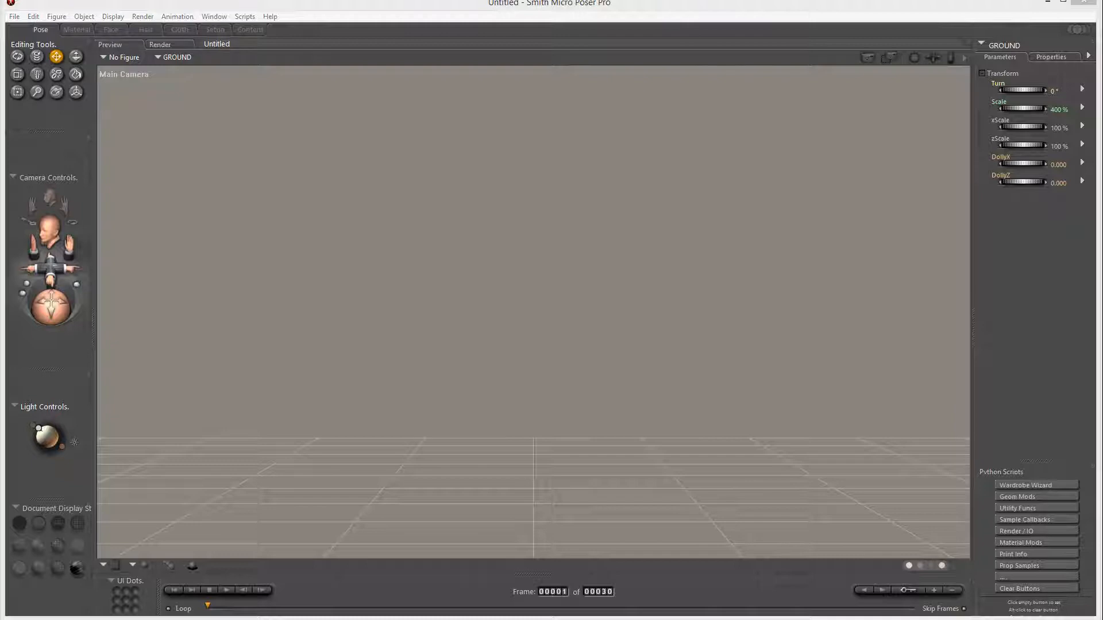
Step: Load the ATAC Suit M4 and ATAC Helmet M4 figures from the Xurge3D ATACS M4 character folder
{"action": "left_click_drag", "start_coordinate": [902, 108], "coordinate": [857, 49]}
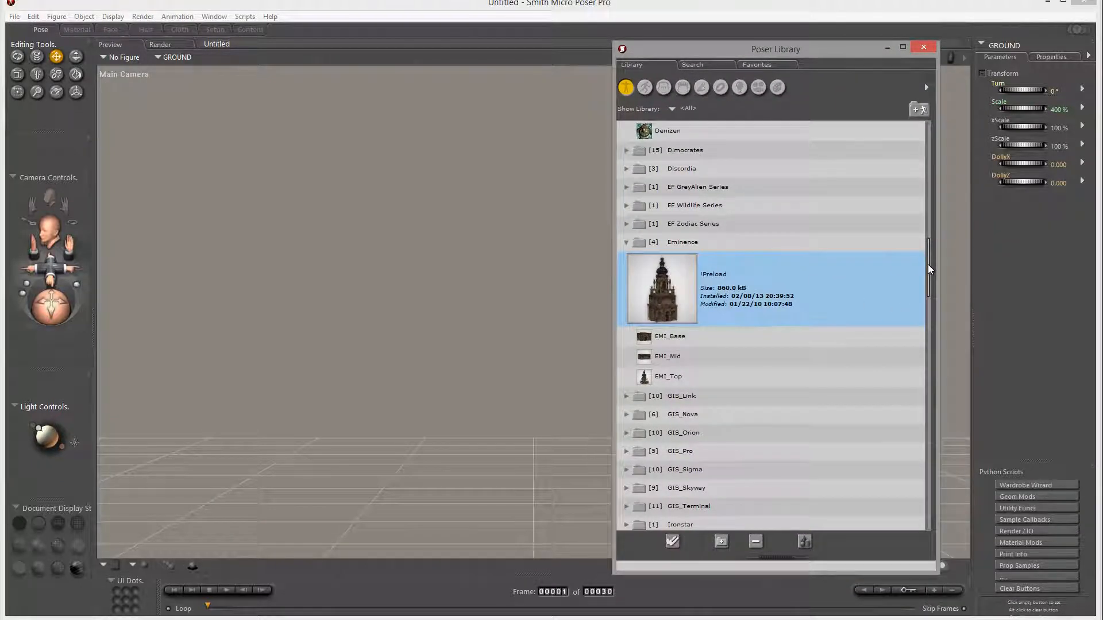
{"action": "left_click_drag", "start_coordinate": [929, 264], "coordinate": [906, 249]}
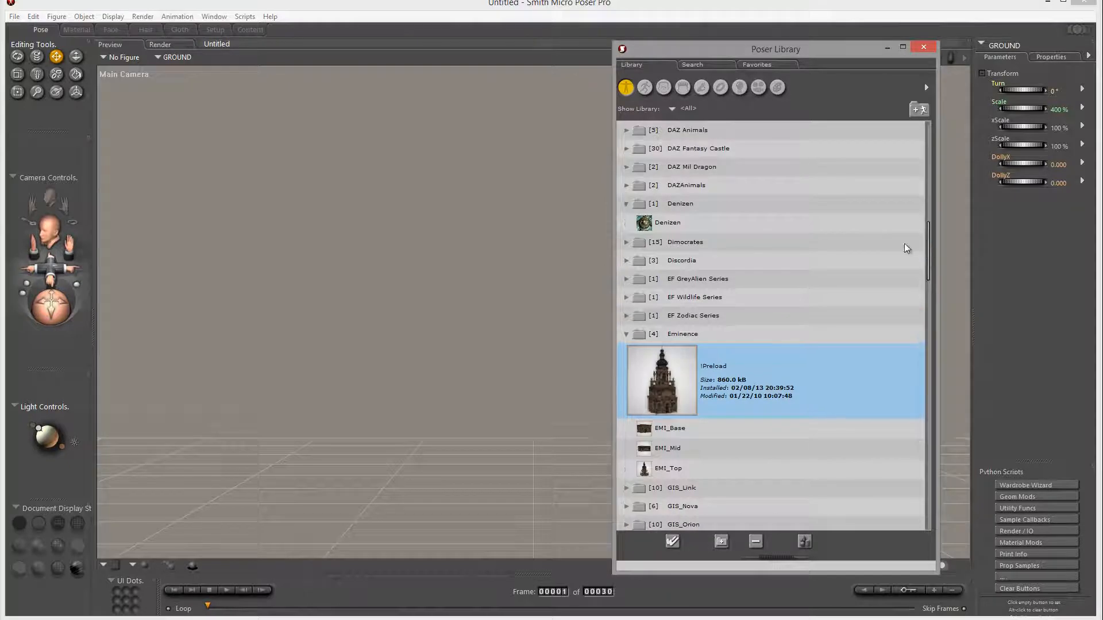
{"action": "left_click", "coordinate": [643, 224]}
{"action": "left_click_drag", "start_coordinate": [929, 245], "coordinate": [943, 474]}
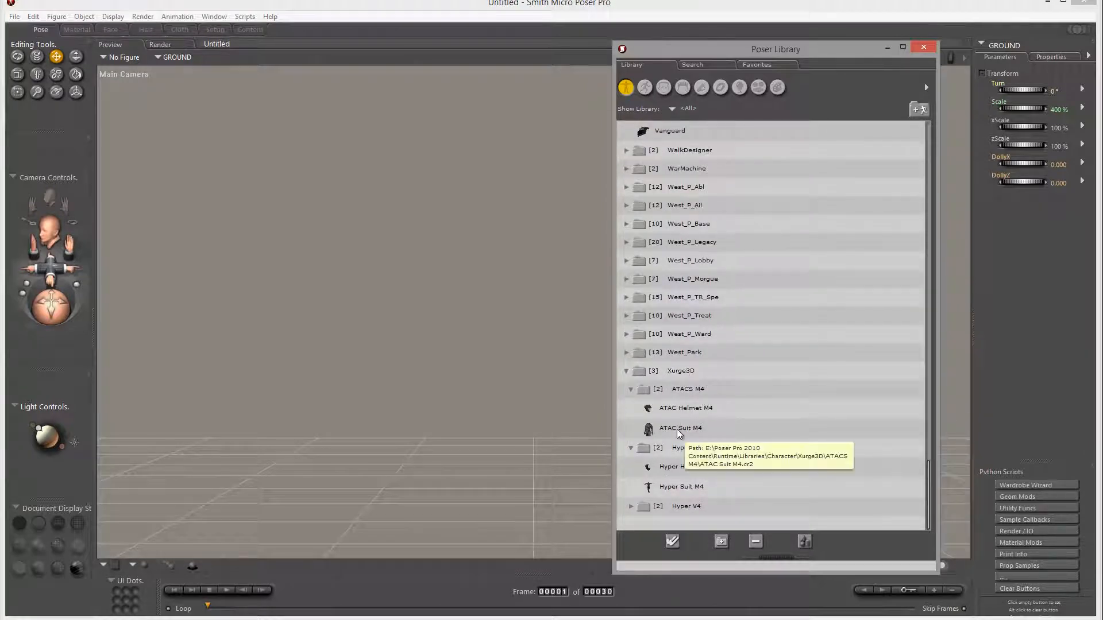
{"action": "left_click", "coordinate": [734, 433]}
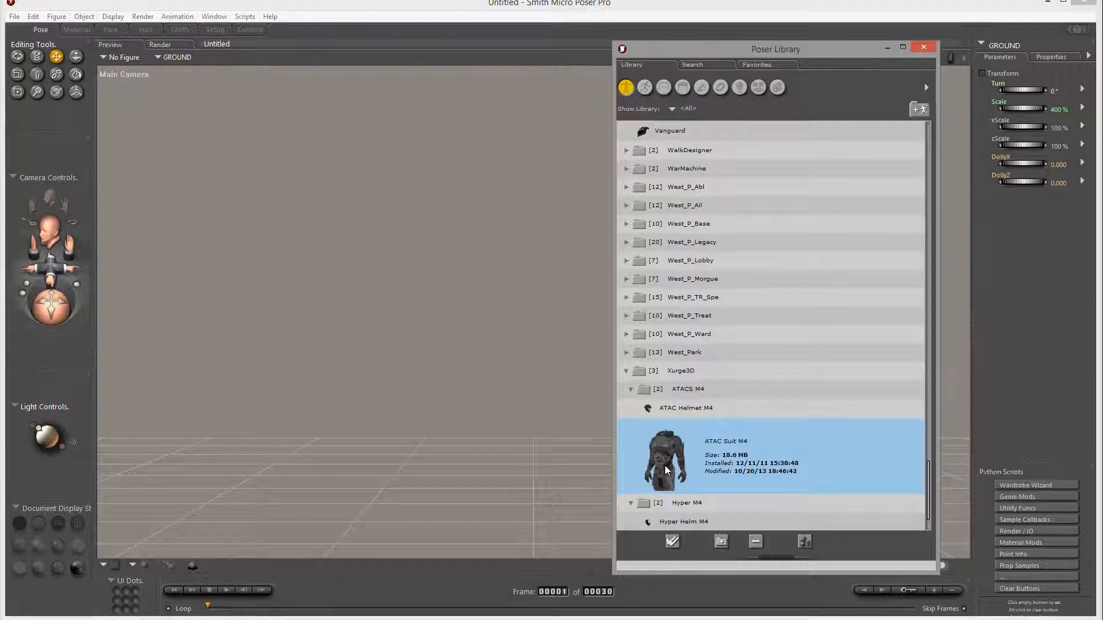
{"action": "left_click", "coordinate": [648, 408]}
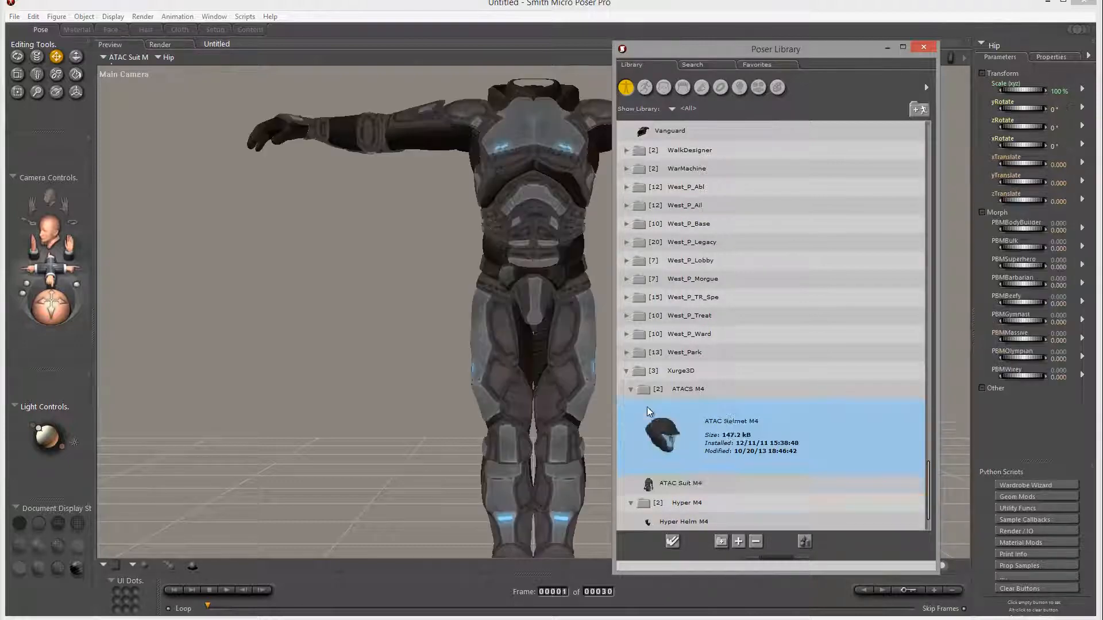
{"action": "left_click", "coordinate": [923, 46]}
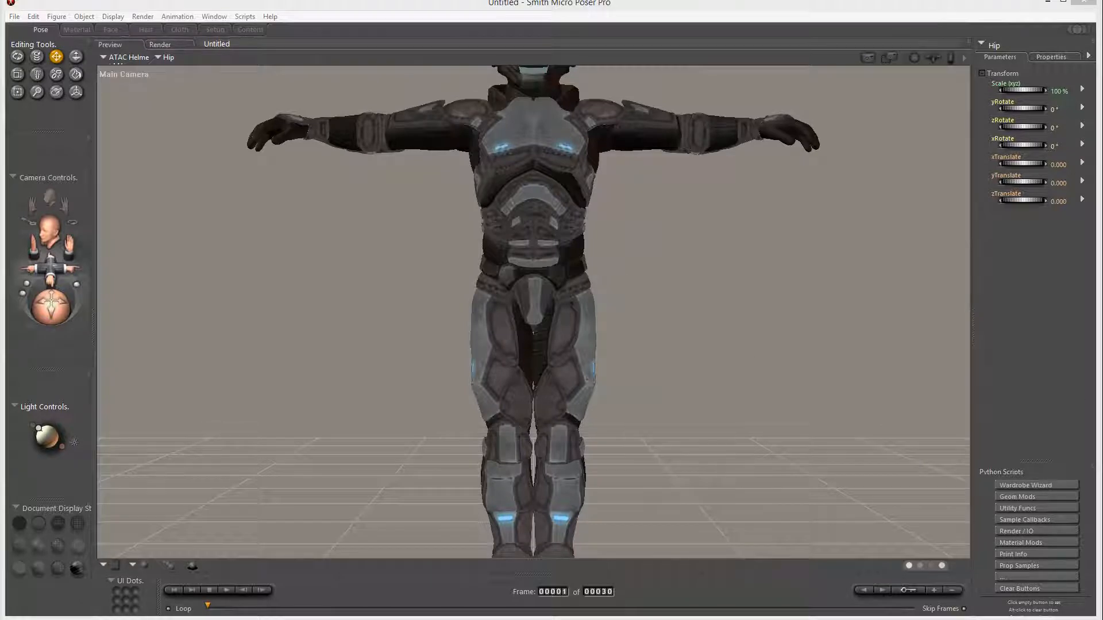
Step: Apply the Walking_02M pose from the Poser 8 Ryan Action folder to the ATAC suit
{"action": "left_click_drag", "start_coordinate": [1102, 110], "coordinate": [964, 56]}
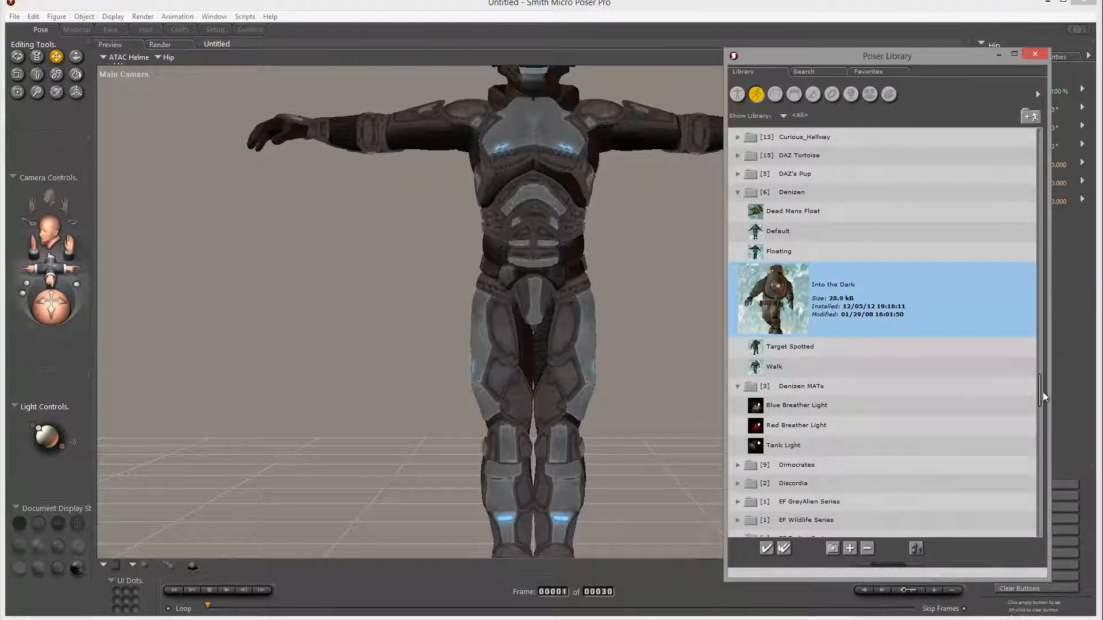
{"action": "left_click_drag", "start_coordinate": [1039, 391], "coordinate": [1024, 212]}
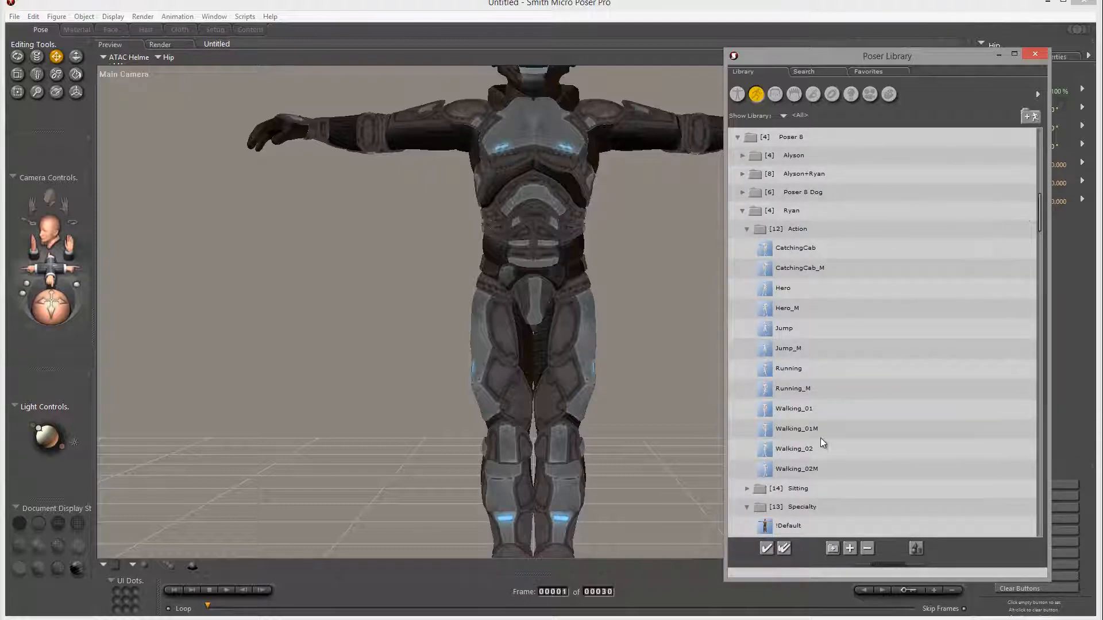
{"action": "left_click", "coordinate": [765, 470]}
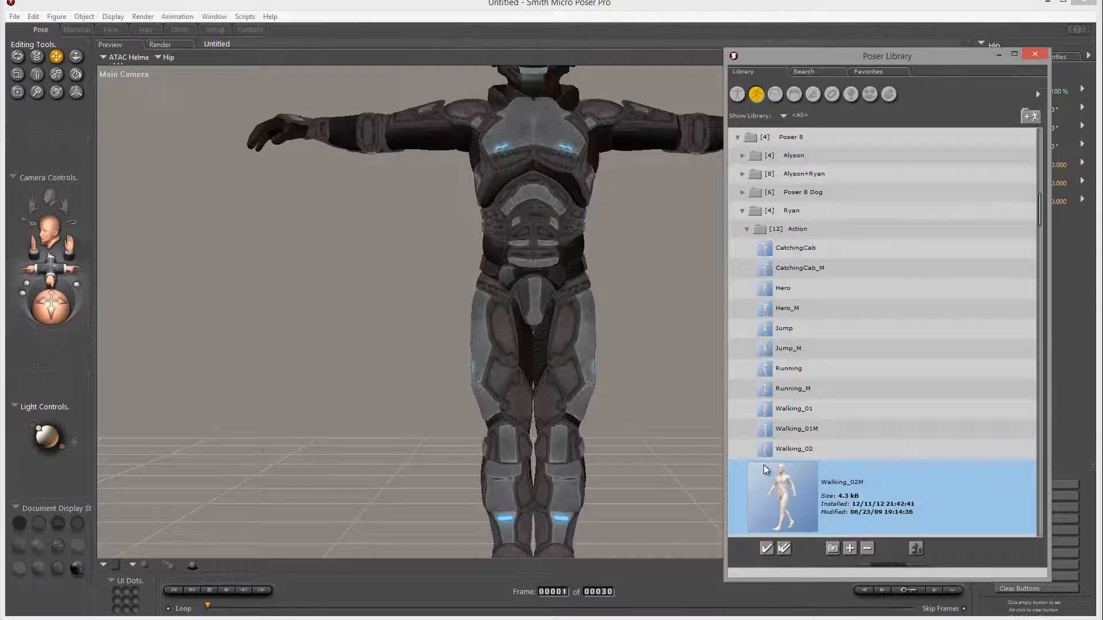
{"action": "left_click", "coordinate": [539, 211]}
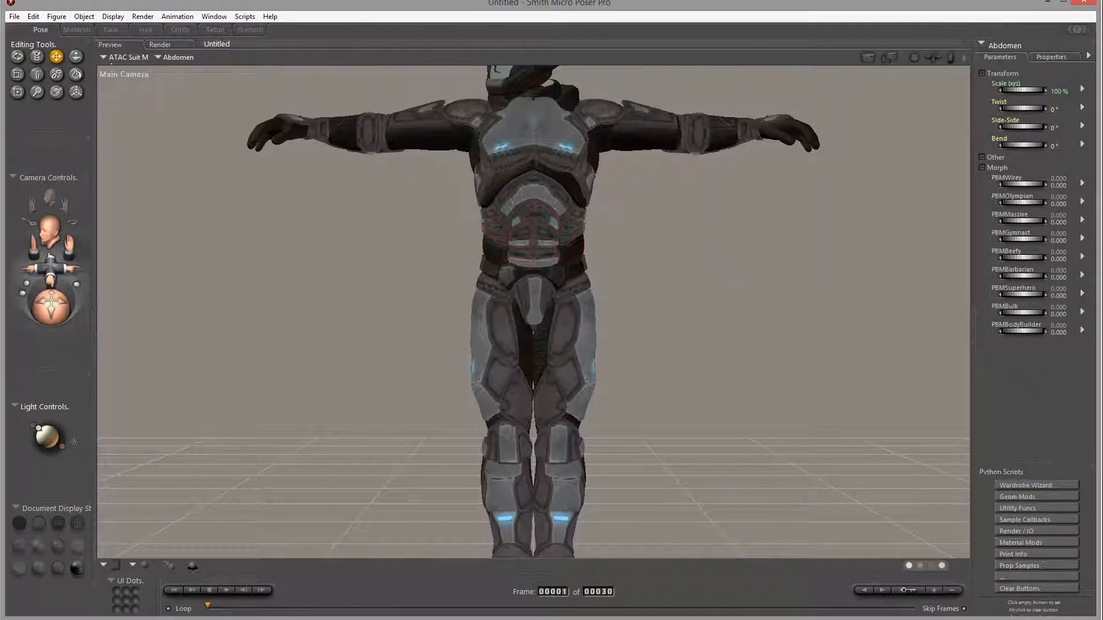
{"action": "key", "text": "alt+Tab"}
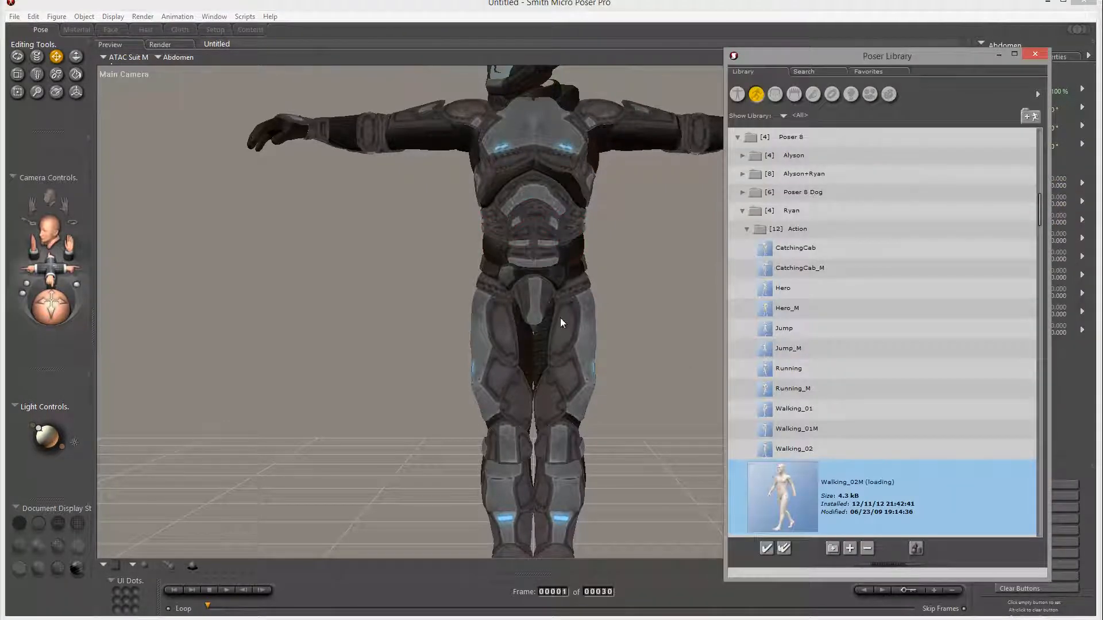
{"action": "left_click_drag", "start_coordinate": [823, 56], "coordinate": [1102, 66]}
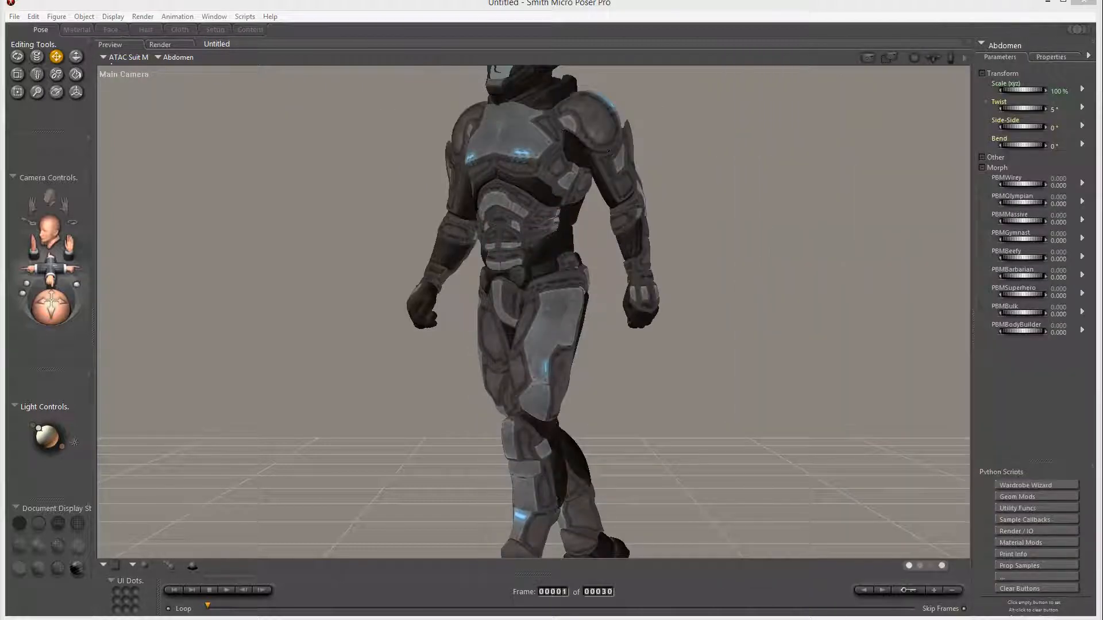
Step: Adjust the bend of the suit's feet to suit the walking pose, setting the right foot's Bend to -40°
{"action": "left_click_drag", "start_coordinate": [48, 282], "coordinate": [47, 268]}
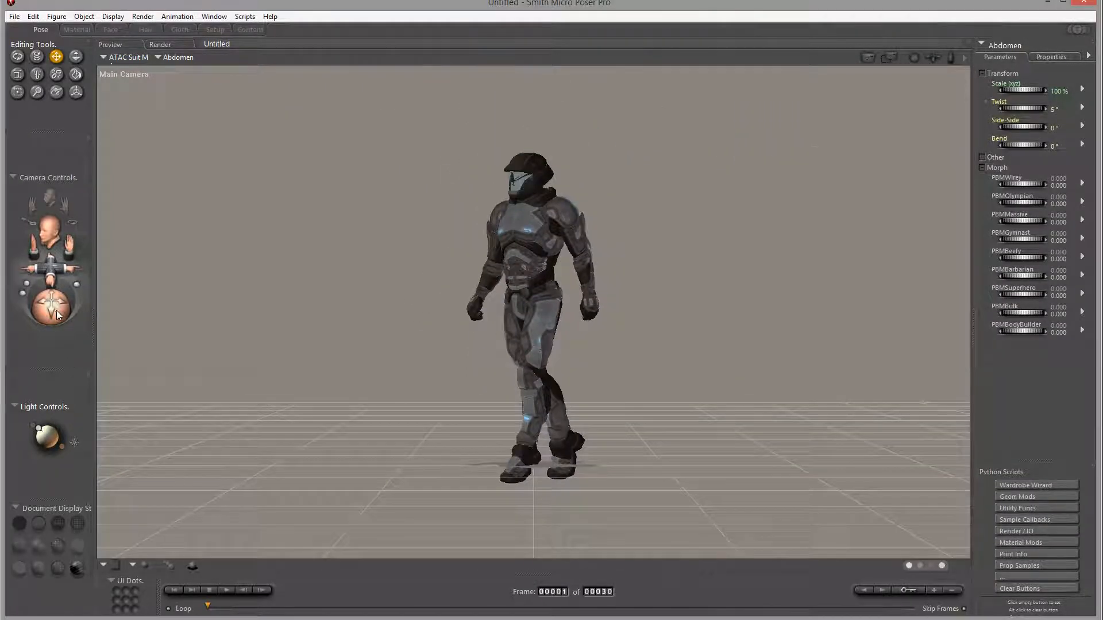
{"action": "left_click_drag", "start_coordinate": [58, 315], "coordinate": [205, 377]}
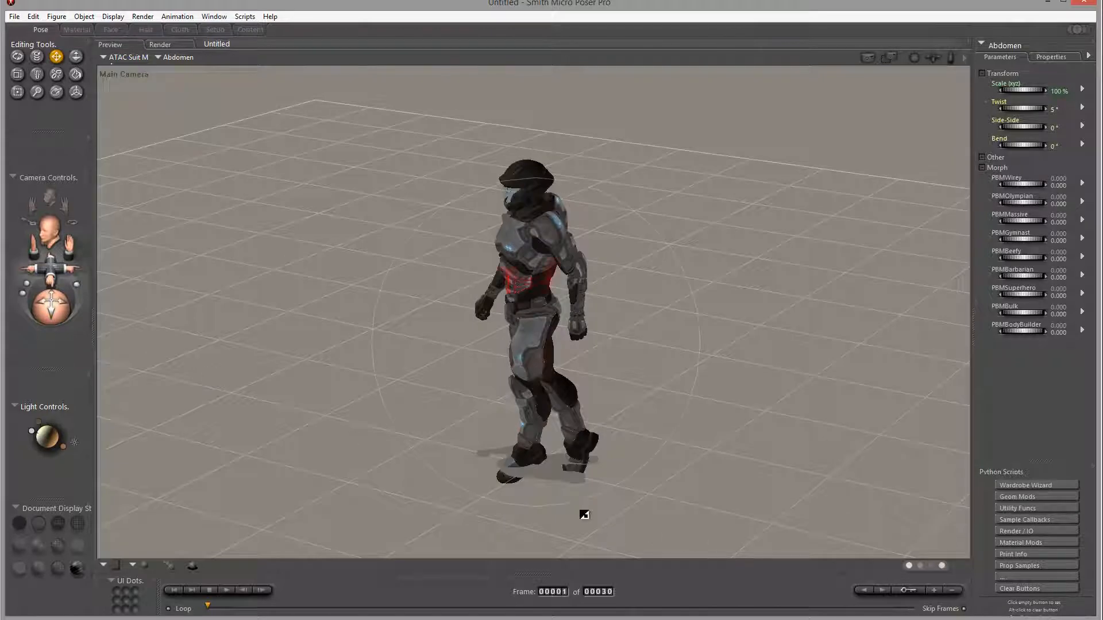
{"action": "left_click", "coordinate": [539, 455]}
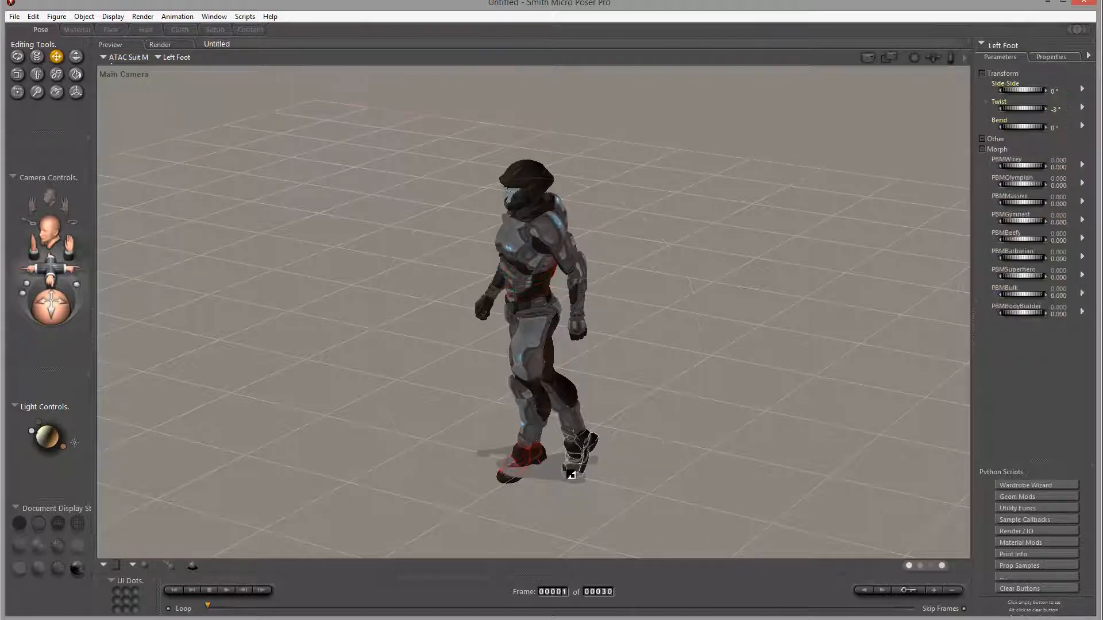
{"action": "left_click_drag", "start_coordinate": [1025, 123], "coordinate": [977, 140]}
{"action": "left_click", "coordinate": [579, 445]}
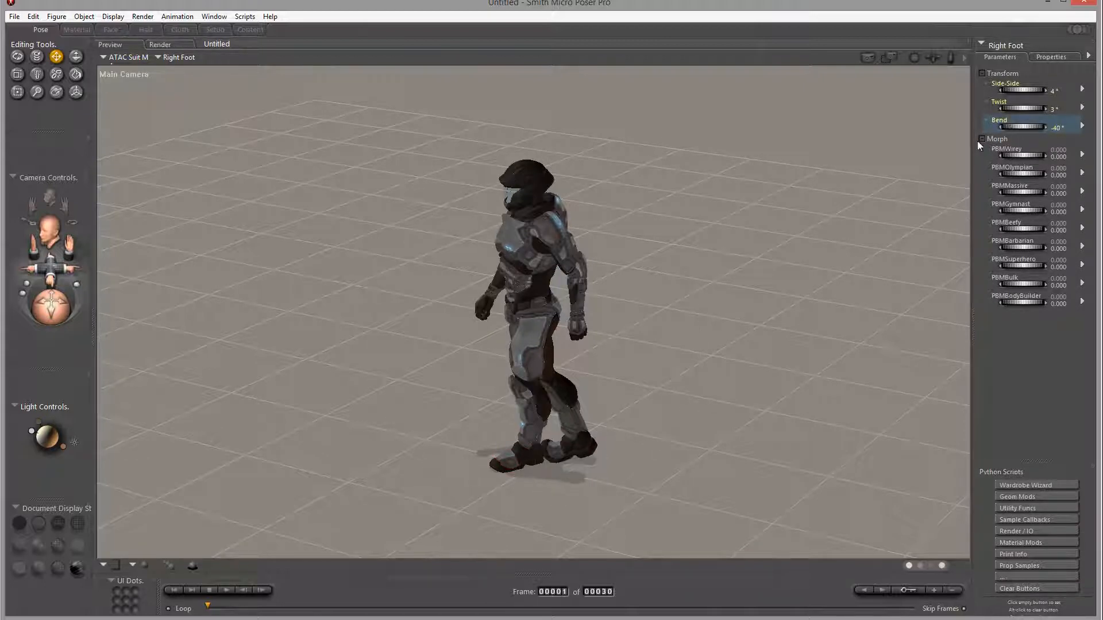
Step: Spread the suit's legs with the thighs' Side-Side rotation, setting the right thigh to -9°
{"action": "left_click_drag", "start_coordinate": [34, 298], "coordinate": [91, 312]}
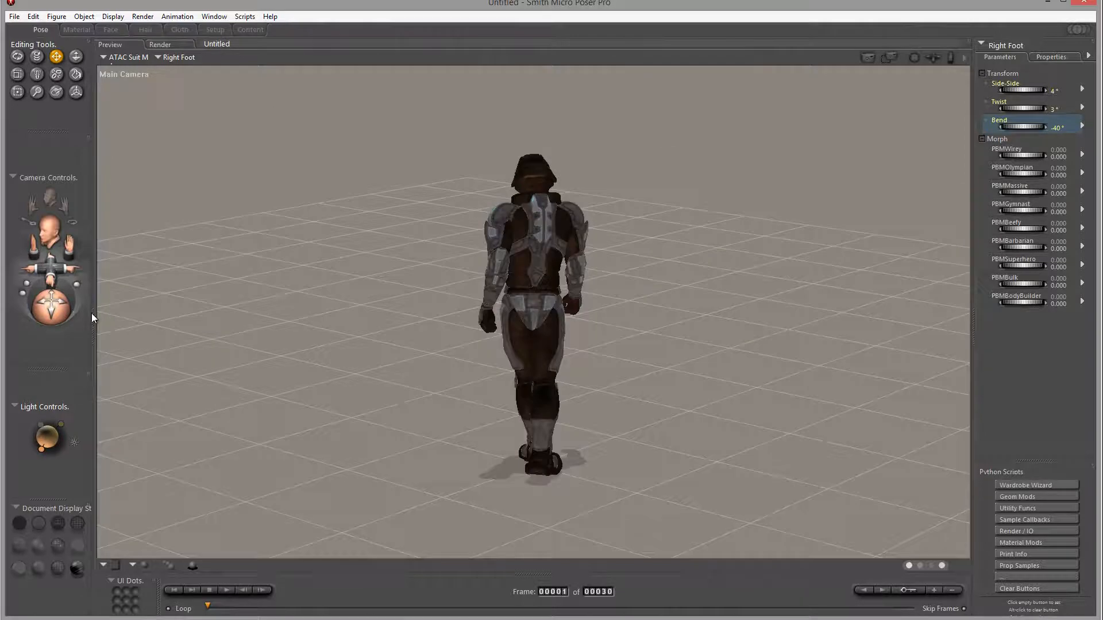
{"action": "left_click", "coordinate": [525, 341]}
{"action": "left_click_drag", "start_coordinate": [1018, 125], "coordinate": [1018, 126]}
{"action": "left_click", "coordinate": [559, 331]}
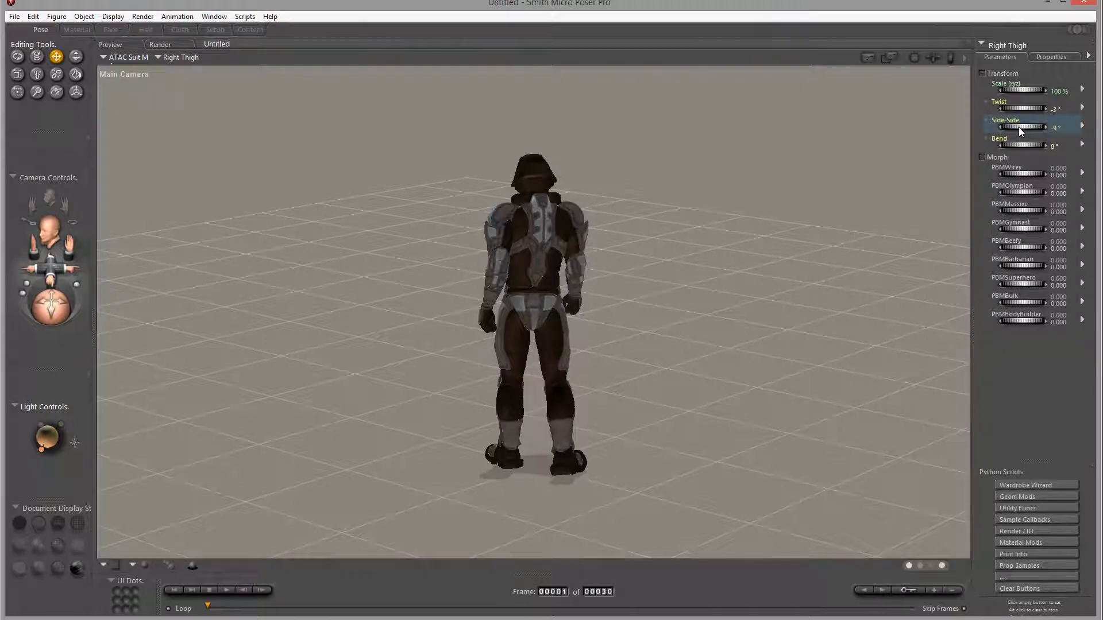
Step: Inspect the posed soldier from front and back, and delete the ATAC suit and helmet figures from the scene
{"action": "left_click_drag", "start_coordinate": [41, 299], "coordinate": [54, 301]}
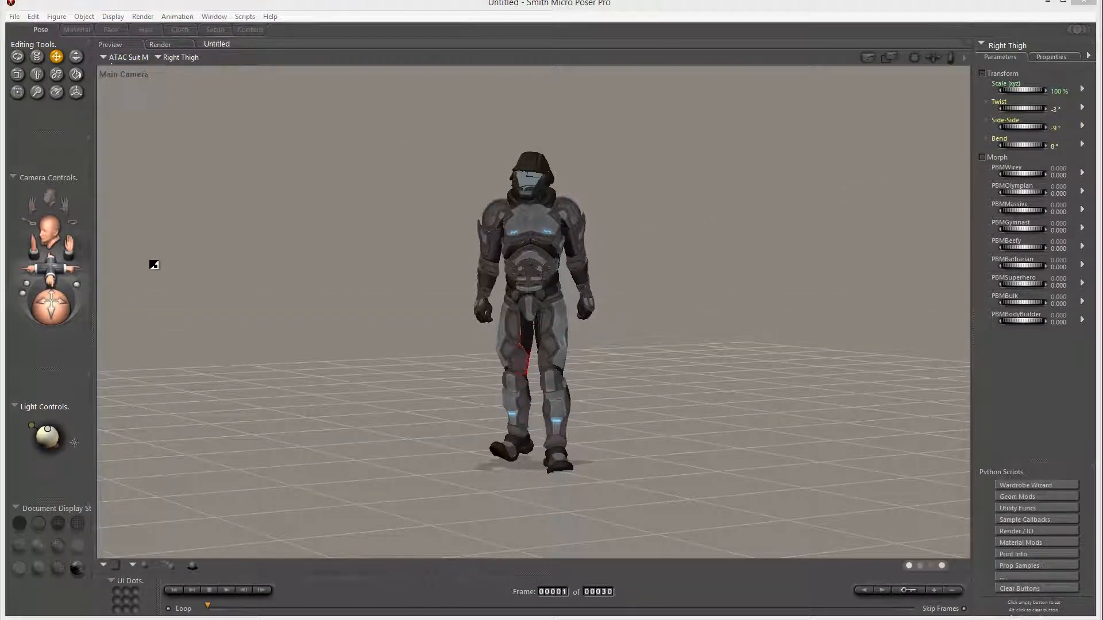
{"action": "left_click_drag", "start_coordinate": [40, 302], "coordinate": [46, 302]}
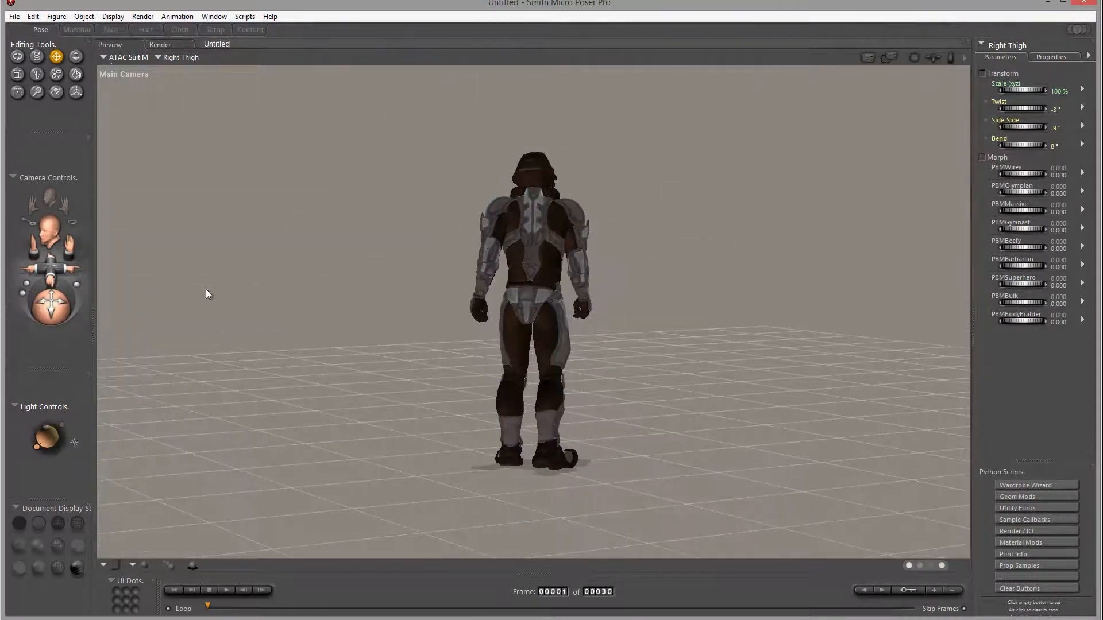
{"action": "left_click", "coordinate": [543, 260]}
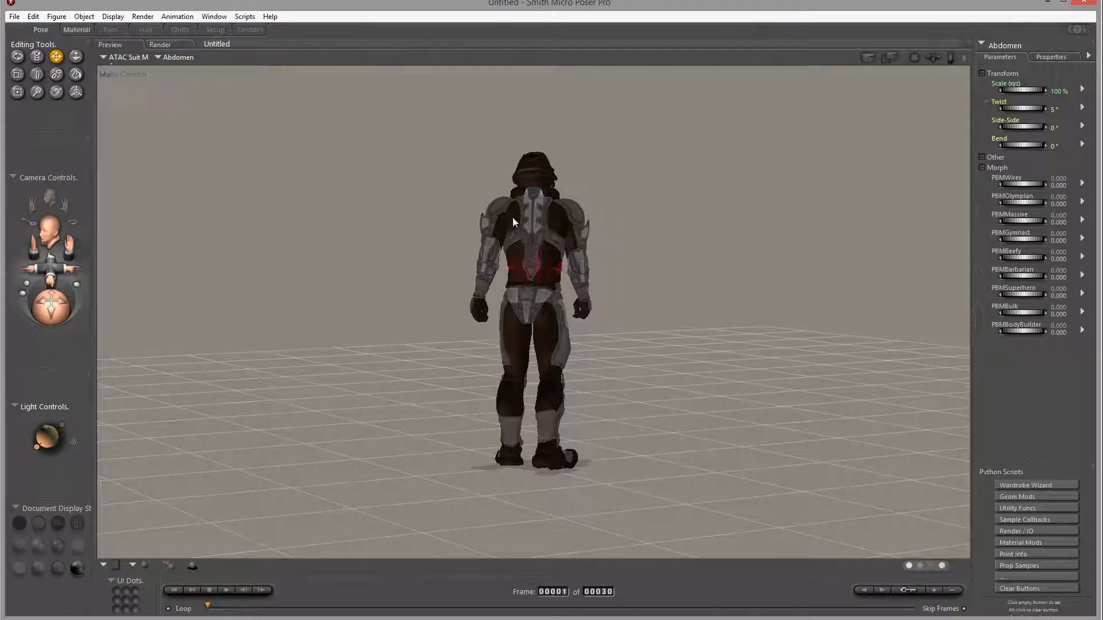
{"action": "key", "text": "Delete"}
{"action": "left_click", "coordinate": [623, 357]}
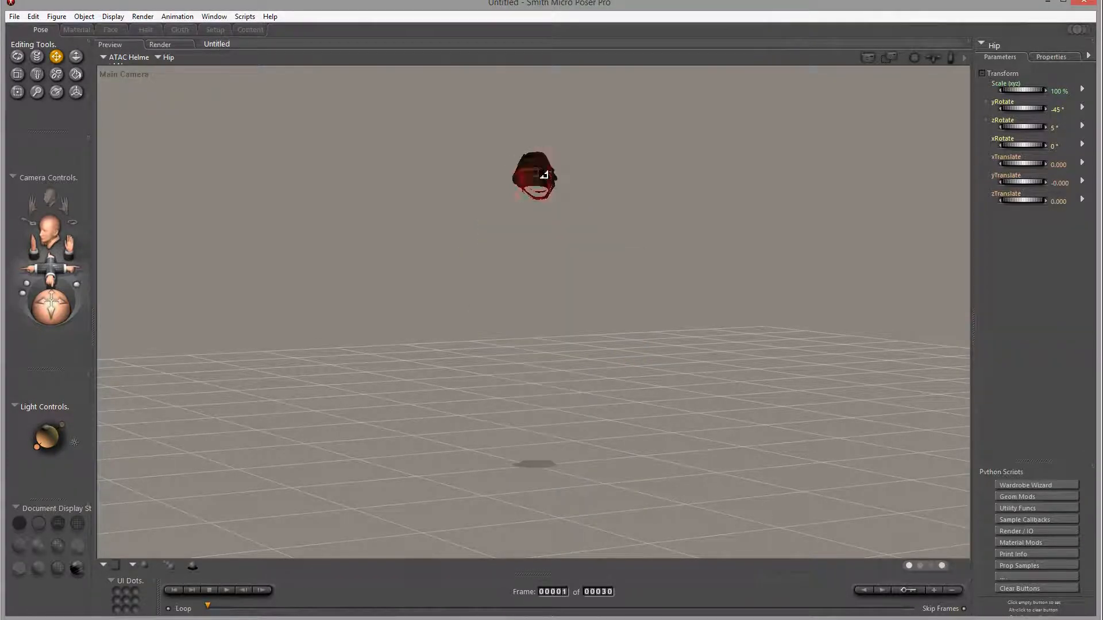
{"action": "key", "text": "Delete"}
{"action": "left_click", "coordinate": [621, 358]}
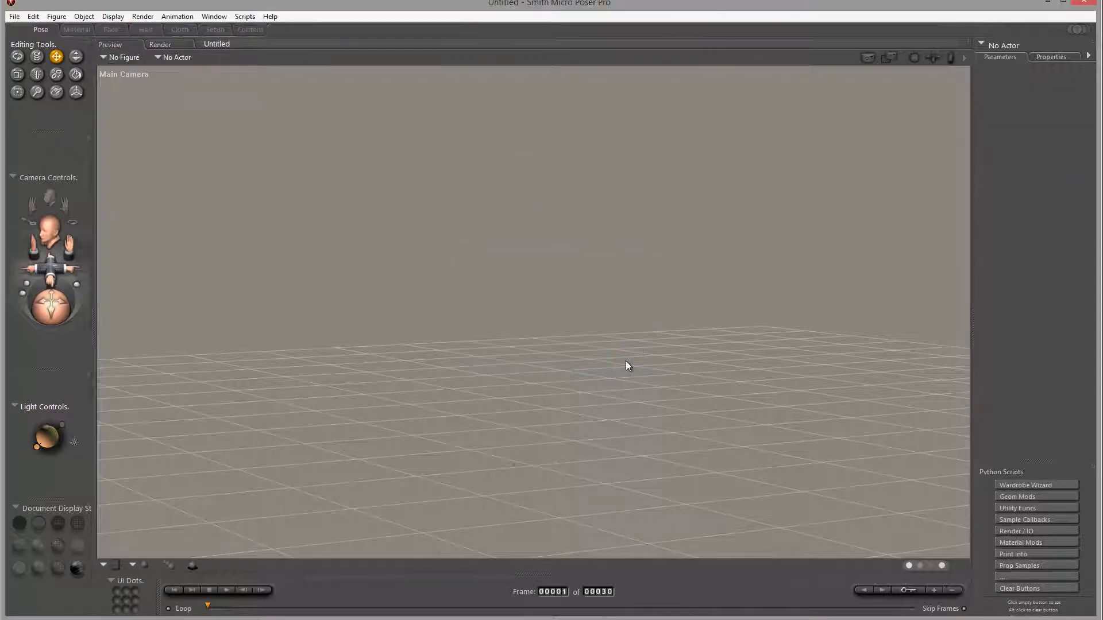
Step: Load the Denizen figure from the Denizen character folder of the library into the empty scene
{"action": "left_click_drag", "start_coordinate": [1102, 56], "coordinate": [906, 47]}
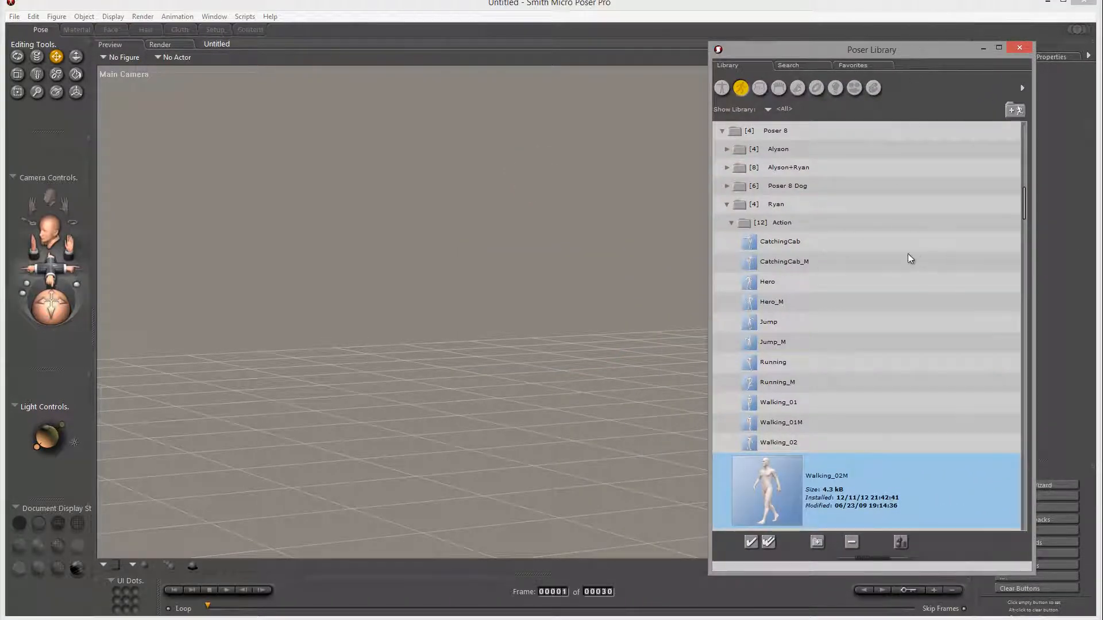
{"action": "left_click", "coordinate": [722, 87]}
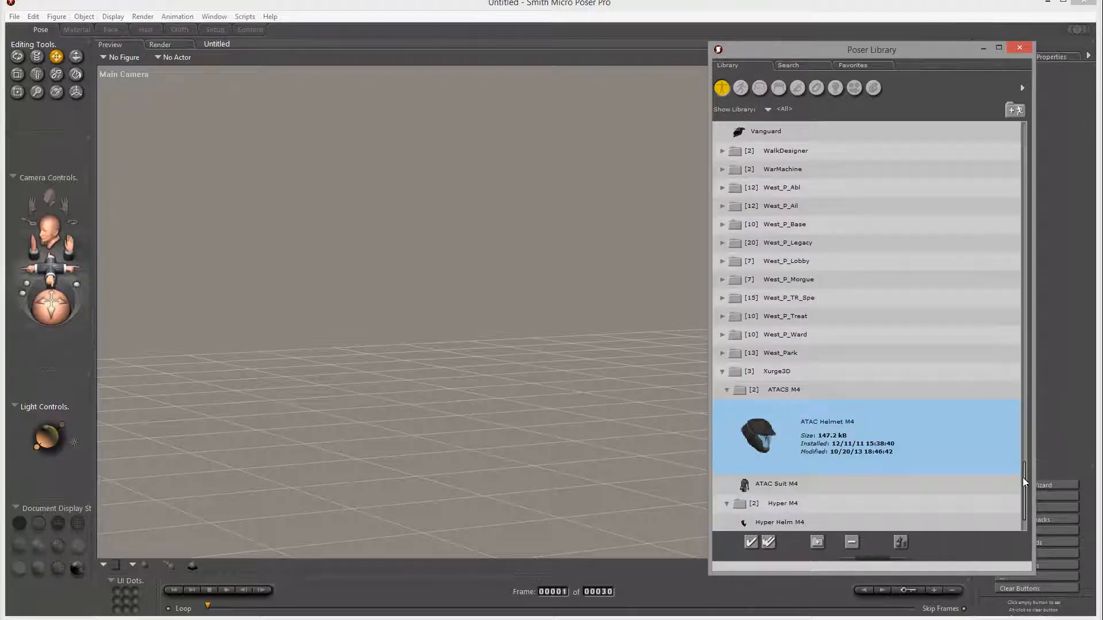
{"action": "left_click_drag", "start_coordinate": [1022, 478], "coordinate": [1037, 241]}
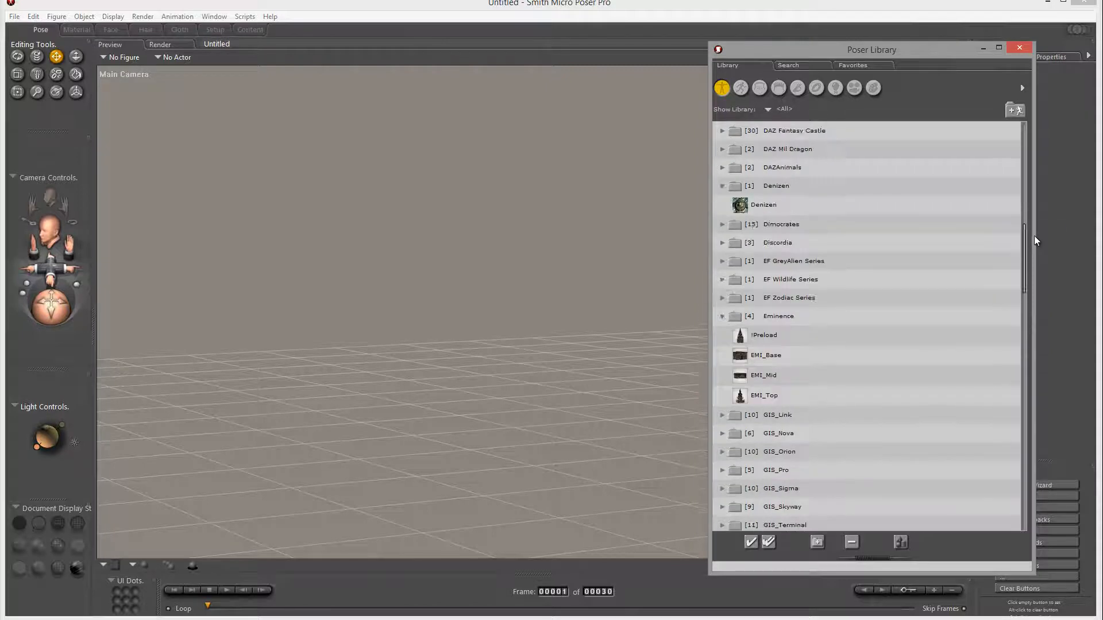
{"action": "left_click", "coordinate": [733, 279]}
{"action": "double_click", "coordinate": [733, 280]}
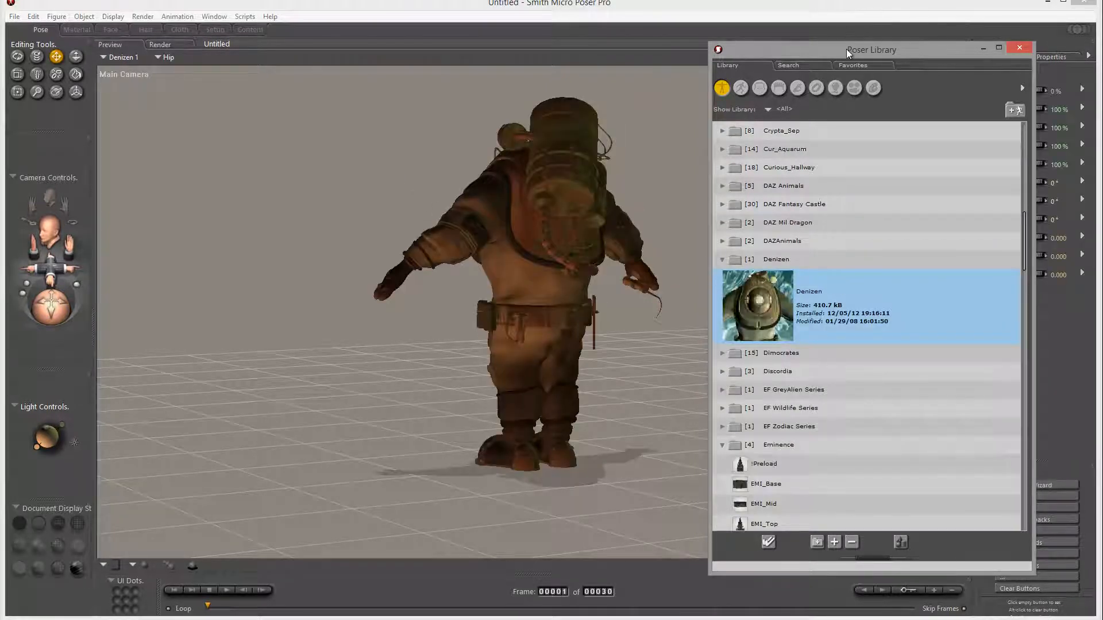
{"action": "left_click_drag", "start_coordinate": [849, 54], "coordinate": [1102, 51]}
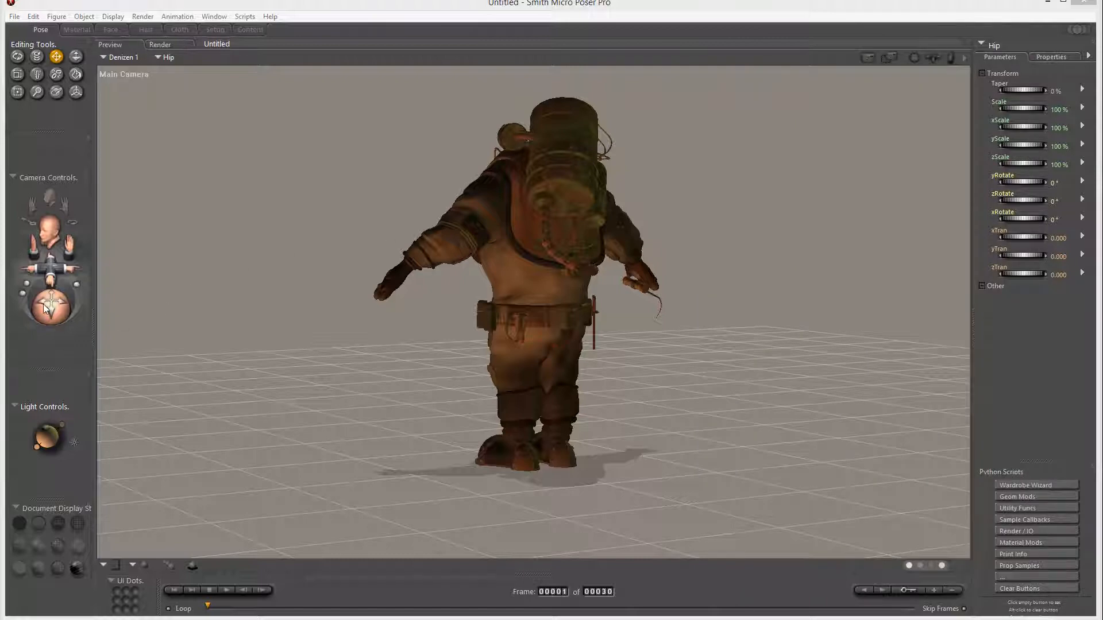
Step: Apply the Into the Dark pose from the Denizen pose folder to the diver and frame him from behind
{"action": "left_click_drag", "start_coordinate": [45, 307], "coordinate": [50, 300]}
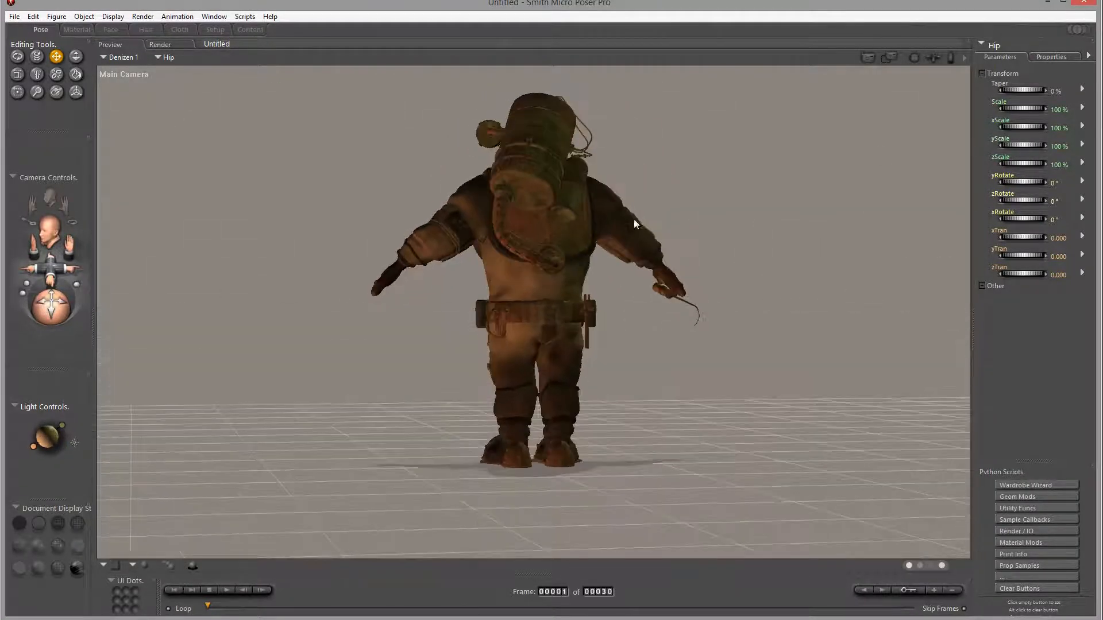
{"action": "left_click_drag", "start_coordinate": [1102, 56], "coordinate": [825, 54]}
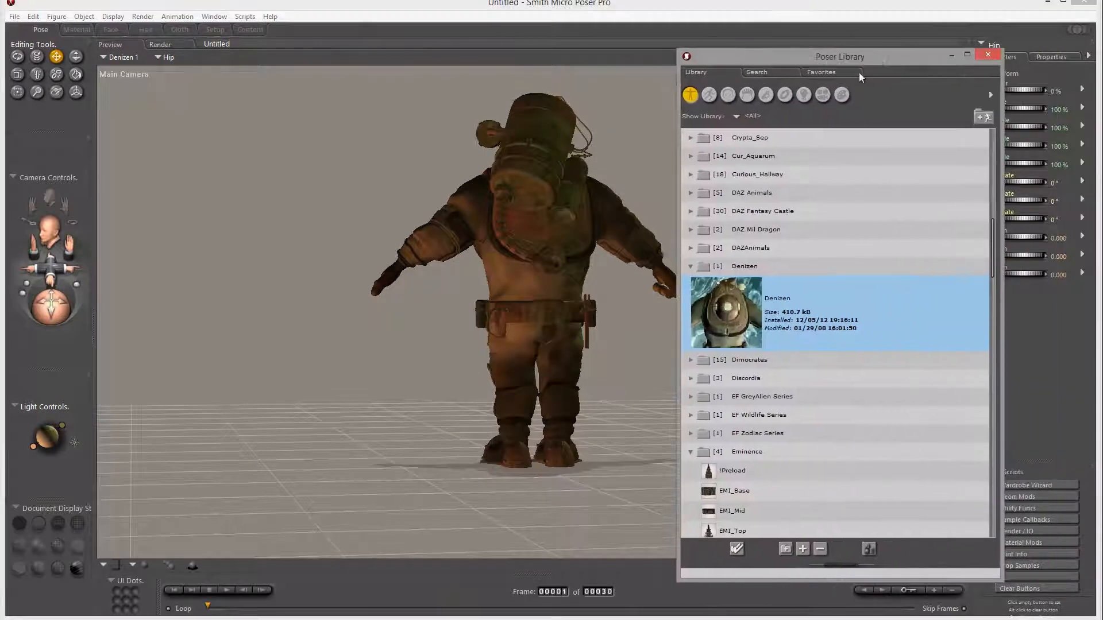
{"action": "left_click", "coordinate": [709, 95]}
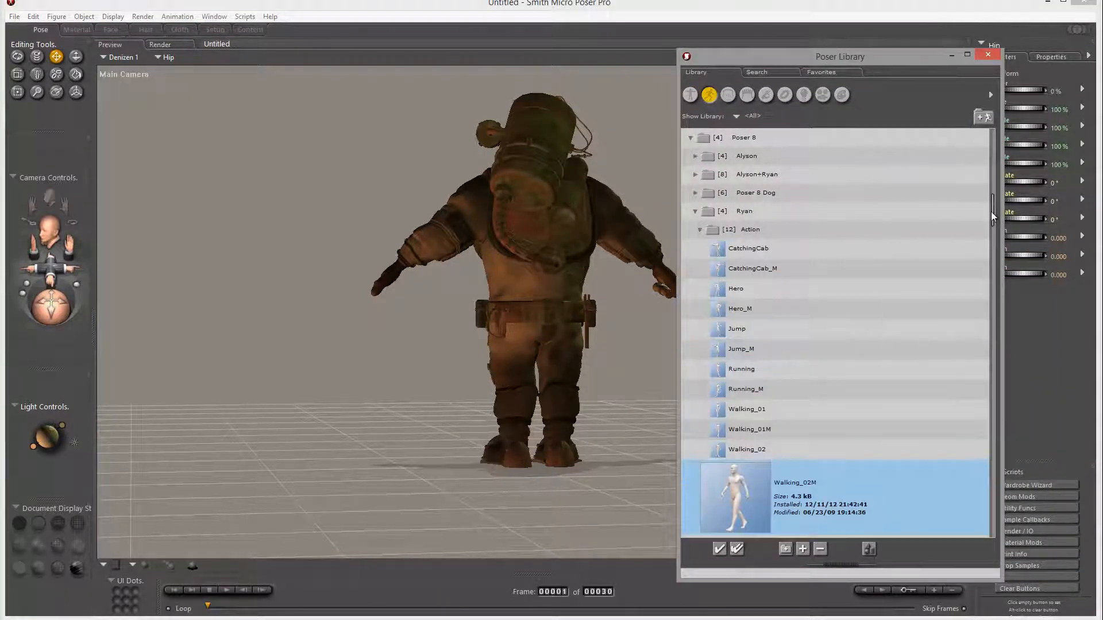
{"action": "left_click_drag", "start_coordinate": [992, 211], "coordinate": [1000, 390]}
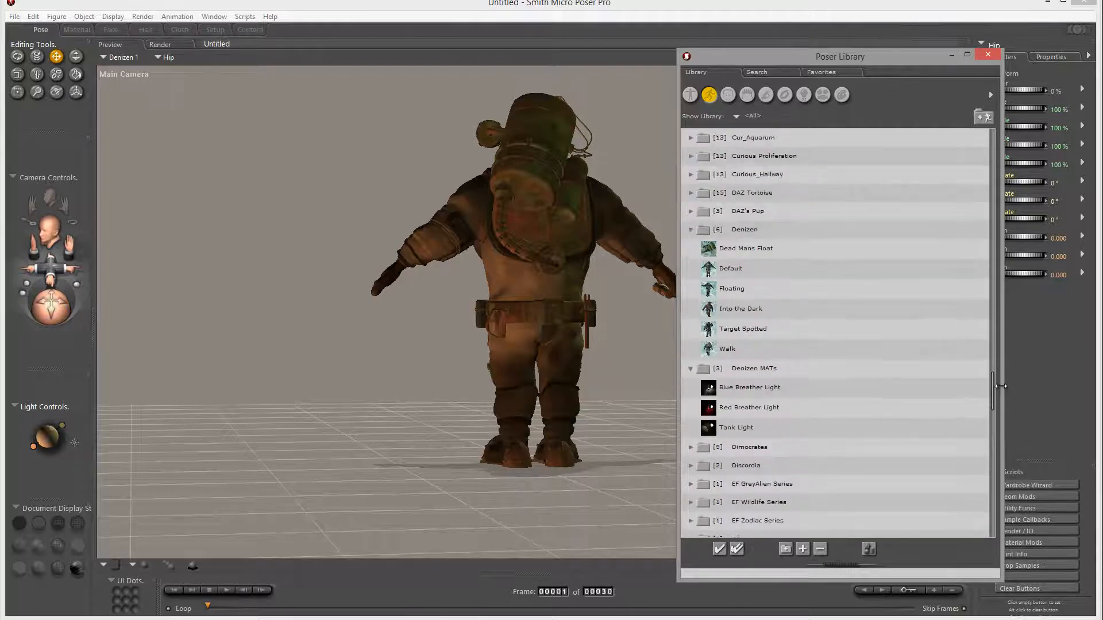
{"action": "double_click", "coordinate": [711, 311]}
{"action": "left_click_drag", "start_coordinate": [840, 56], "coordinate": [1102, 66]}
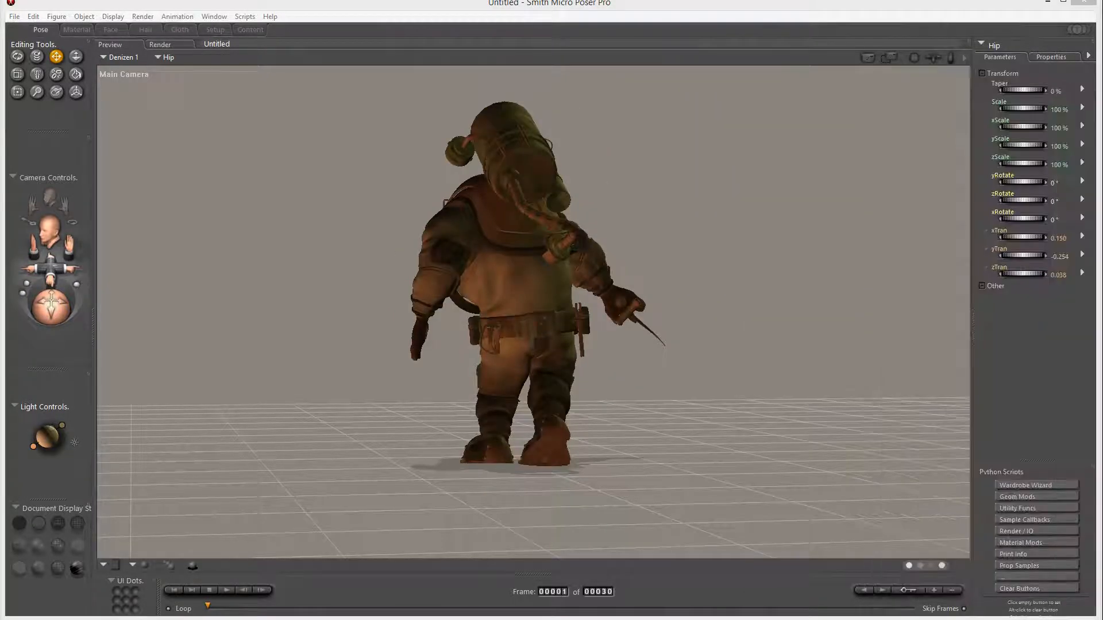
{"action": "left_click_drag", "start_coordinate": [63, 323], "coordinate": [55, 309]}
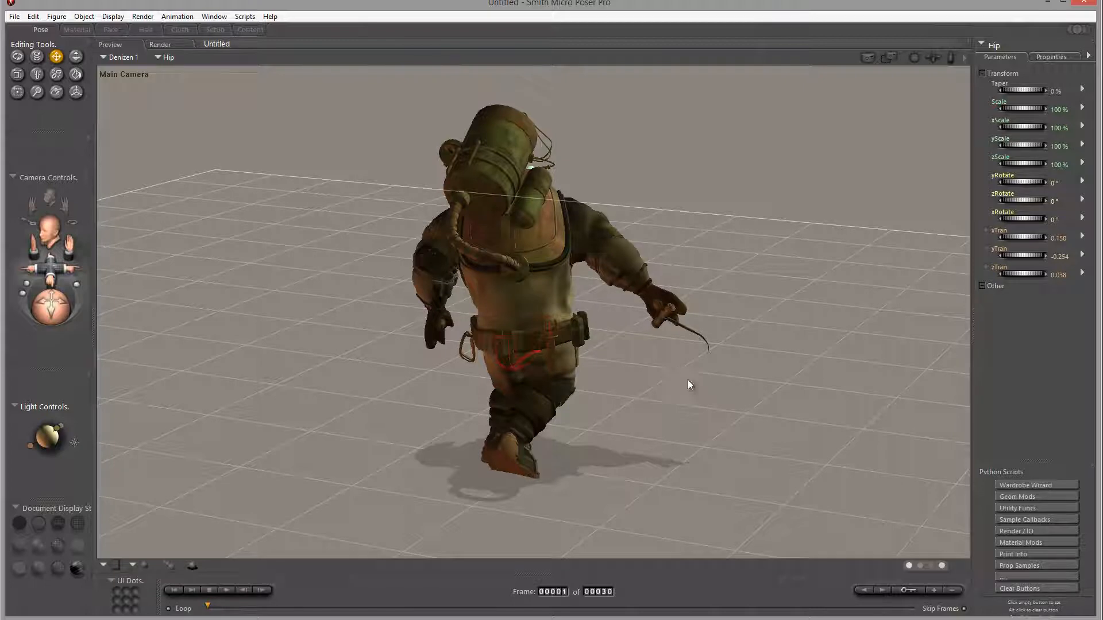
{"action": "left_click_drag", "start_coordinate": [56, 303], "coordinate": [56, 308]}
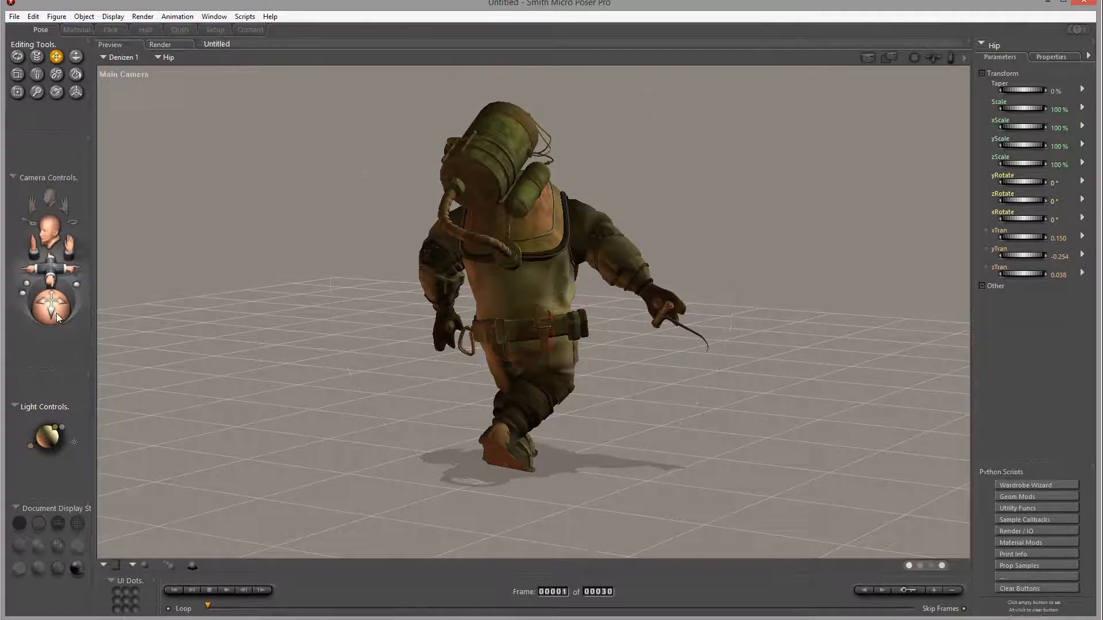
Step: Delete the posed Denizen diver figure so that the scene is empty
{"action": "left_click_drag", "start_coordinate": [56, 313], "coordinate": [49, 306]}
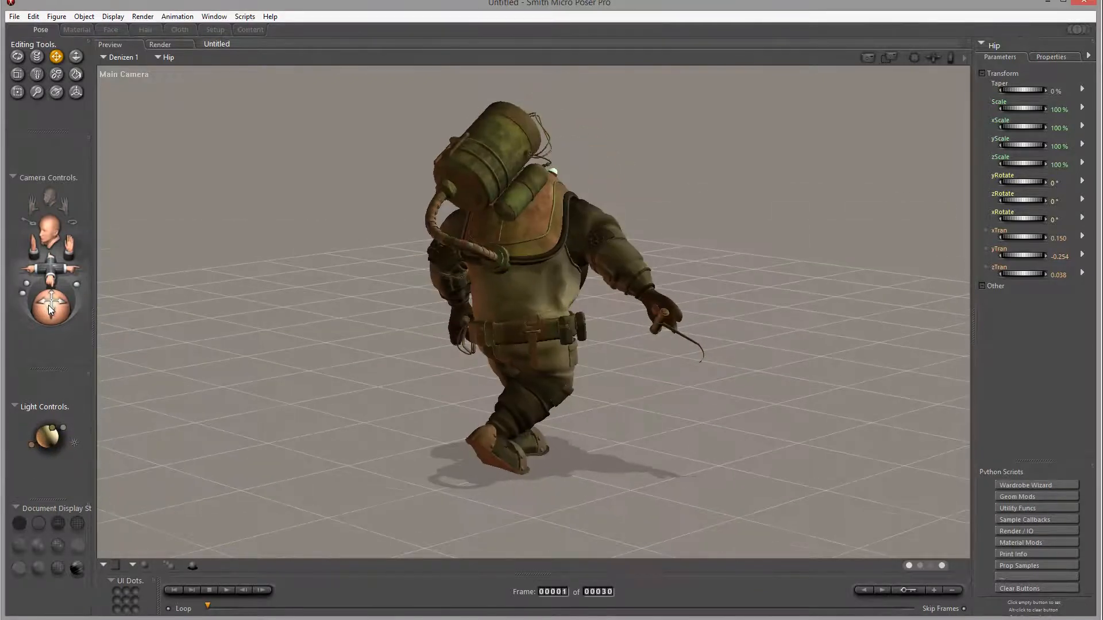
{"action": "left_click", "coordinate": [485, 286]}
{"action": "key", "text": "Delete"}
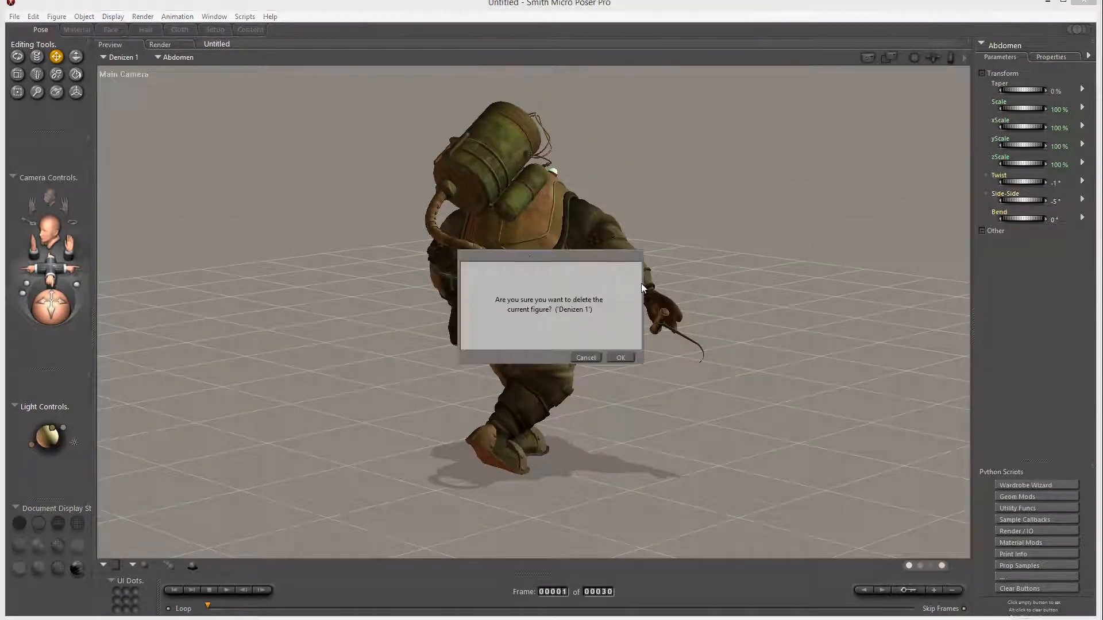
{"action": "left_click", "coordinate": [619, 353]}
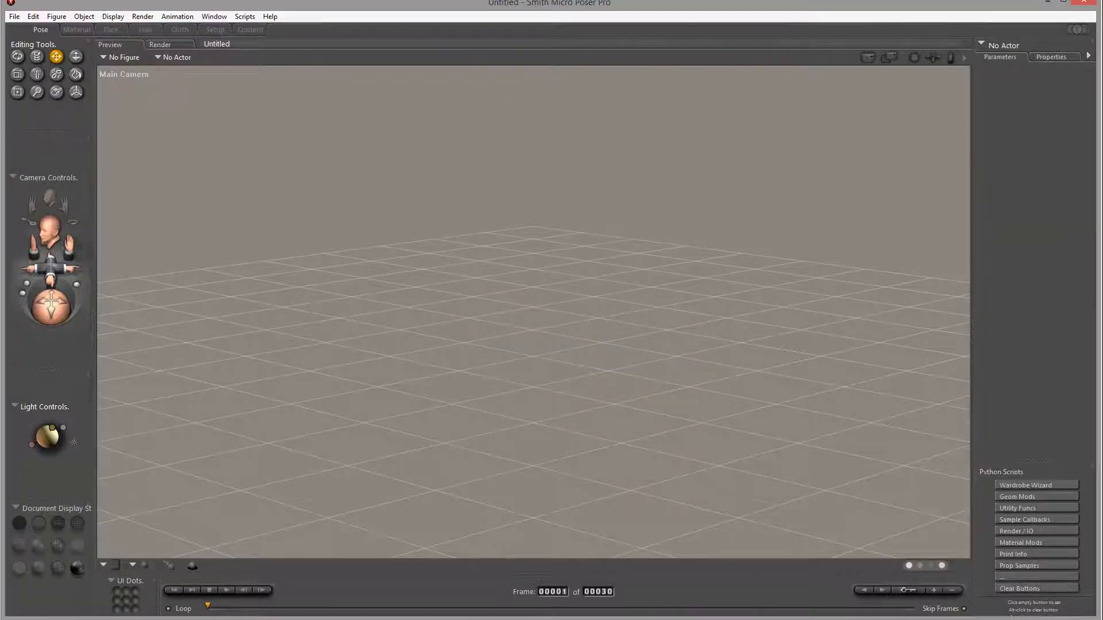
Step: Load the !Preload tower from the Eminence folder of the figure library and frame the building from outside
{"action": "left_click_drag", "start_coordinate": [1102, 98], "coordinate": [937, 62]}
{"action": "left_click", "coordinate": [745, 101]}
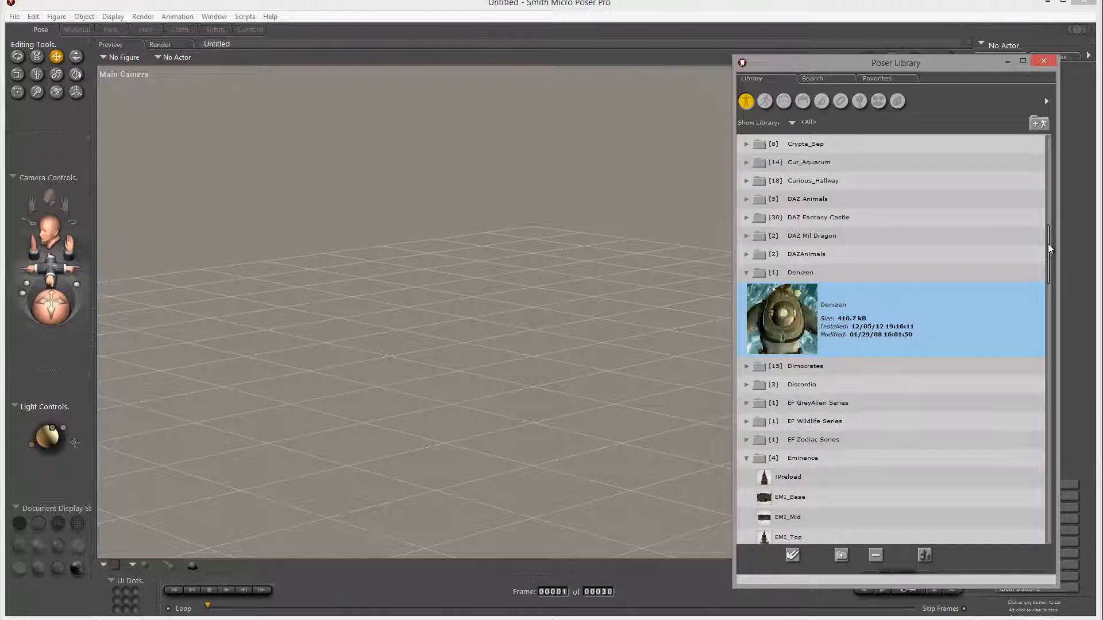
{"action": "left_click_drag", "start_coordinate": [1047, 244], "coordinate": [1050, 293]}
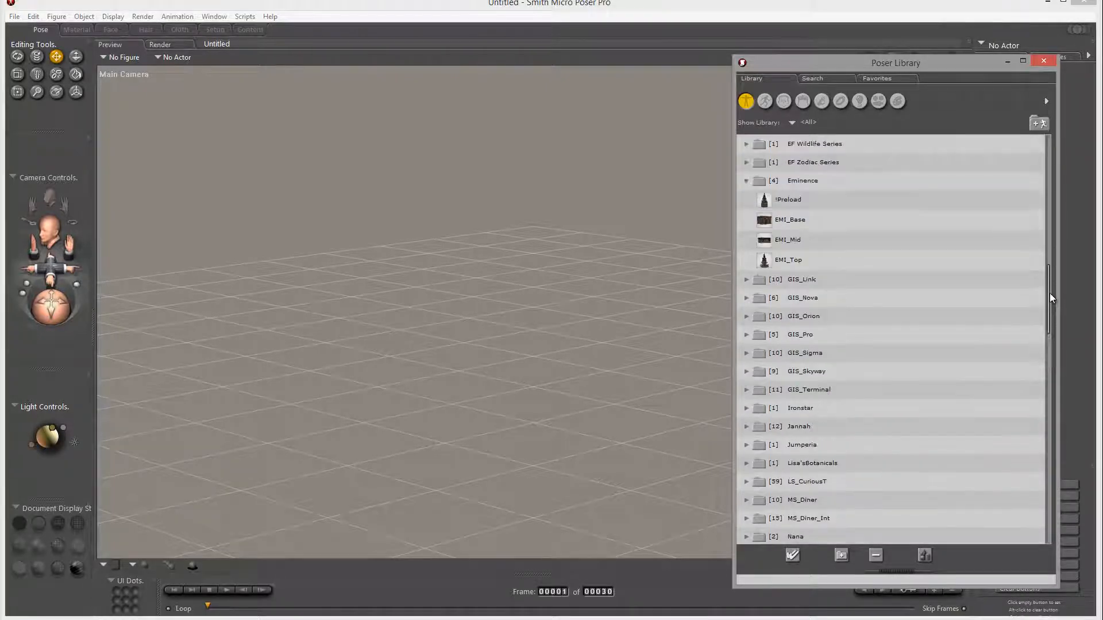
{"action": "left_click", "coordinate": [765, 207]}
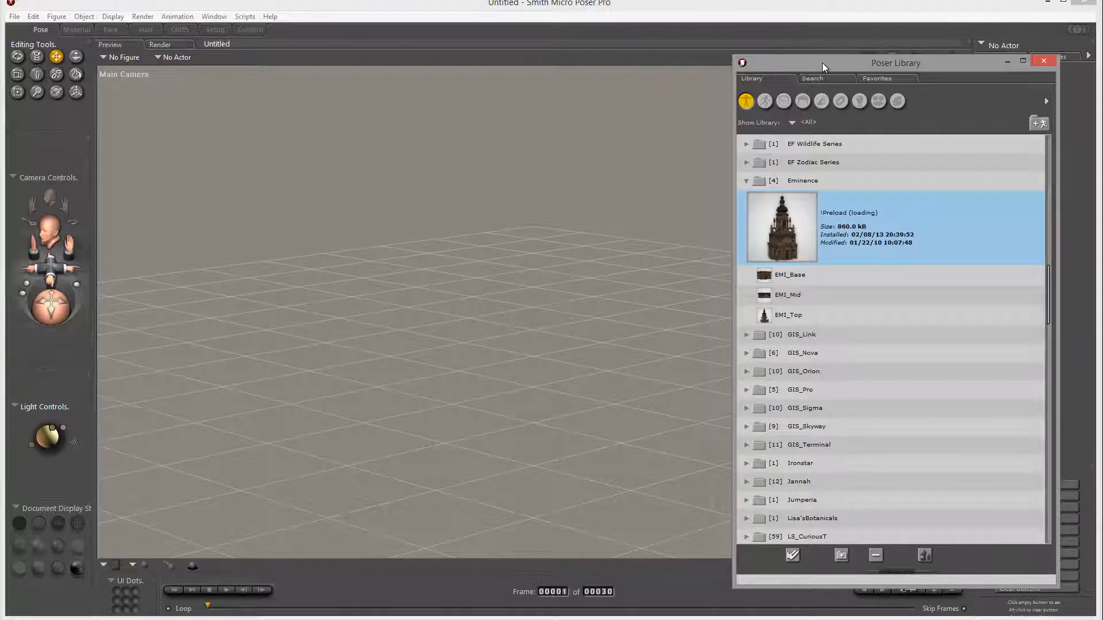
{"action": "left_click_drag", "start_coordinate": [822, 63], "coordinate": [1102, 65]}
{"action": "left_click", "coordinate": [50, 270]}
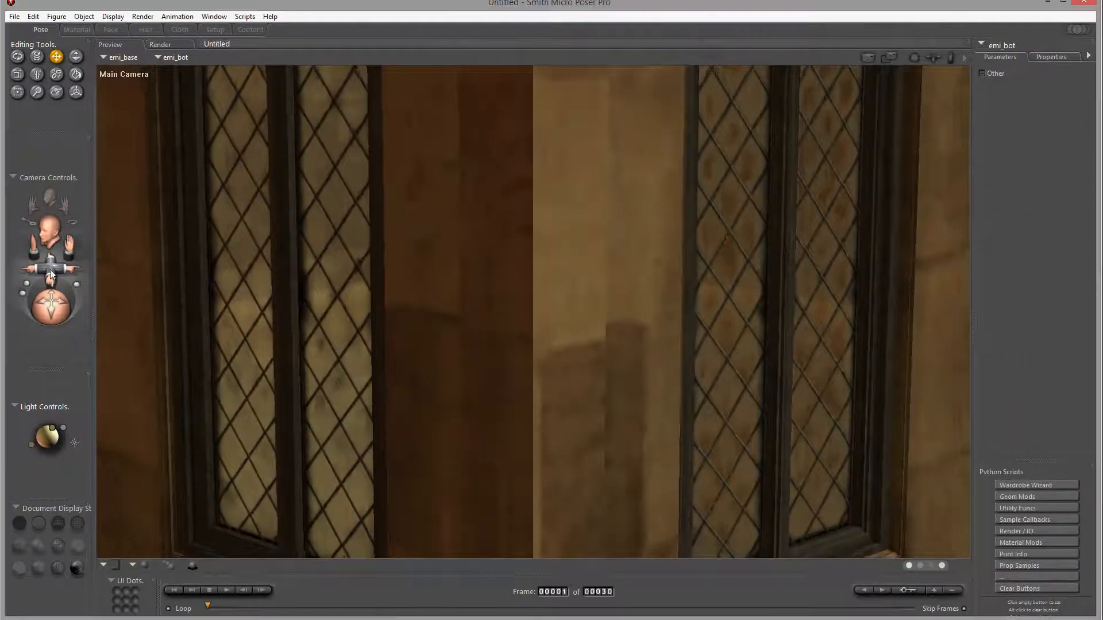
{"action": "left_click_drag", "start_coordinate": [50, 271], "coordinate": [73, 343]}
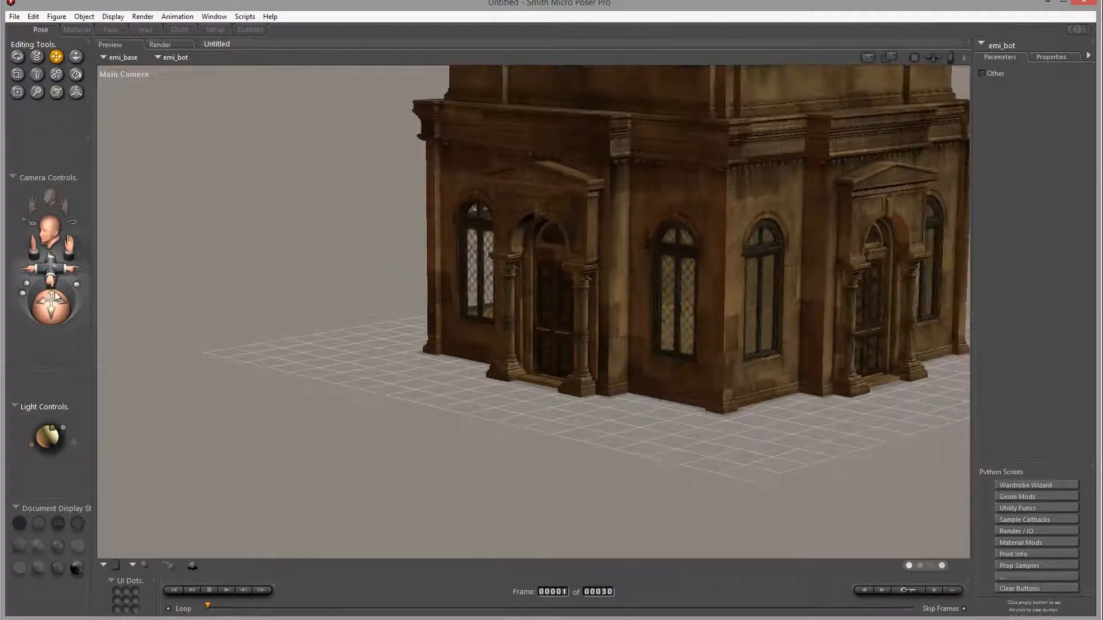
{"action": "left_click_drag", "start_coordinate": [55, 296], "coordinate": [56, 297]}
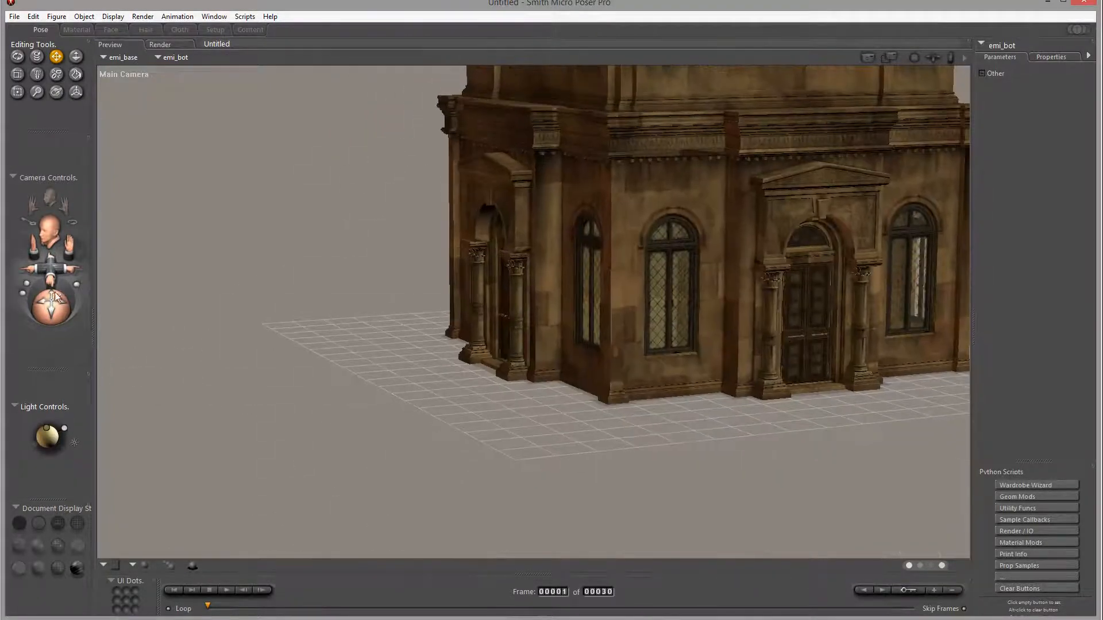
{"action": "left_click_drag", "start_coordinate": [36, 251], "coordinate": [35, 247]}
{"action": "left_click_drag", "start_coordinate": [53, 284], "coordinate": [51, 270]}
{"action": "left_click_drag", "start_coordinate": [42, 313], "coordinate": [41, 306]}
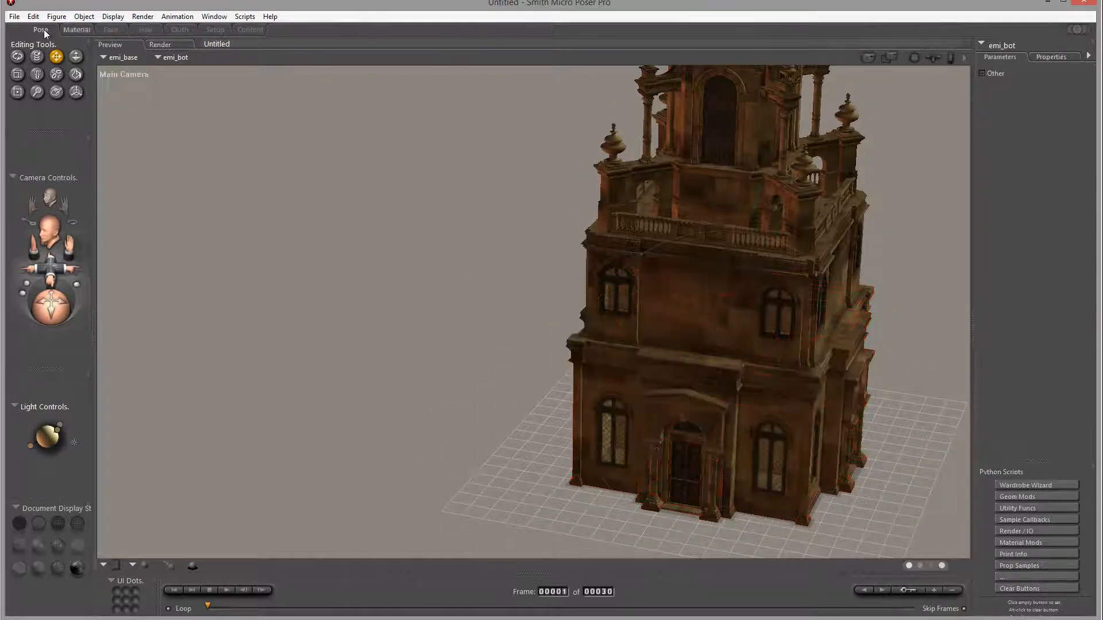
Step: Close the tower document without saving and delete the default Andy figure from the fresh scene
{"action": "left_click", "coordinate": [14, 16]}
{"action": "left_click", "coordinate": [57, 72]}
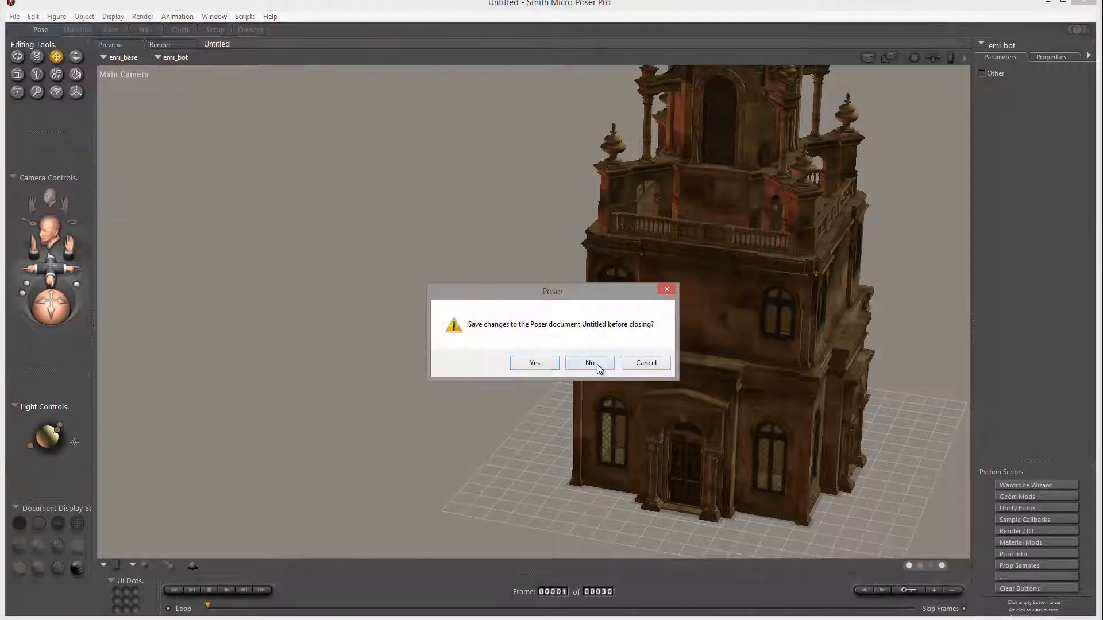
{"action": "left_click", "coordinate": [590, 363]}
{"action": "key", "text": "Delete"}
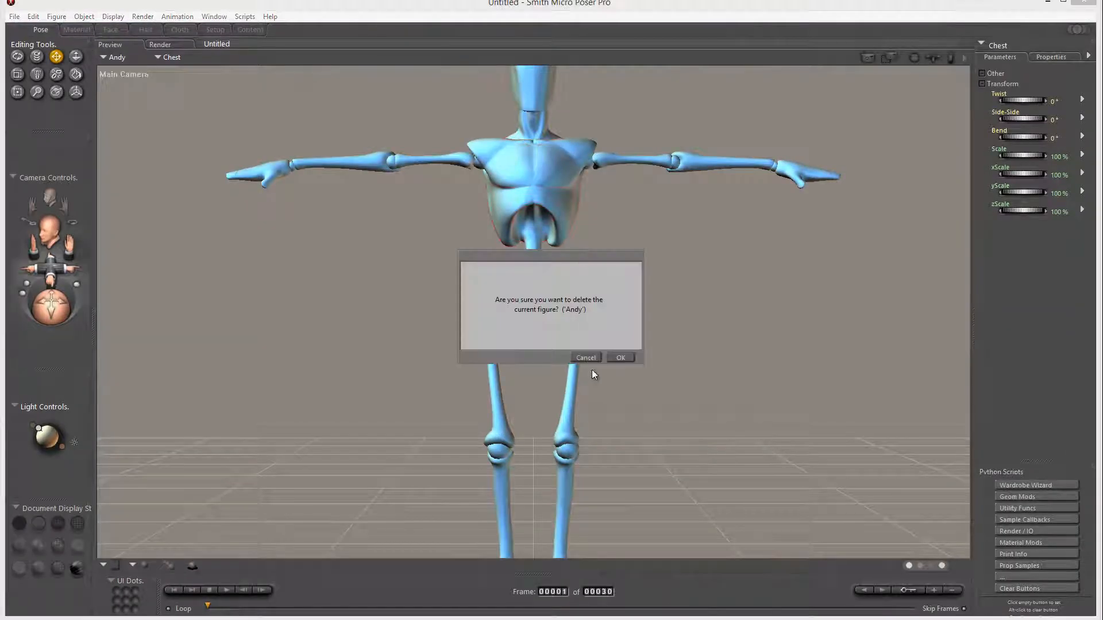
{"action": "left_click", "coordinate": [617, 360]}
Step: Load !!Pre_GIS_Link from the GIS_Link folder of the figure library and frame the dome with its walkway
{"action": "left_click_drag", "start_coordinate": [1102, 69], "coordinate": [936, 50]}
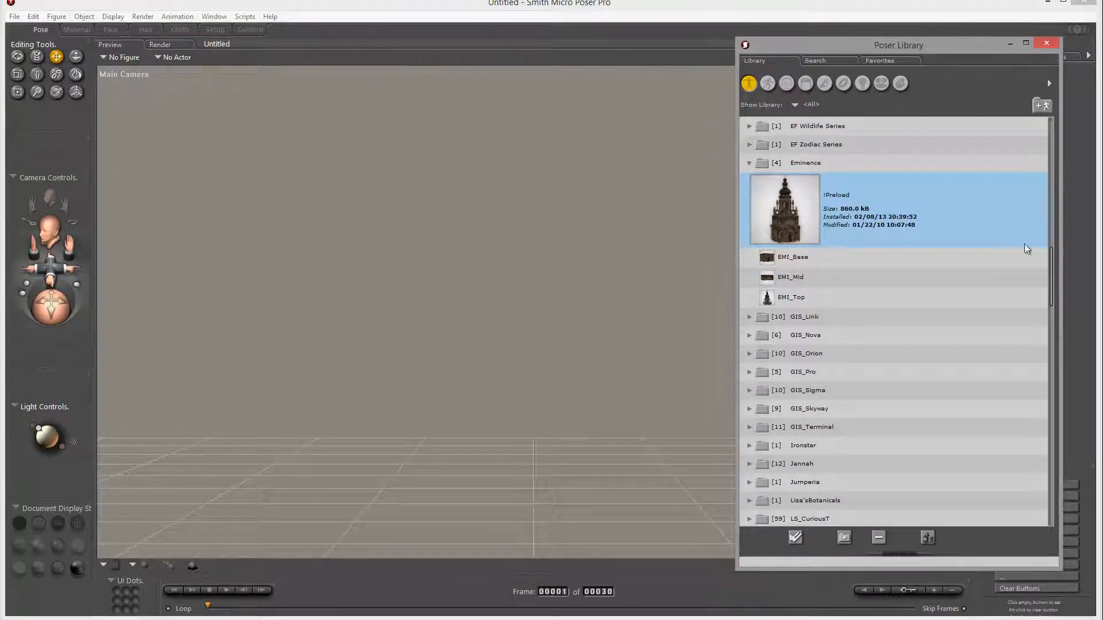
{"action": "left_click_drag", "start_coordinate": [1054, 277], "coordinate": [1061, 301]}
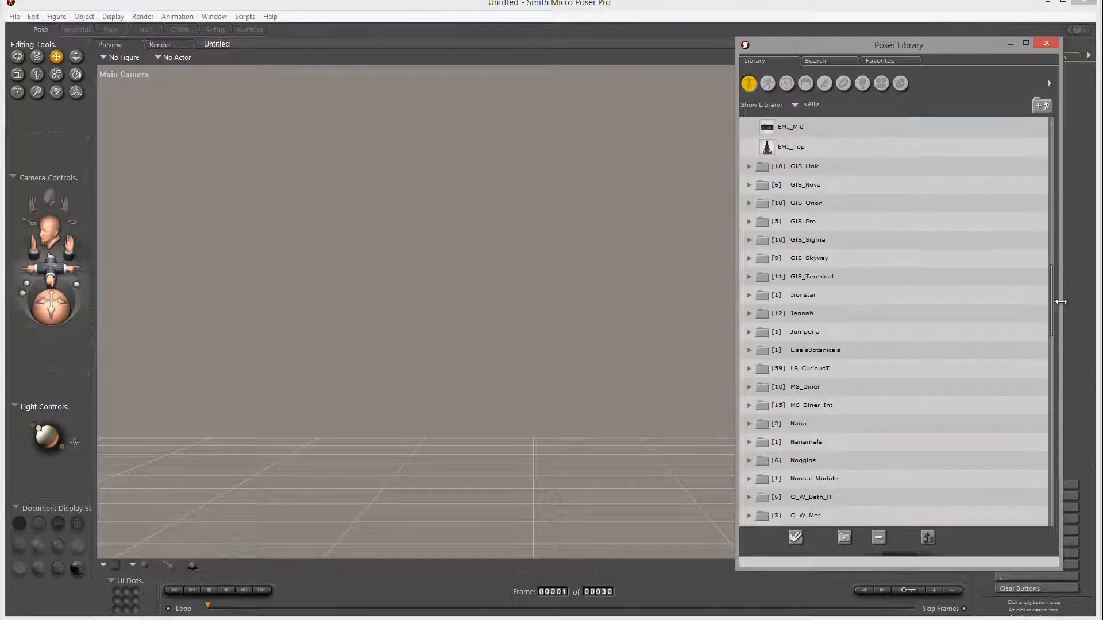
{"action": "left_click", "coordinate": [748, 167]}
{"action": "left_click", "coordinate": [767, 187]}
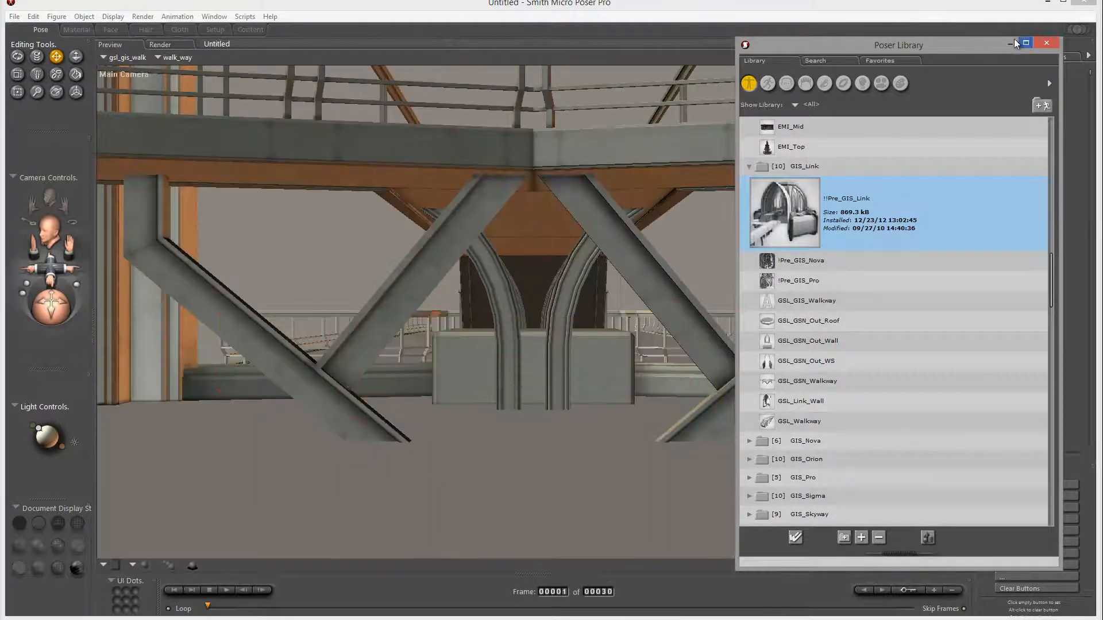
{"action": "left_click", "coordinate": [1015, 43]}
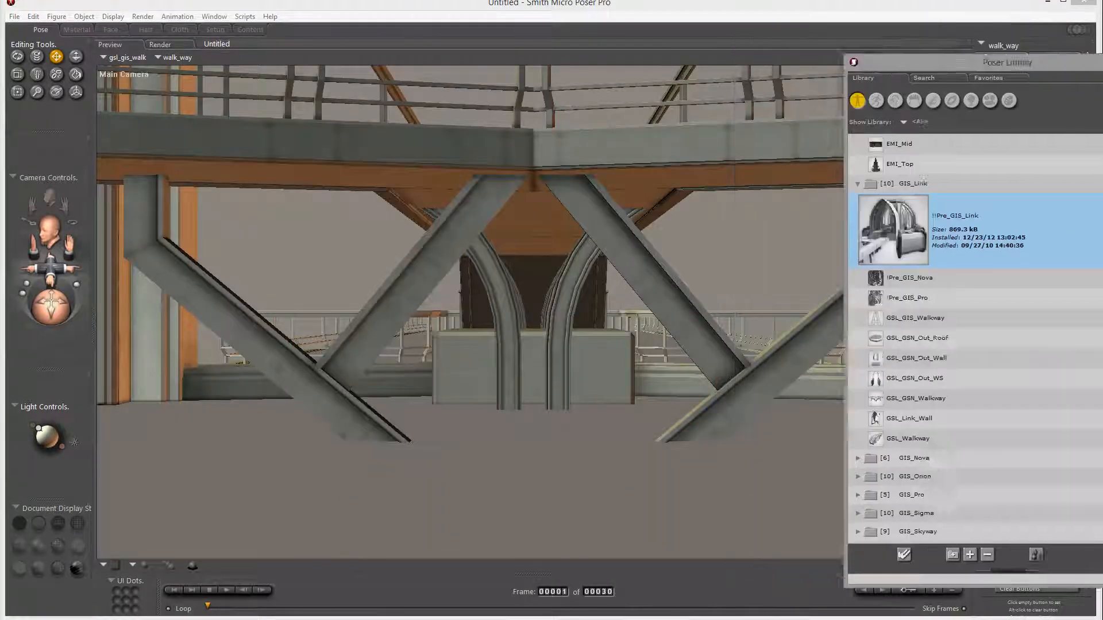
{"action": "left_click_drag", "start_coordinate": [49, 282], "coordinate": [29, 389]}
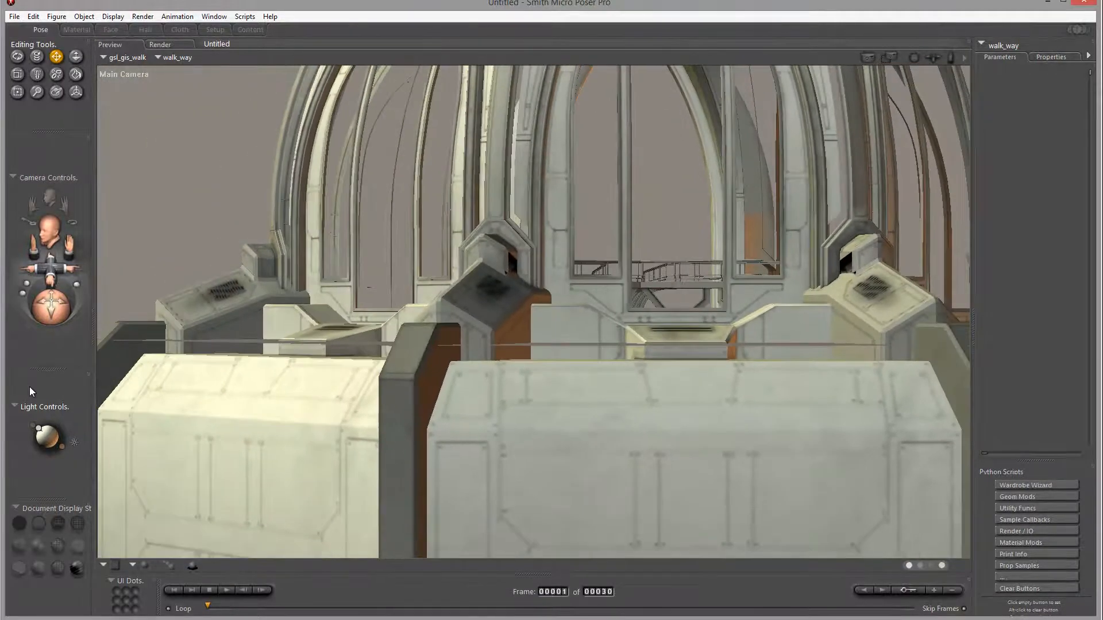
{"action": "mouse_move", "coordinate": [48, 301]}
{"action": "left_mouse_down"}
{"action": "mouse_move", "coordinate": [53, 260]}
{"action": "mouse_move", "coordinate": [60, 267]}
{"action": "mouse_move", "coordinate": [51, 245]}
{"action": "mouse_move", "coordinate": [74, 234]}
{"action": "mouse_move", "coordinate": [50, 272]}
{"action": "mouse_move", "coordinate": [52, 311]}
{"action": "left_mouse_up"}
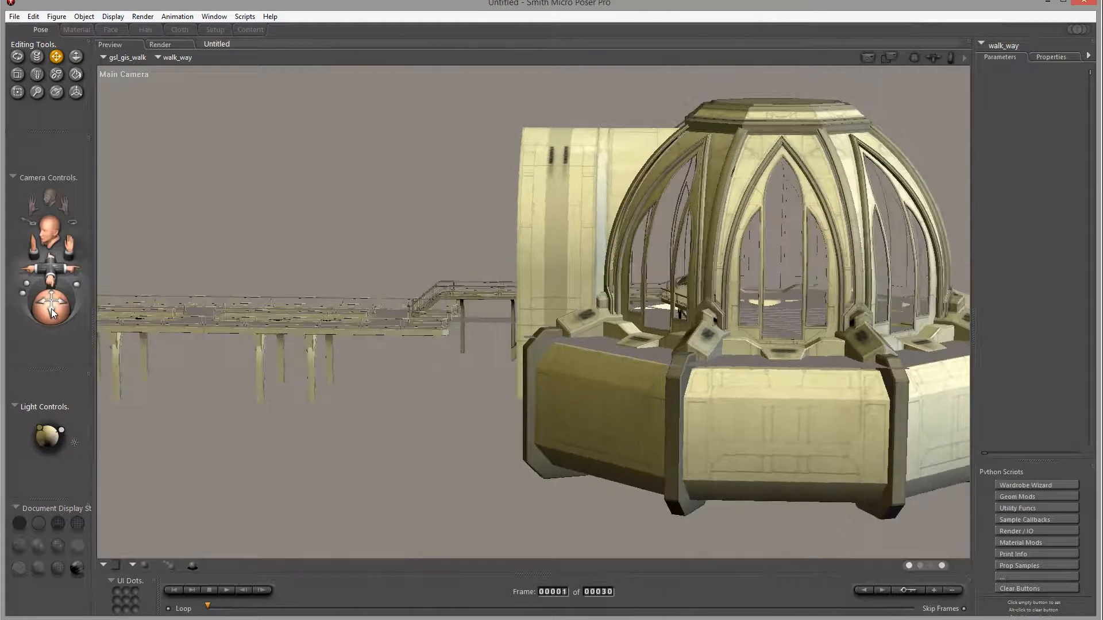
Step: Switch to Vue and start importing Base.pz3 from the Maps-SnowMountain folder
{"action": "left_click", "coordinate": [15, 16]}
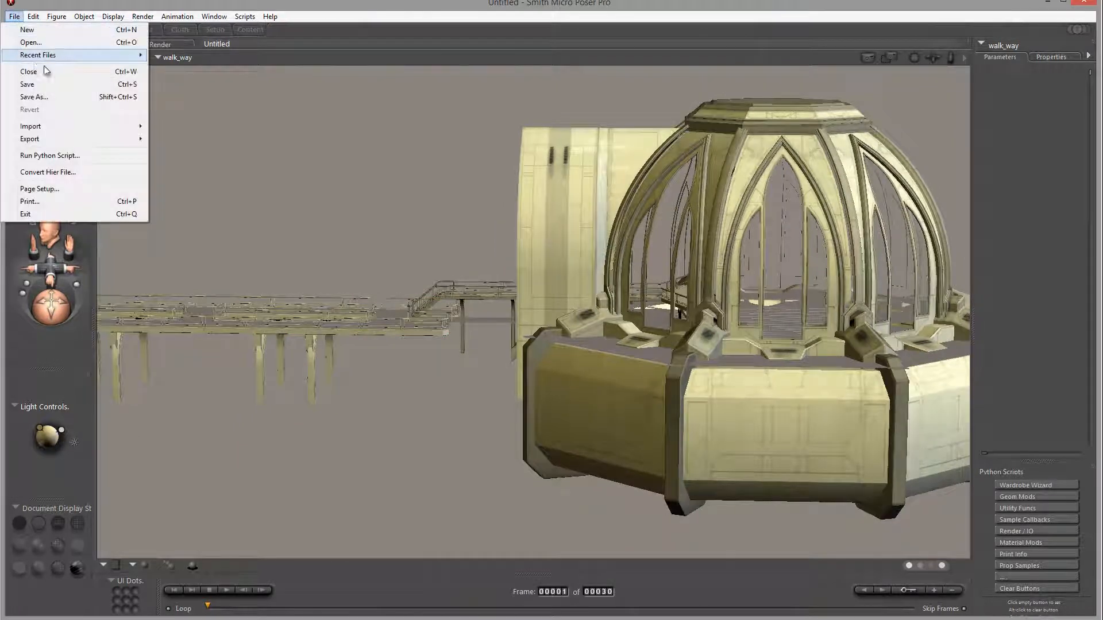
{"action": "left_click", "coordinate": [615, 240]}
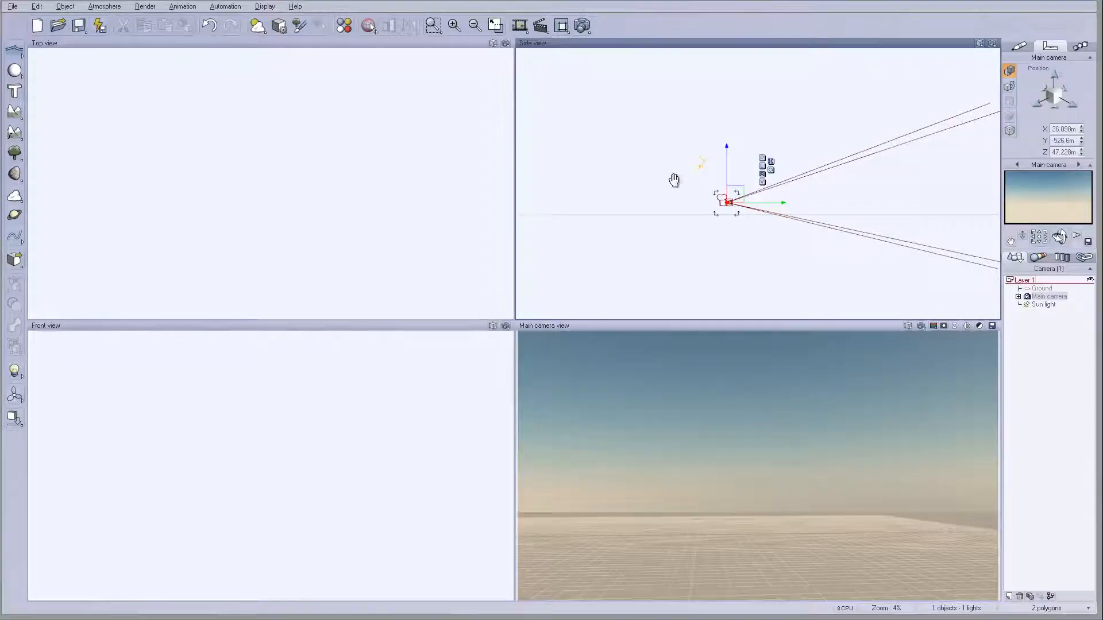
{"action": "right_click_drag", "start_coordinate": [674, 180], "coordinate": [643, 202]}
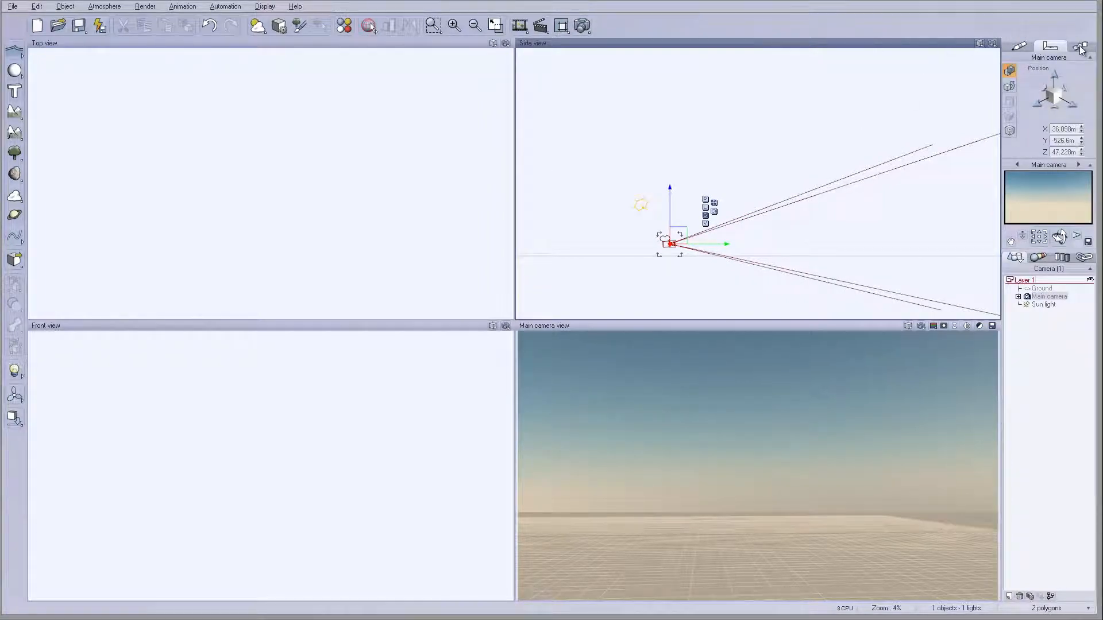
{"action": "left_click", "coordinate": [13, 8]}
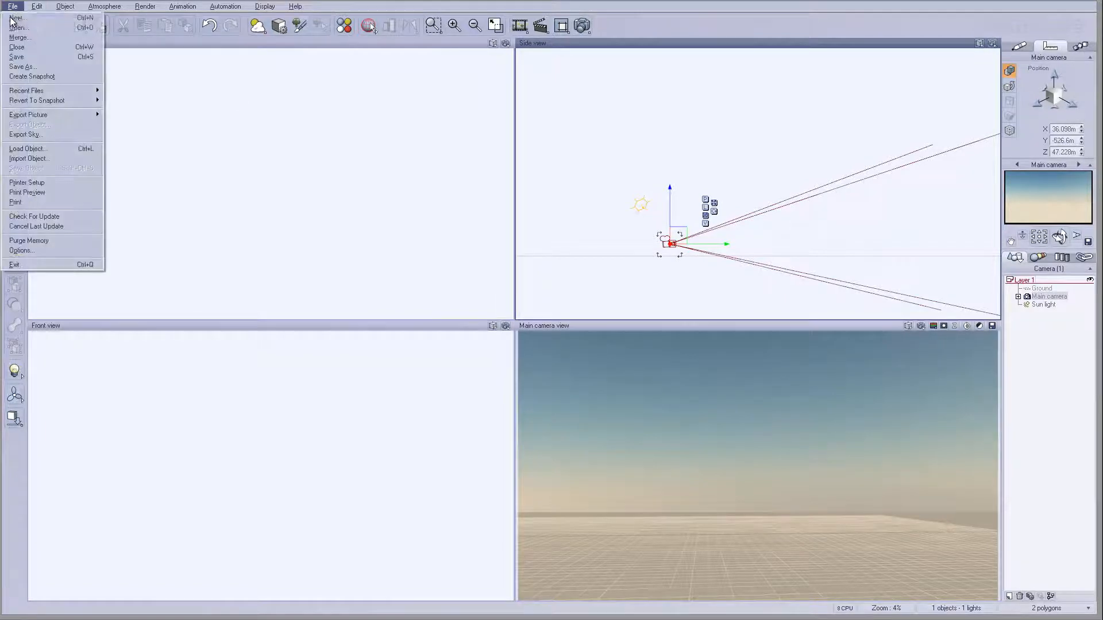
{"action": "left_click", "coordinate": [69, 160]}
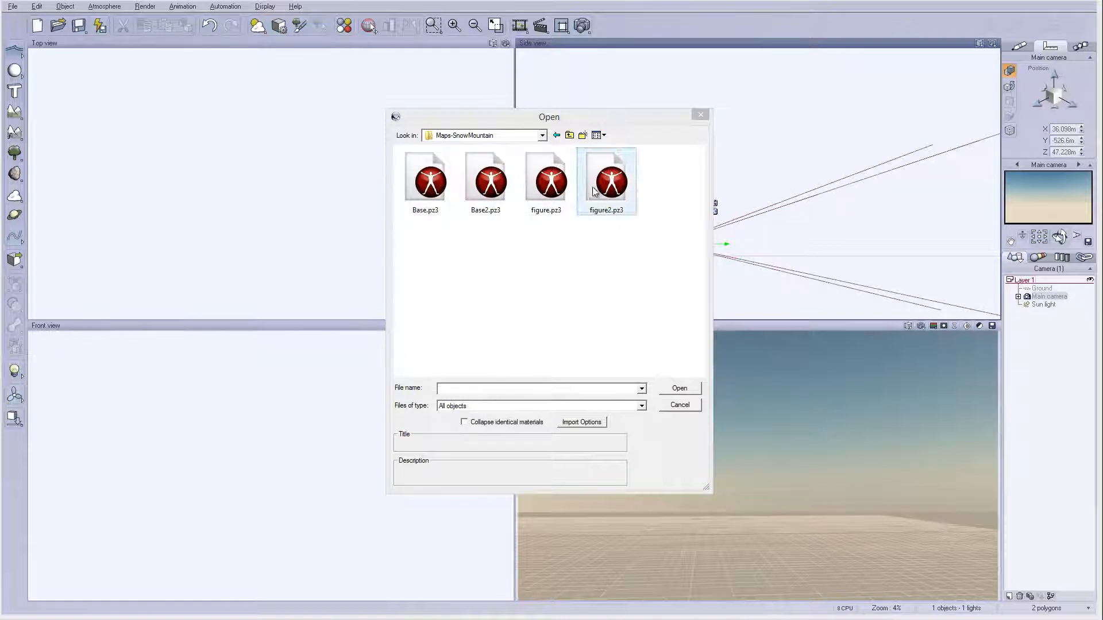
{"action": "left_click", "coordinate": [626, 191]}
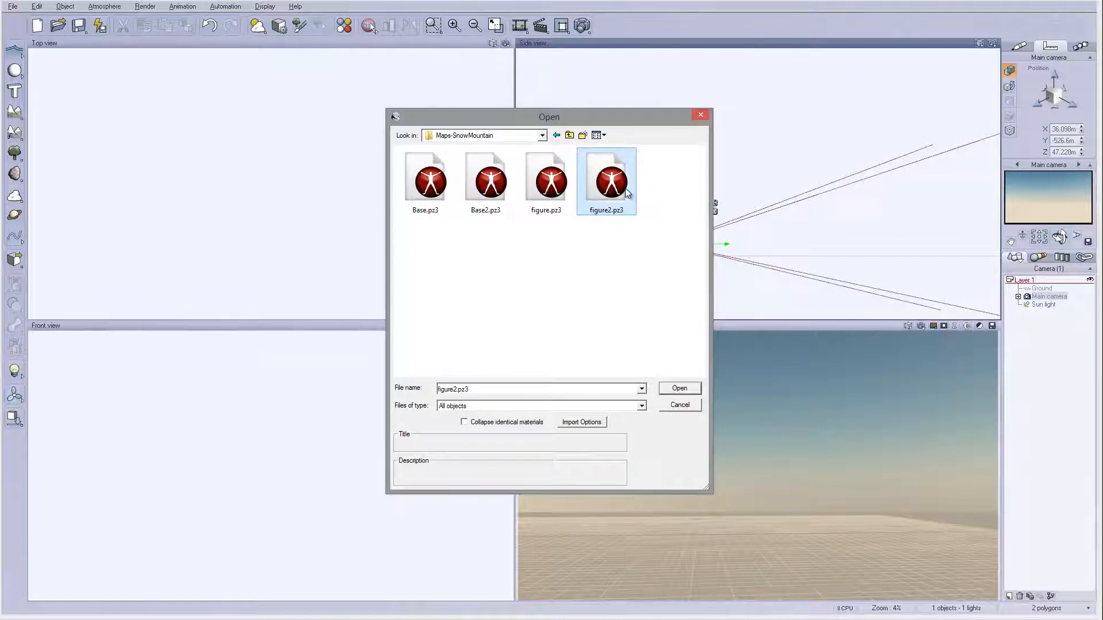
{"action": "left_click", "coordinate": [420, 192]}
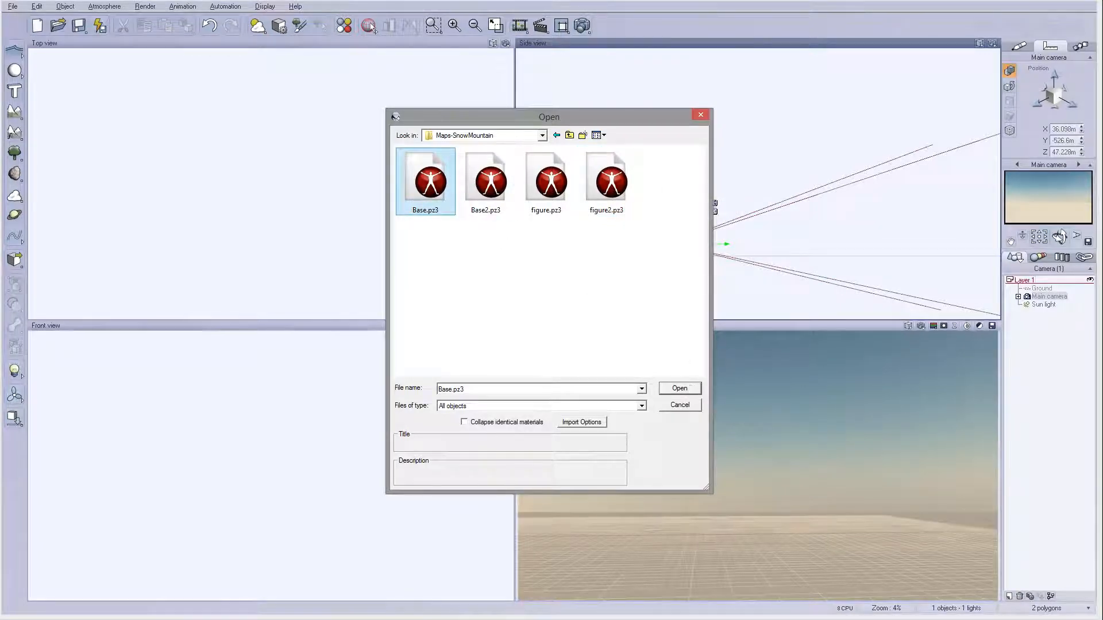
{"action": "key", "text": "Return"}
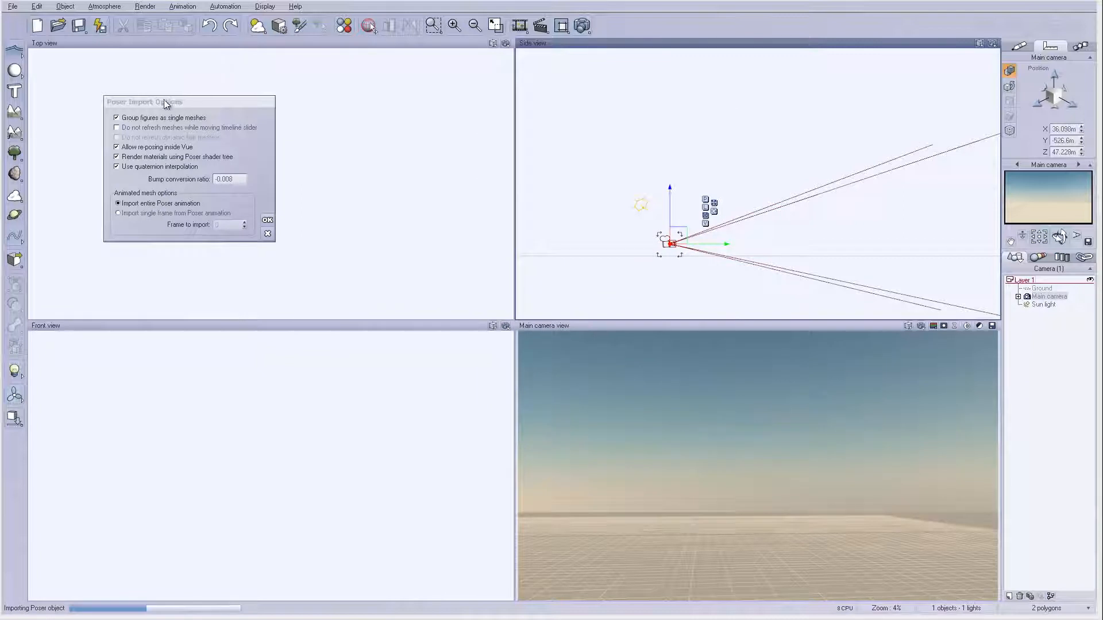
Step: Import Base as single frame 0 of the Poser animation, with re-posing inside Vue and Poser shader tree rendering turned off
{"action": "left_click_drag", "start_coordinate": [165, 104], "coordinate": [304, 120]}
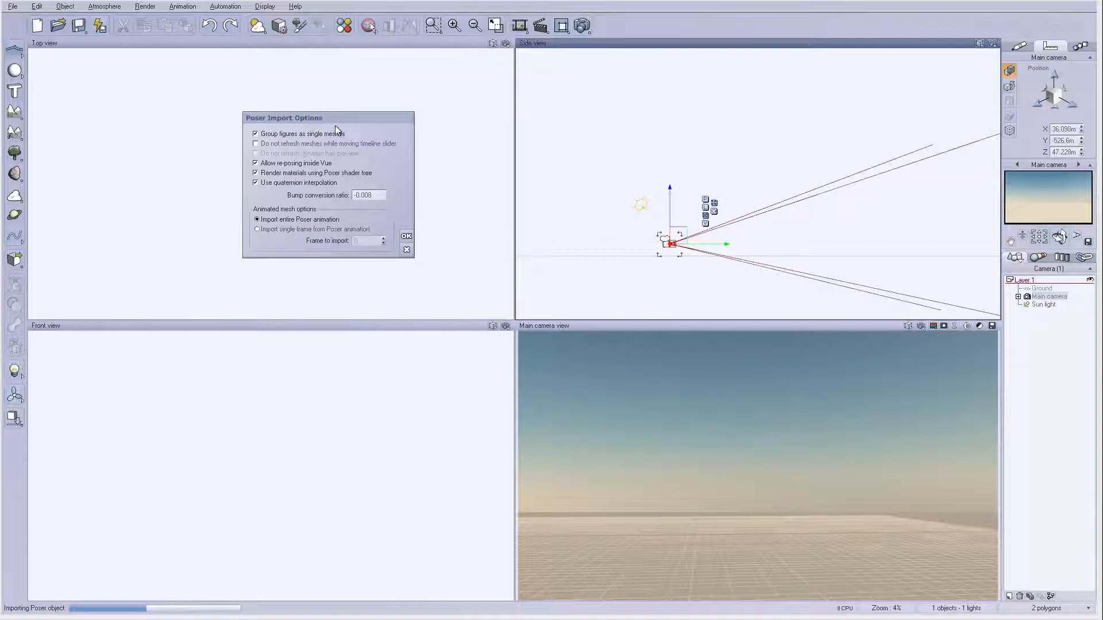
{"action": "left_click", "coordinate": [257, 229]}
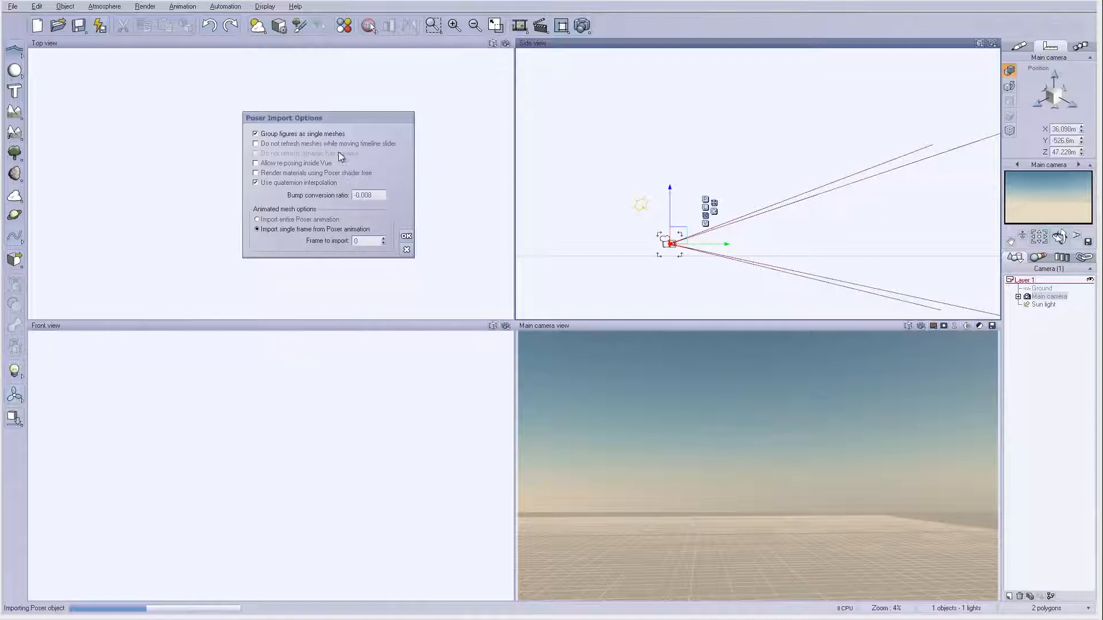
{"action": "left_click", "coordinate": [406, 236]}
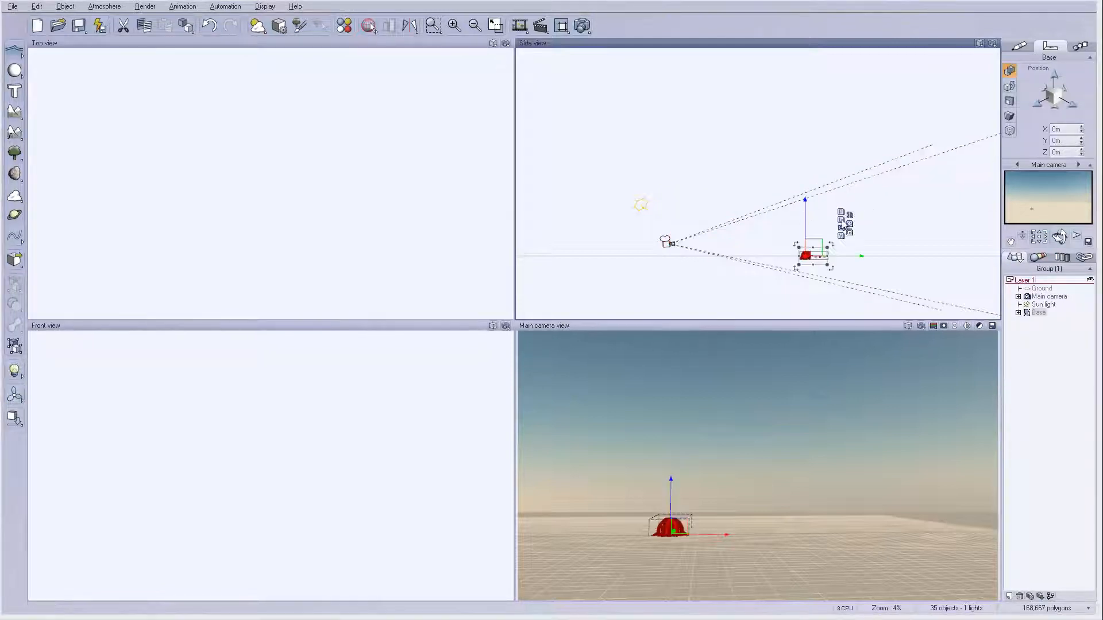
Step: Enlarge the Base group in the side view and move it toward the camera, to about Y -72 m and Z 37.5 m
{"action": "right_click_drag", "start_coordinate": [921, 206], "coordinate": [873, 165]}
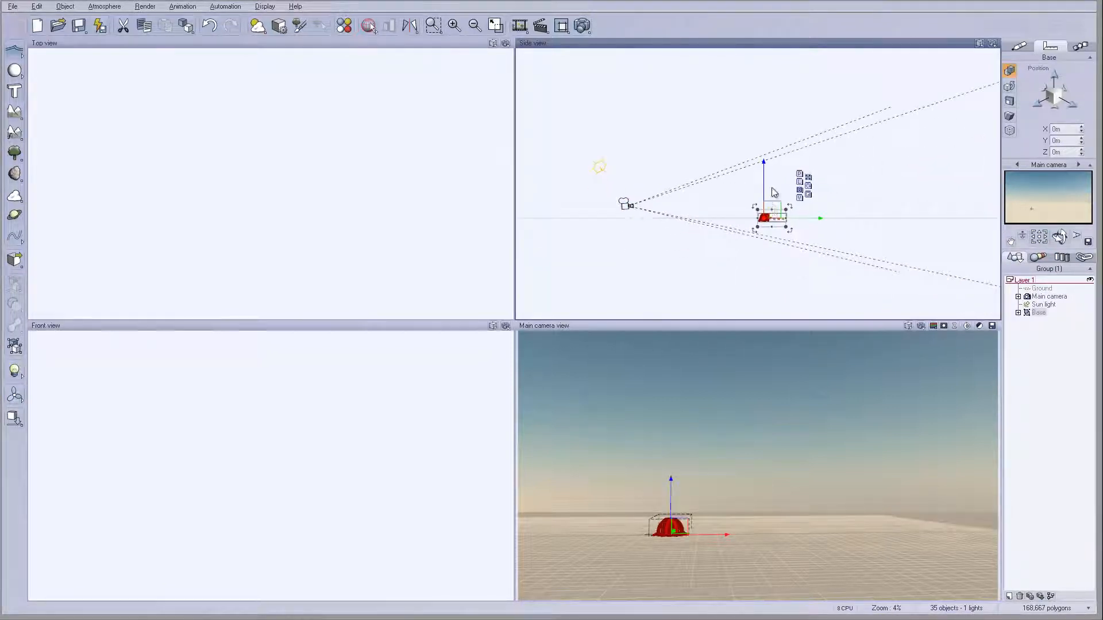
{"action": "left_click", "coordinate": [775, 204]}
{"action": "scroll", "coordinate": [775, 205], "scroll_direction": "up", "scroll_amount": 5}
{"action": "right_click_drag", "start_coordinate": [774, 213], "coordinate": [811, 167]}
{"action": "left_click", "coordinate": [778, 200]}
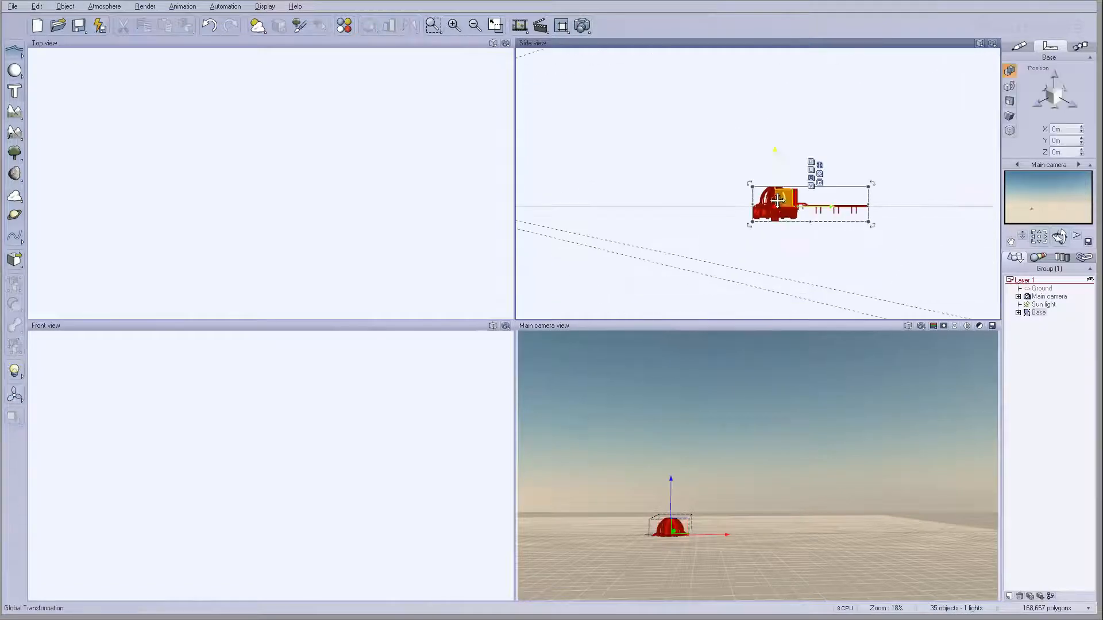
{"action": "left_click_drag", "start_coordinate": [869, 185], "coordinate": [992, 120]}
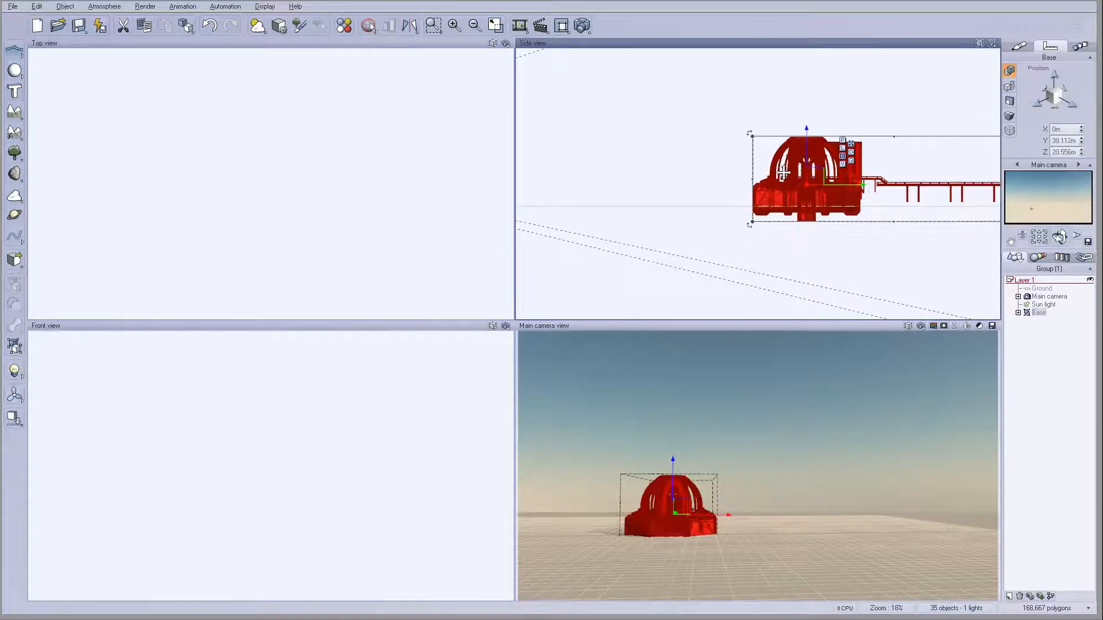
{"action": "left_click_drag", "start_coordinate": [775, 161], "coordinate": [665, 140]}
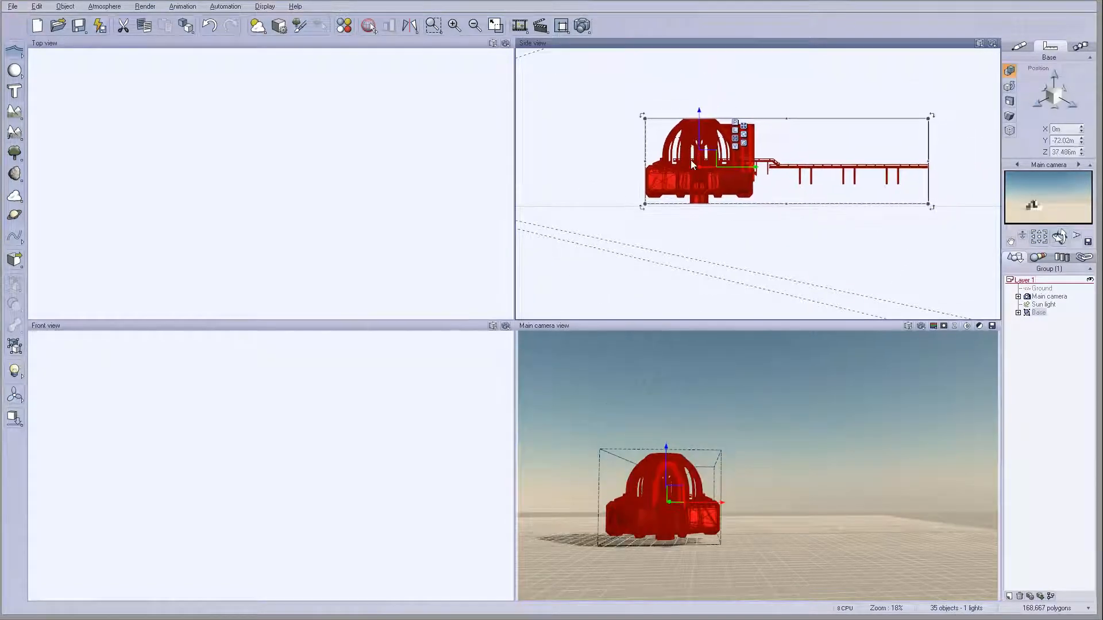
{"action": "scroll", "coordinate": [574, 183], "scroll_direction": "down", "scroll_amount": 5}
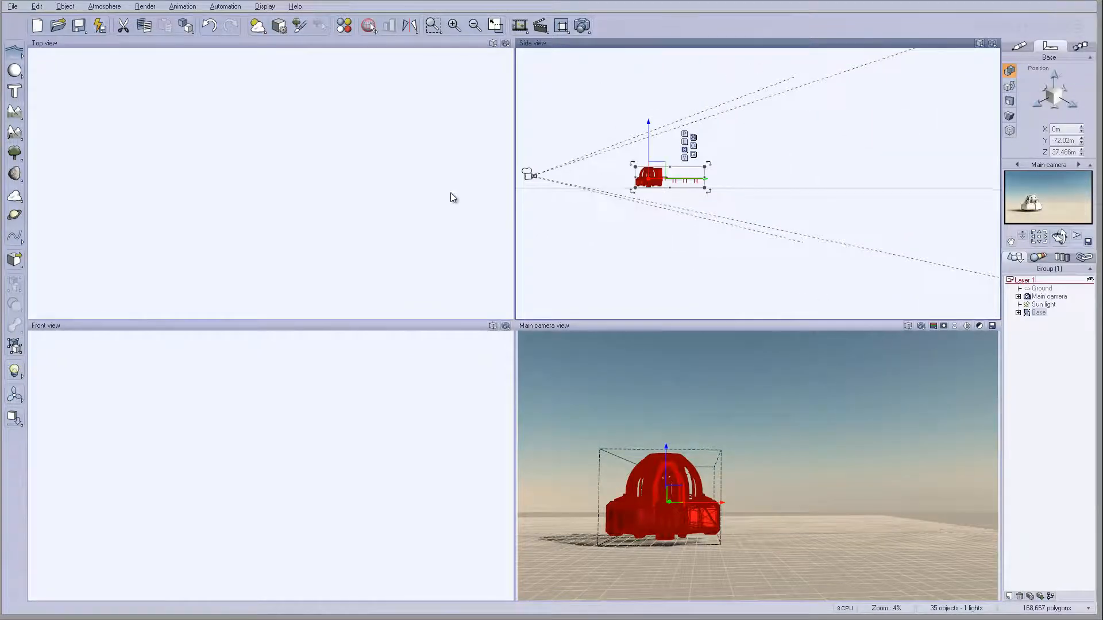
{"action": "scroll", "coordinate": [330, 160], "scroll_direction": "down", "scroll_amount": 12}
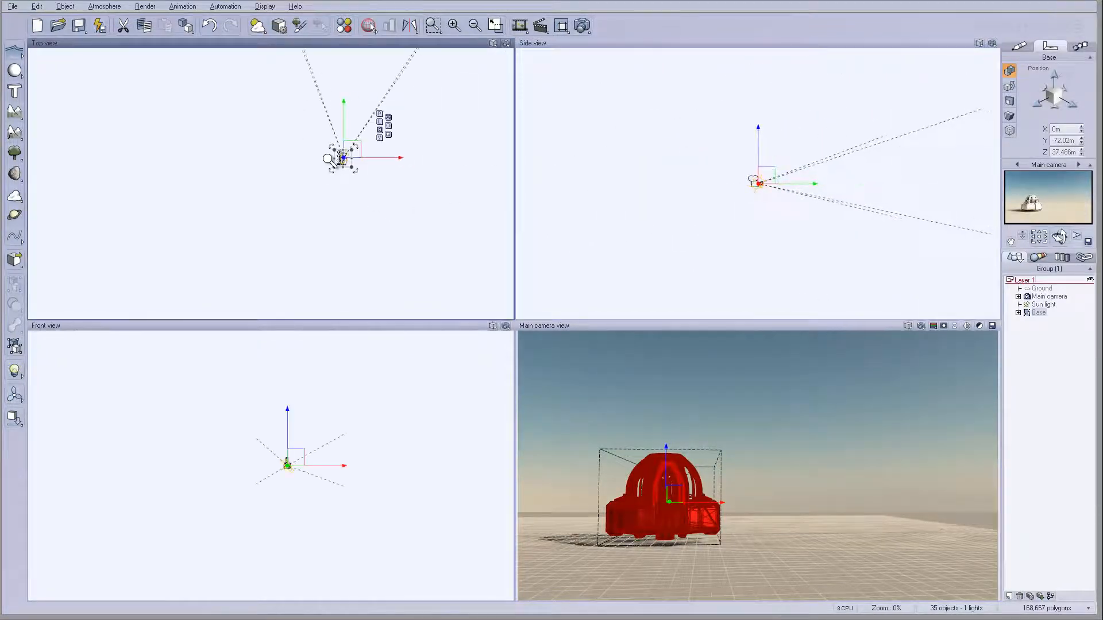
Step: Move the Base group in the top view to about X -73 m and Y 30 m
{"action": "scroll", "coordinate": [330, 160], "scroll_direction": "up", "scroll_amount": 3}
{"action": "scroll", "coordinate": [394, 135], "scroll_direction": "up", "scroll_amount": 6}
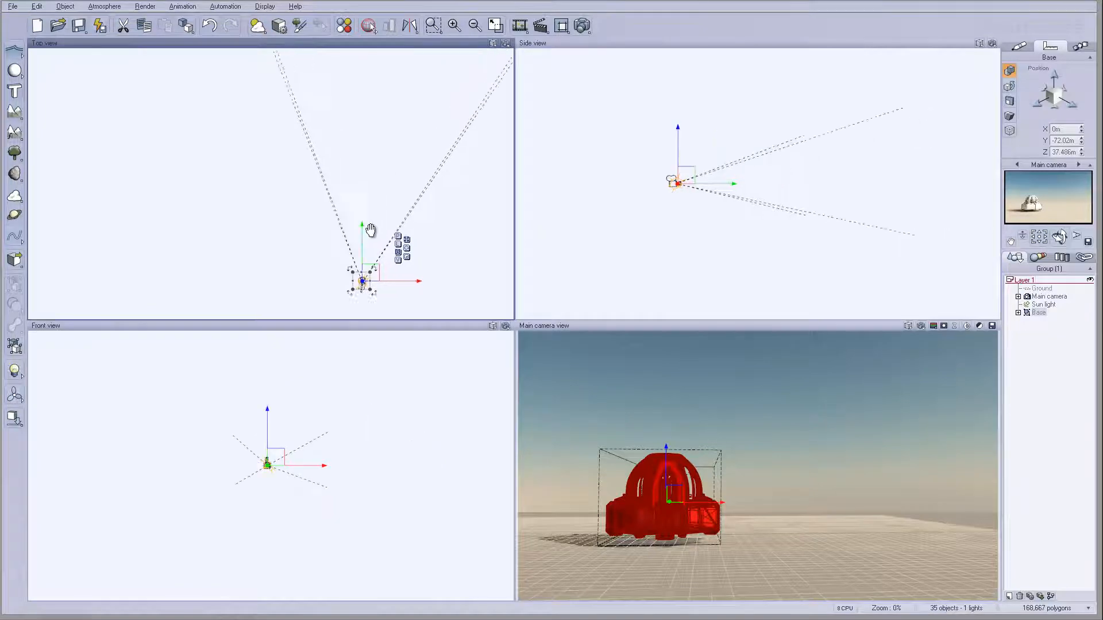
{"action": "scroll", "coordinate": [364, 228], "scroll_direction": "down", "scroll_amount": 3}
{"action": "scroll", "coordinate": [365, 228], "scroll_direction": "up", "scroll_amount": 5}
{"action": "right_click_drag", "start_coordinate": [366, 229], "coordinate": [388, 172]}
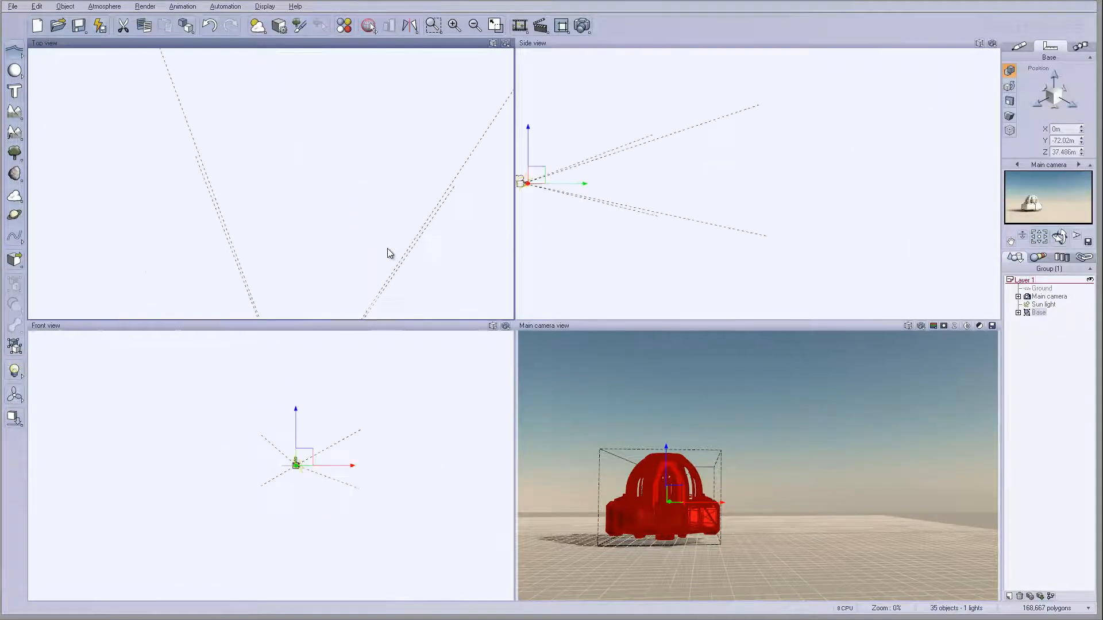
{"action": "mouse_move", "coordinate": [387, 248]}
{"action": "right_mouse_down"}
{"action": "mouse_move", "coordinate": [384, 206]}
{"action": "mouse_move", "coordinate": [394, 253]}
{"action": "right_mouse_up"}
{"action": "scroll", "coordinate": [384, 205], "scroll_direction": "up", "scroll_amount": 8}
{"action": "left_click_drag", "start_coordinate": [361, 171], "coordinate": [270, 114]}
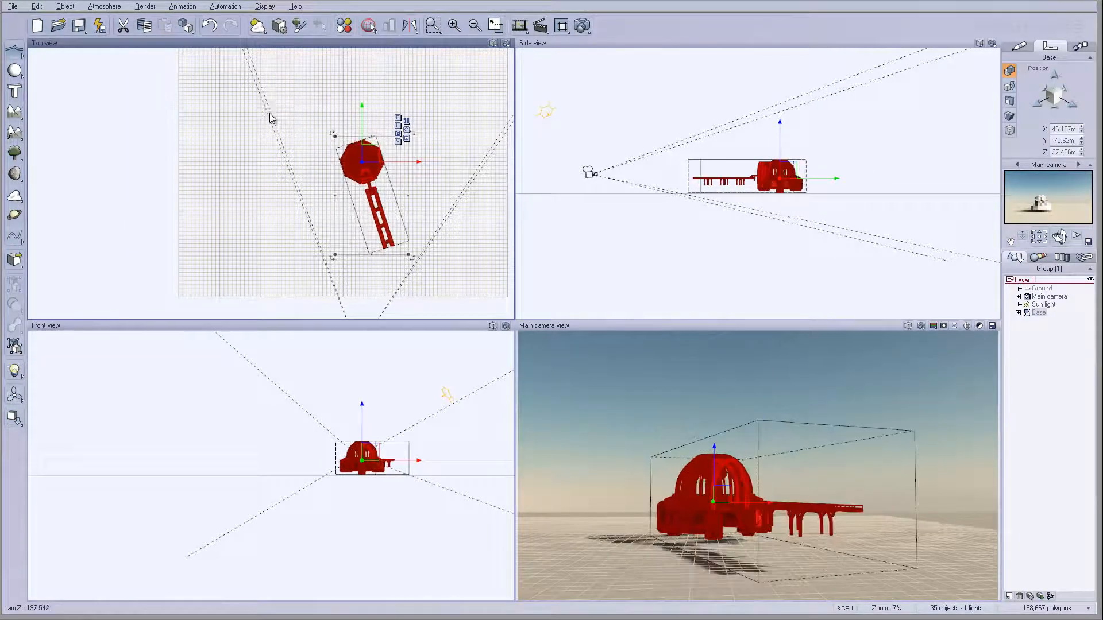
{"action": "left_click_drag", "start_coordinate": [361, 153], "coordinate": [313, 111]}
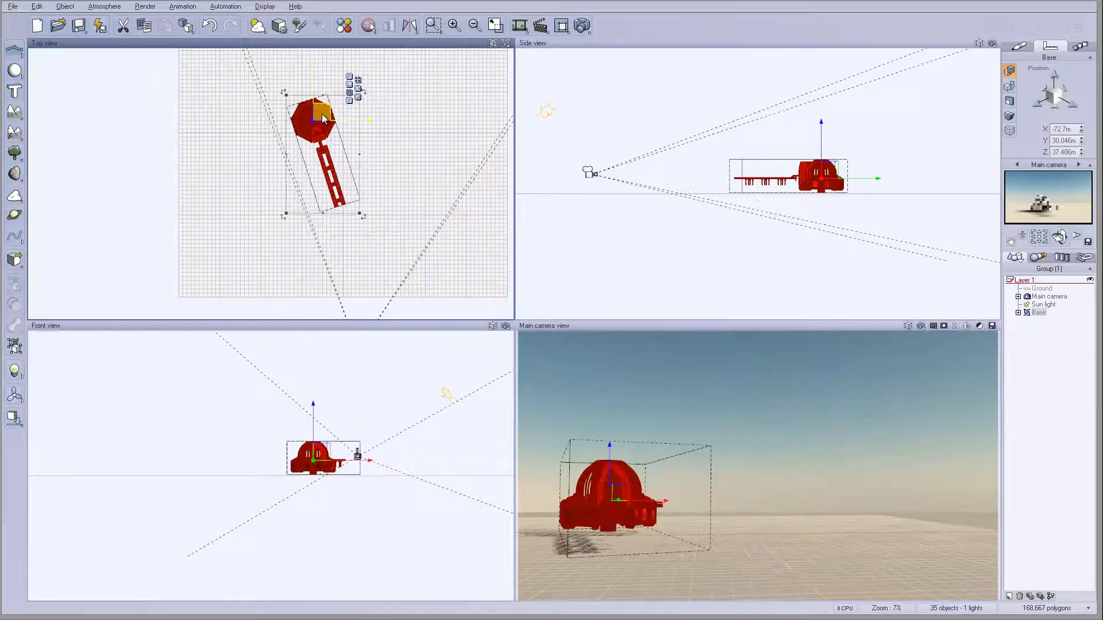
Step: Raise the Base group to about Z 103 m and shift it to about X -36 m and Y 75 m
{"action": "right_click_drag", "start_coordinate": [798, 125], "coordinate": [768, 119]}
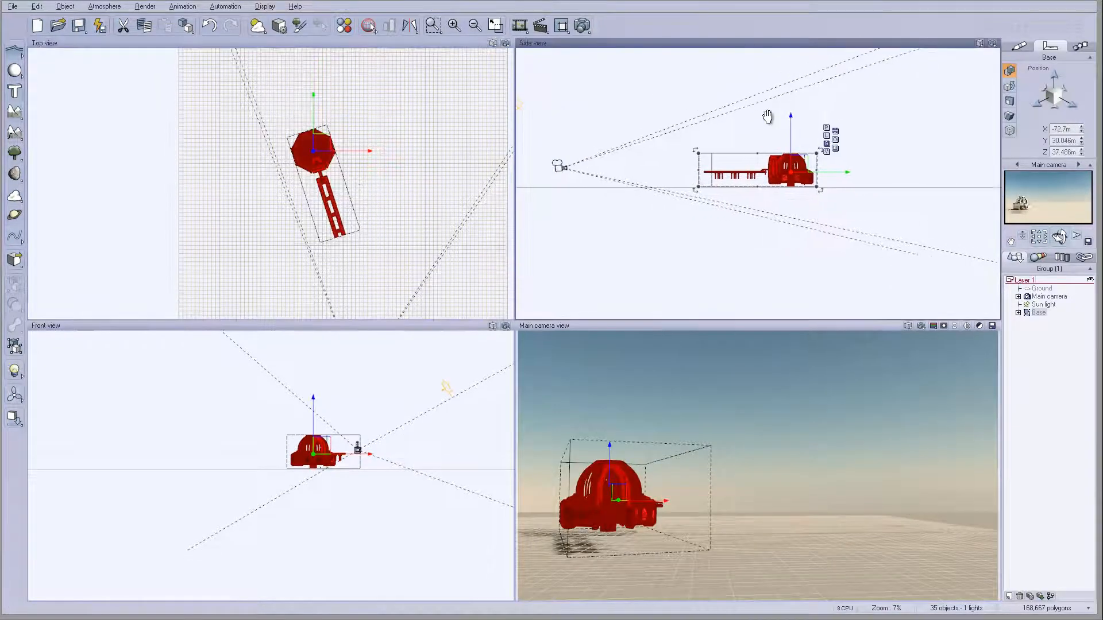
{"action": "left_click_drag", "start_coordinate": [799, 169], "coordinate": [809, 144]}
{"action": "mouse_move", "coordinate": [319, 137]}
{"action": "left_mouse_down"}
{"action": "mouse_move", "coordinate": [336, 116]}
{"action": "mouse_move", "coordinate": [333, 126]}
{"action": "left_mouse_up"}
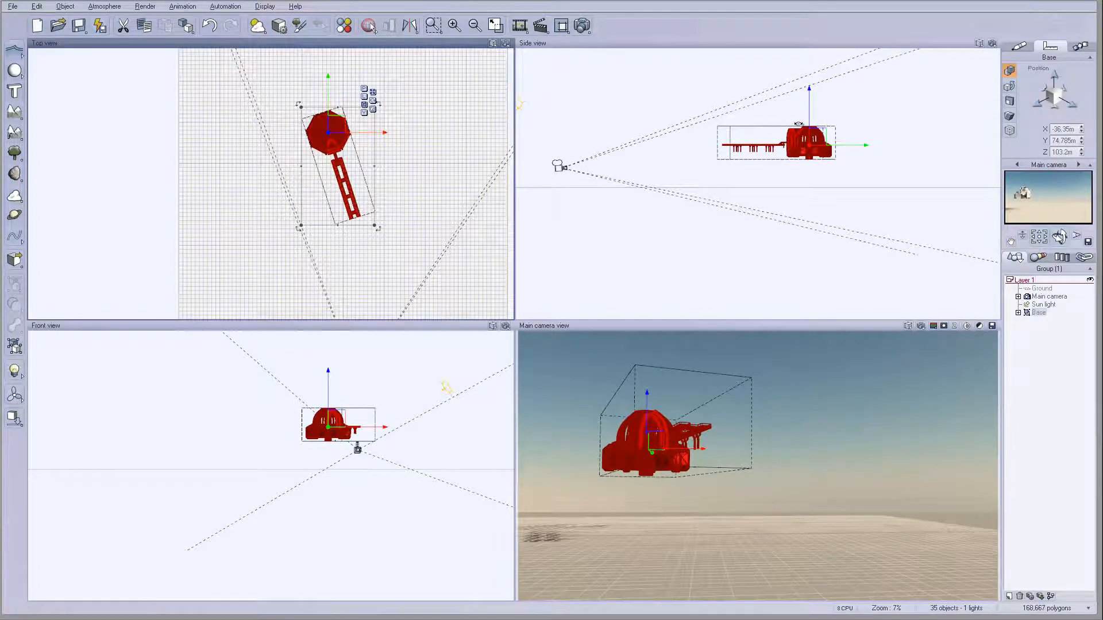
Step: Enlarge the Base group in the side view and move it to about X -60 m and Y 117 m
{"action": "right_click_drag", "start_coordinate": [847, 123], "coordinate": [847, 123]}
{"action": "left_click_drag", "start_coordinate": [847, 123], "coordinate": [876, 118]}
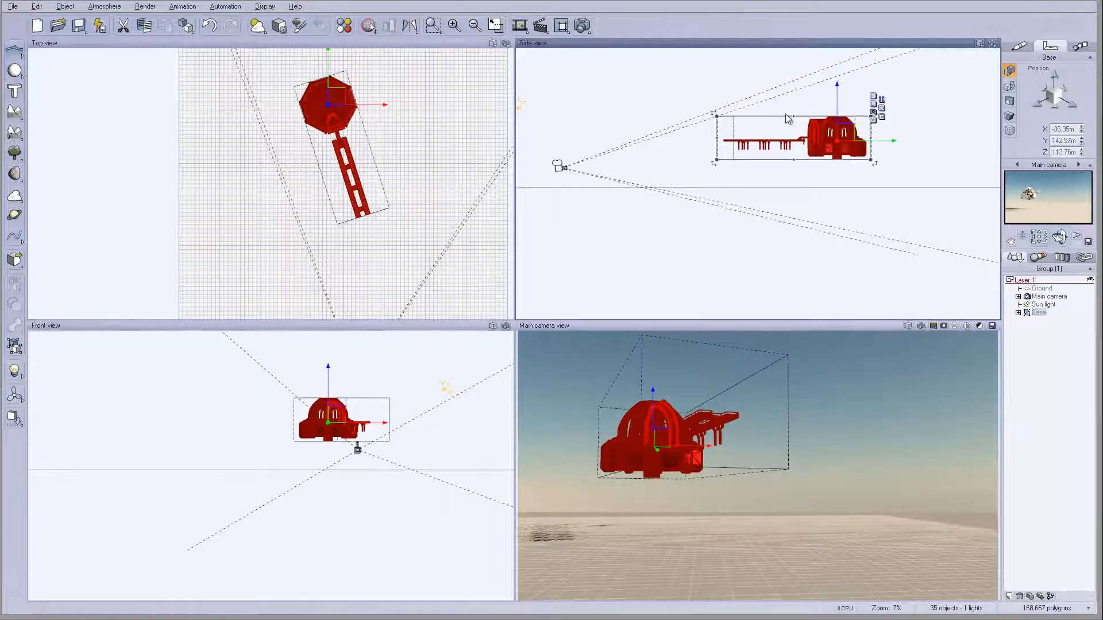
{"action": "left_click_drag", "start_coordinate": [334, 102], "coordinate": [319, 115]}
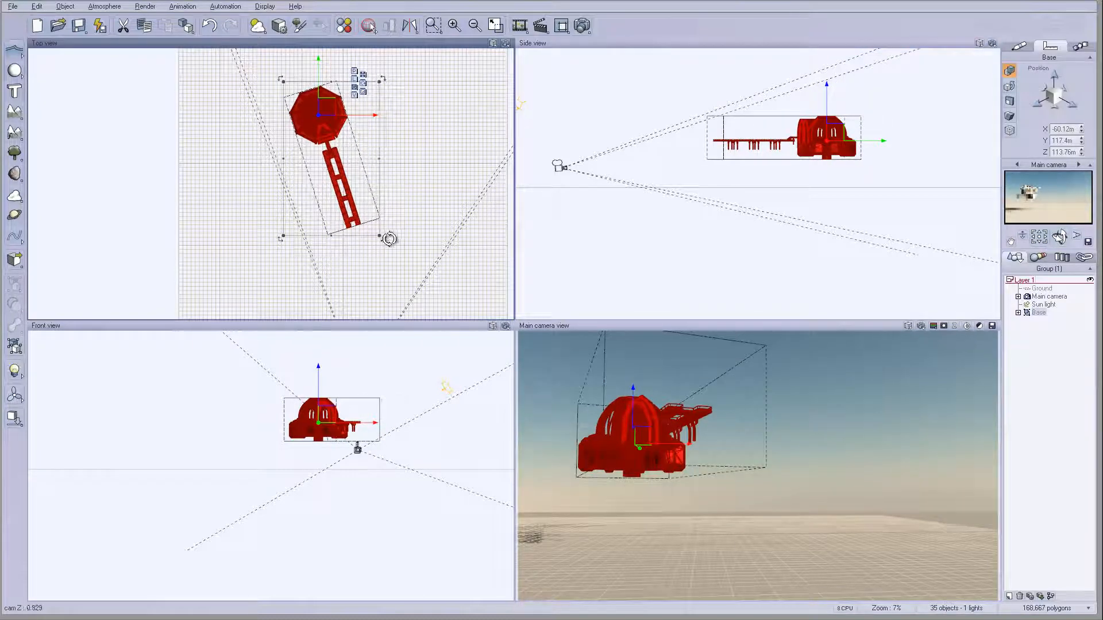
Step: Lower and further enlarge the Base group, placing it at about X -64 m, Y 115 m and Z 76 m
{"action": "left_click_drag", "start_coordinate": [829, 134], "coordinate": [833, 155]}
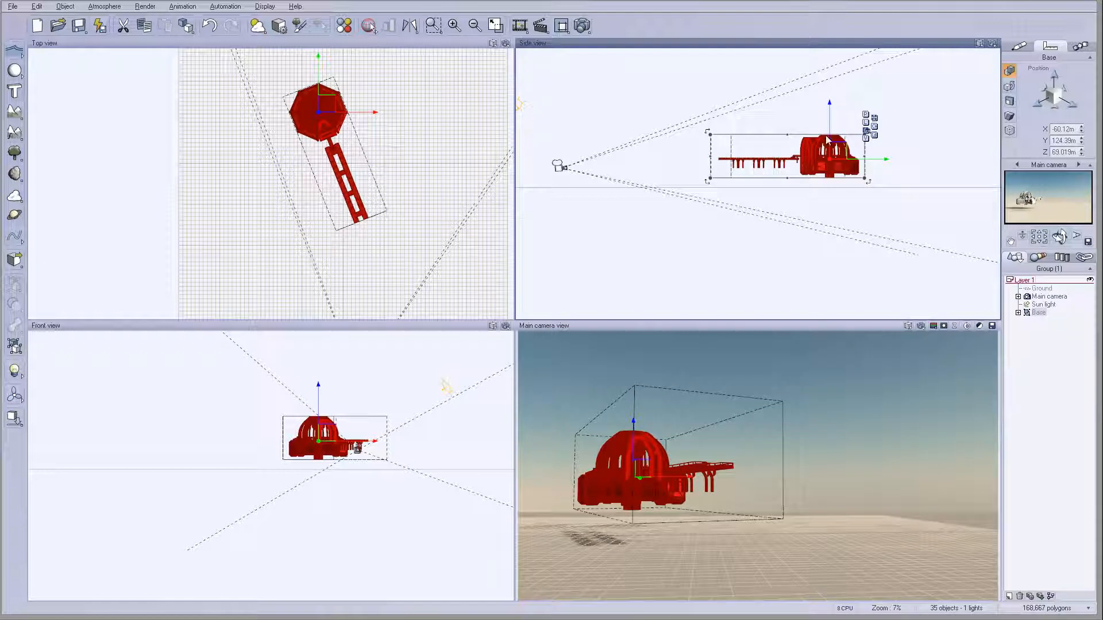
{"action": "left_click_drag", "start_coordinate": [708, 132], "coordinate": [686, 126]}
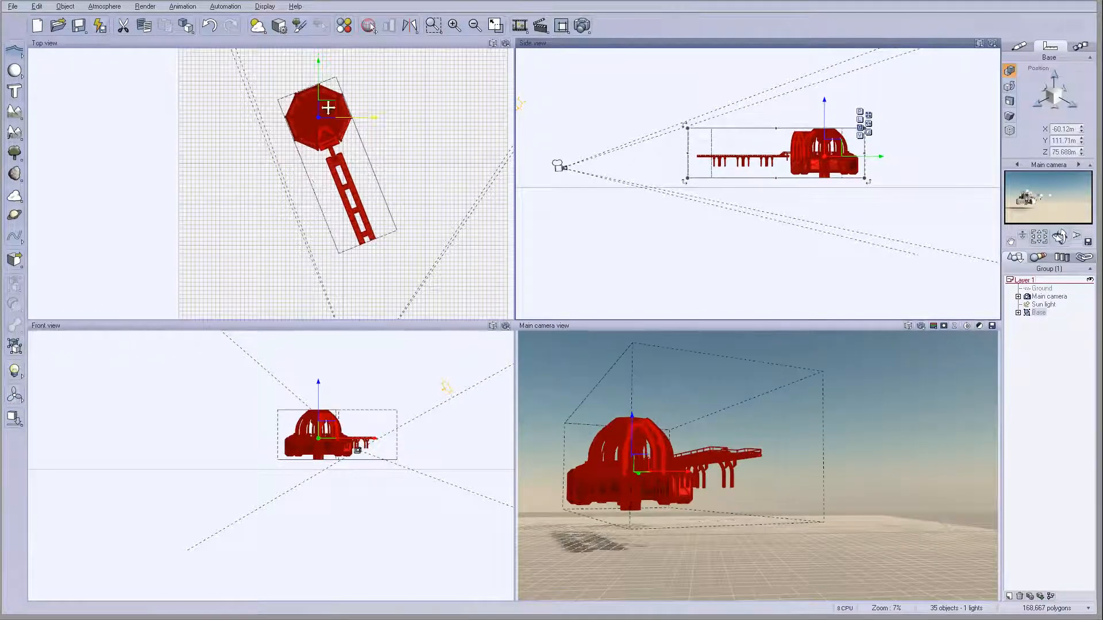
{"action": "left_click_drag", "start_coordinate": [323, 105], "coordinate": [321, 103]}
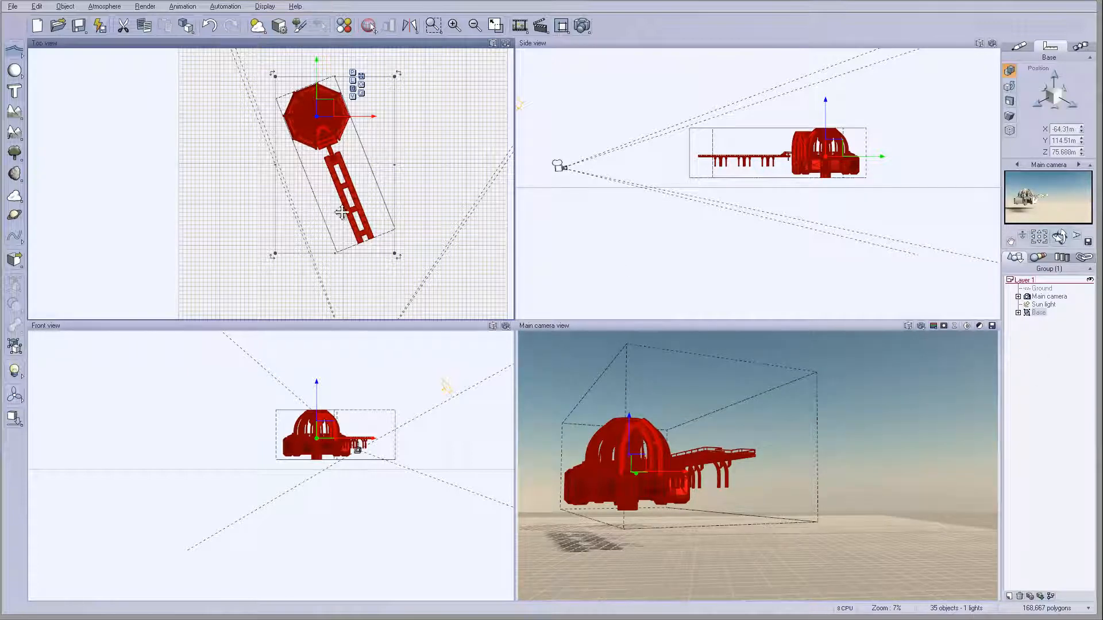
Step: Rotate the Base group slightly in the top view and fine-tune its rotation in the side view
{"action": "left_click_drag", "start_coordinate": [398, 256], "coordinate": [405, 259]}
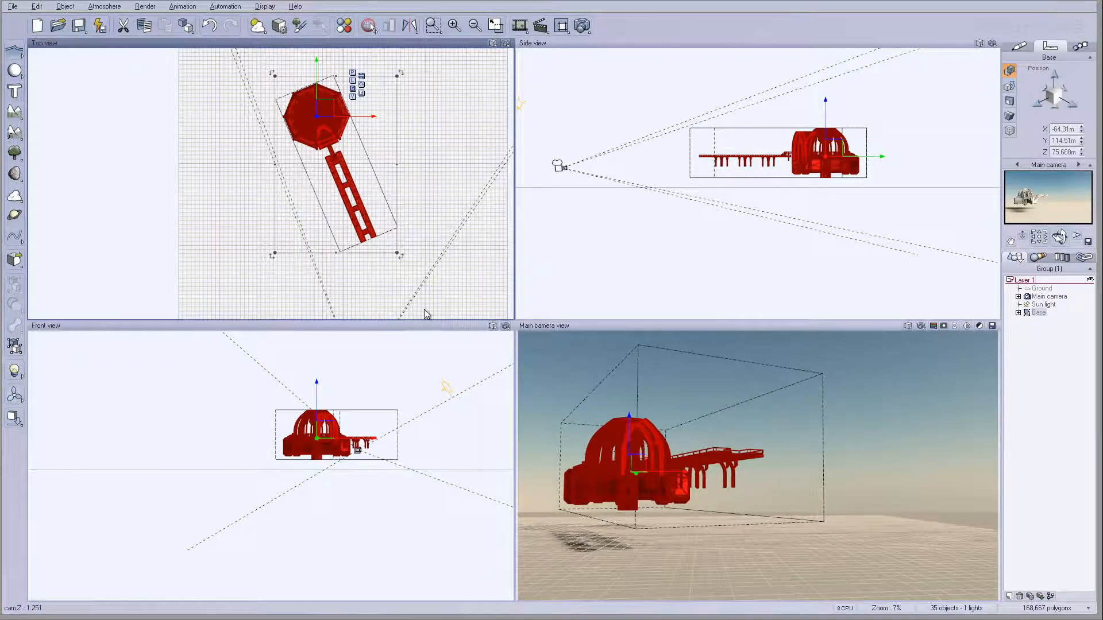
{"action": "left_click", "coordinate": [852, 132]}
{"action": "left_click_drag", "start_coordinate": [868, 185], "coordinate": [872, 186]}
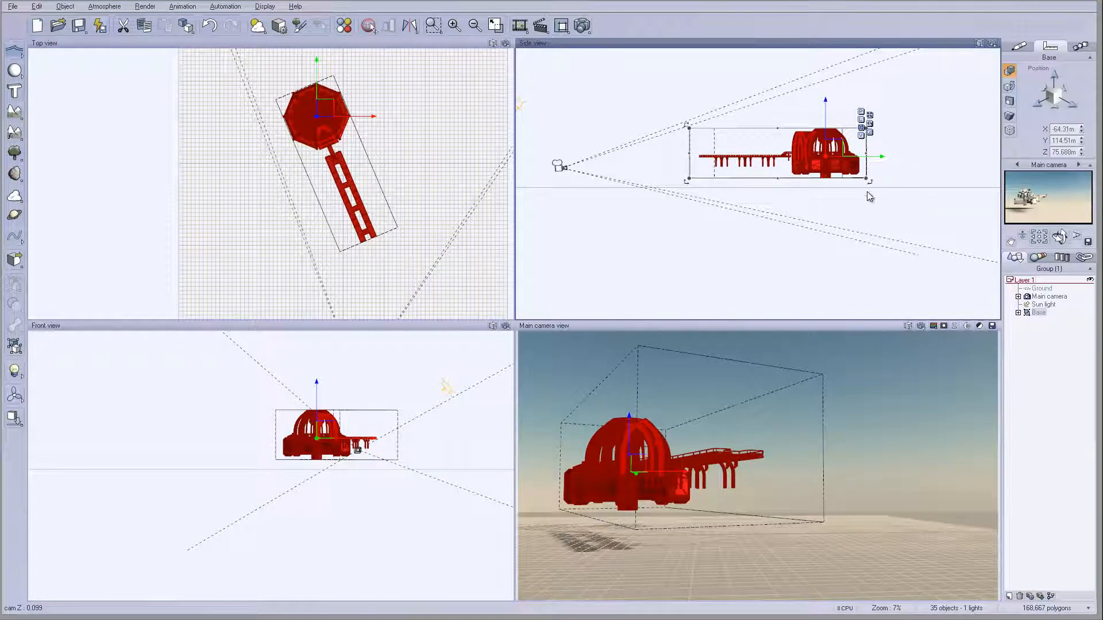
Step: Examine the bump settings of the Base materials from link_wall_1 to outer_link_wall in the Advanced Material Editor
{"action": "left_click", "coordinate": [1015, 51]}
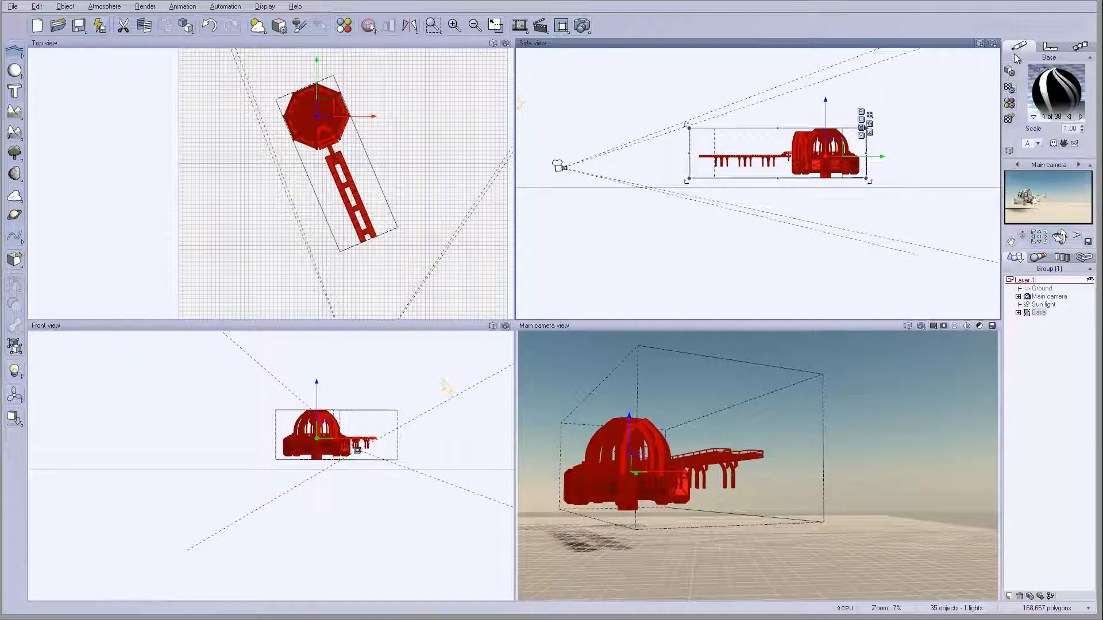
{"action": "double_click", "coordinate": [1057, 91]}
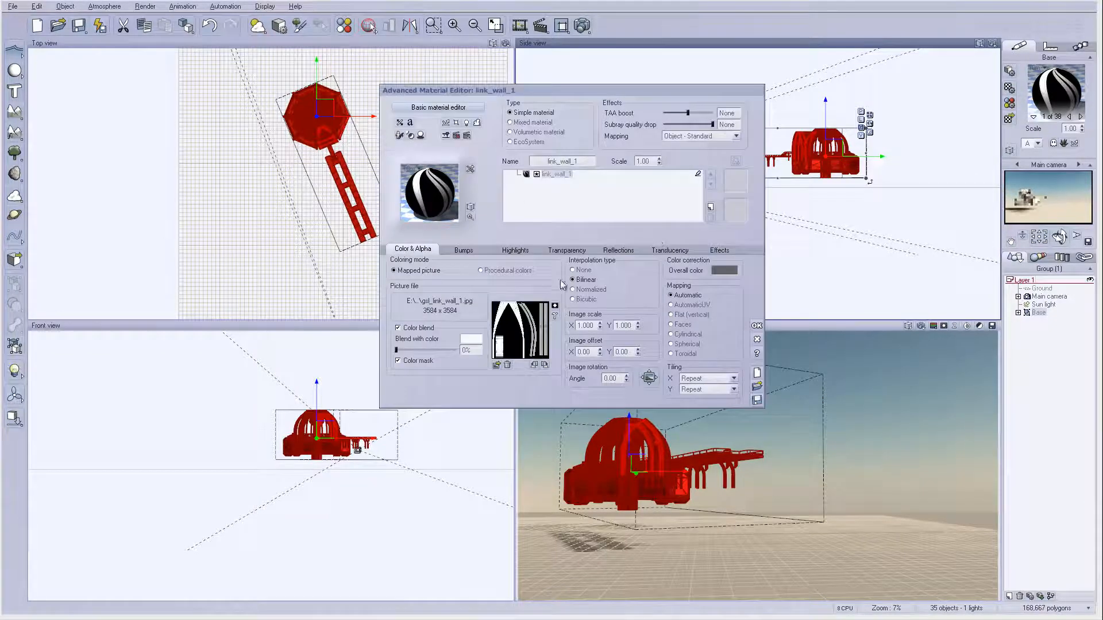
{"action": "left_click", "coordinate": [463, 250]}
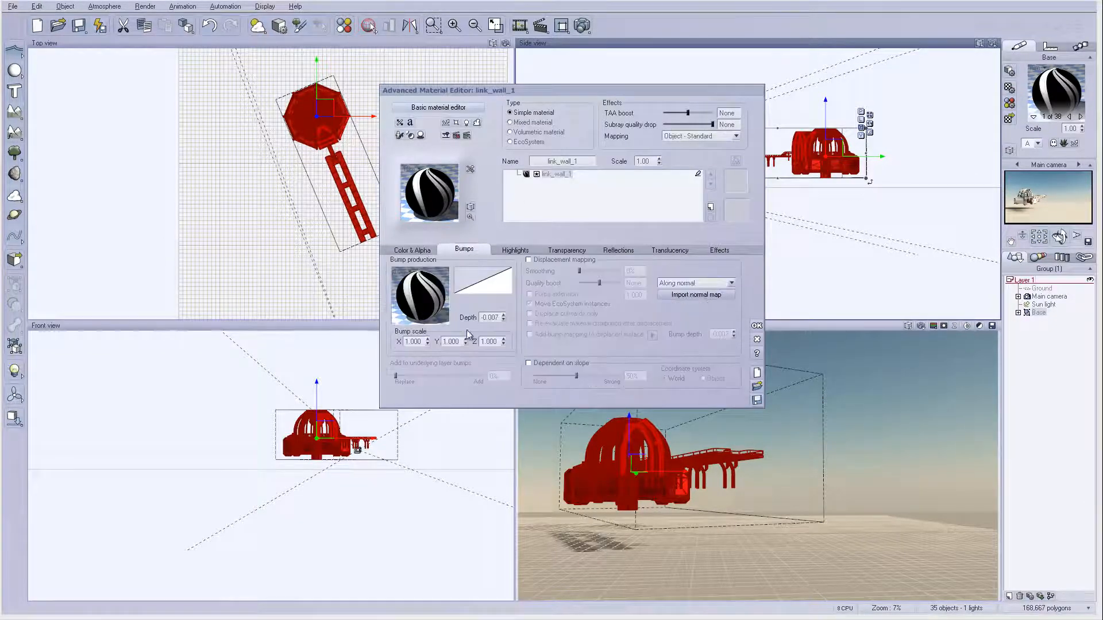
{"action": "left_click", "coordinate": [1081, 117]}
{"action": "left_click", "coordinate": [1081, 117]}
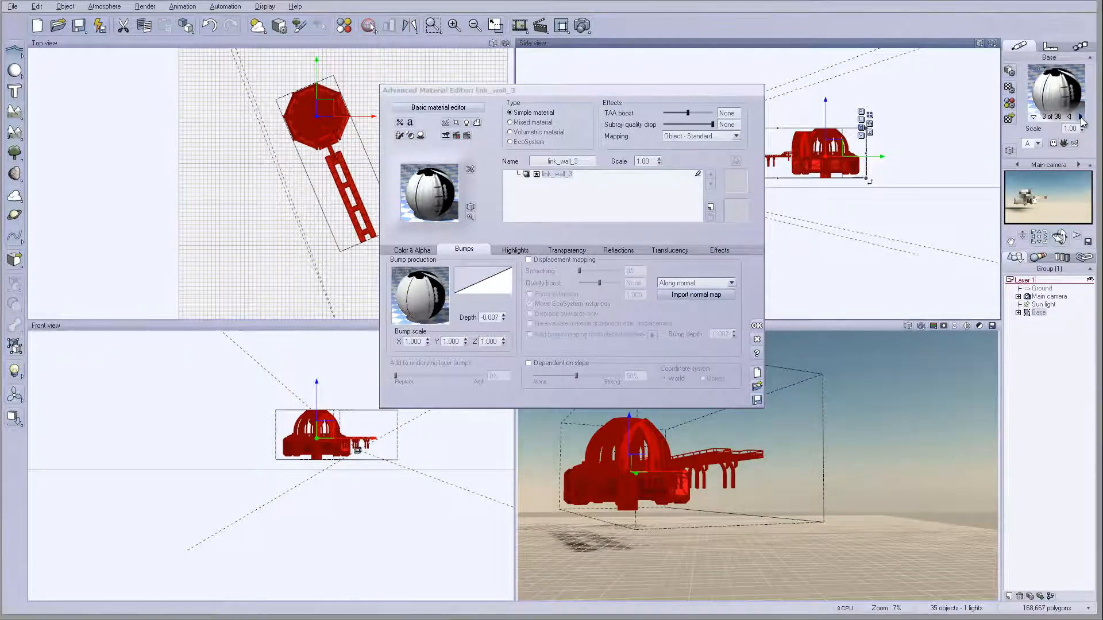
{"action": "left_click", "coordinate": [1081, 117]}
{"action": "left_click", "coordinate": [757, 326]}
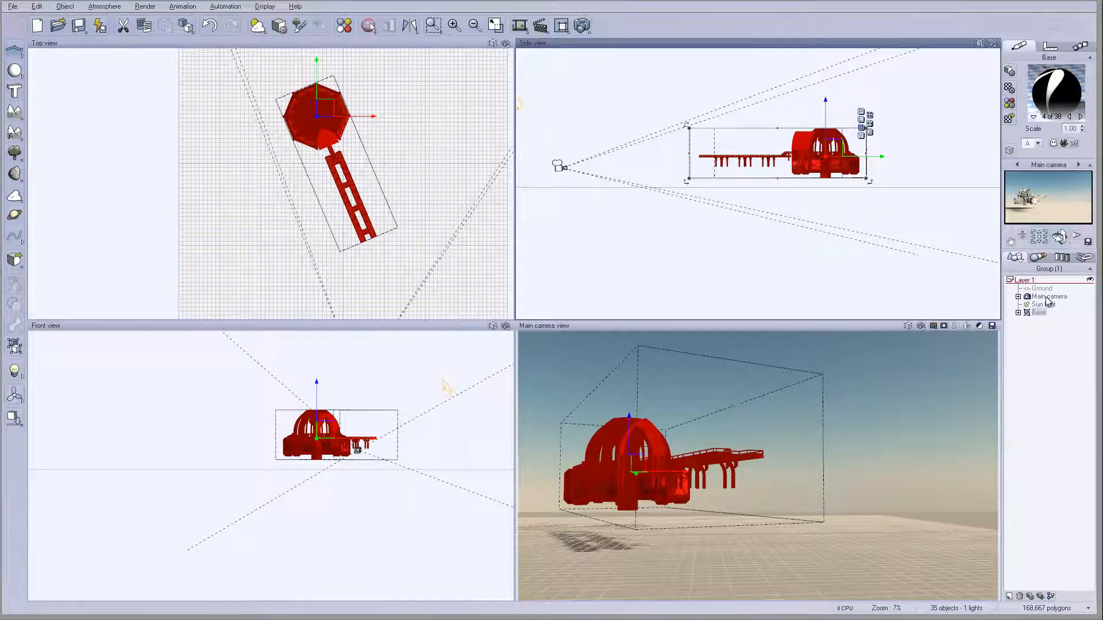
Step: Render the scene to screen at Preview quality and 800x450, accept the post render options and close the render display
{"action": "left_click", "coordinate": [582, 27]}
{"action": "left_click", "coordinate": [380, 127]}
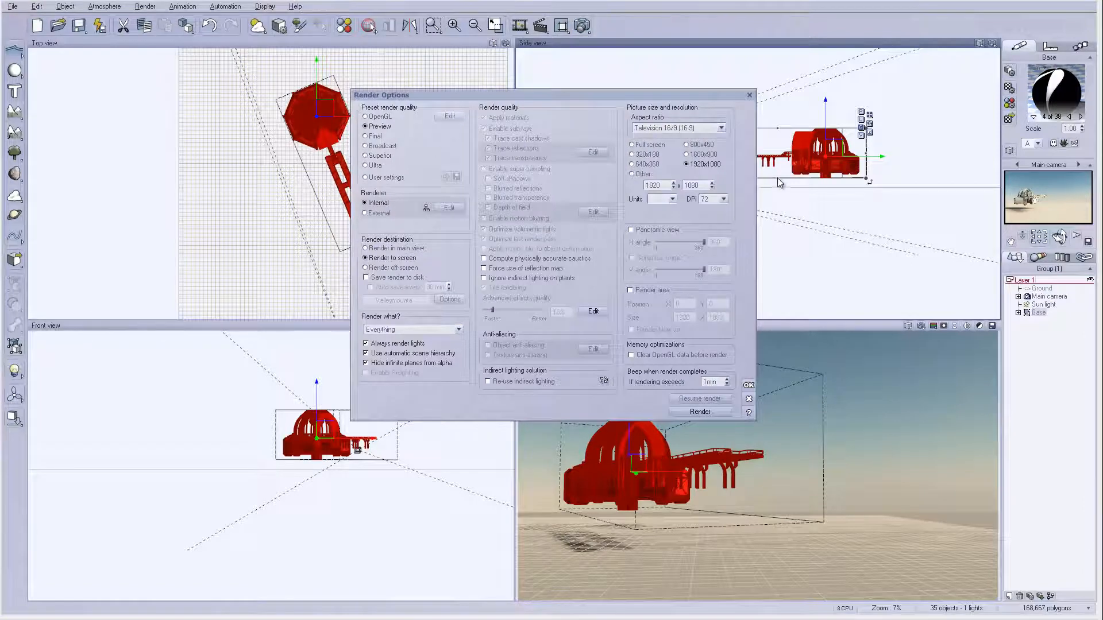
{"action": "left_click", "coordinate": [719, 414]}
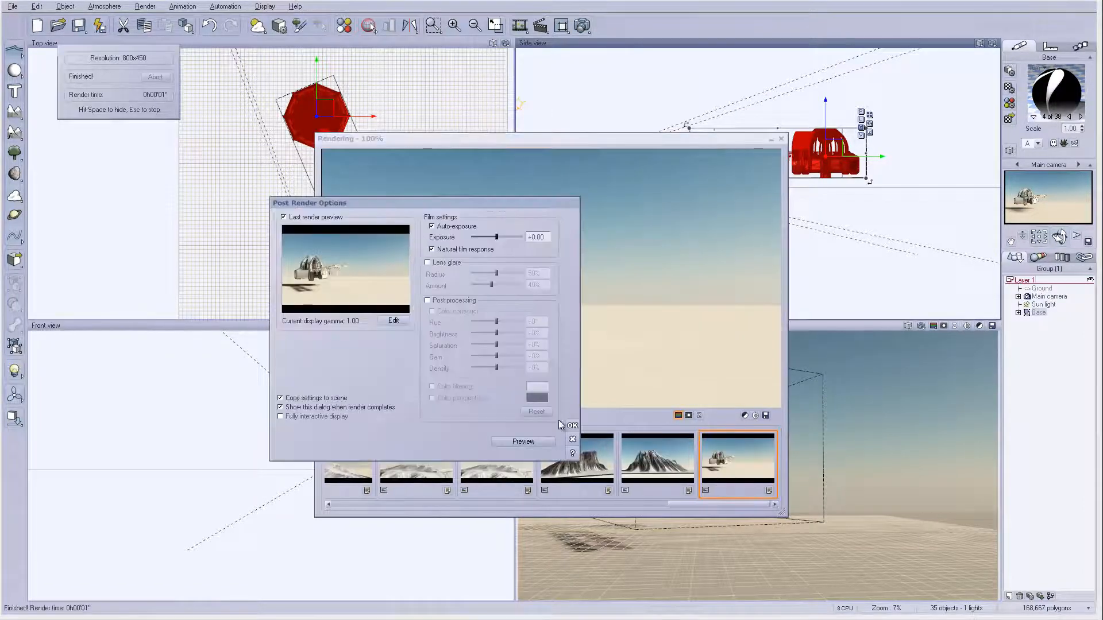
{"action": "left_click", "coordinate": [572, 426]}
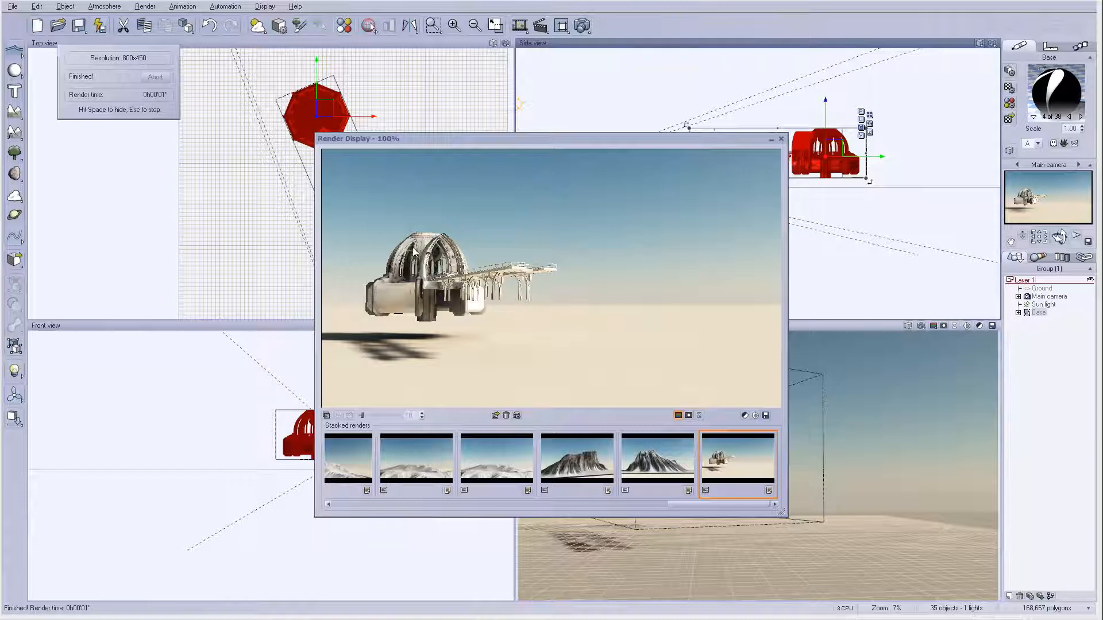
{"action": "left_click", "coordinate": [781, 139]}
Step: Set the bump depth to 0 for the link_wall_1, link_wall_2 and link_wall_3 materials of the Base group
{"action": "double_click", "coordinate": [1076, 97]}
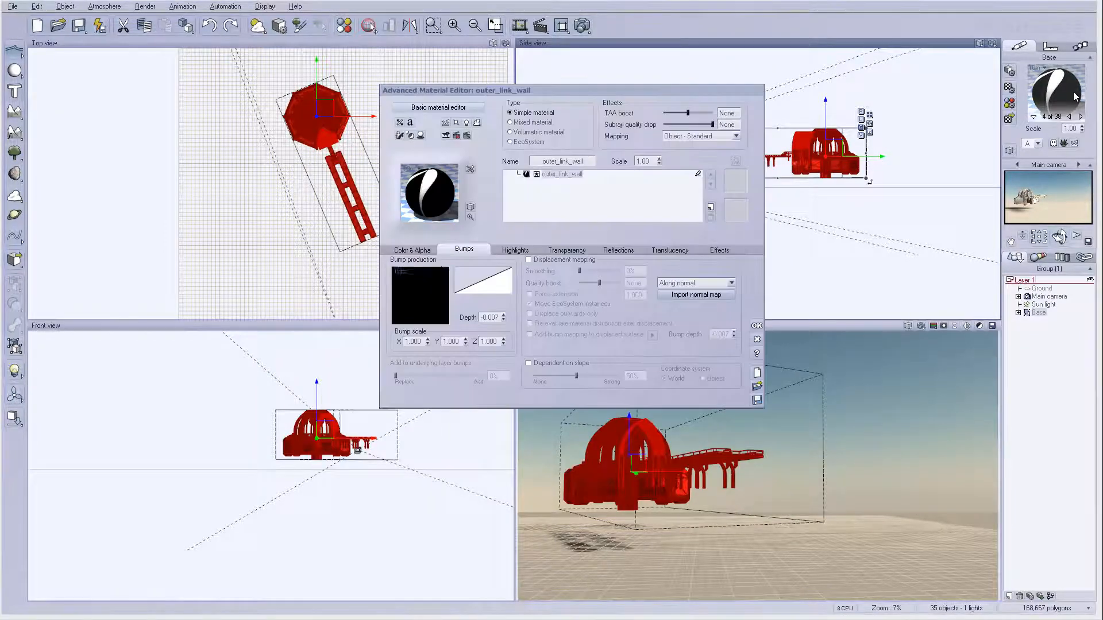
{"action": "left_click", "coordinate": [1069, 117]}
{"action": "left_click", "coordinate": [1069, 116]}
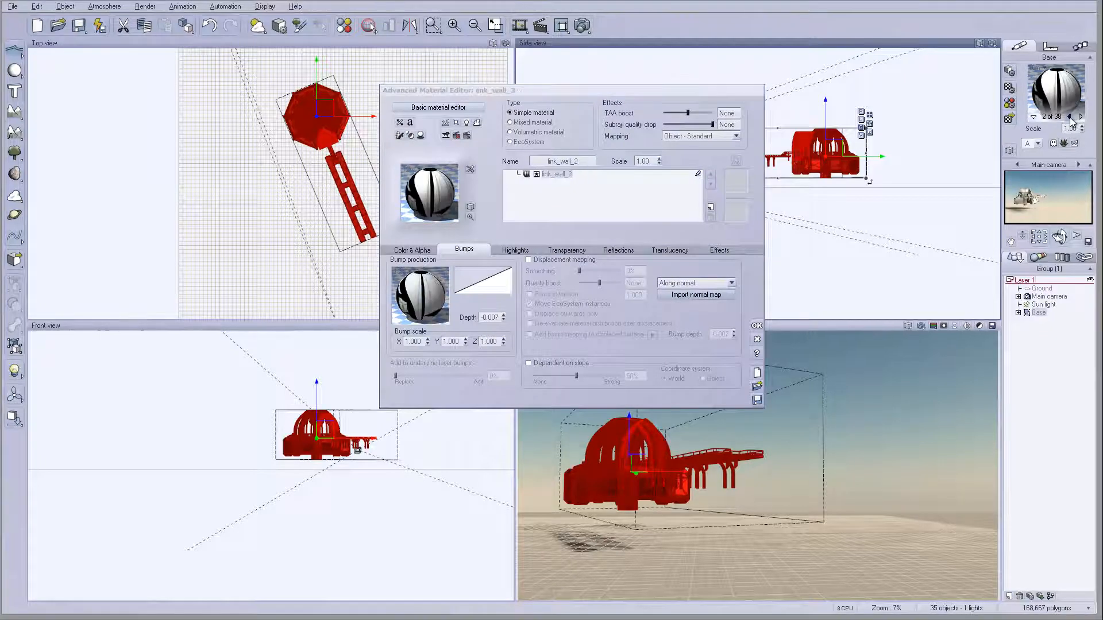
{"action": "left_click", "coordinate": [1069, 116]}
{"action": "double_click", "coordinate": [491, 319]}
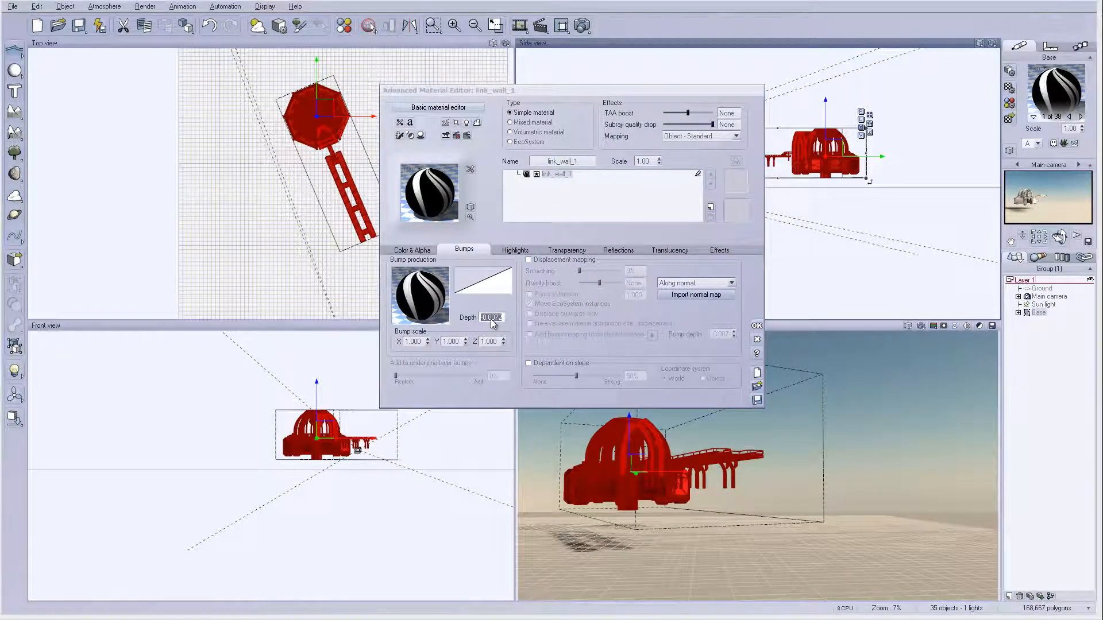
{"action": "type", "text": "0"}
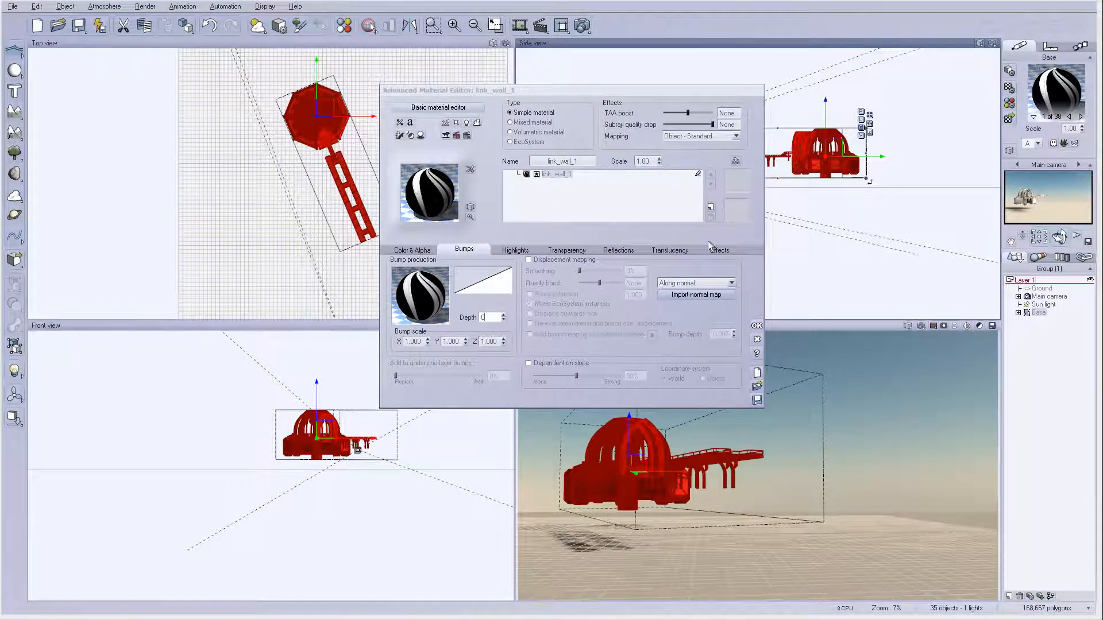
{"action": "left_click", "coordinate": [1080, 117]}
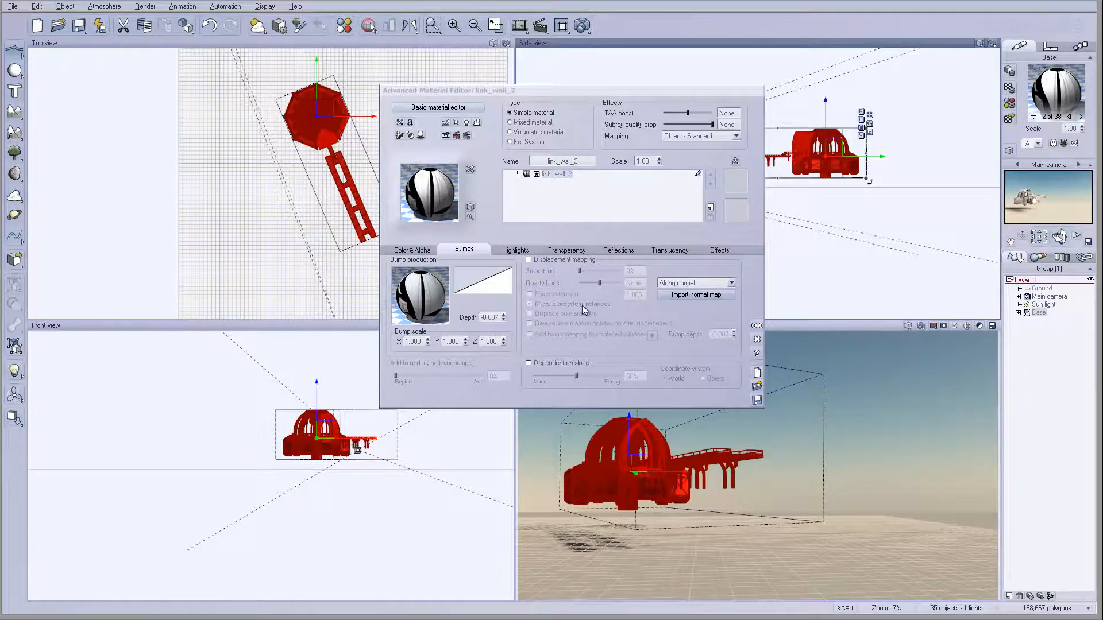
{"action": "left_click", "coordinate": [1080, 117]}
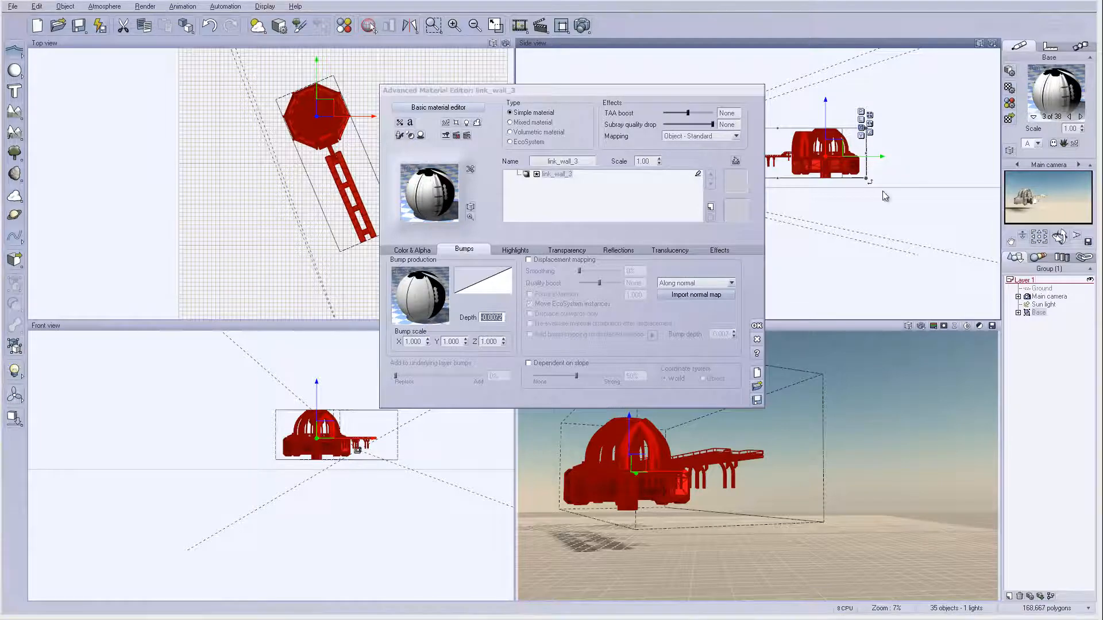
Step: Set the bump depth of the outer_link_wall material to 1 and of the outer_roof material to 0
{"action": "left_click", "coordinate": [1080, 116]}
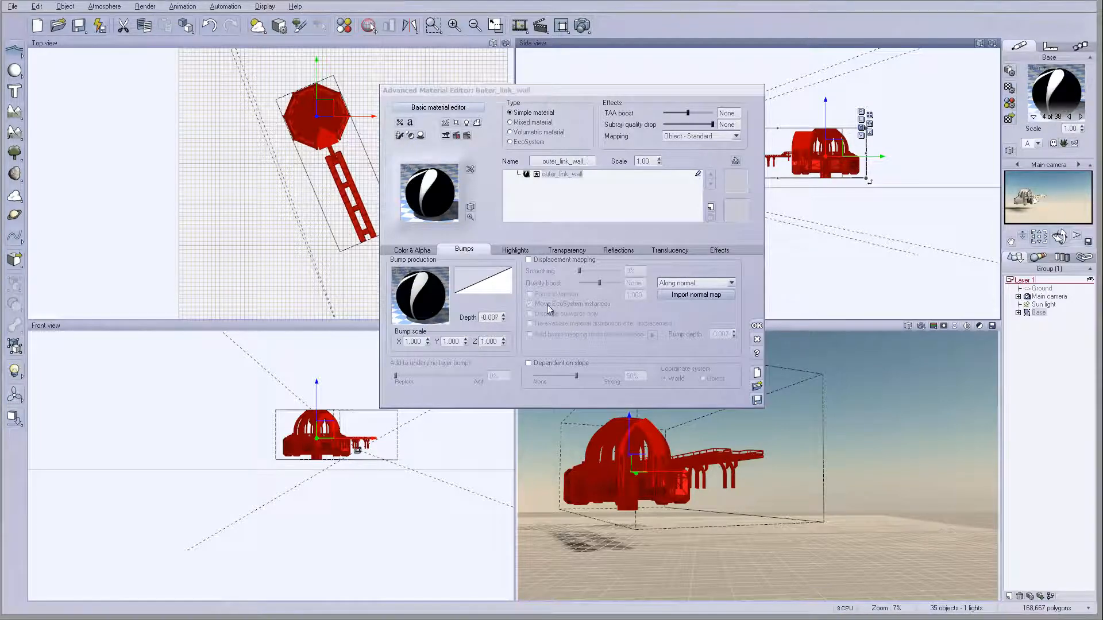
{"action": "double_click", "coordinate": [497, 317]}
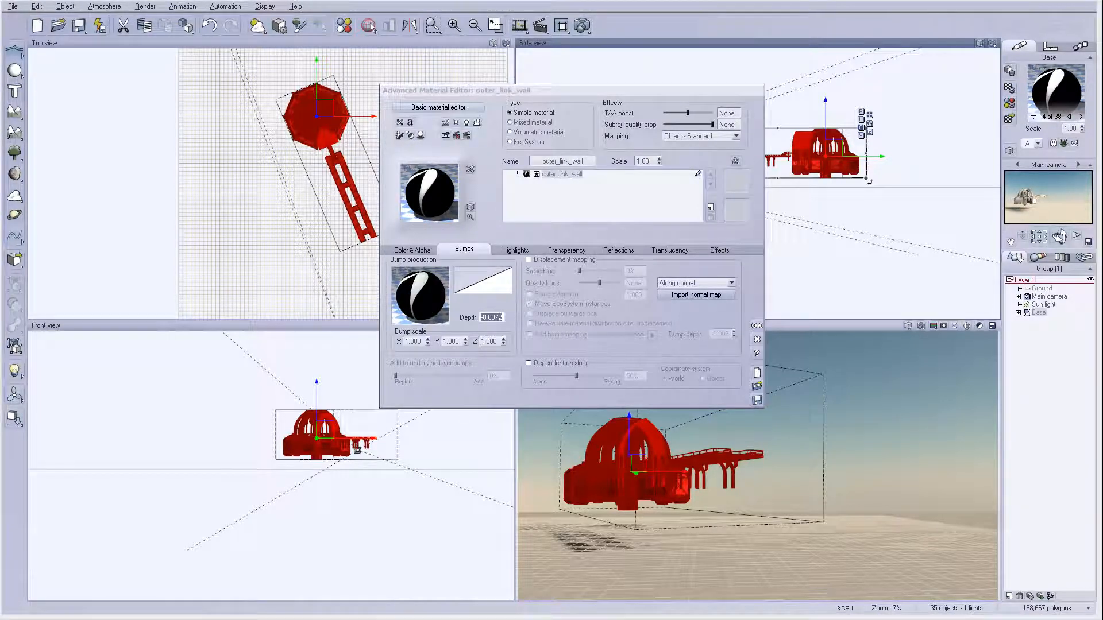
{"action": "type", "text": "1"}
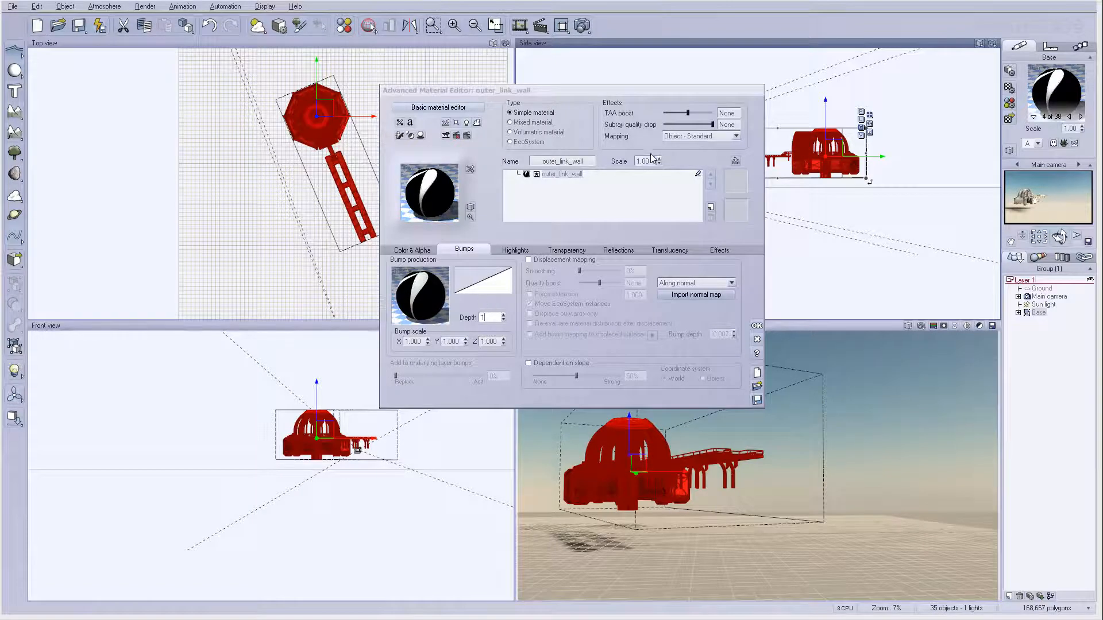
{"action": "key", "text": "Return"}
{"action": "left_click", "coordinate": [1080, 117]}
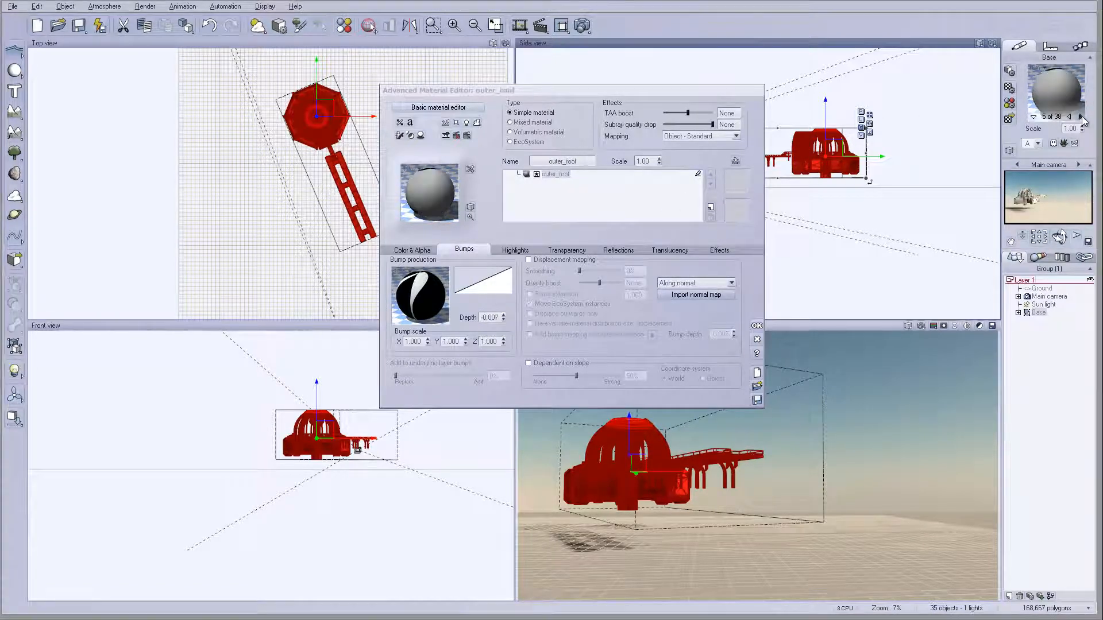
{"action": "double_click", "coordinate": [492, 318]}
{"action": "type", "text": "0"}
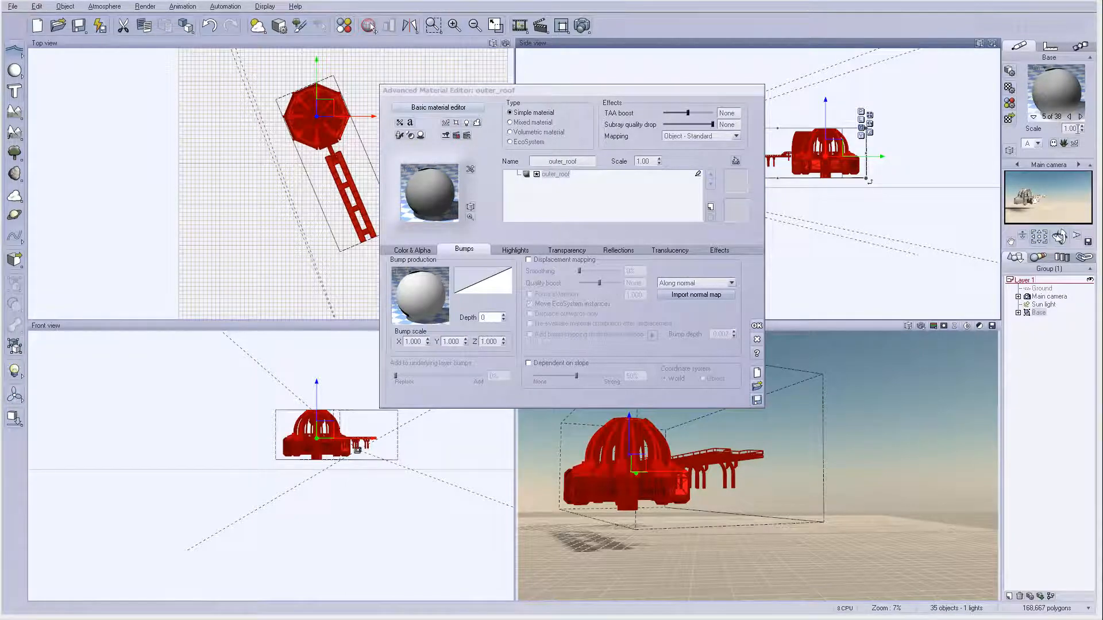
Step: Set the bump depth to 0 for the outer_wall, wall_support:0 and outer_win_wall:0 materials
{"action": "left_click", "coordinate": [1080, 116]}
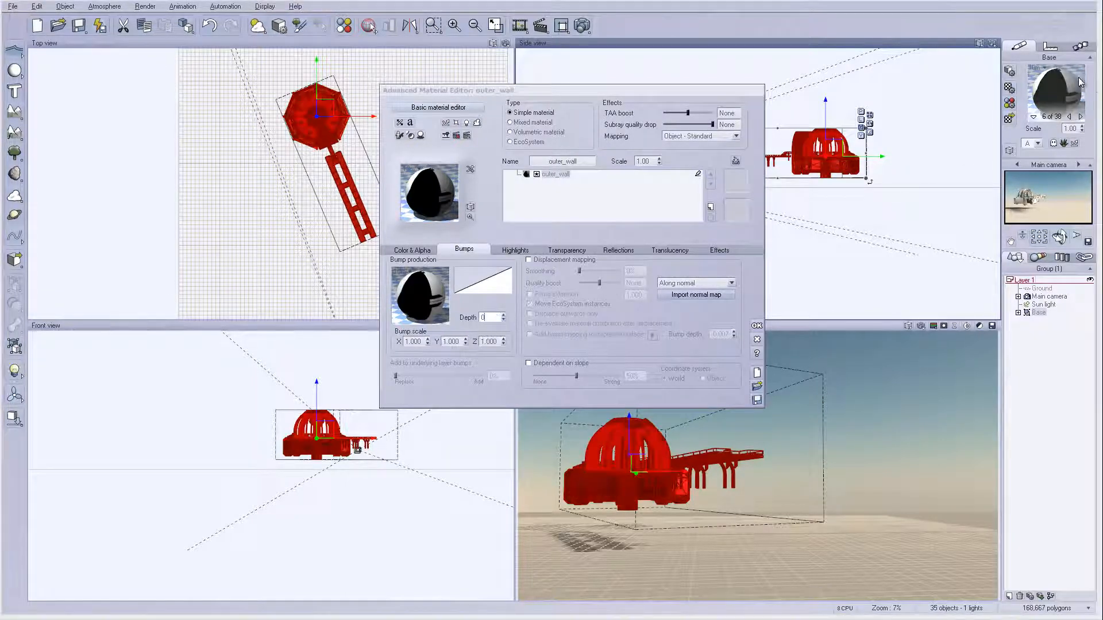
{"action": "left_click", "coordinate": [1080, 117]}
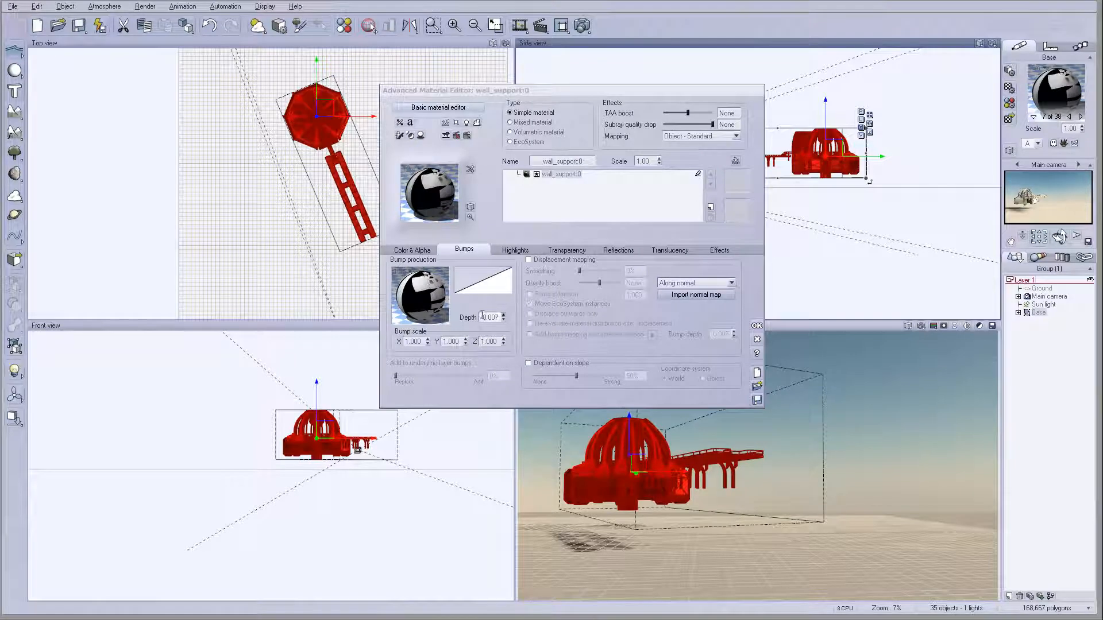
{"action": "left_click", "coordinate": [1080, 116]}
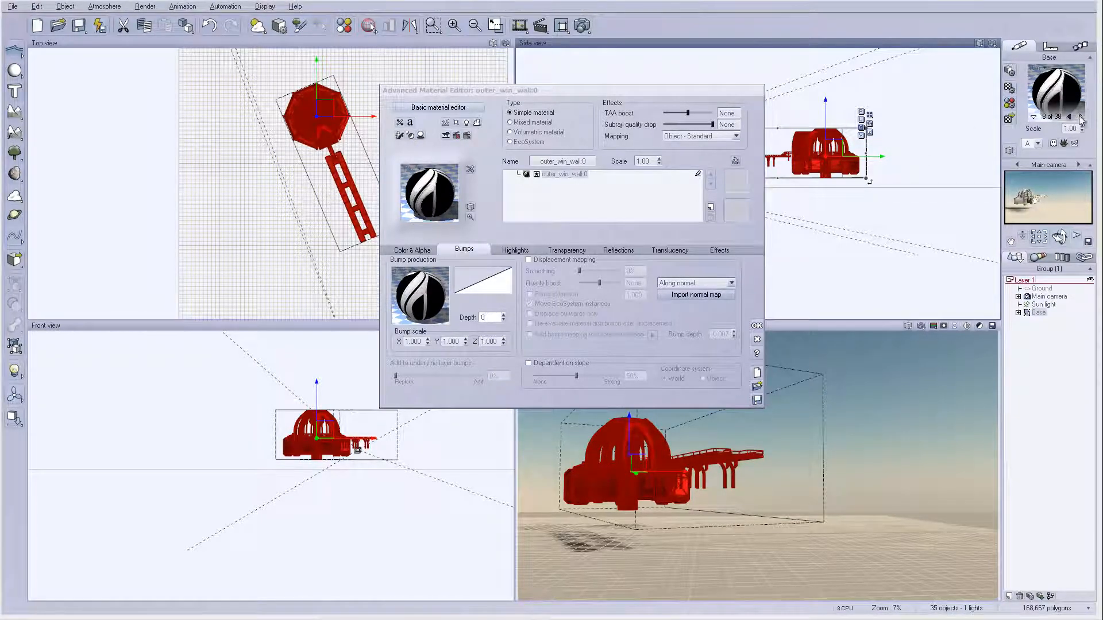
Step: Set the bump depth of the outer_win_wall material to 0
{"action": "double_click", "coordinate": [492, 317]}
{"action": "type", "text": "0"}
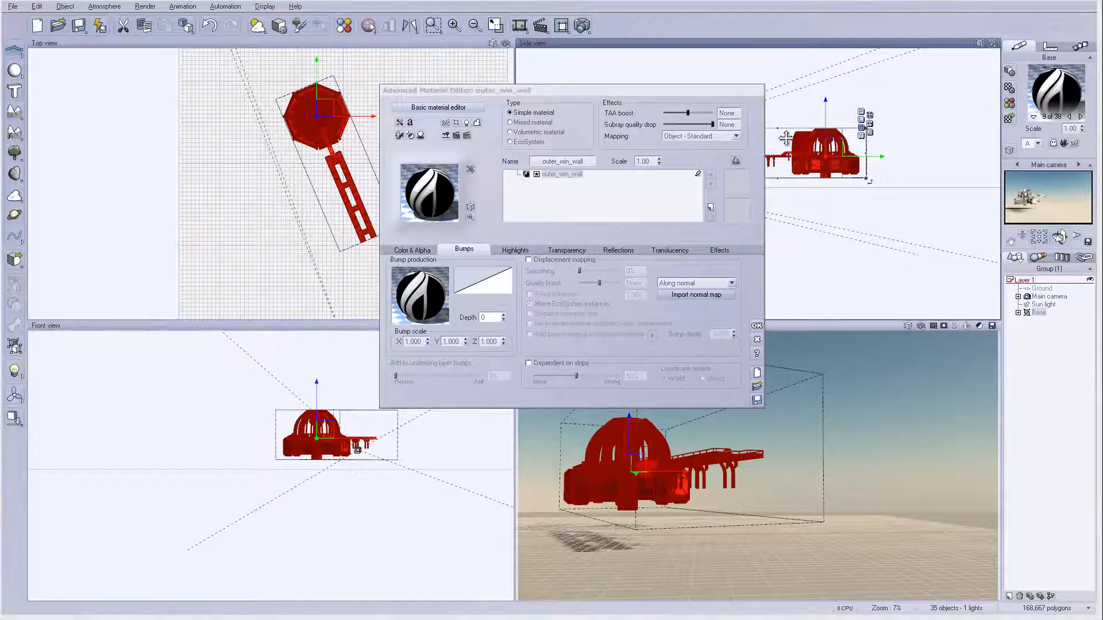
Step: Examine the highlight settings across the Base group's materials and accept the material edits
{"action": "left_click", "coordinate": [520, 252]}
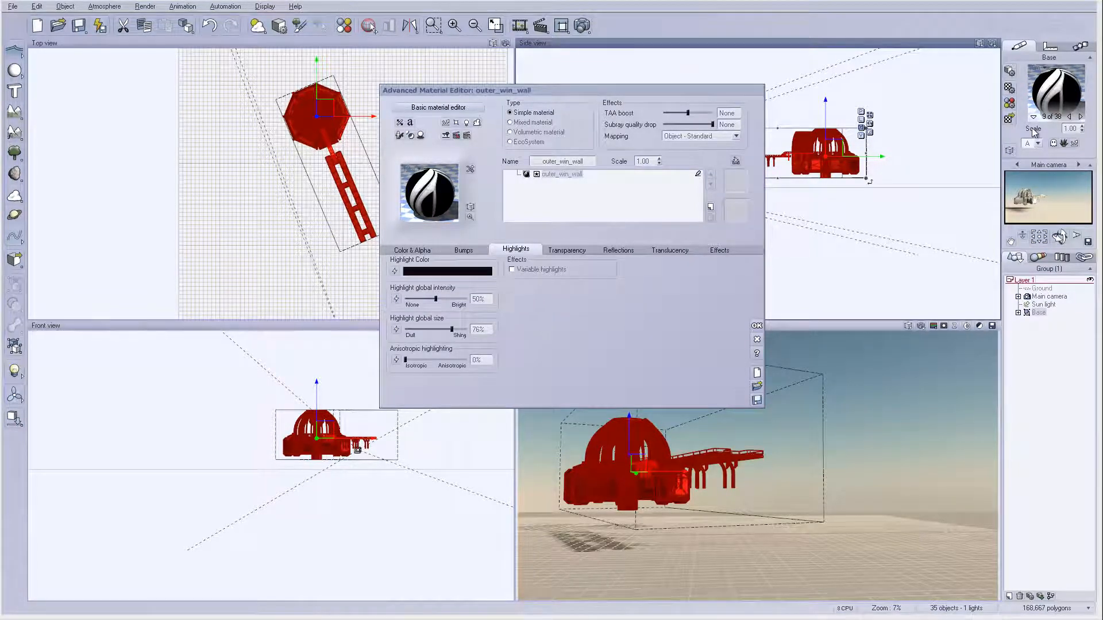
{"action": "left_click", "coordinate": [1069, 117]}
{"action": "left_click", "coordinate": [1070, 117]}
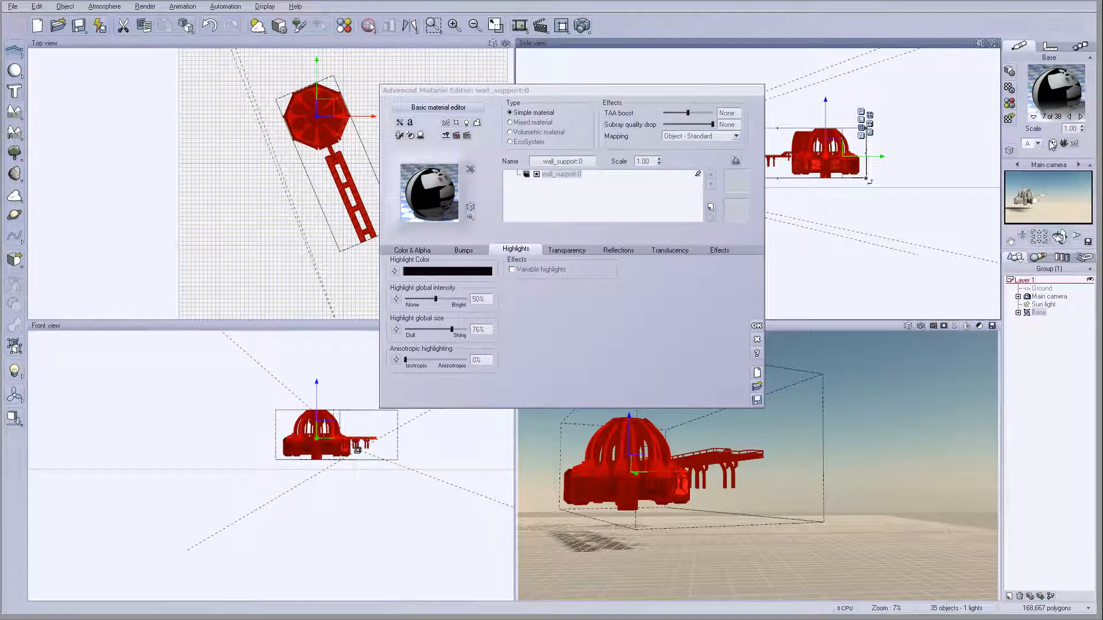
{"action": "left_click", "coordinate": [1069, 117]}
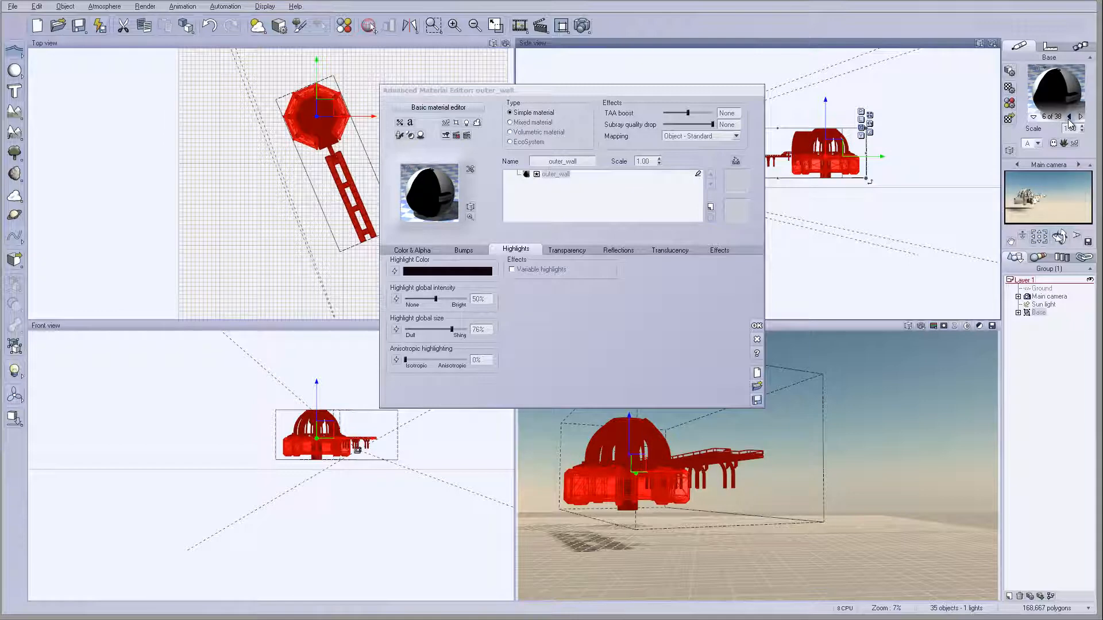
{"action": "left_click", "coordinate": [1069, 118]}
{"action": "left_click", "coordinate": [1080, 116]}
{"action": "left_click", "coordinate": [1080, 117]}
{"action": "left_click", "coordinate": [1081, 117]}
{"action": "left_click", "coordinate": [1080, 117]}
{"action": "left_click", "coordinate": [1080, 117]}
{"action": "left_click", "coordinate": [1080, 116]}
{"action": "left_click", "coordinate": [1080, 116]}
{"action": "left_click", "coordinate": [1080, 117]}
{"action": "left_click", "coordinate": [1080, 116]}
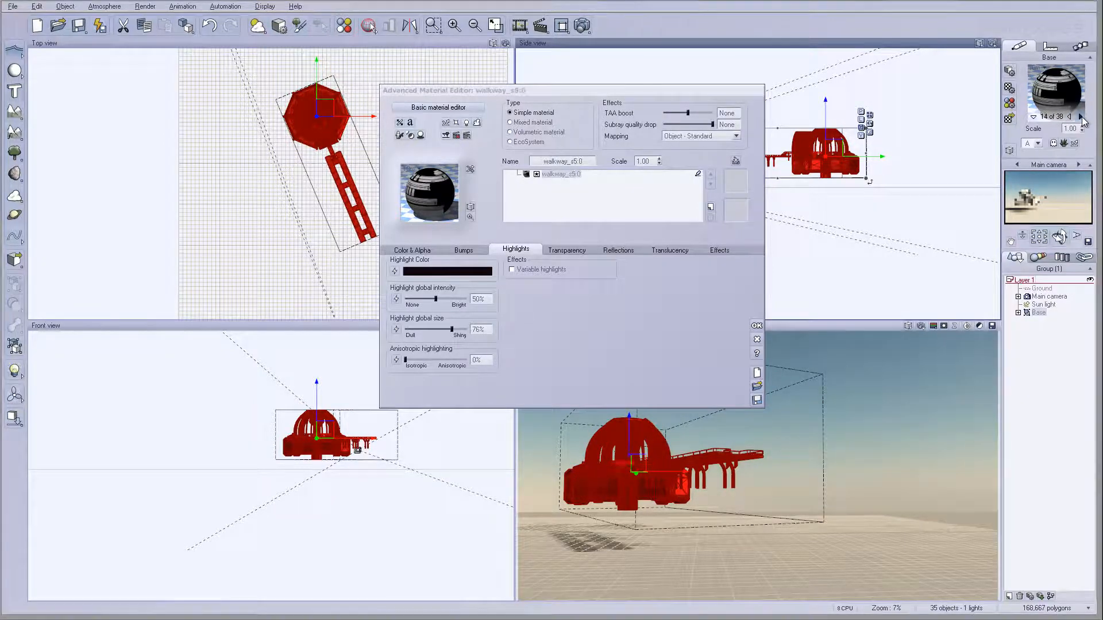
{"action": "left_click", "coordinate": [1081, 116]}
{"action": "left_click", "coordinate": [1081, 116]}
{"action": "left_click", "coordinate": [1080, 117]}
{"action": "left_click", "coordinate": [1080, 117]}
{"action": "left_click", "coordinate": [1080, 117]}
{"action": "left_click", "coordinate": [1080, 117]}
{"action": "left_click", "coordinate": [1080, 116]}
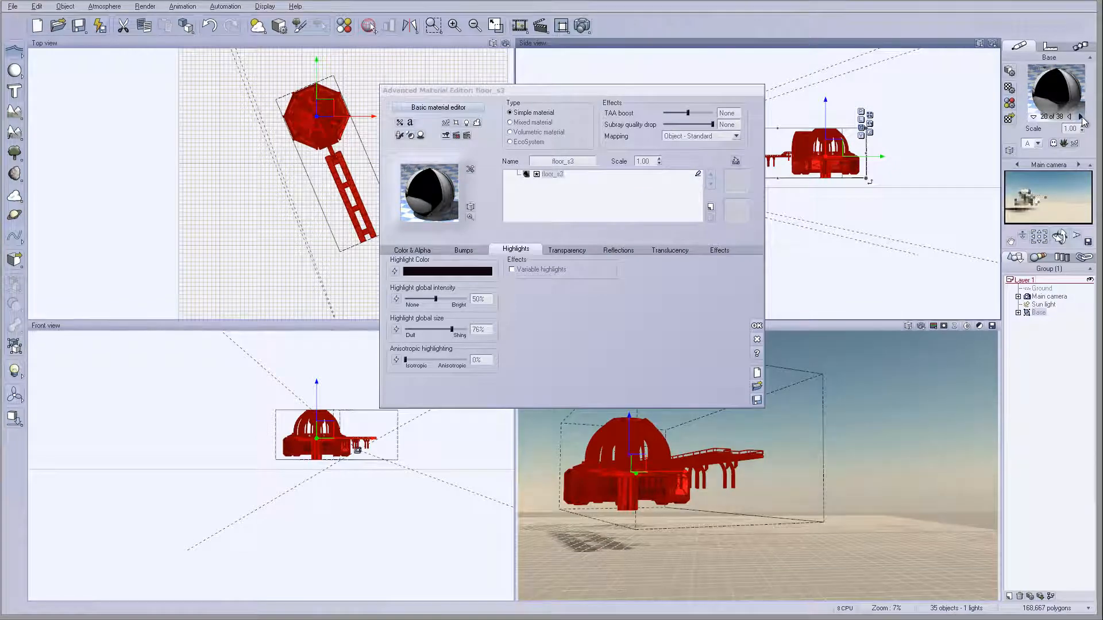
{"action": "left_click", "coordinate": [1080, 116]}
{"action": "left_click", "coordinate": [1080, 117]}
{"action": "left_click", "coordinate": [1081, 117]}
{"action": "left_click", "coordinate": [1080, 116]}
{"action": "left_click", "coordinate": [1080, 117]}
{"action": "left_click", "coordinate": [1080, 116]}
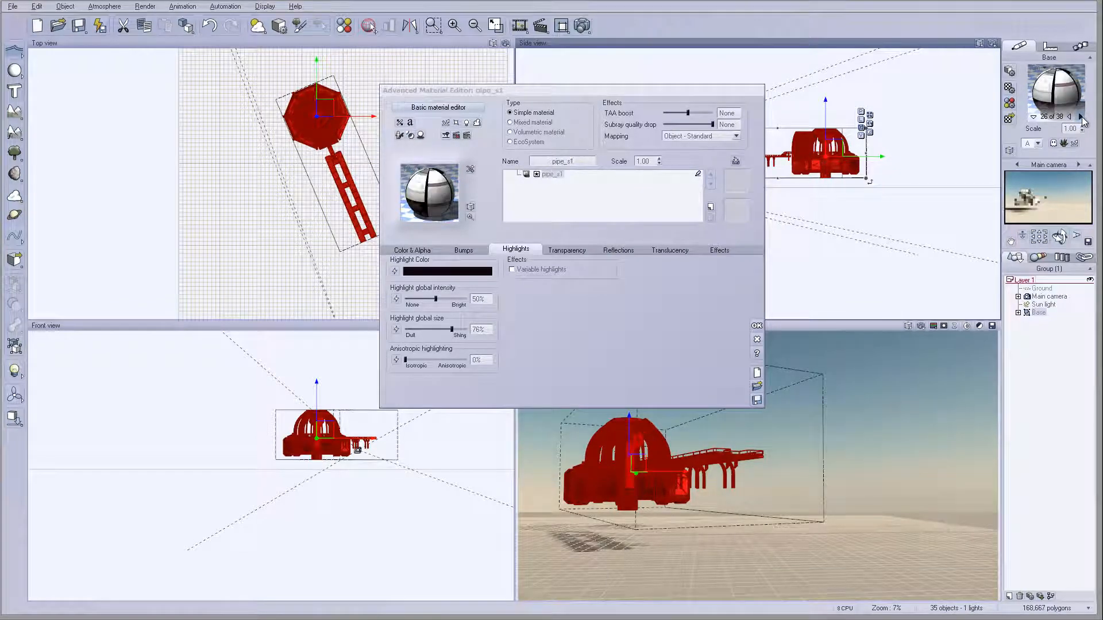
{"action": "left_click", "coordinate": [1080, 117]}
{"action": "left_click", "coordinate": [1080, 116]}
{"action": "left_click", "coordinate": [1080, 116]}
{"action": "left_click", "coordinate": [1080, 117]}
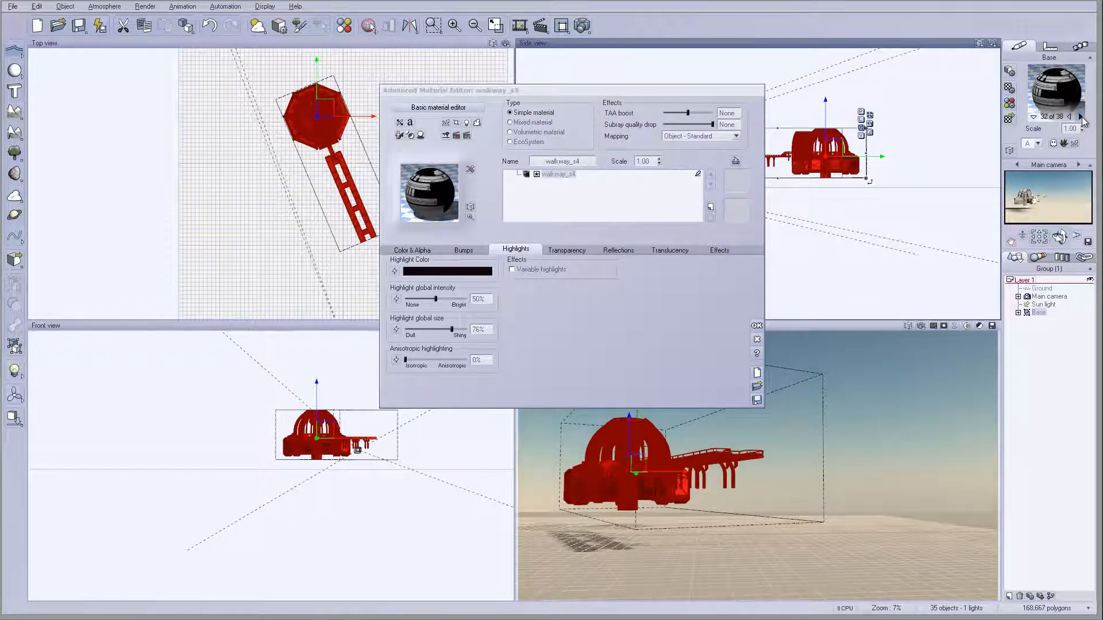
{"action": "left_click", "coordinate": [1080, 116]}
{"action": "left_click", "coordinate": [1081, 116]}
{"action": "left_click", "coordinate": [1081, 117]}
{"action": "left_click", "coordinate": [1081, 117]}
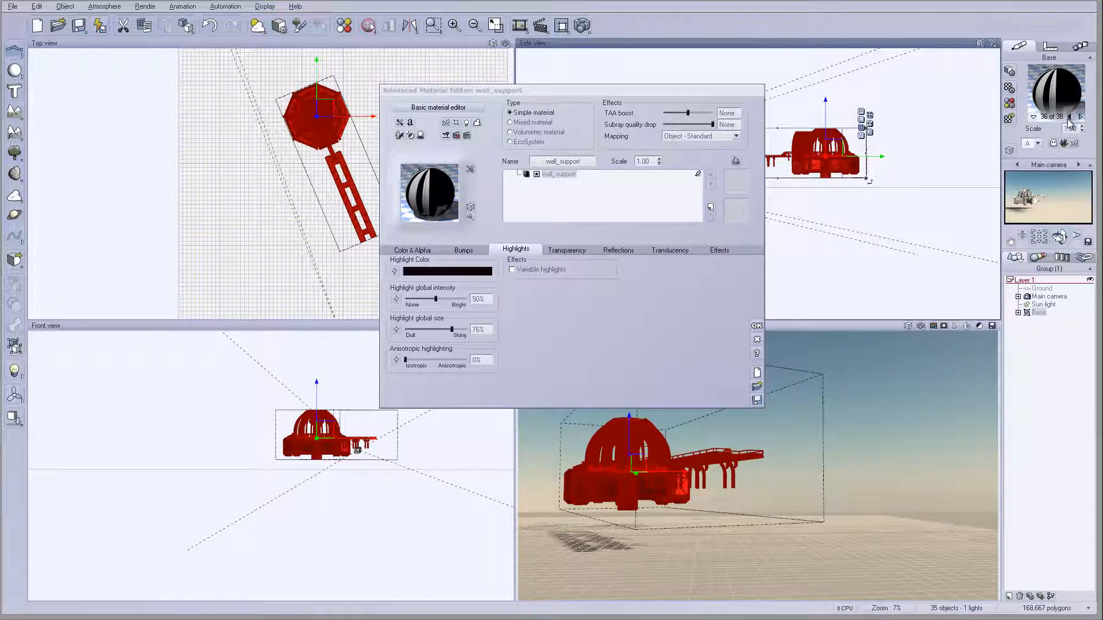
{"action": "left_click", "coordinate": [1069, 117]}
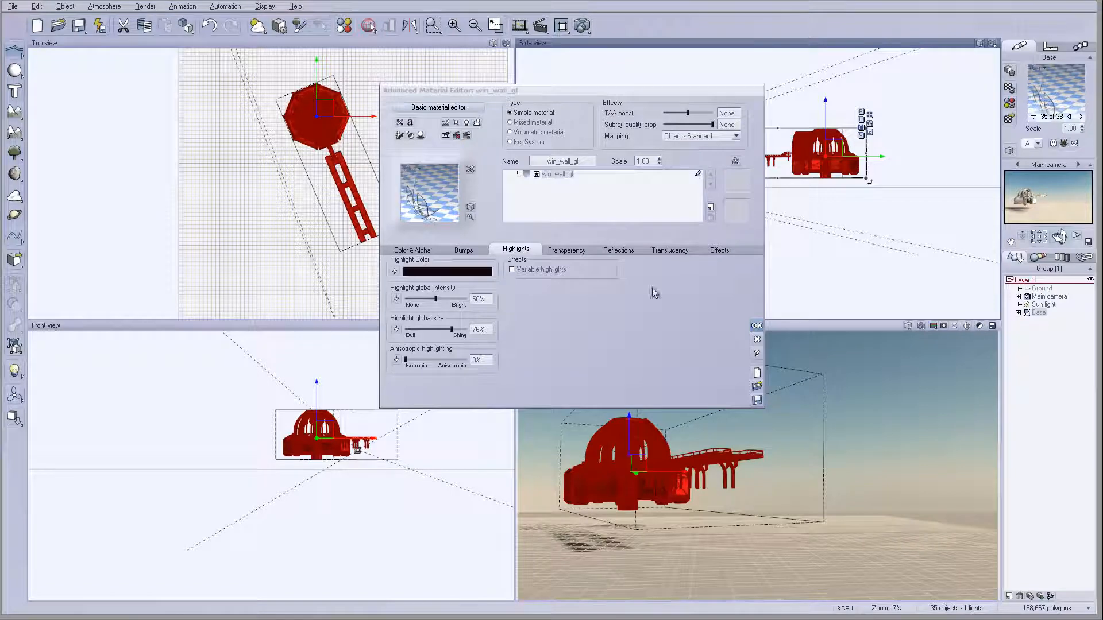
{"action": "left_click", "coordinate": [756, 326]}
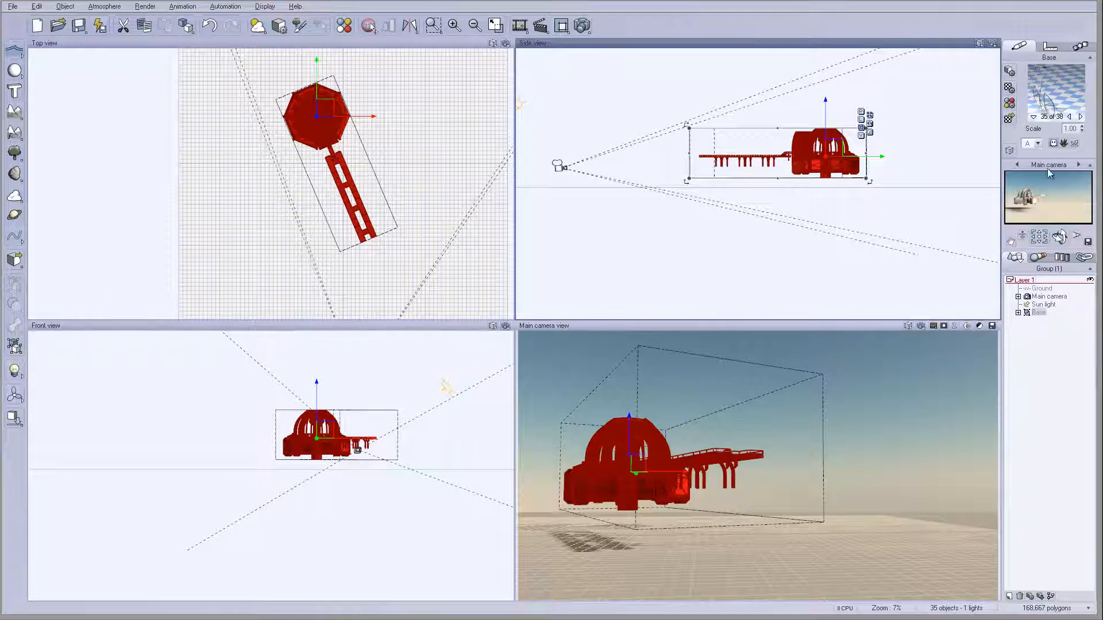
Step: Inspect the polygon mesh options of the Base group
{"action": "left_click", "coordinate": [1018, 313]}
{"action": "left_click", "coordinate": [1018, 313]}
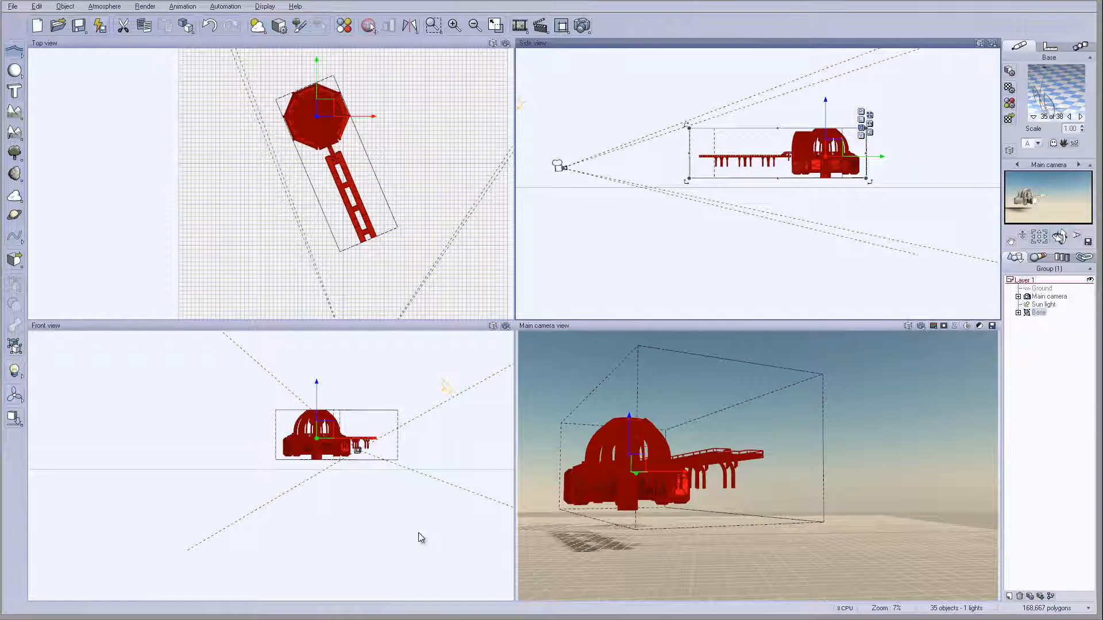
{"action": "right_click", "coordinate": [1039, 315]}
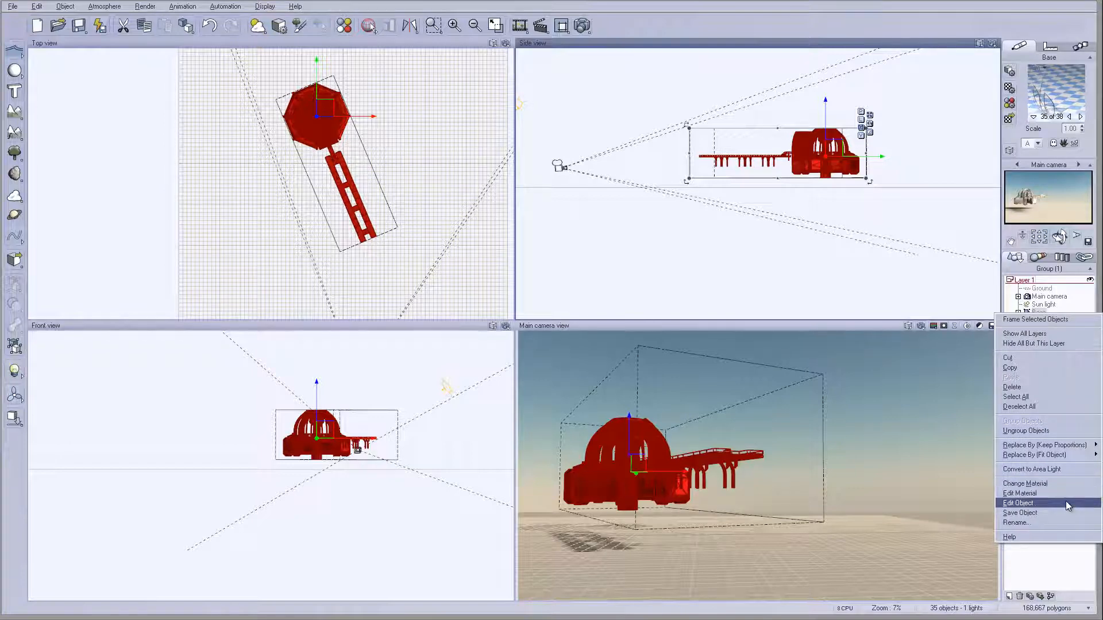
{"action": "left_click", "coordinate": [1066, 501]}
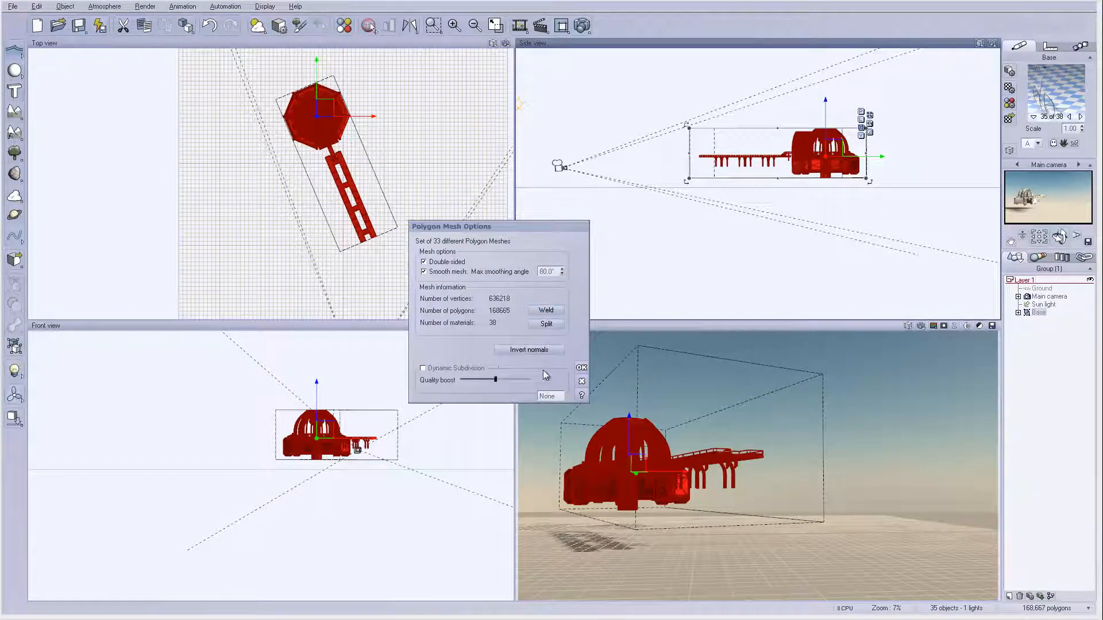
{"action": "left_click", "coordinate": [581, 368]}
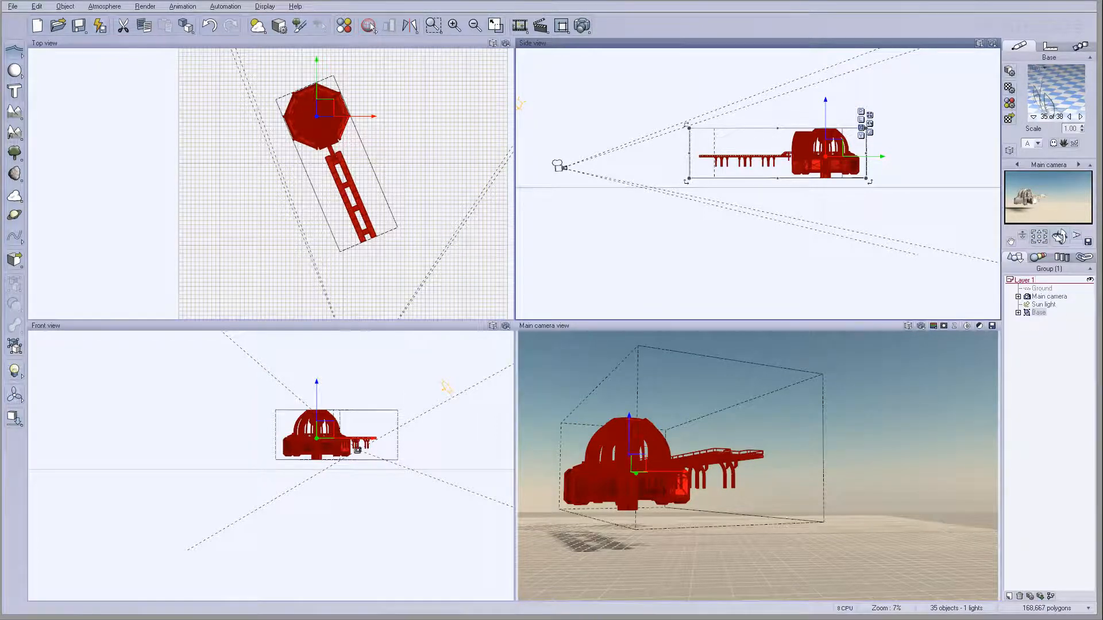
Step: Weld the meshes of the Base group into a single polygon mesh
{"action": "key", "text": "f"}
{"action": "right_click", "coordinate": [1027, 314]}
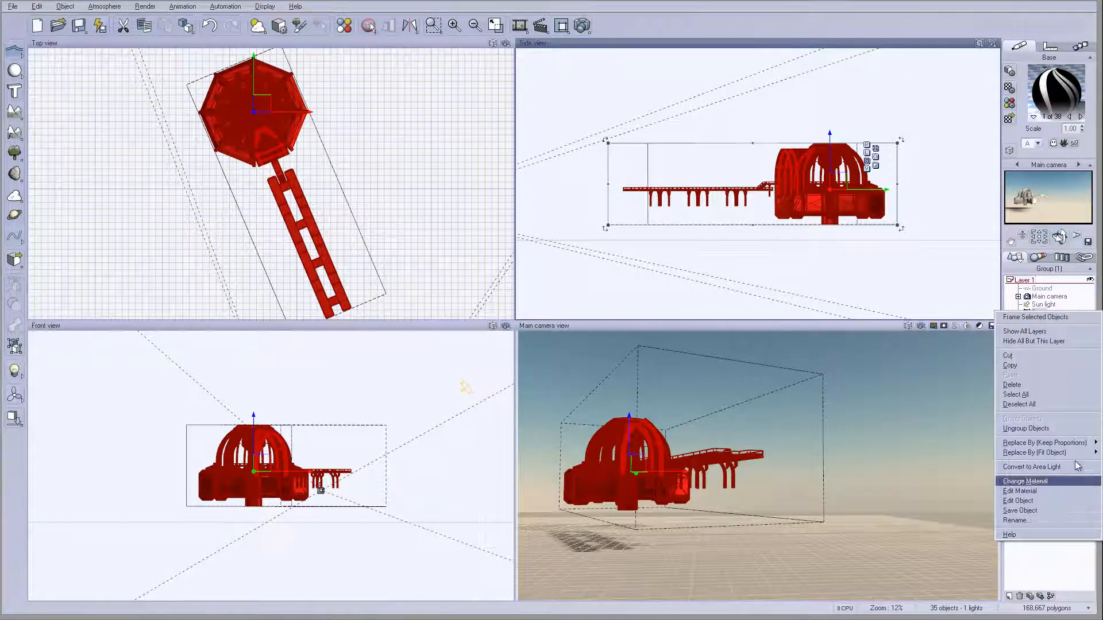
{"action": "left_click", "coordinate": [1061, 501]}
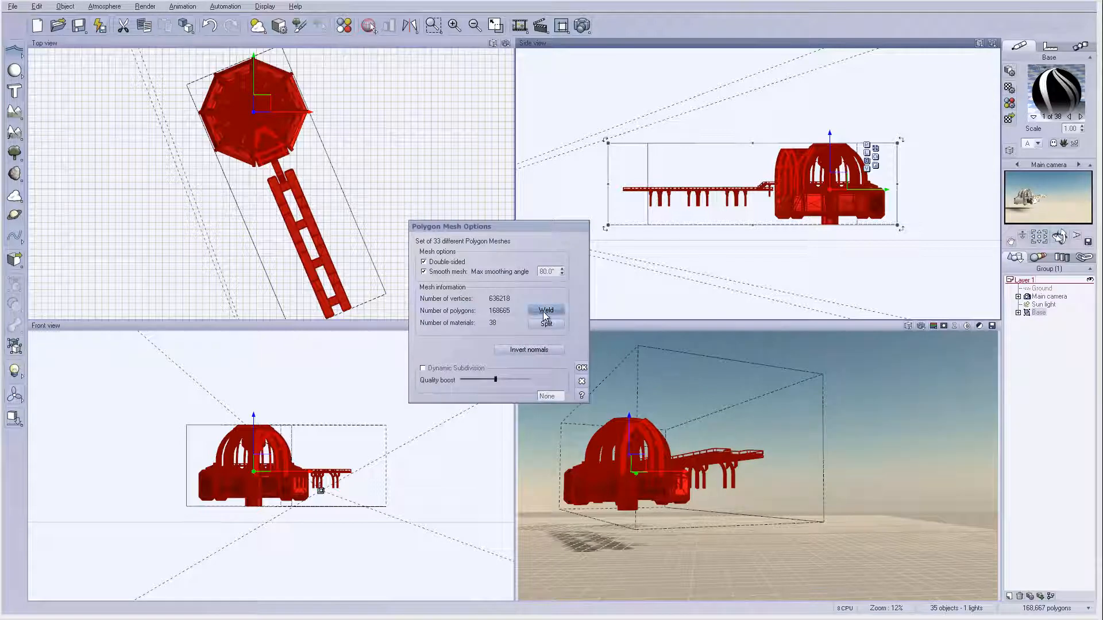
{"action": "left_click", "coordinate": [545, 311]}
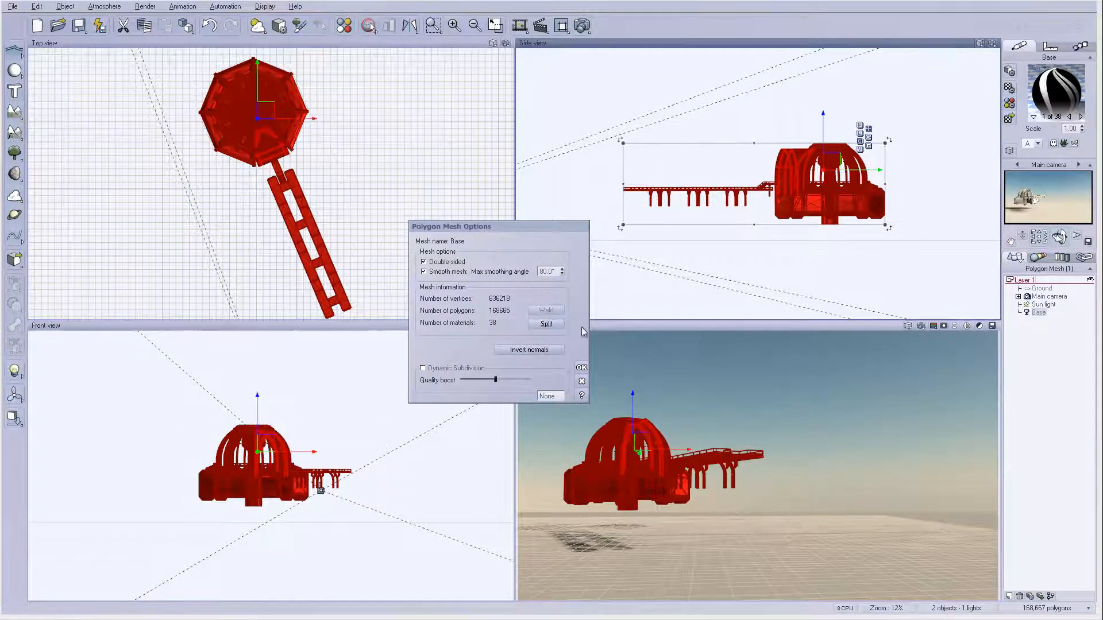
{"action": "left_click", "coordinate": [580, 368]}
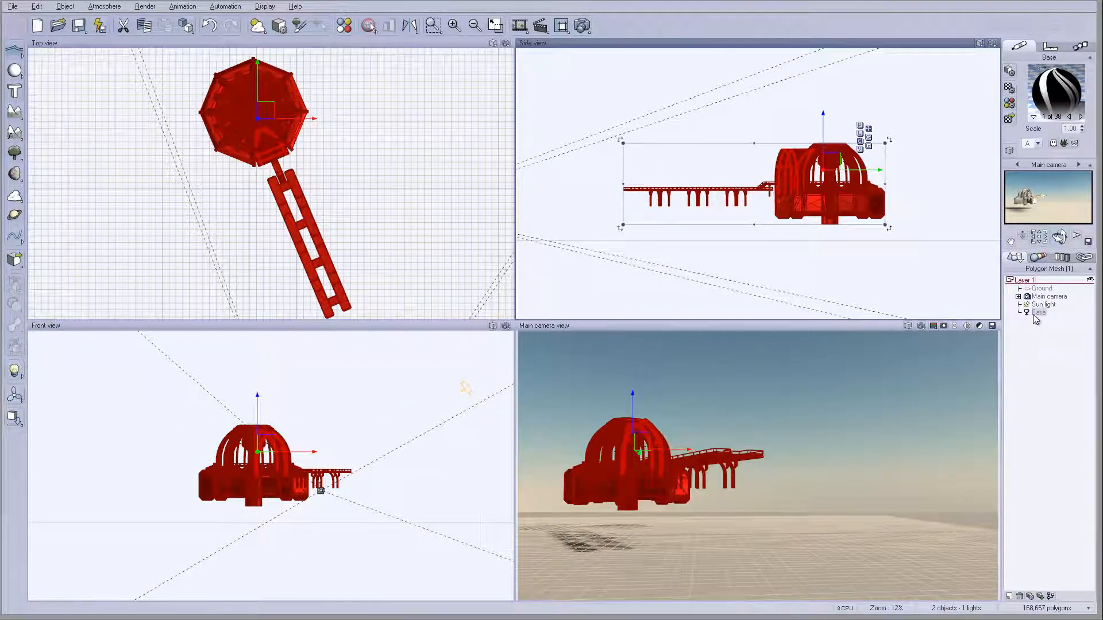
Step: Look through the materials of the welded Base mesh, including the settings of wall_support:0
{"action": "left_click", "coordinate": [1067, 117]}
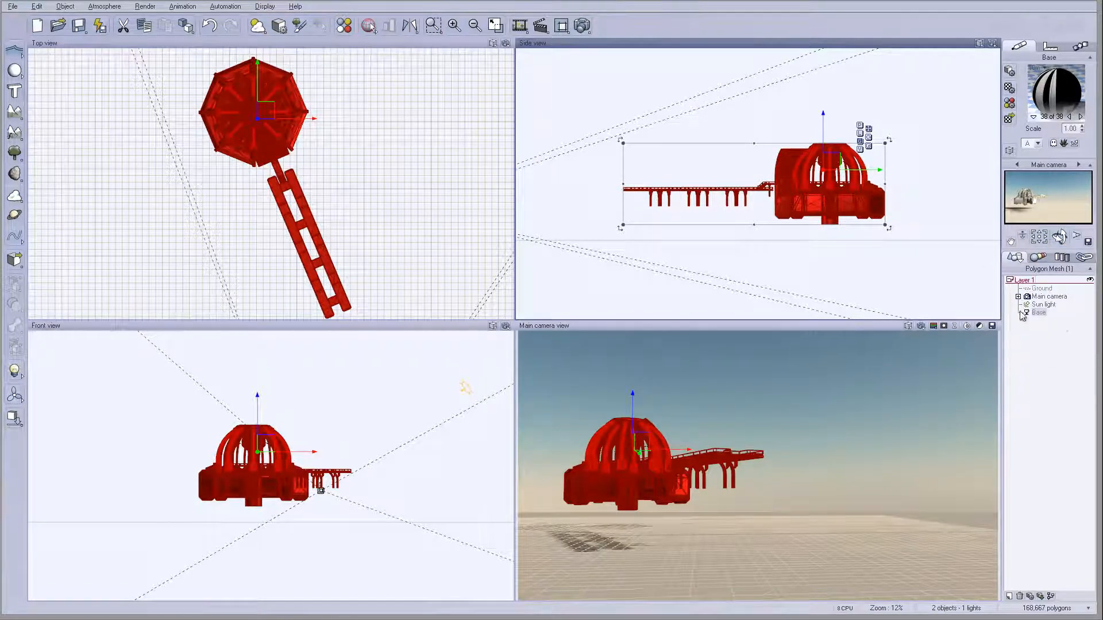
{"action": "double_click", "coordinate": [1054, 94]}
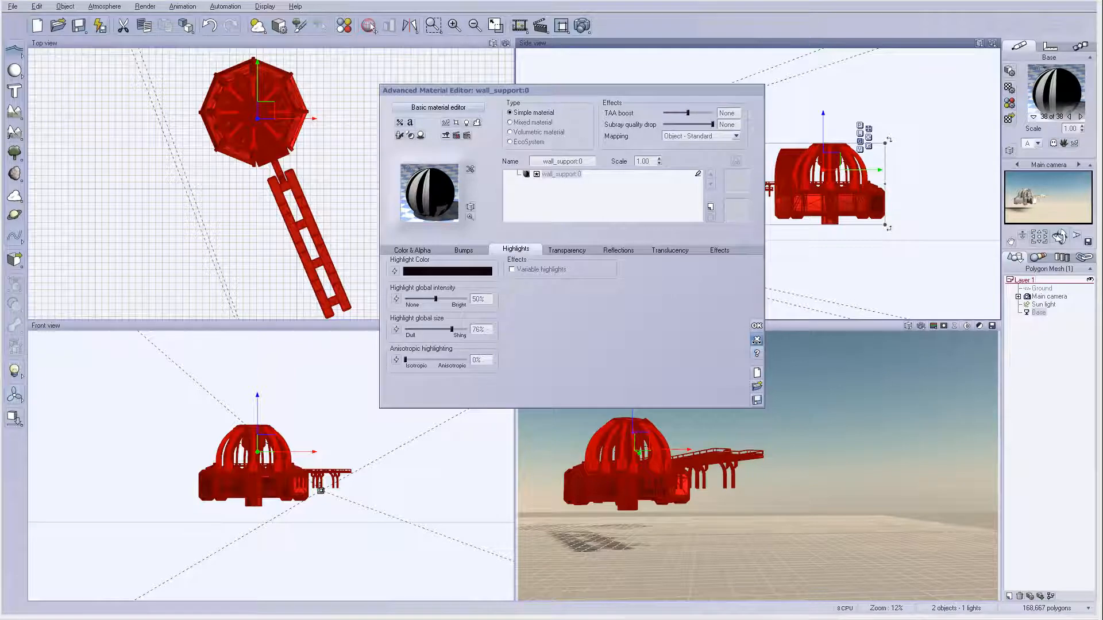
{"action": "left_click", "coordinate": [756, 326]}
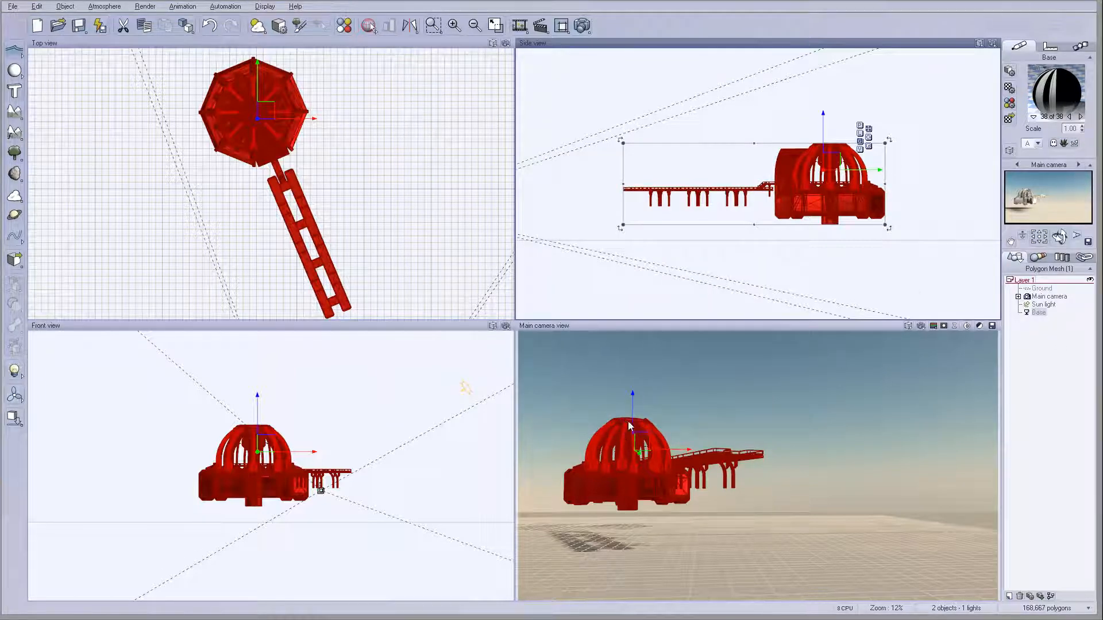
{"action": "left_click", "coordinate": [1078, 117]}
{"action": "left_click", "coordinate": [1080, 118]}
{"action": "left_click", "coordinate": [1079, 118]}
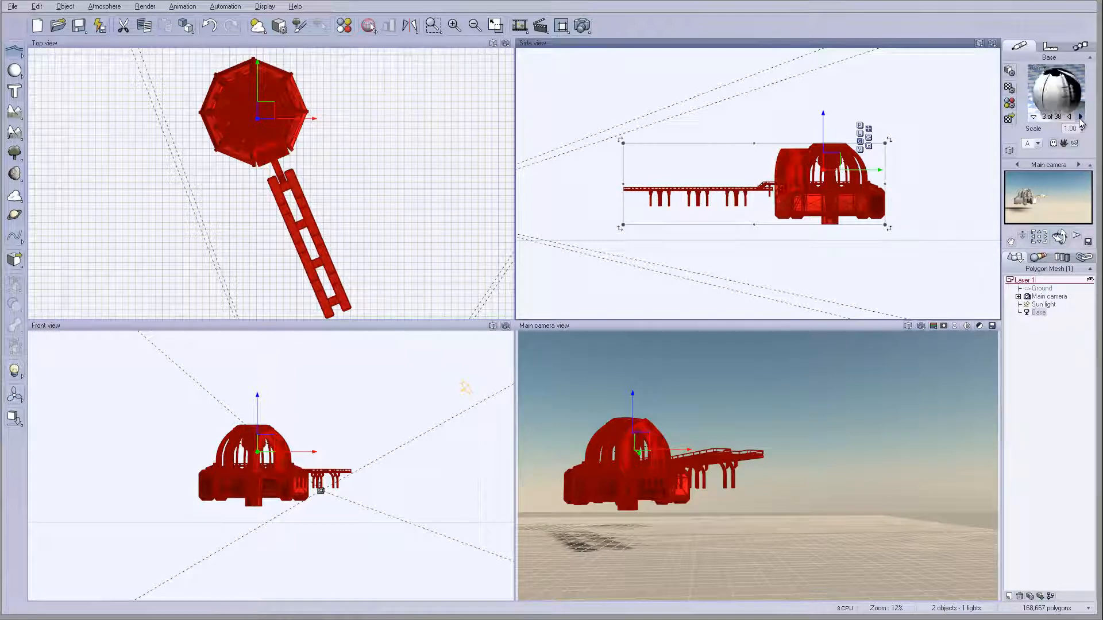
{"action": "left_click", "coordinate": [1079, 117]}
{"action": "left_click", "coordinate": [1079, 117]}
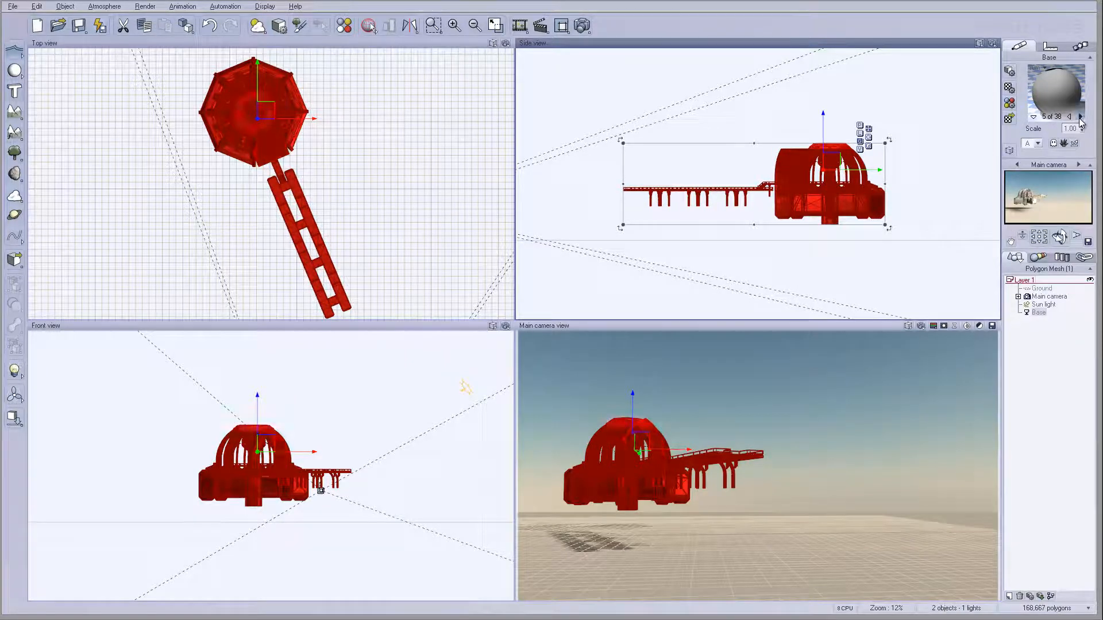
{"action": "left_click", "coordinate": [1080, 117]}
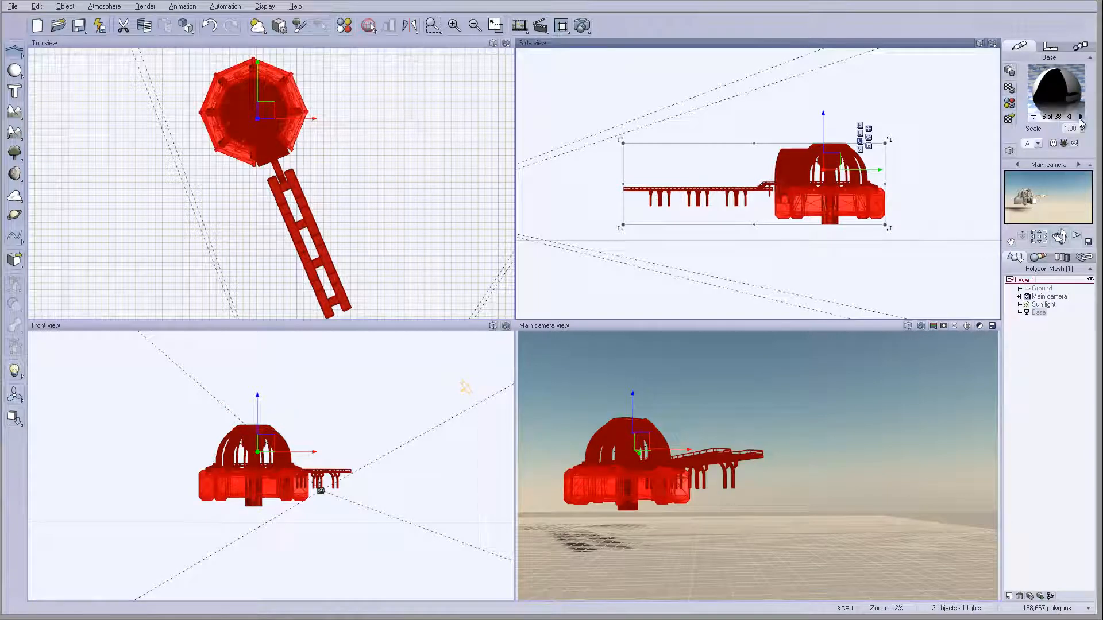
{"action": "left_click", "coordinate": [1079, 117]}
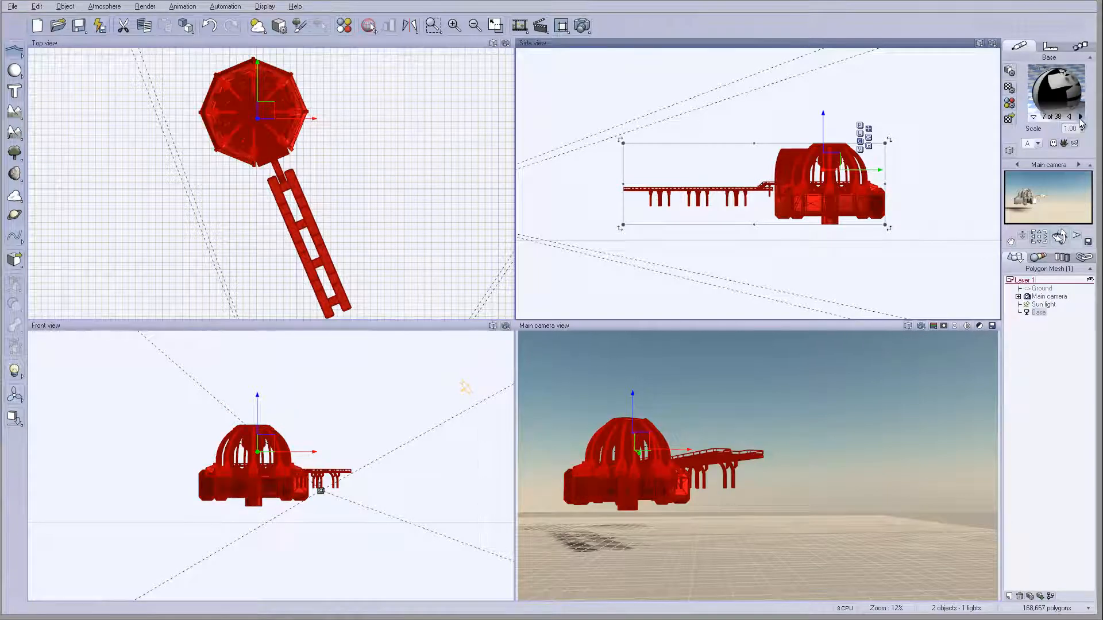
{"action": "left_click", "coordinate": [1081, 117]}
{"action": "left_click", "coordinate": [1080, 117]}
{"action": "left_click", "coordinate": [1080, 117]}
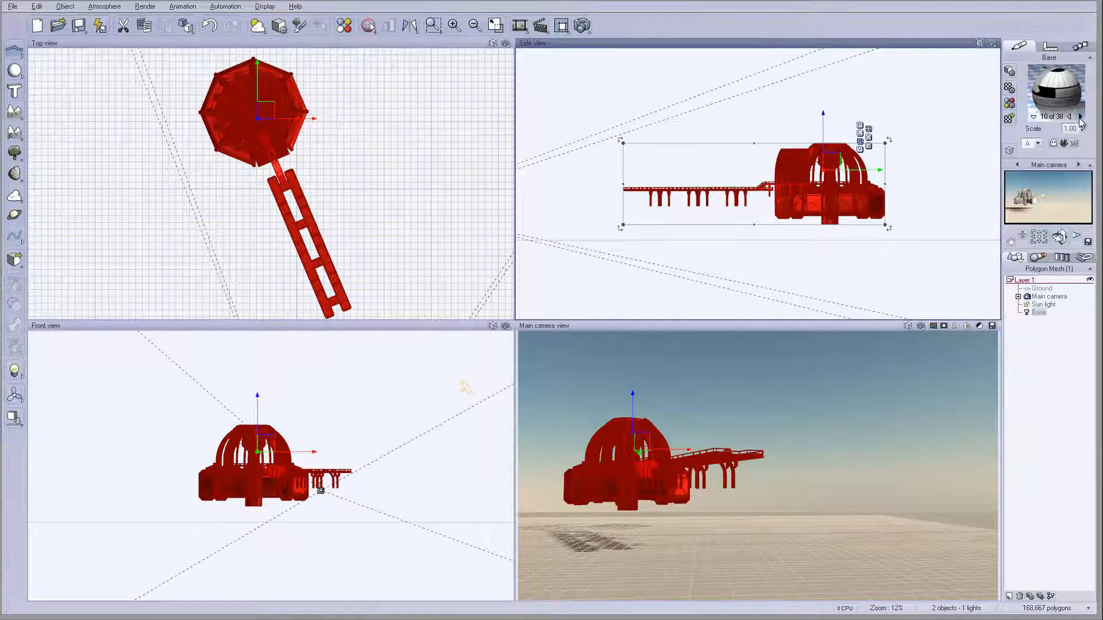
{"action": "left_click", "coordinate": [1079, 118]}
{"action": "left_click", "coordinate": [1079, 117]}
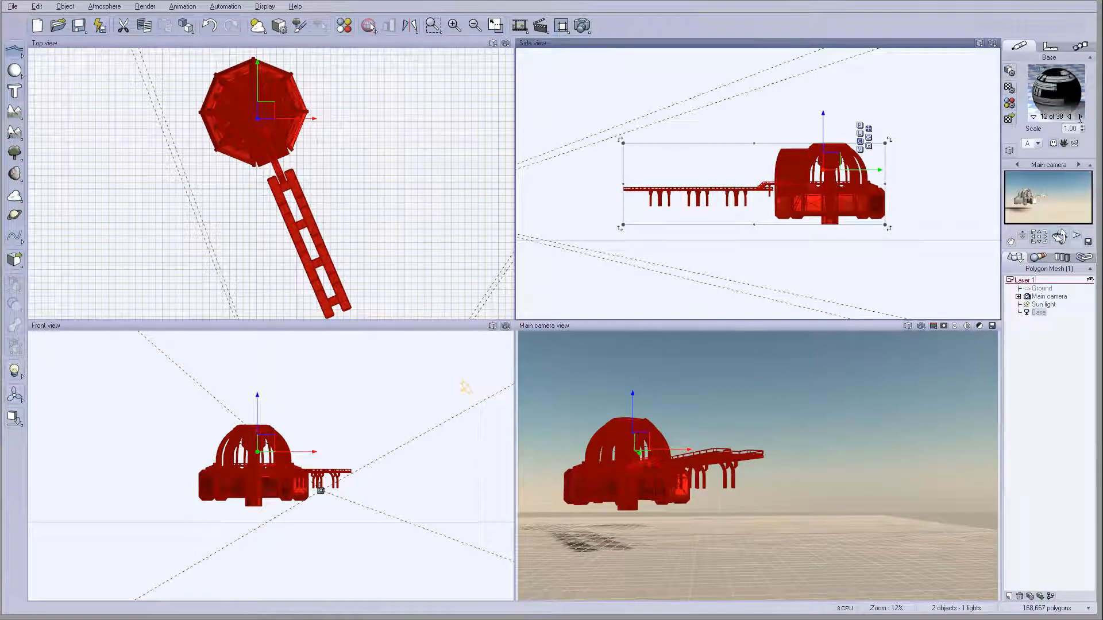
{"action": "left_click", "coordinate": [1080, 117]}
{"action": "left_click", "coordinate": [1080, 117]}
{"action": "left_click", "coordinate": [1080, 117]}
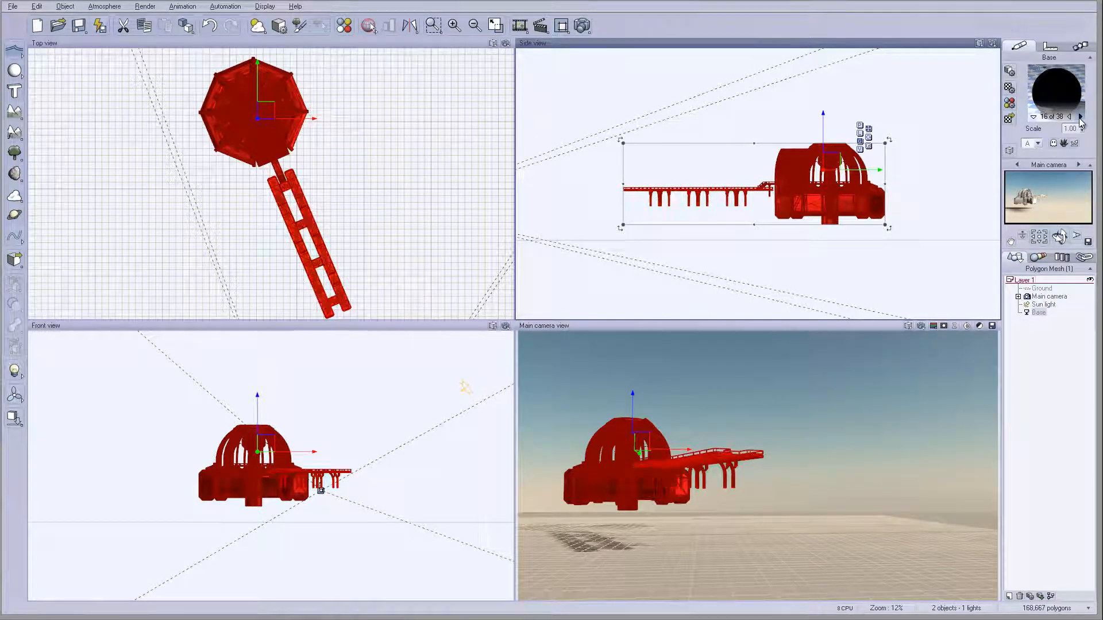
{"action": "left_click", "coordinate": [1081, 117]}
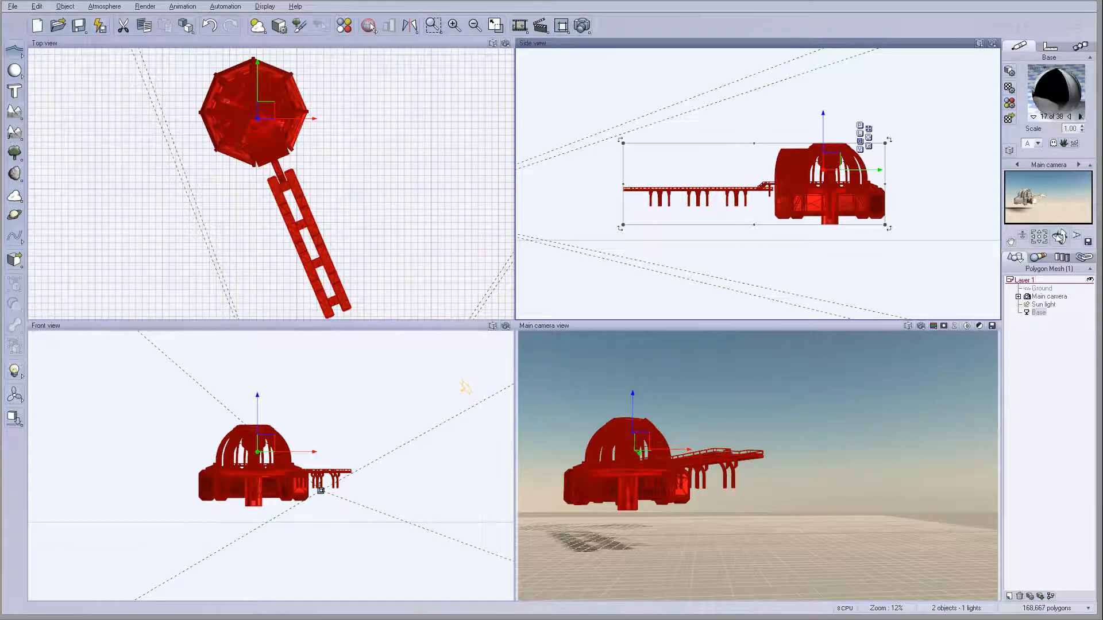
{"action": "left_click", "coordinate": [1080, 117]}
{"action": "left_click", "coordinate": [1081, 117]}
{"action": "left_click", "coordinate": [1081, 117]}
{"action": "left_click", "coordinate": [1081, 117]}
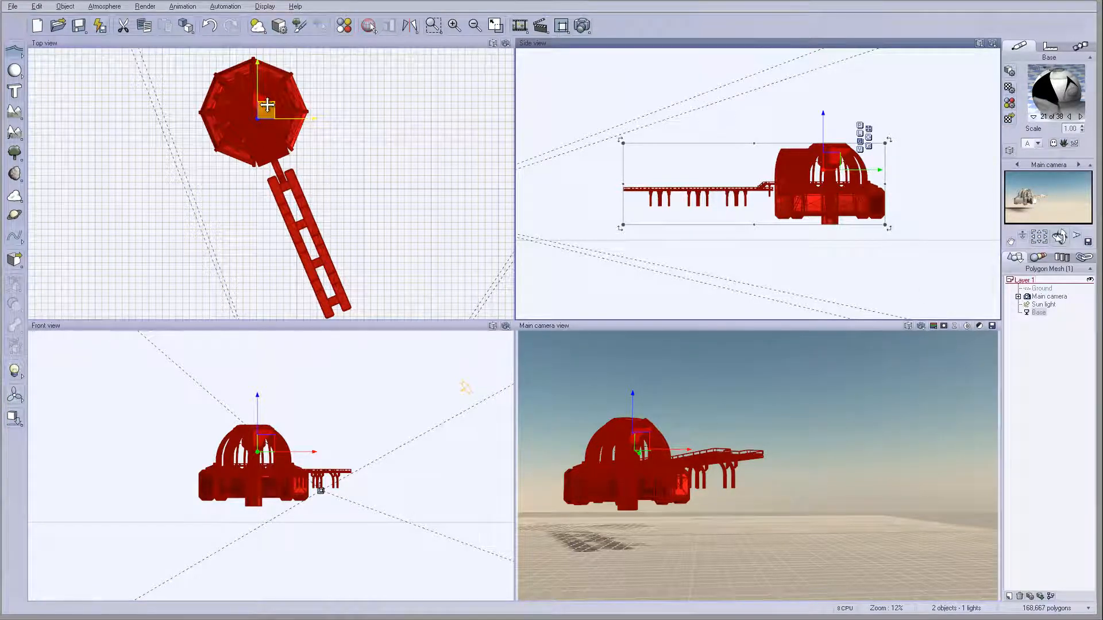
Step: Move the Base slightly along positive X and Y, and render the scene to screen at Superior quality and 1920x1080
{"action": "left_click_drag", "start_coordinate": [263, 106], "coordinate": [314, 92]}
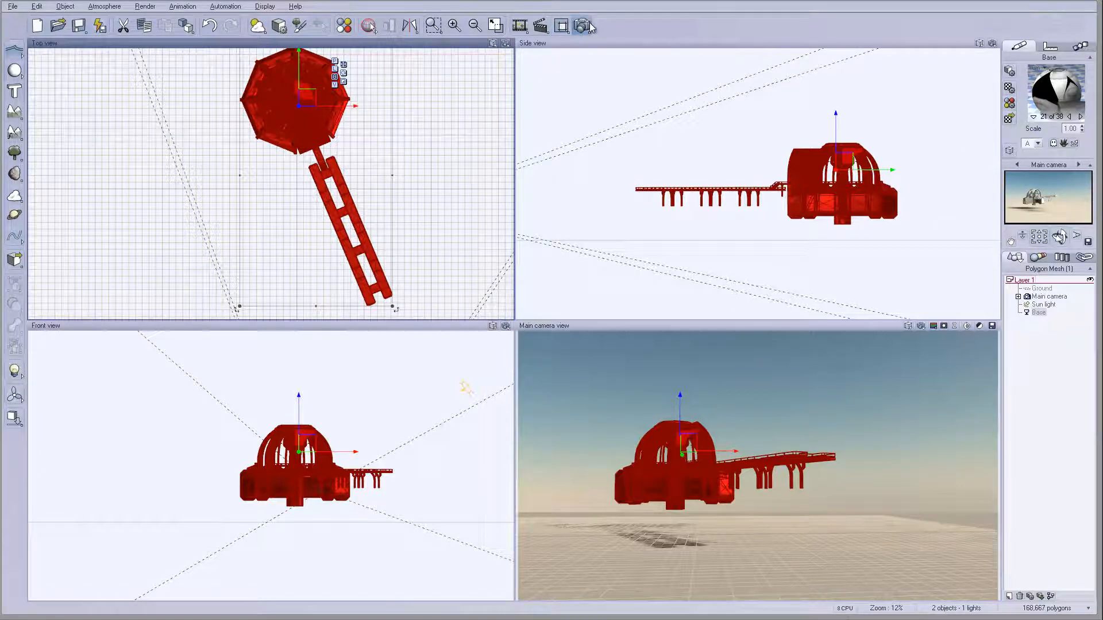
{"action": "left_click", "coordinate": [561, 26]}
{"action": "left_click", "coordinate": [379, 156]}
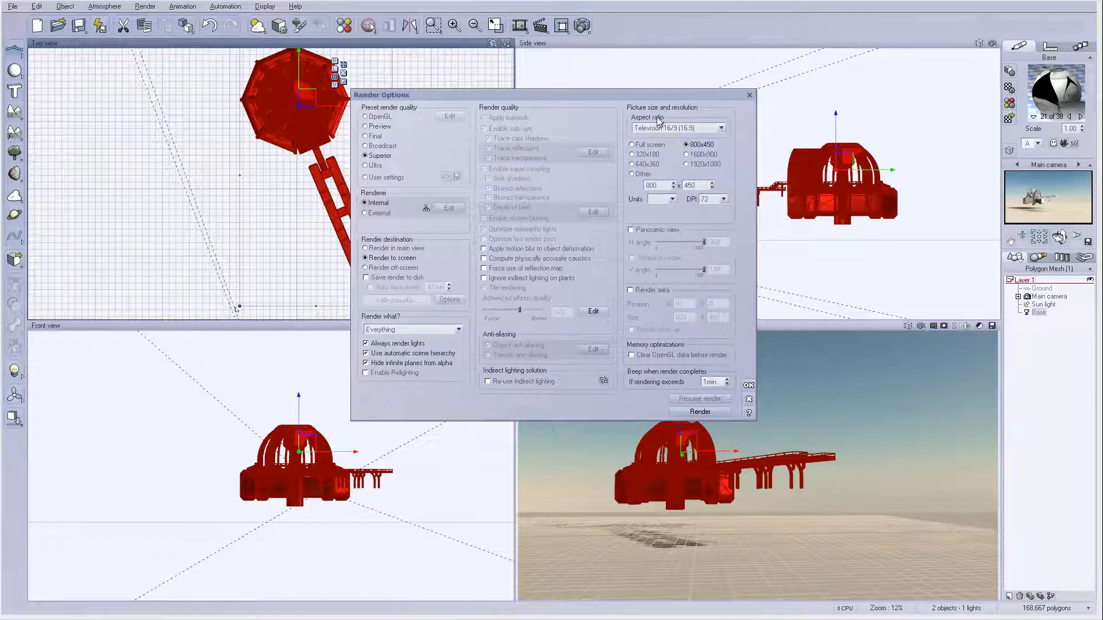
{"action": "left_click", "coordinate": [685, 165]}
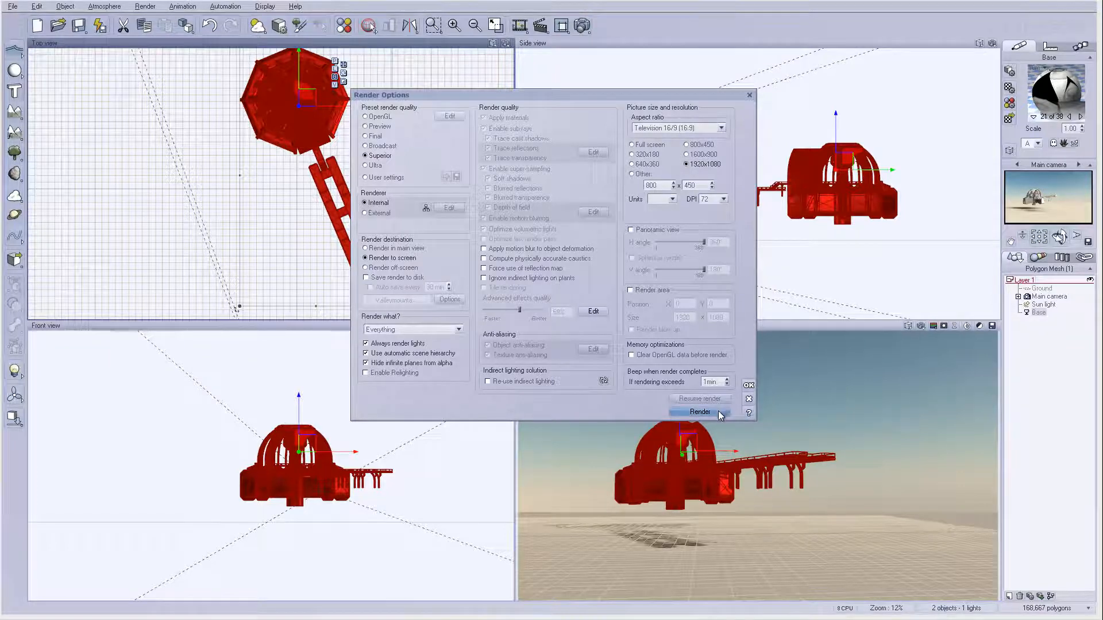
{"action": "left_click", "coordinate": [700, 412]}
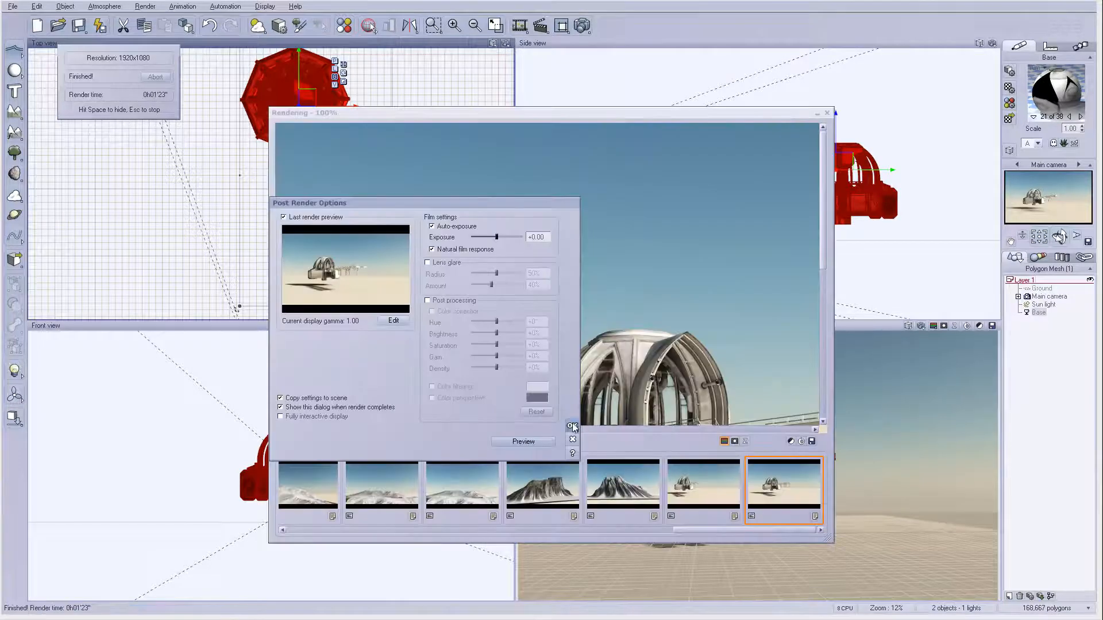
Step: Inspect the finished render of the Base in the color and alpha channels, and close the render display
{"action": "left_click_drag", "start_coordinate": [824, 210], "coordinate": [825, 313]}
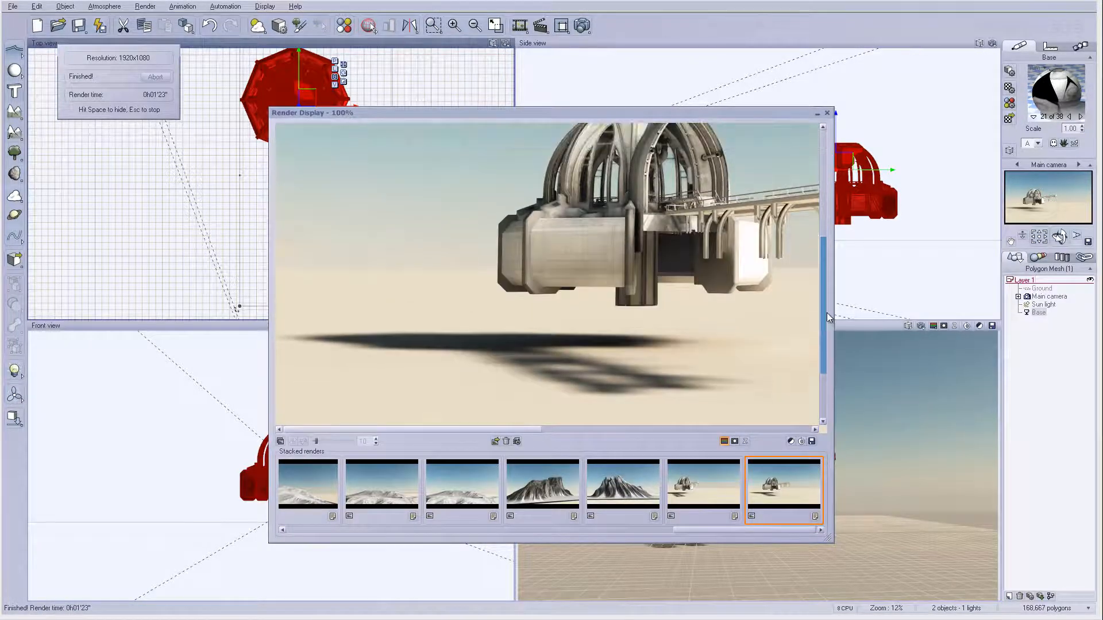
{"action": "left_click", "coordinate": [736, 440]}
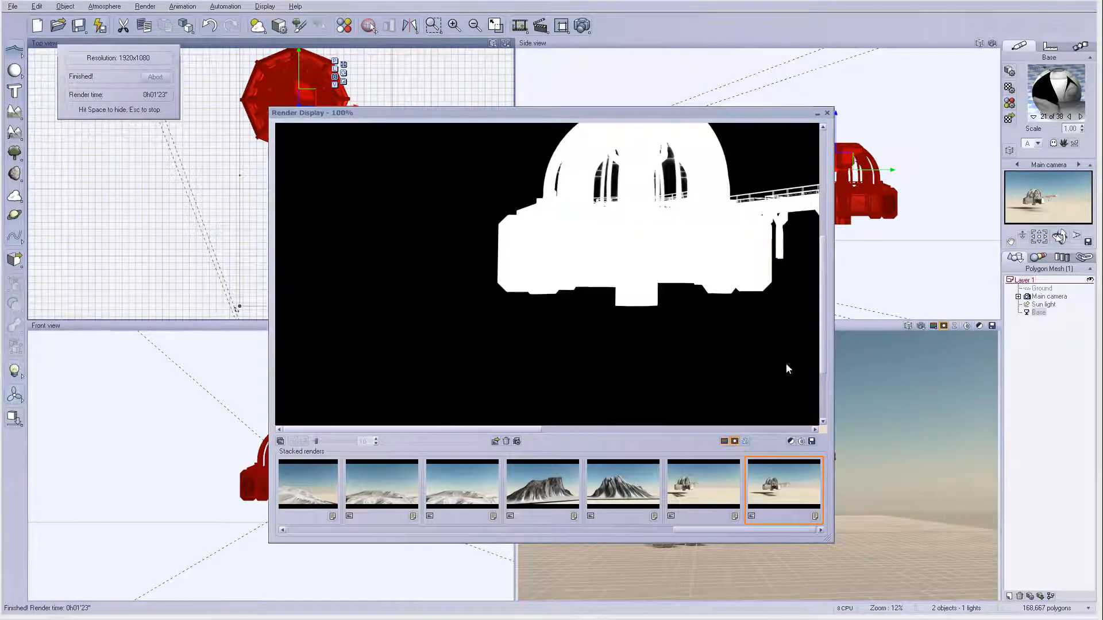
{"action": "left_click", "coordinate": [724, 441]}
{"action": "left_click_drag", "start_coordinate": [823, 288], "coordinate": [823, 256]}
{"action": "left_click", "coordinate": [735, 440]}
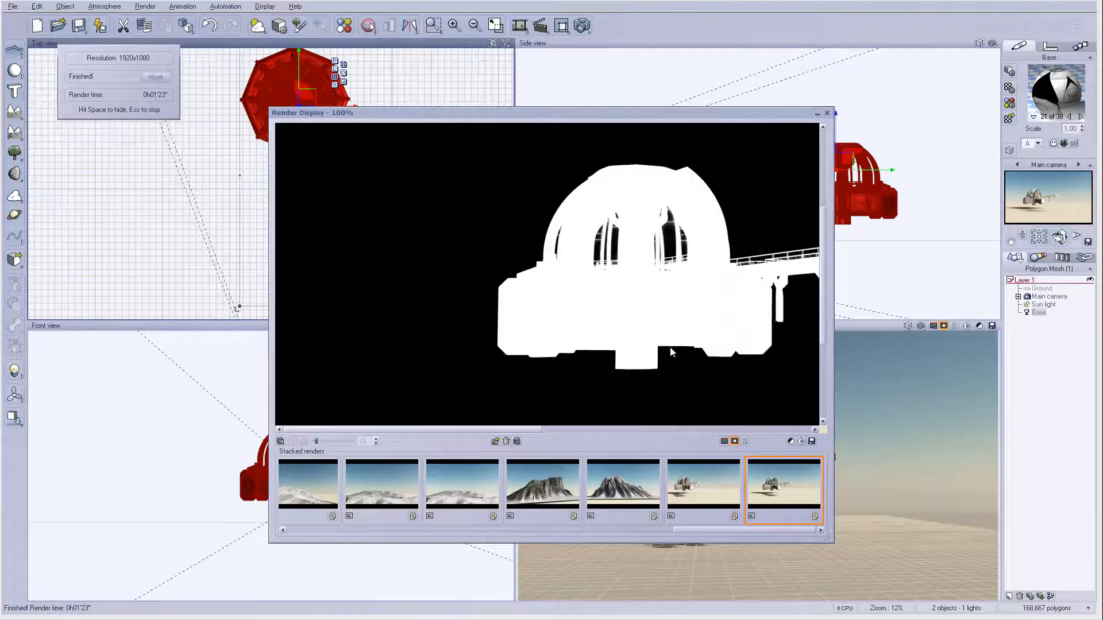
{"action": "left_click", "coordinate": [725, 440]}
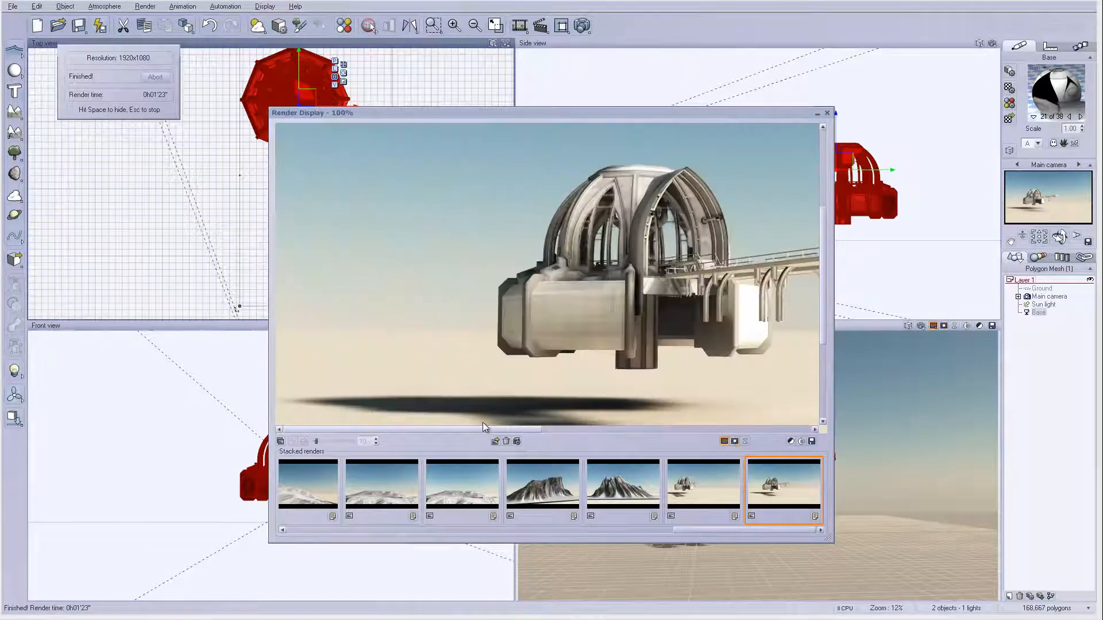
{"action": "left_click_drag", "start_coordinate": [483, 428], "coordinate": [566, 427]}
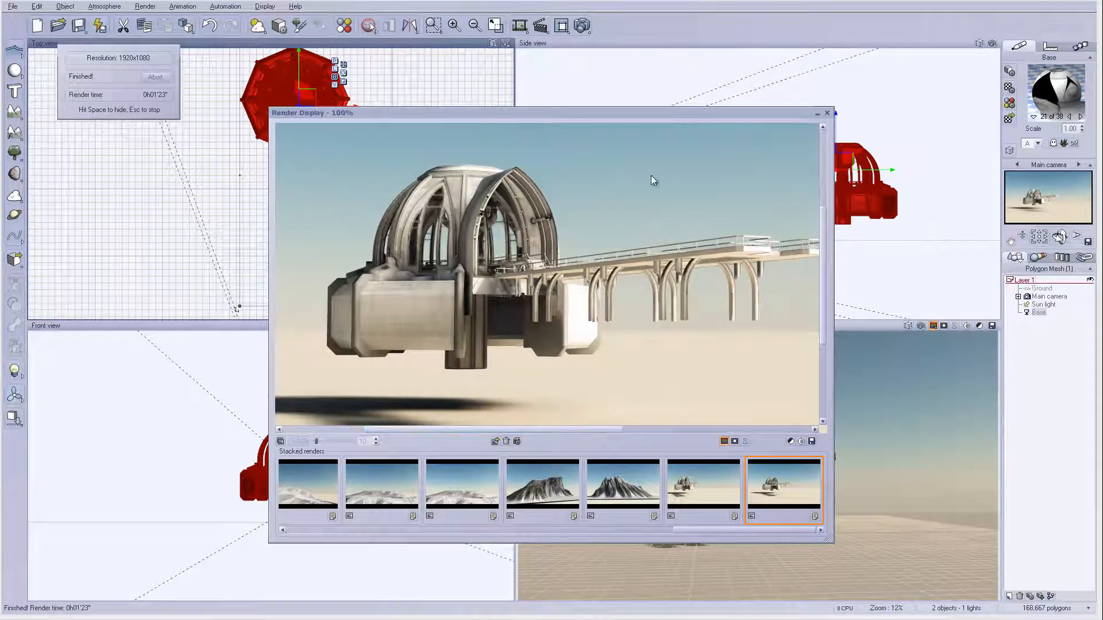
{"action": "left_click", "coordinate": [735, 441]}
{"action": "left_click", "coordinate": [827, 113]}
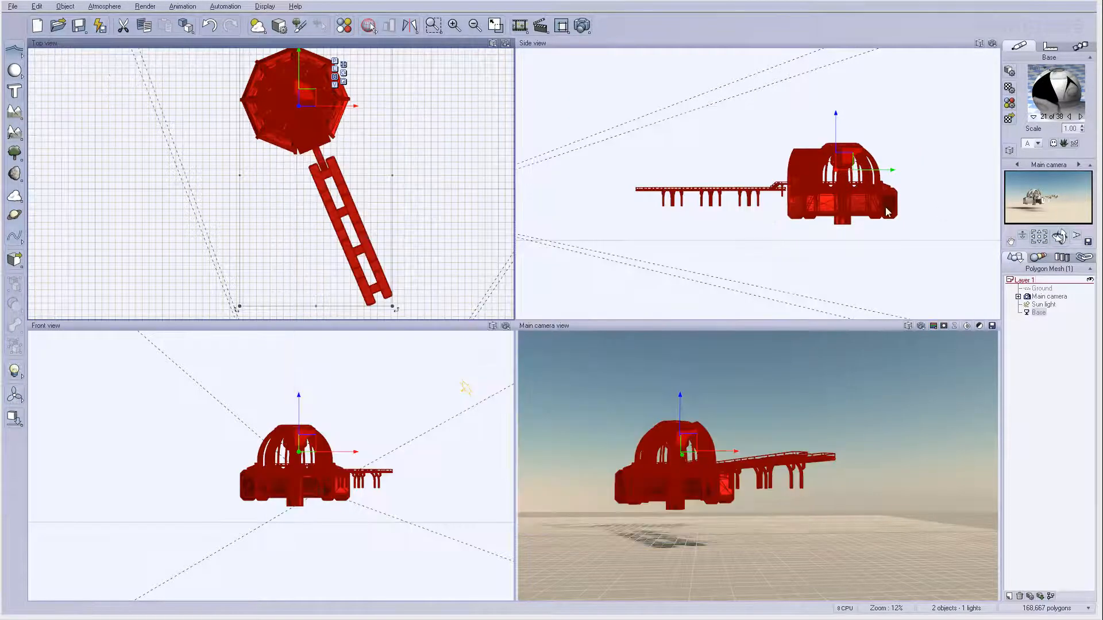
Step: Replace the Base mesh with Base2.pz3, importing it with figures grouped as single meshes and only frame 0 of the Poser animation
{"action": "left_click", "coordinate": [942, 113]}
{"action": "key", "text": "Delete"}
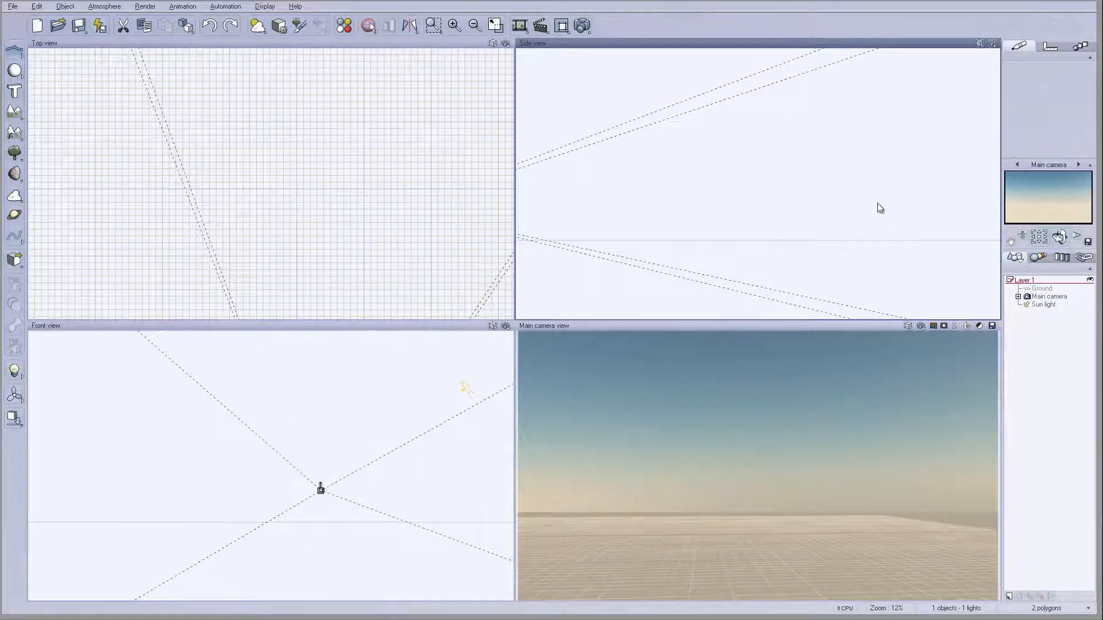
{"action": "left_click", "coordinate": [12, 7]}
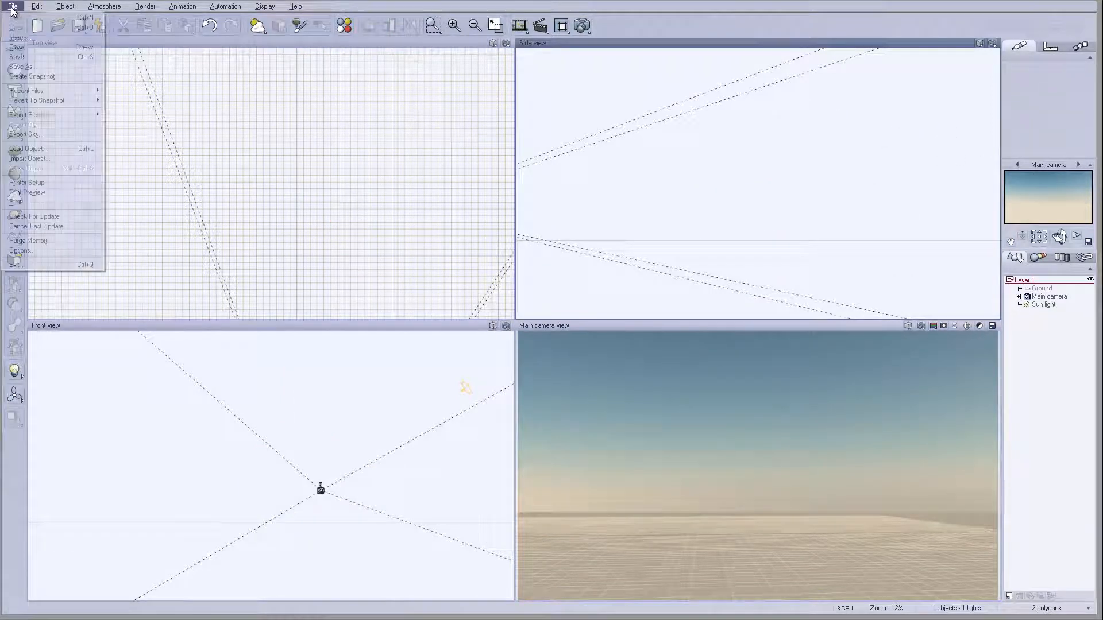
{"action": "left_click", "coordinate": [51, 158]}
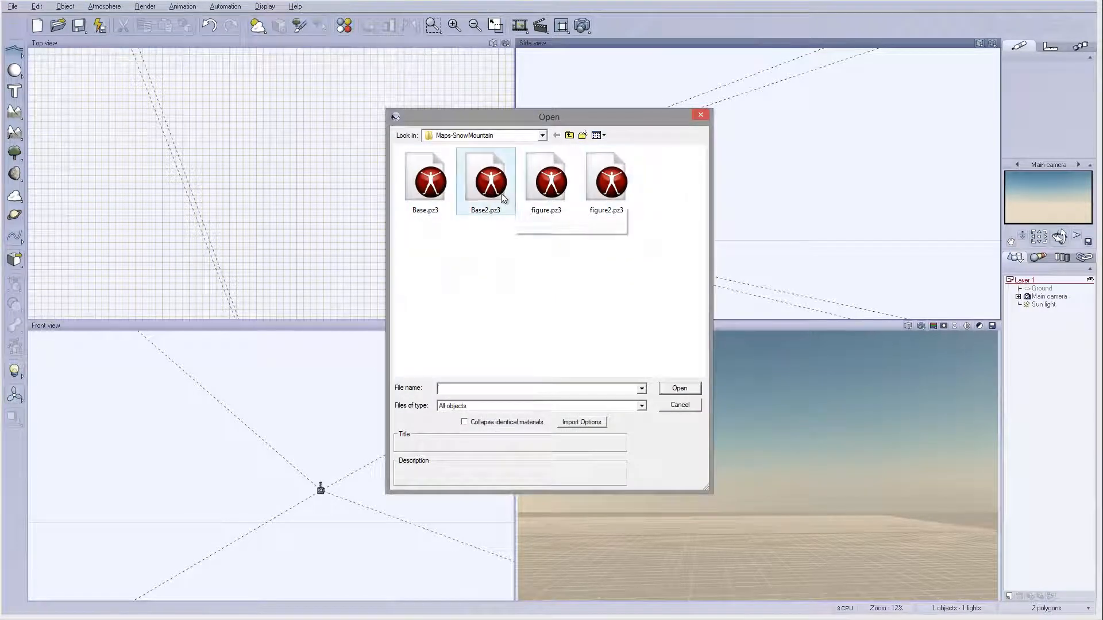
{"action": "left_click", "coordinate": [483, 192]}
{"action": "left_click", "coordinate": [680, 388]}
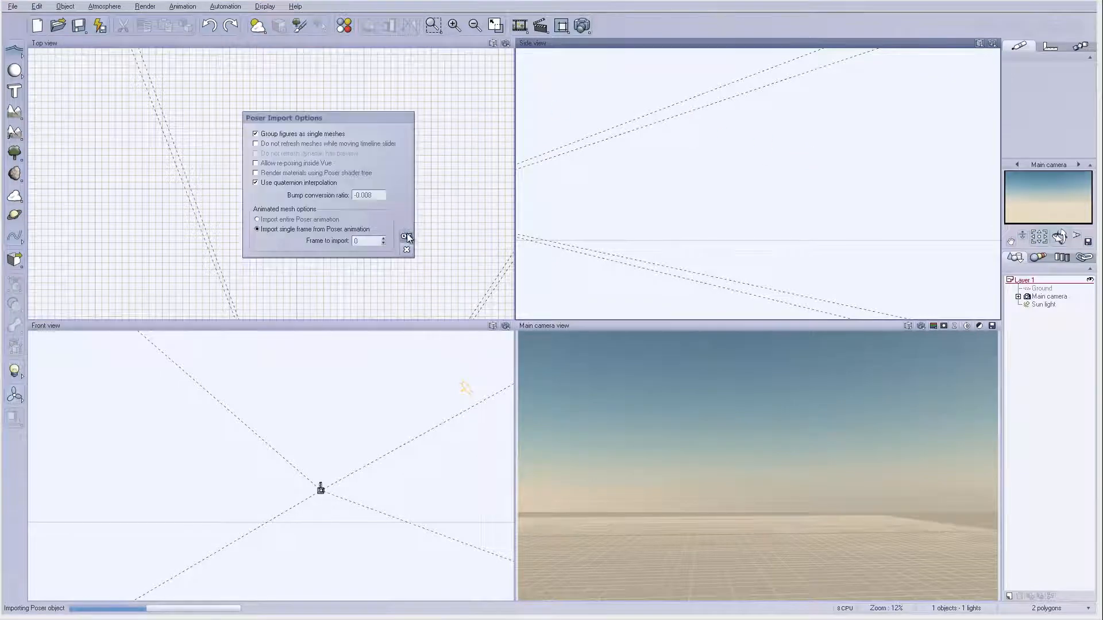
{"action": "left_click", "coordinate": [406, 237]}
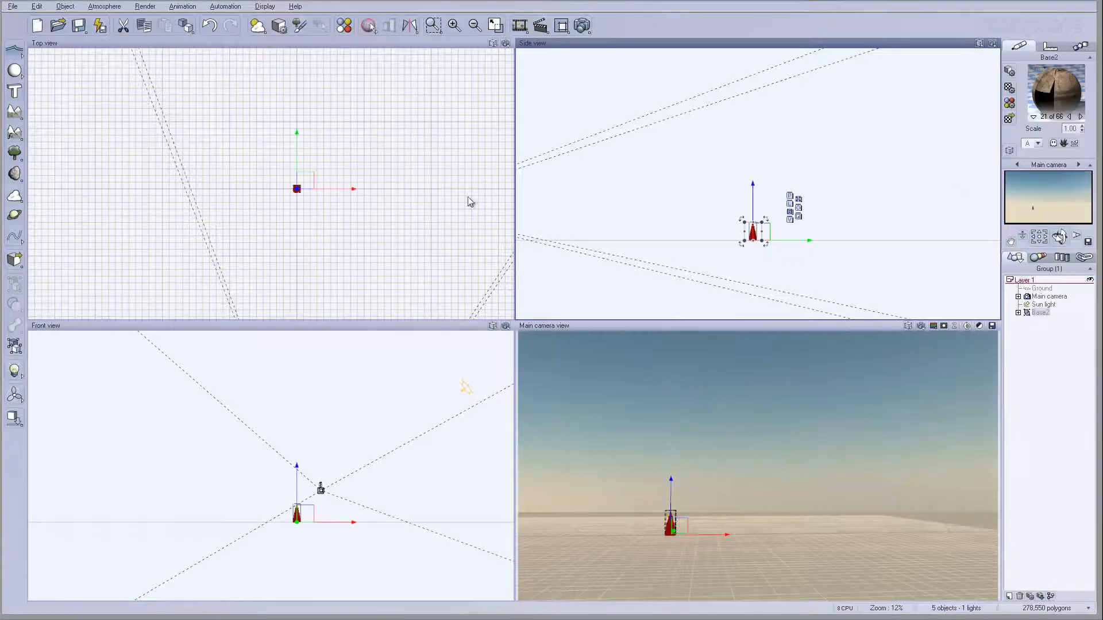
Step: Enlarge the Base2 group several times, move it toward the camera and lower it close to the ground
{"action": "right_click_drag", "start_coordinate": [719, 179], "coordinate": [771, 177]}
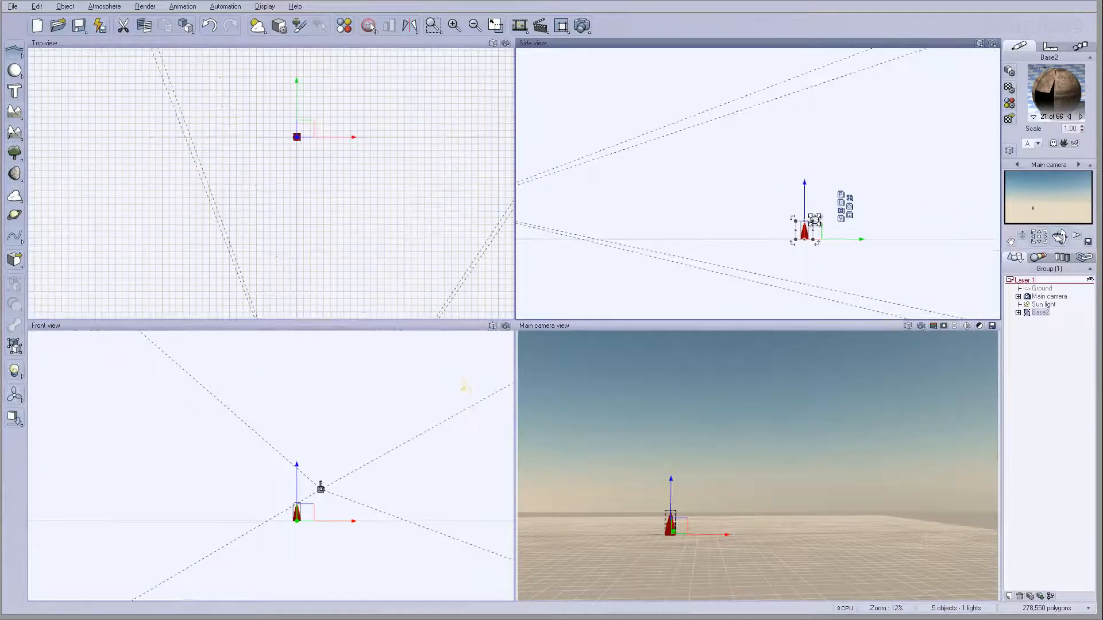
{"action": "left_click_drag", "start_coordinate": [815, 220], "coordinate": [878, 129]}
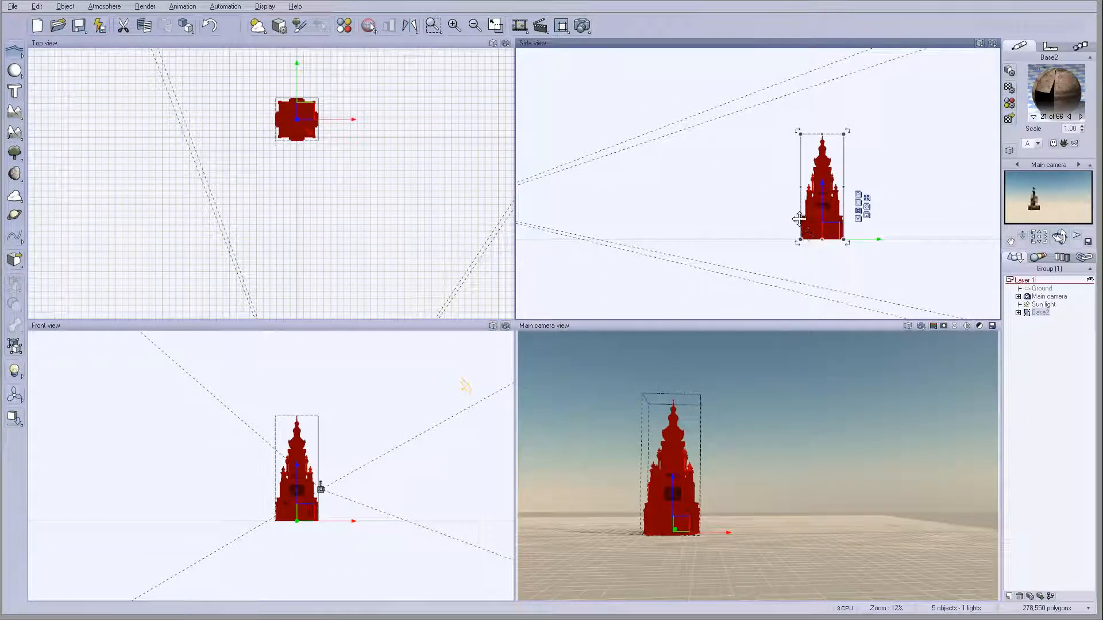
{"action": "left_click_drag", "start_coordinate": [799, 219], "coordinate": [689, 210]}
{"action": "left_click", "coordinate": [287, 231]}
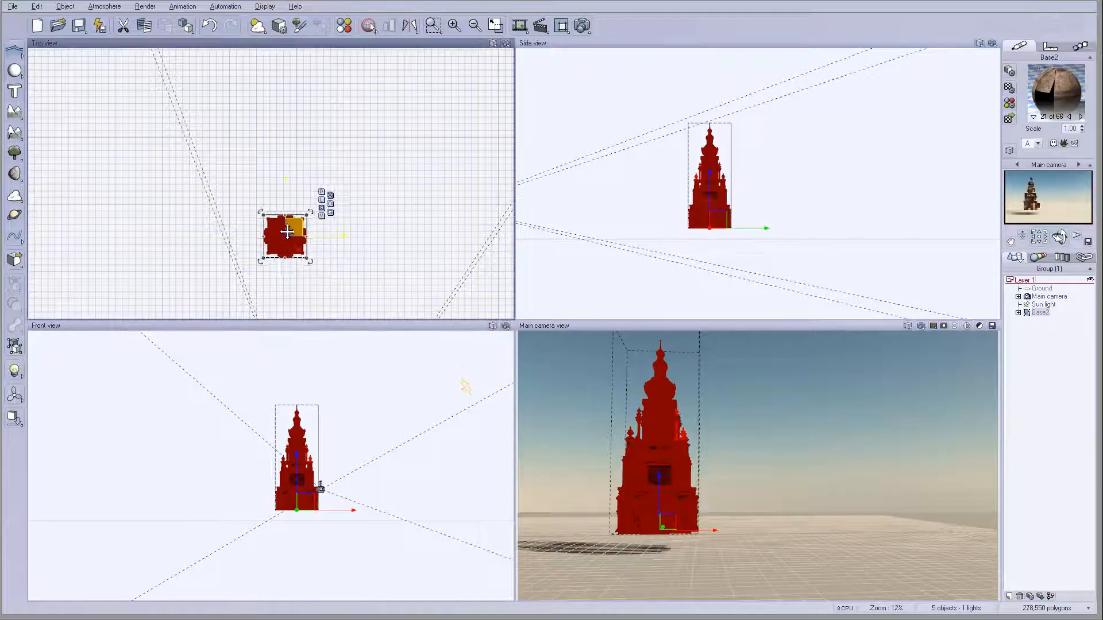
{"action": "left_click_drag", "start_coordinate": [287, 232], "coordinate": [285, 233]}
{"action": "right_click_drag", "start_coordinate": [819, 180], "coordinate": [881, 172]}
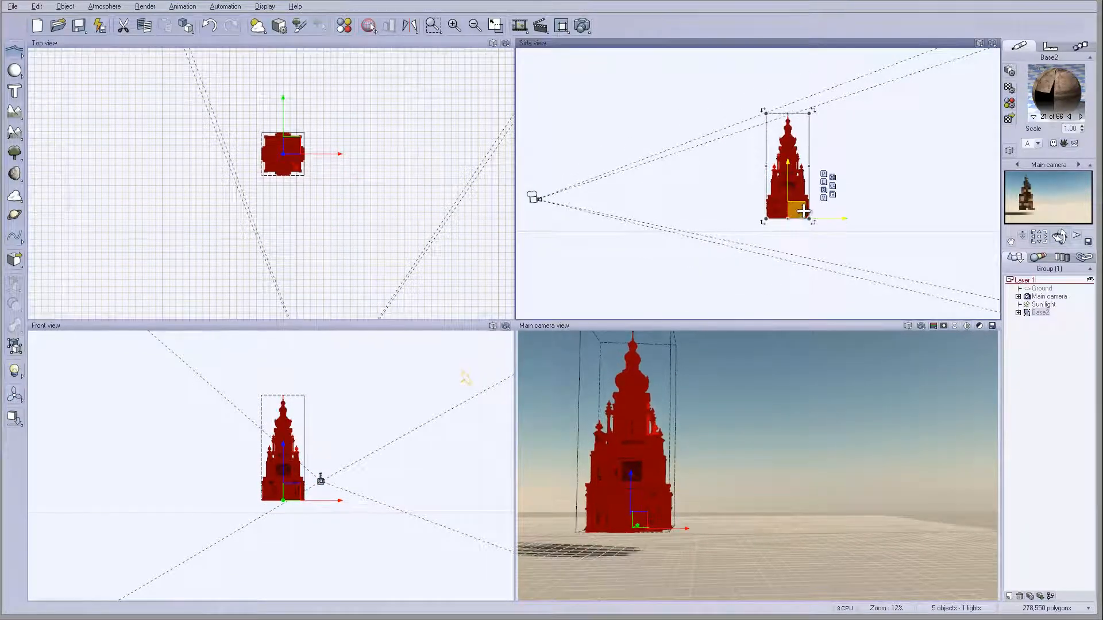
{"action": "left_click_drag", "start_coordinate": [802, 211], "coordinate": [815, 225]}
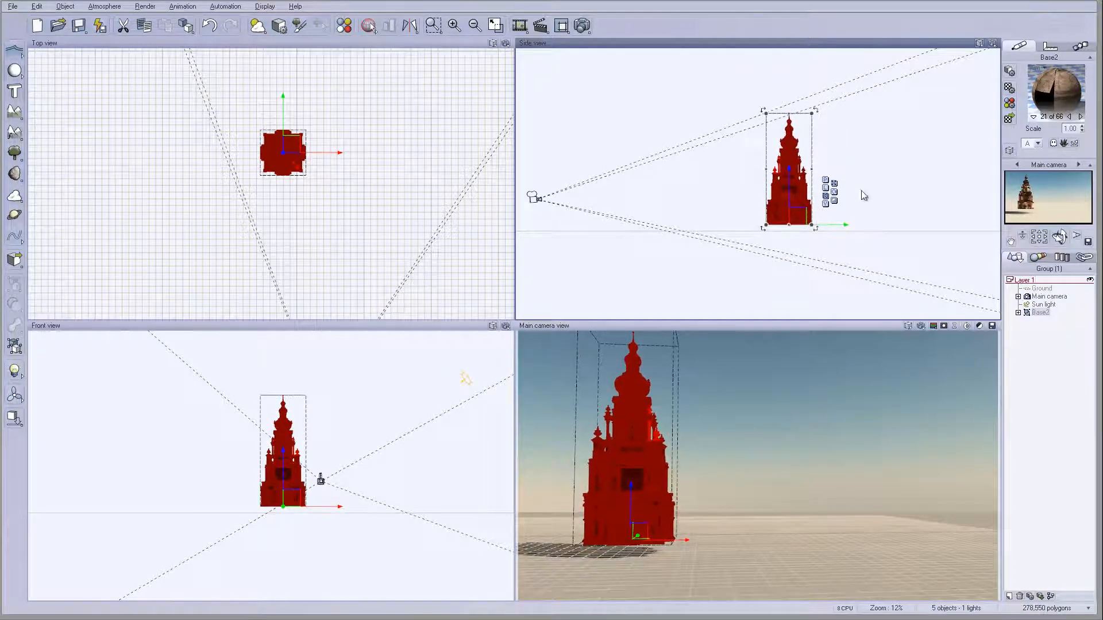
Step: Look through the bump settings of the Base2 materials, from emi_base_cp_s1 through the wall, window, interior and door materials
{"action": "double_click", "coordinate": [1056, 89]}
{"action": "left_click", "coordinate": [465, 250]}
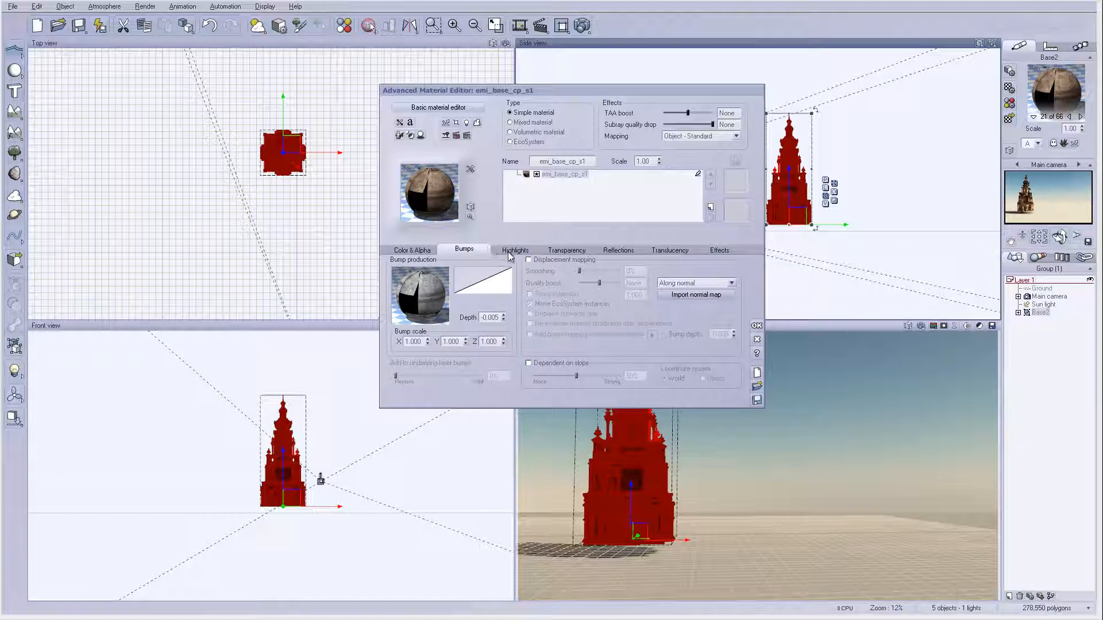
{"action": "left_click", "coordinate": [1080, 117]}
{"action": "left_click", "coordinate": [1080, 116]}
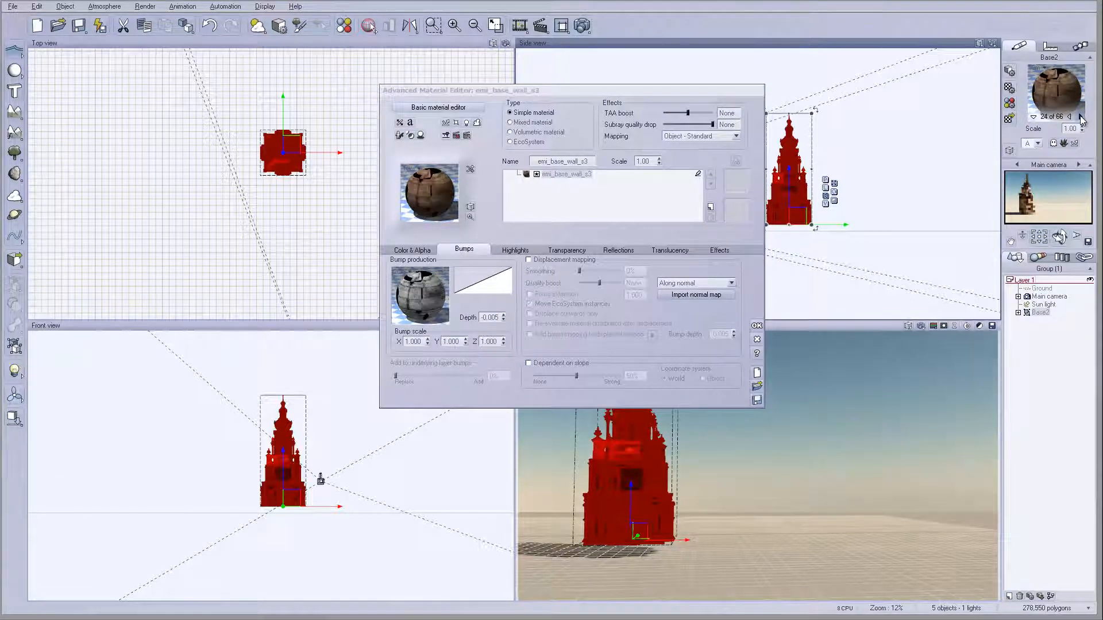
{"action": "left_click", "coordinate": [1081, 117]}
{"action": "left_click", "coordinate": [1080, 117]}
{"action": "left_click", "coordinate": [1080, 116]}
{"action": "left_click", "coordinate": [1080, 117]}
{"action": "left_click", "coordinate": [1080, 116]}
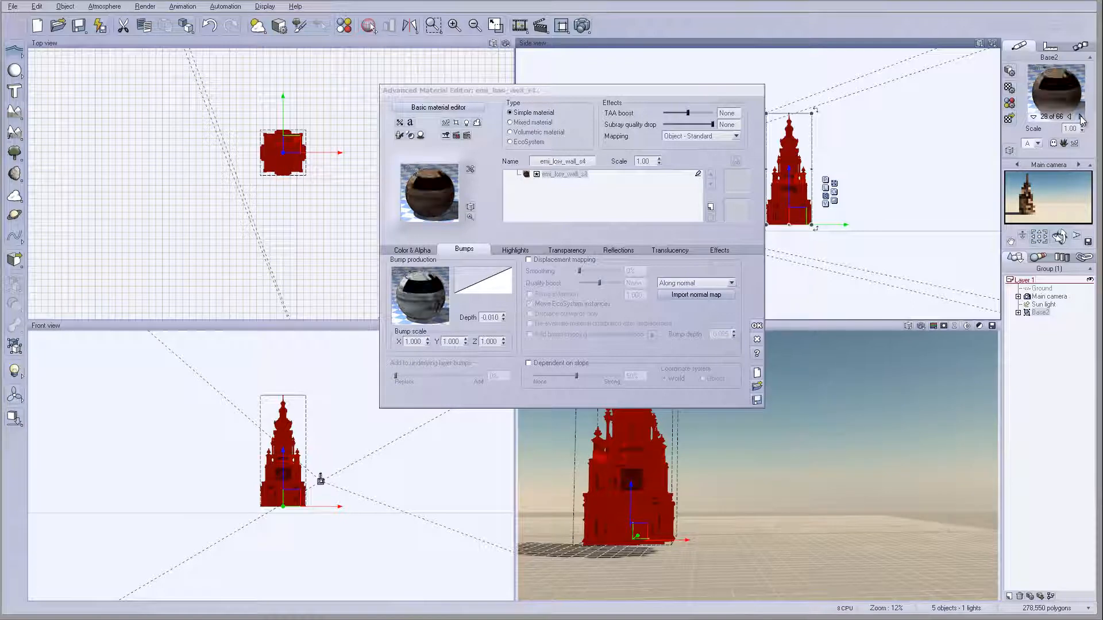
{"action": "left_click", "coordinate": [1081, 117]}
{"action": "left_click", "coordinate": [1080, 116]}
{"action": "left_click", "coordinate": [1080, 116]}
{"action": "left_click", "coordinate": [1080, 116]}
{"action": "left_click", "coordinate": [1080, 116]}
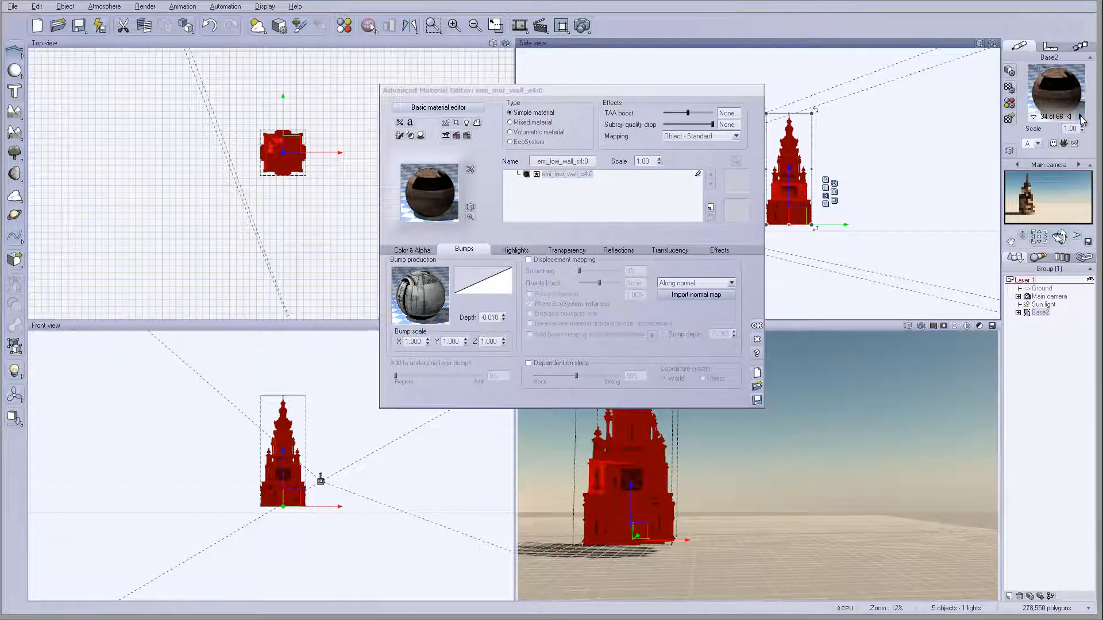
{"action": "left_click", "coordinate": [1081, 116]}
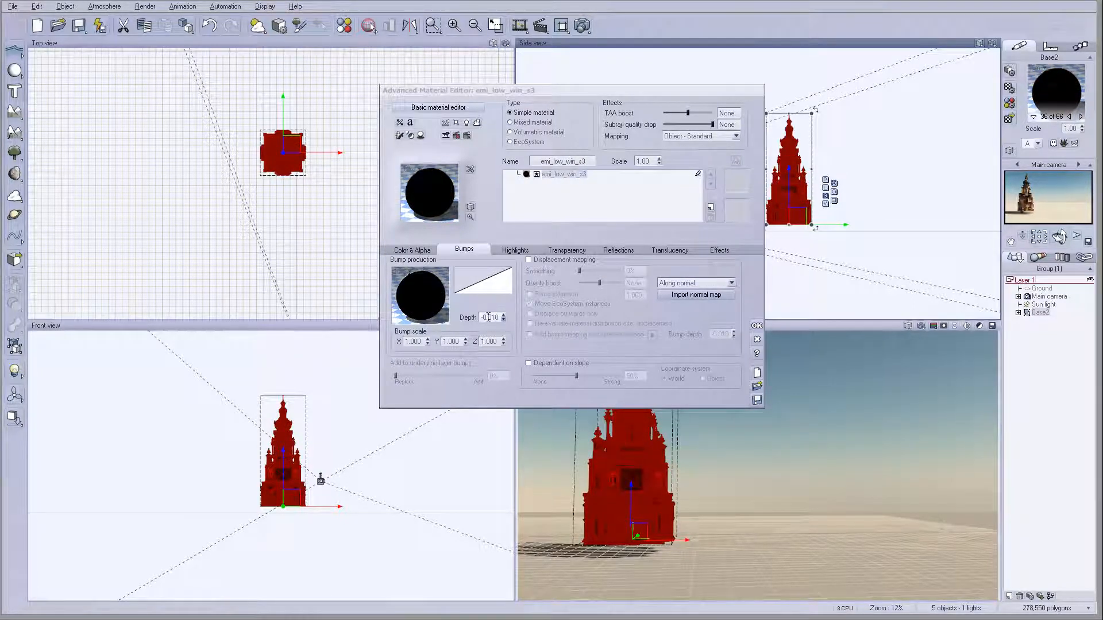
{"action": "left_click", "coordinate": [1080, 118]}
{"action": "left_click", "coordinate": [1080, 118]}
{"action": "left_click", "coordinate": [1080, 117]}
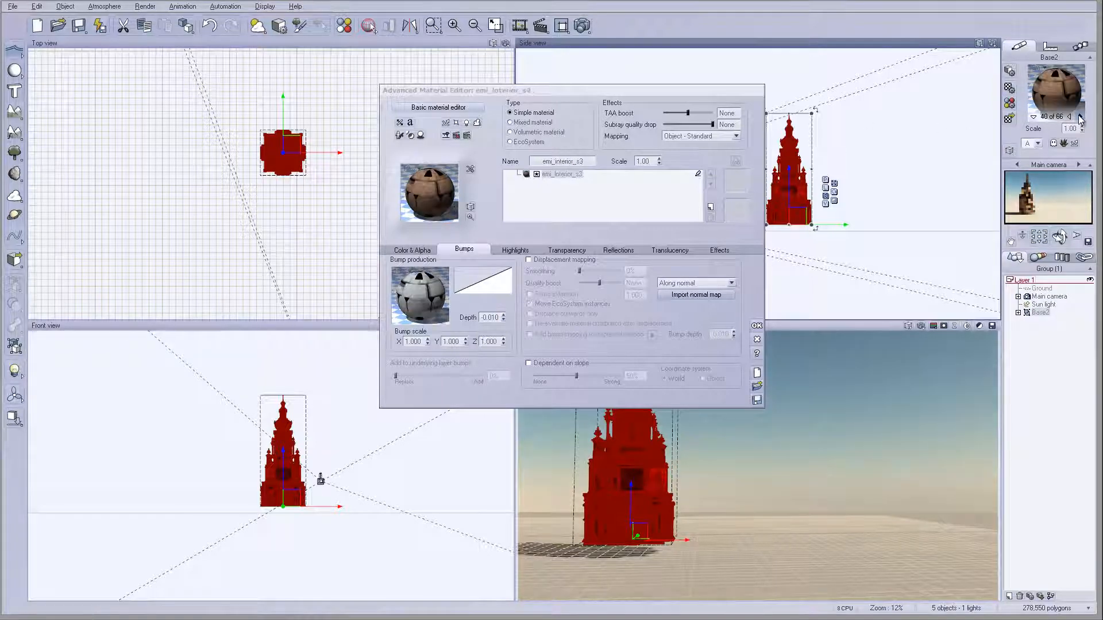
{"action": "left_click", "coordinate": [1080, 118]}
{"action": "left_click", "coordinate": [1080, 118]}
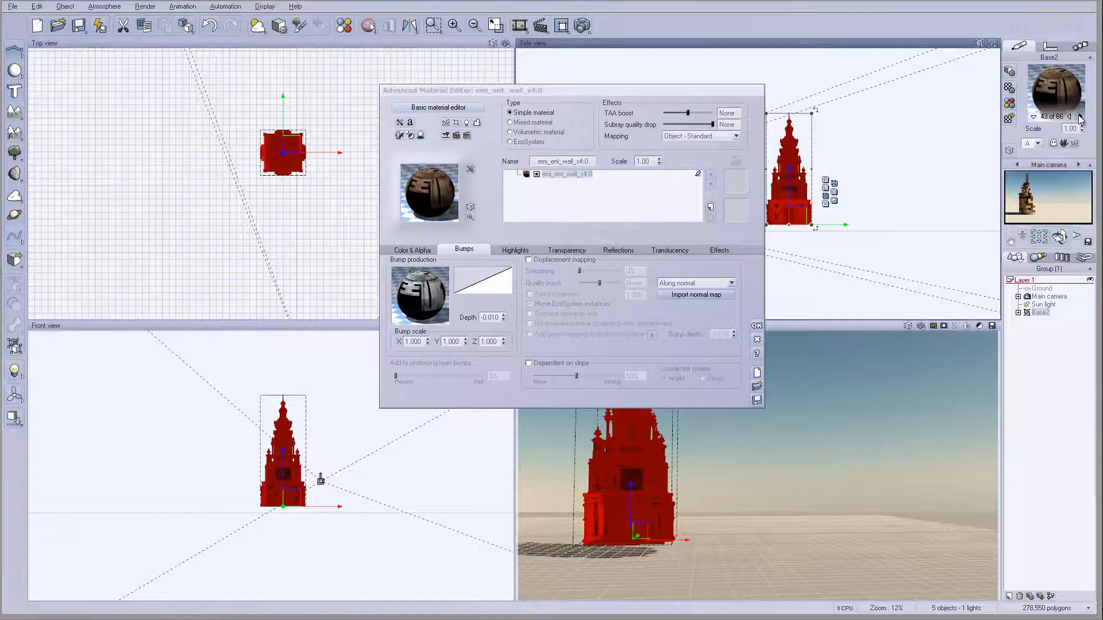
{"action": "left_click", "coordinate": [1080, 118]}
{"action": "left_click", "coordinate": [1081, 118]}
{"action": "left_click", "coordinate": [1081, 118]}
{"action": "left_click", "coordinate": [1080, 118]}
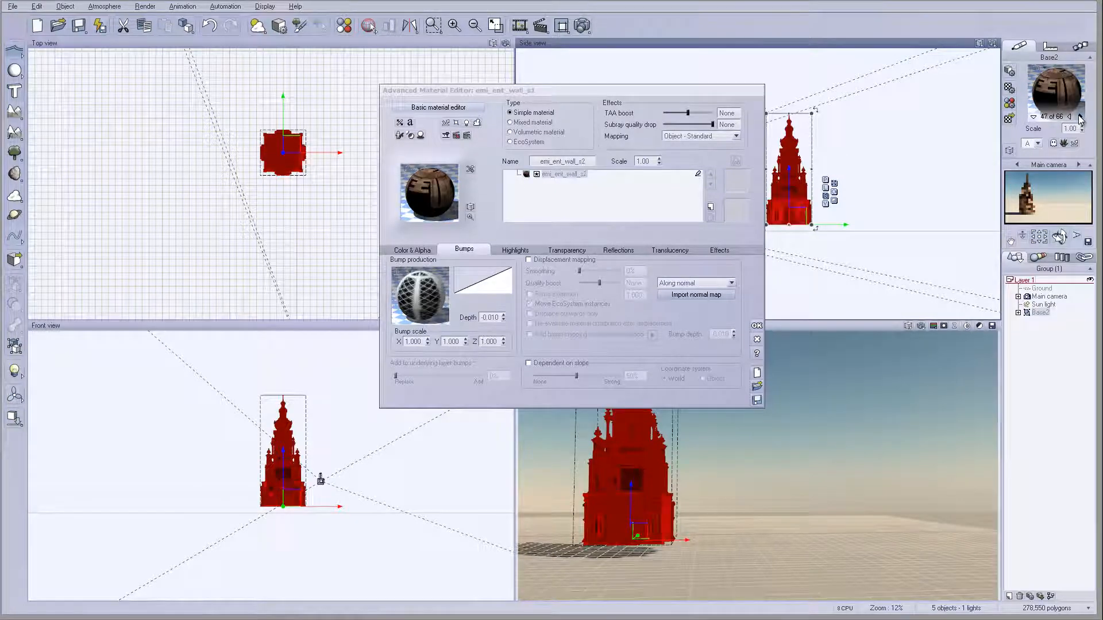
{"action": "left_click", "coordinate": [1080, 118]}
{"action": "left_click", "coordinate": [1080, 118]}
{"action": "left_click", "coordinate": [1080, 118]}
{"action": "left_click", "coordinate": [1080, 118]}
{"action": "left_click", "coordinate": [1080, 118]}
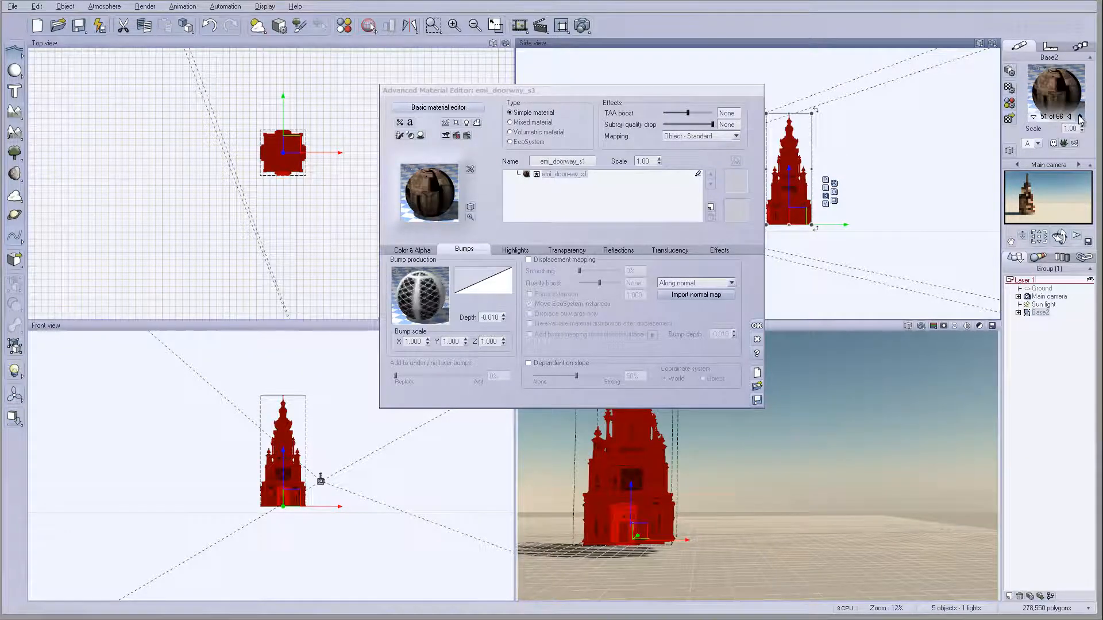
{"action": "left_click", "coordinate": [1080, 118]}
{"action": "left_click", "coordinate": [1080, 118]}
{"action": "left_click", "coordinate": [1081, 118]}
{"action": "left_click", "coordinate": [1081, 117]}
{"action": "left_click", "coordinate": [1081, 117]}
{"action": "left_click", "coordinate": [1081, 118]}
{"action": "left_click", "coordinate": [1080, 118]}
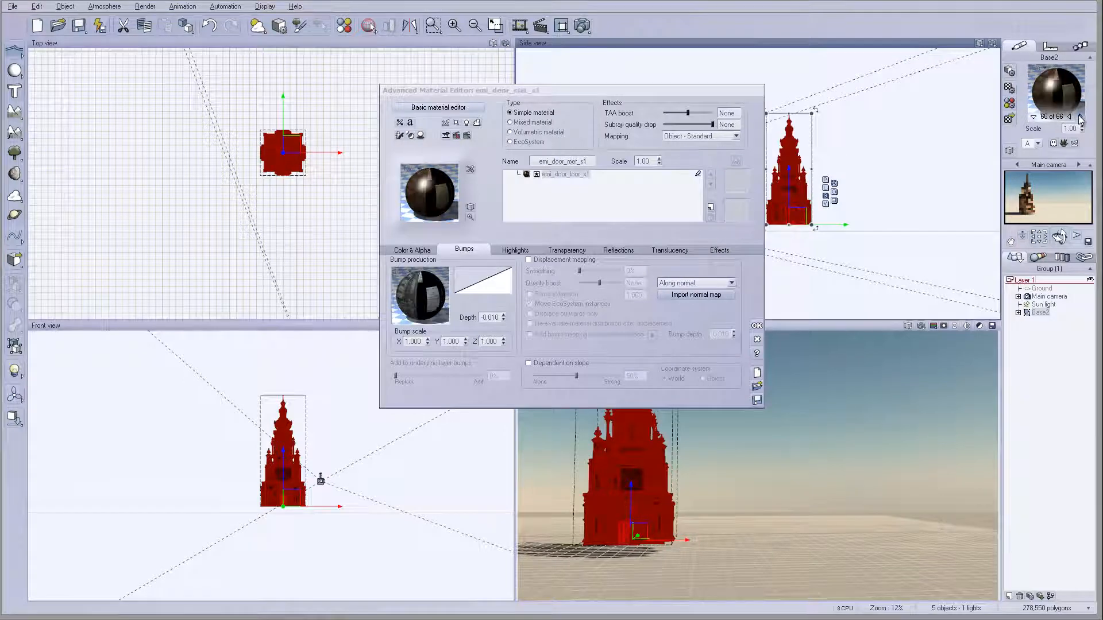
{"action": "left_click", "coordinate": [1080, 118]}
{"action": "left_click", "coordinate": [1080, 117]}
{"action": "left_click", "coordinate": [756, 326]}
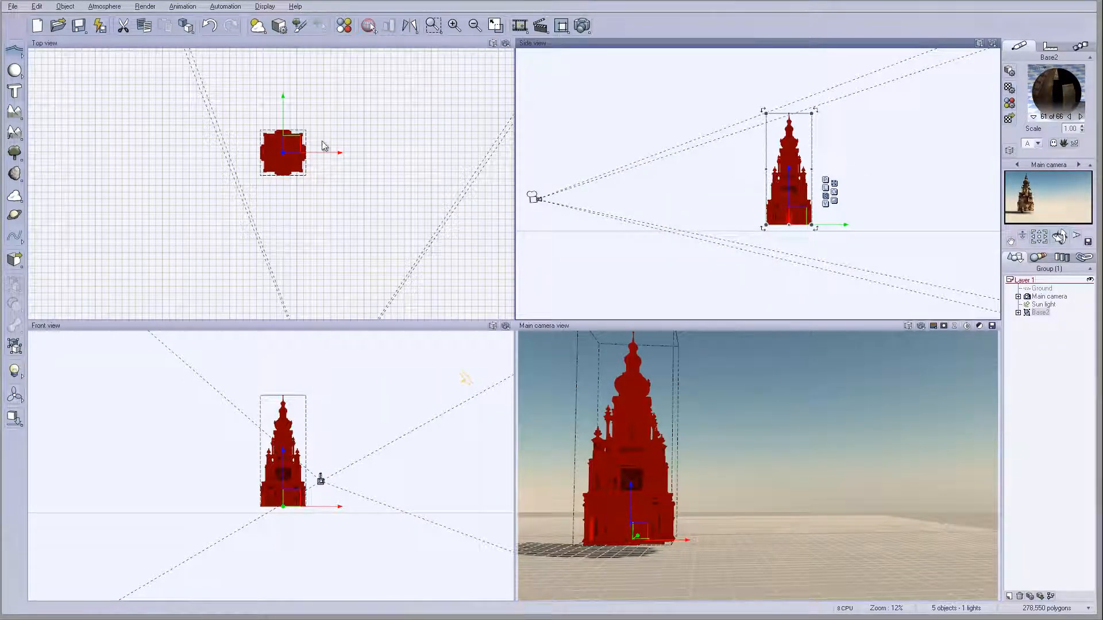
Step: Move Base2 slightly along positive X, and render the scene to screen at Preview quality and 800x450
{"action": "left_click_drag", "start_coordinate": [287, 143], "coordinate": [292, 143]}
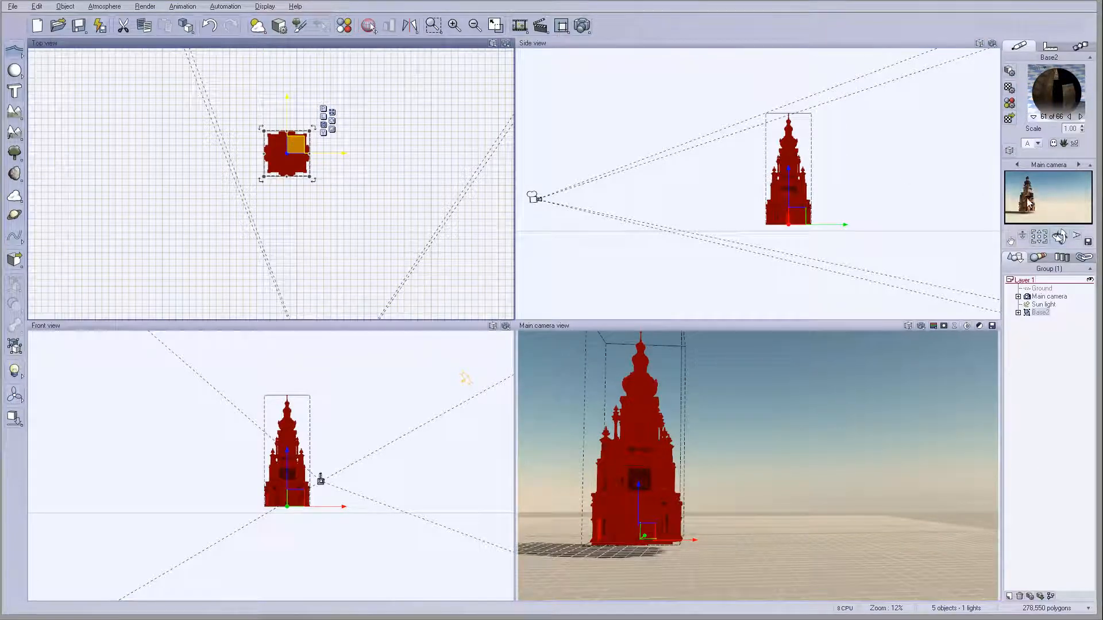
{"action": "left_click", "coordinate": [562, 25]}
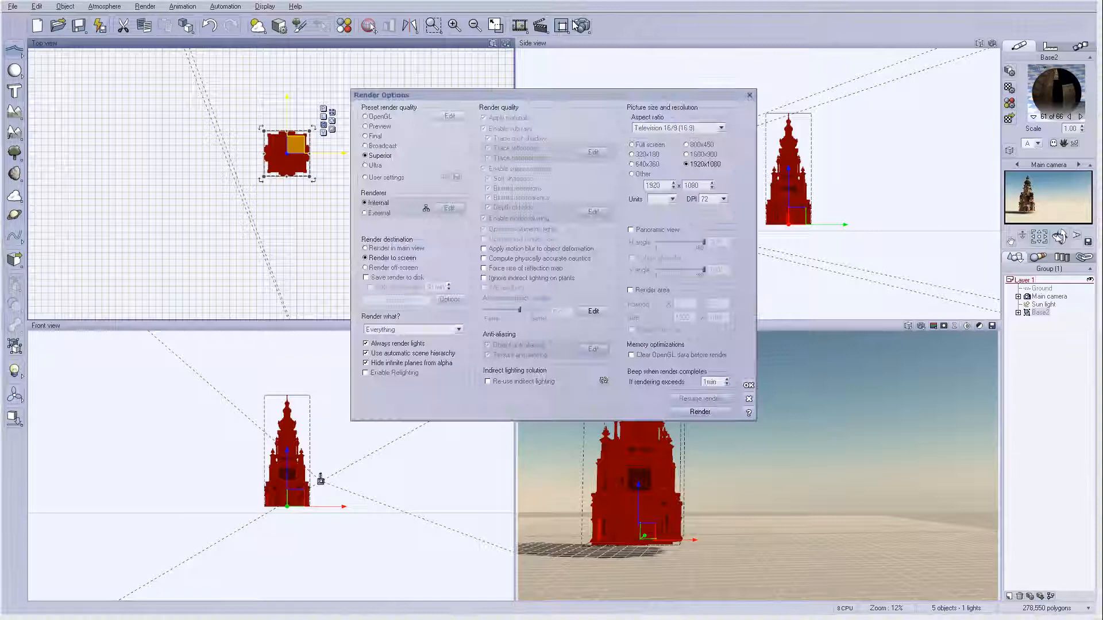
{"action": "left_click", "coordinate": [370, 128]}
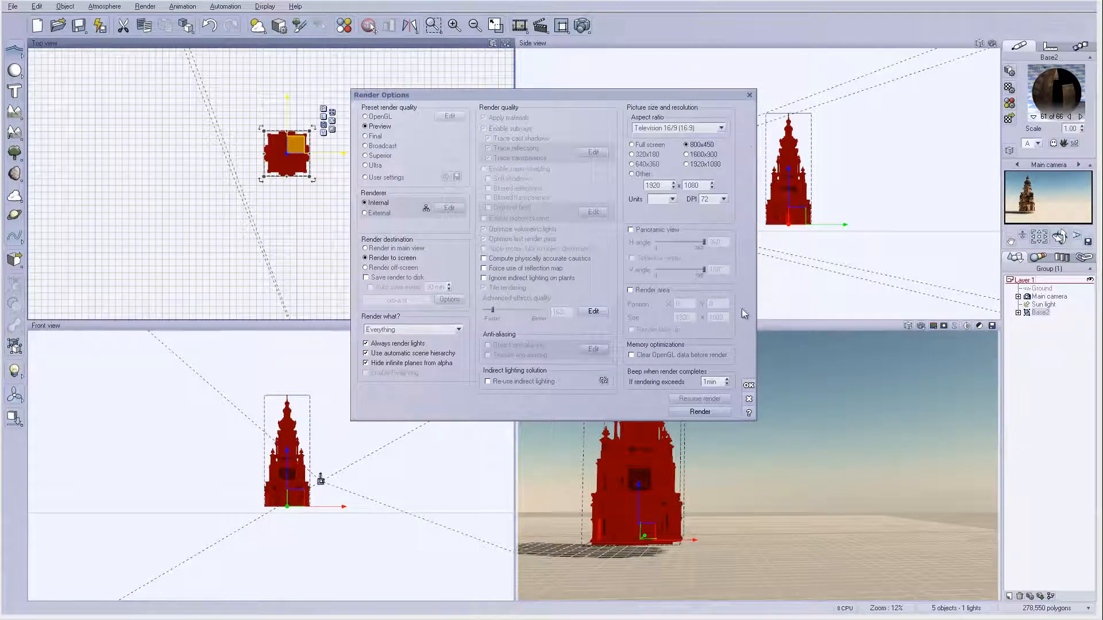
{"action": "left_click", "coordinate": [699, 412]}
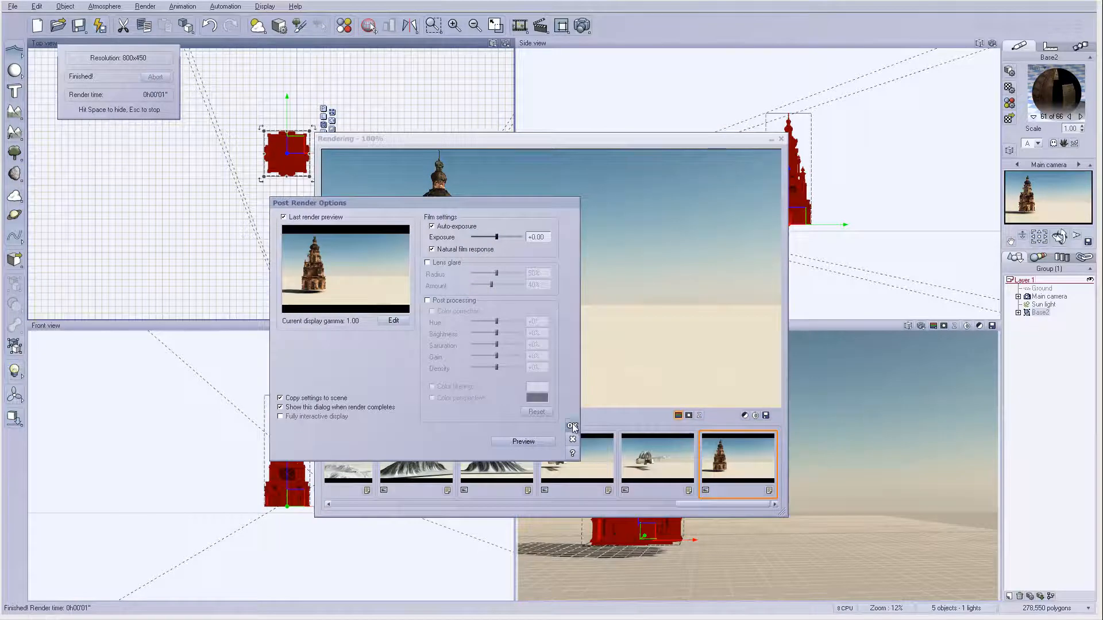
{"action": "left_click", "coordinate": [572, 426]}
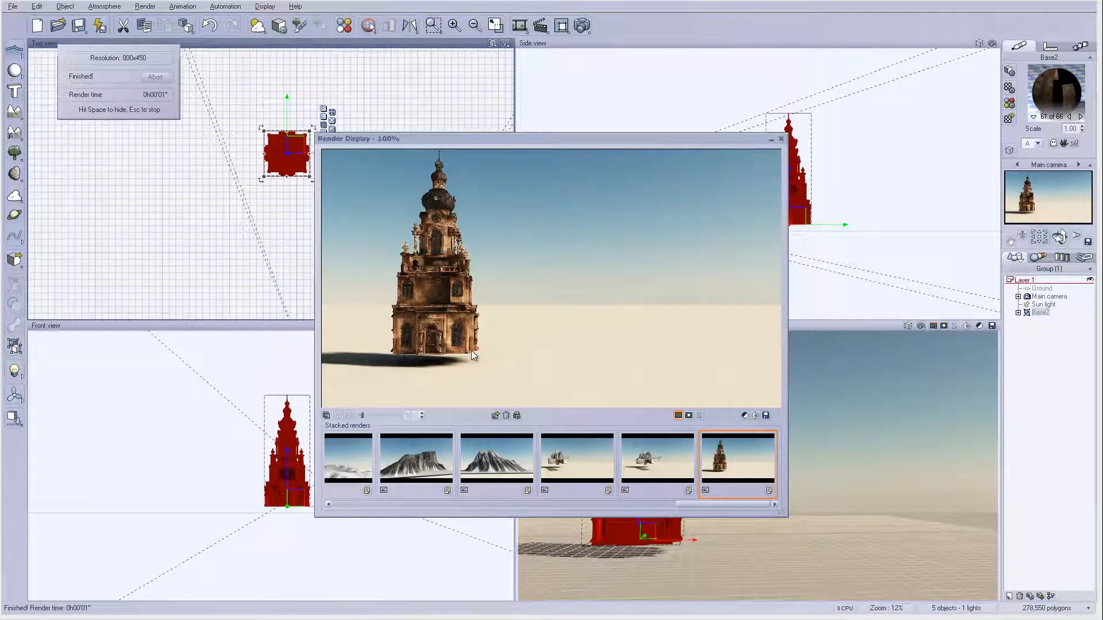
{"action": "left_click", "coordinate": [783, 137]}
Step: Tilt the main camera upward to leave more sky above the Base2 tower
{"action": "left_click", "coordinate": [1049, 296]}
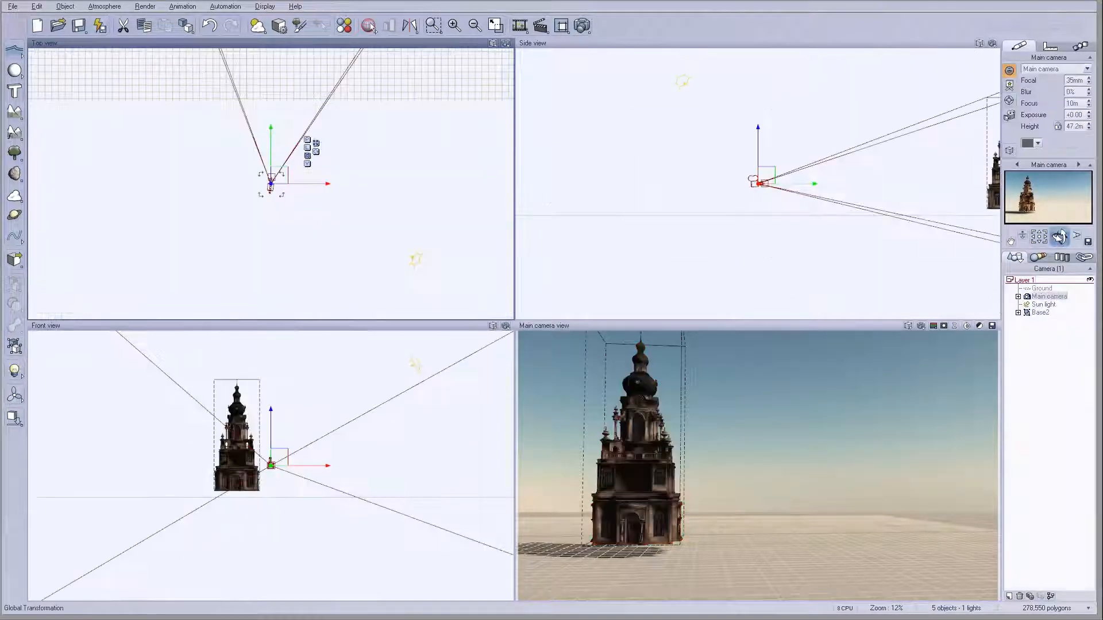
{"action": "left_click_drag", "start_coordinate": [1060, 237], "coordinate": [1059, 245]}
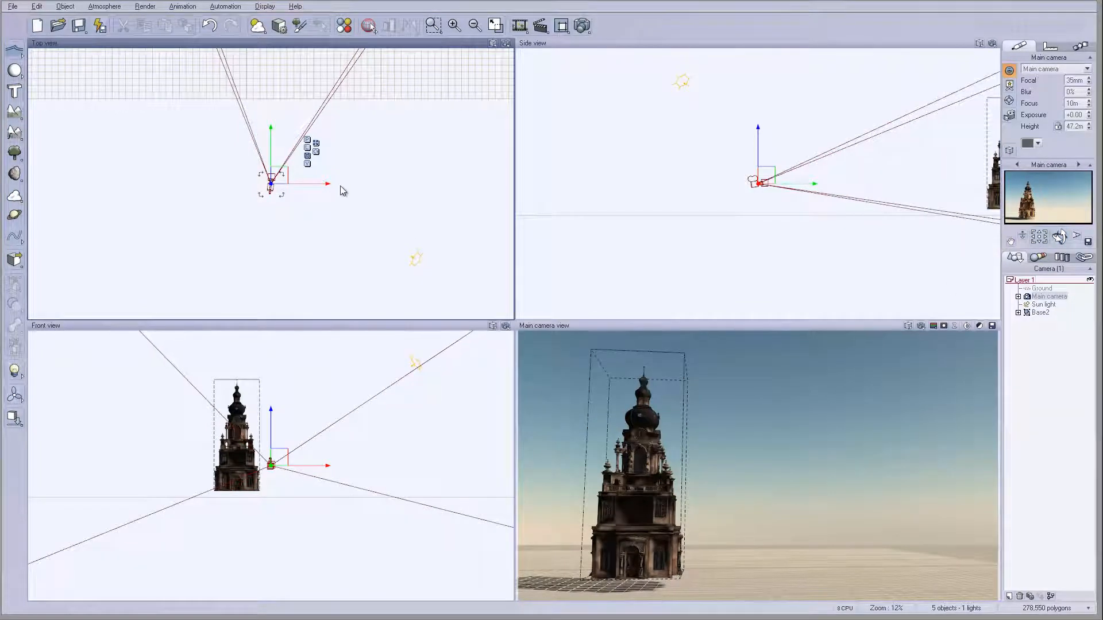
{"action": "right_click_drag", "start_coordinate": [325, 132], "coordinate": [380, 183]}
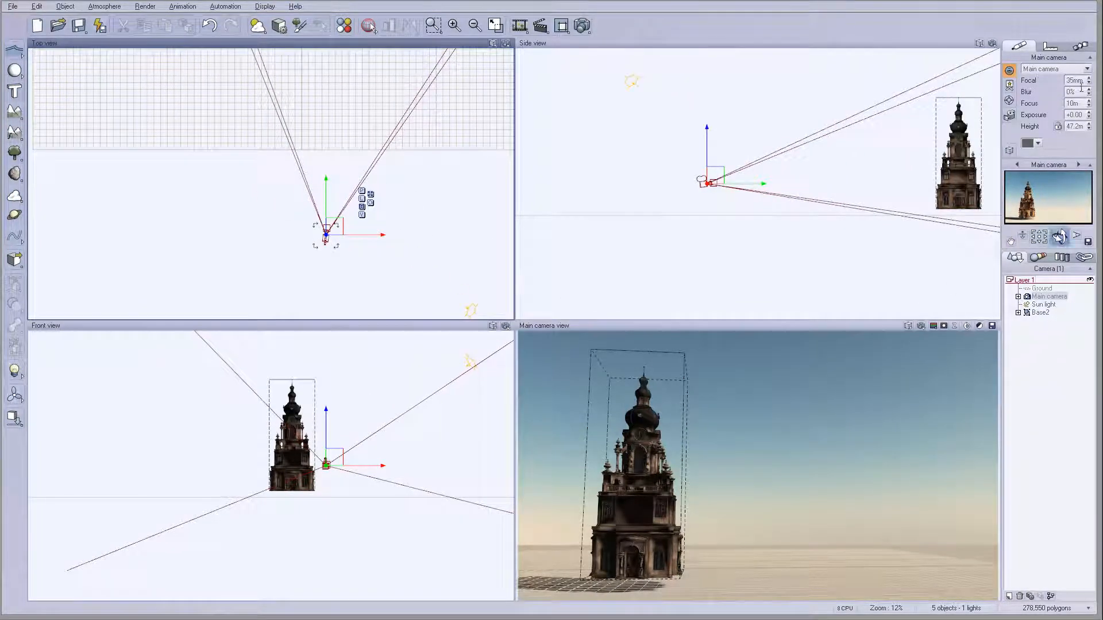
Step: Set the main camera's focal length to 55 mm
{"action": "left_click", "coordinate": [1071, 80]}
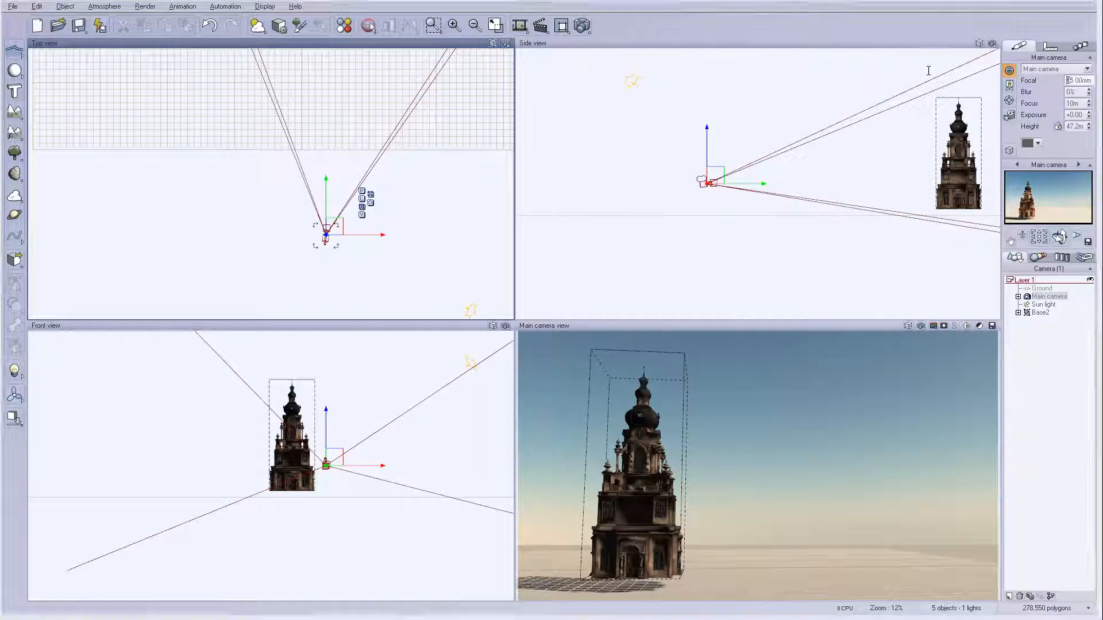
{"action": "type", "text": "5"}
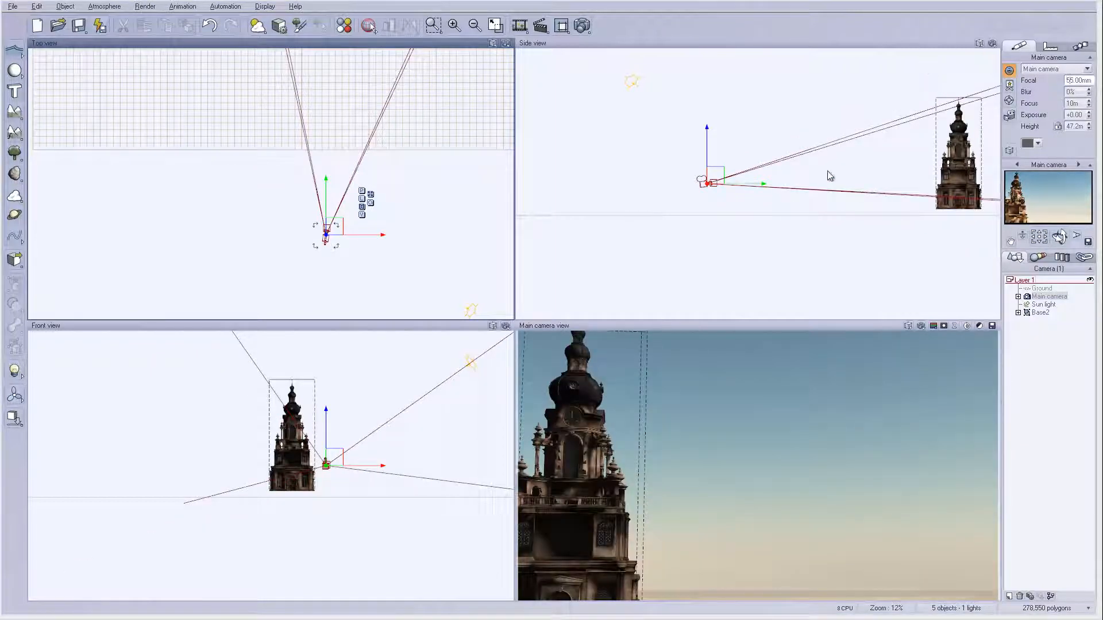
{"action": "key", "text": "Return"}
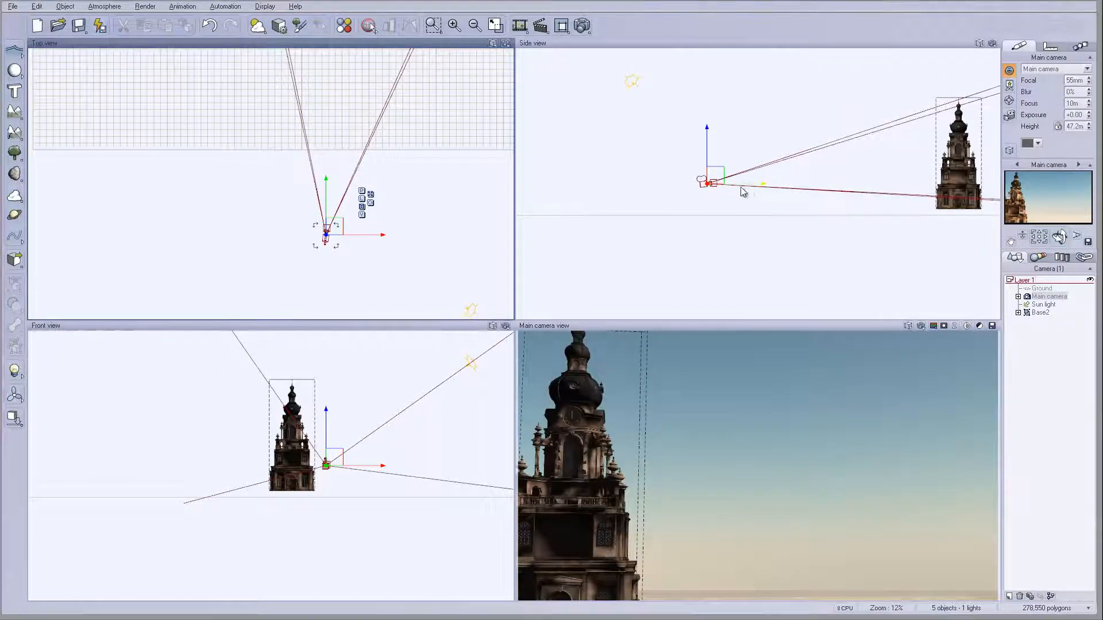
Step: Move the main camera farther back from Base2 and re-aim it so the whole tower fits in the frame
{"action": "left_click_drag", "start_coordinate": [743, 191], "coordinate": [534, 195]}
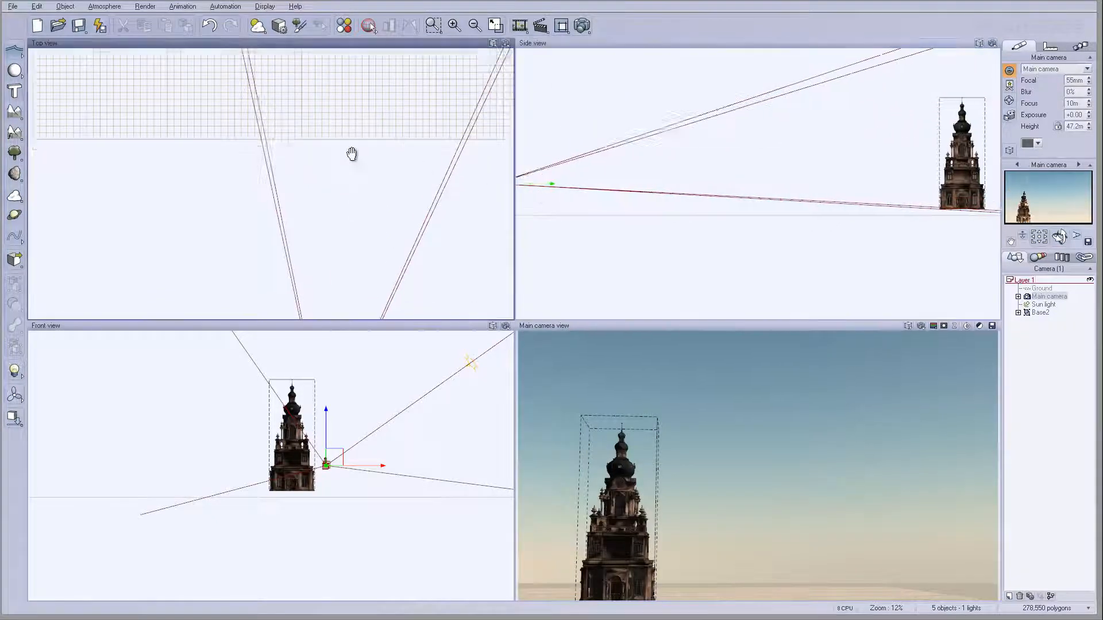
{"action": "scroll", "coordinate": [352, 153], "scroll_direction": "down", "scroll_amount": 3}
{"action": "mouse_move", "coordinate": [352, 167]}
{"action": "left_mouse_down"}
{"action": "mouse_move", "coordinate": [360, 228]}
{"action": "mouse_move", "coordinate": [367, 148]}
{"action": "mouse_move", "coordinate": [352, 167]}
{"action": "left_mouse_up"}
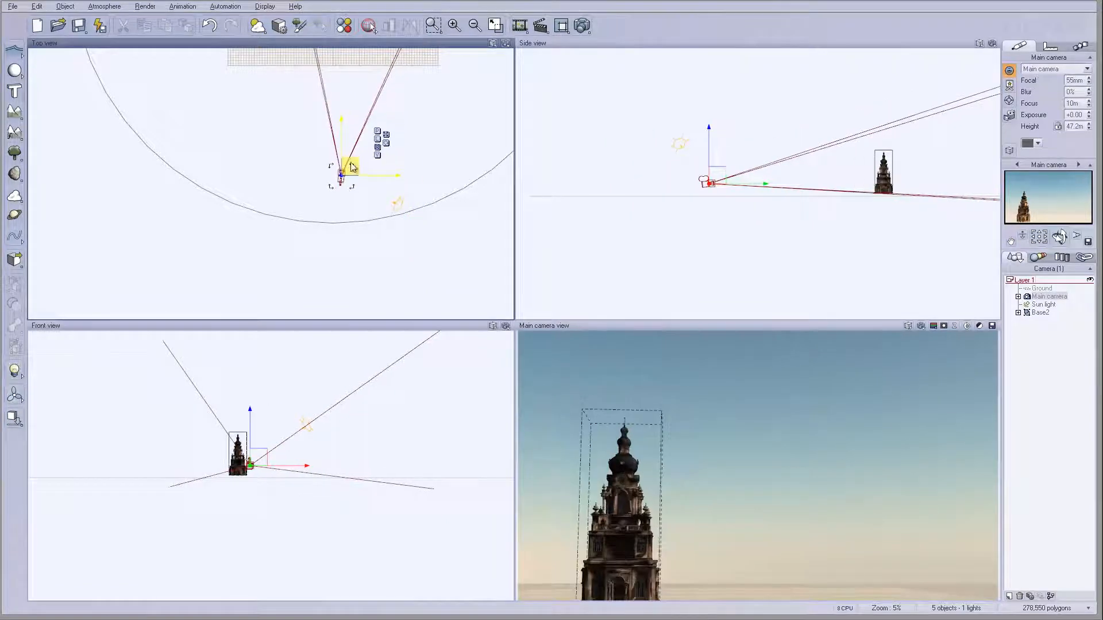
{"action": "left_click", "coordinate": [1060, 237]}
{"action": "mouse_move", "coordinate": [1060, 236]}
{"action": "left_mouse_down"}
{"action": "mouse_move", "coordinate": [1048, 235]}
{"action": "mouse_move", "coordinate": [1061, 238]}
{"action": "left_mouse_up"}
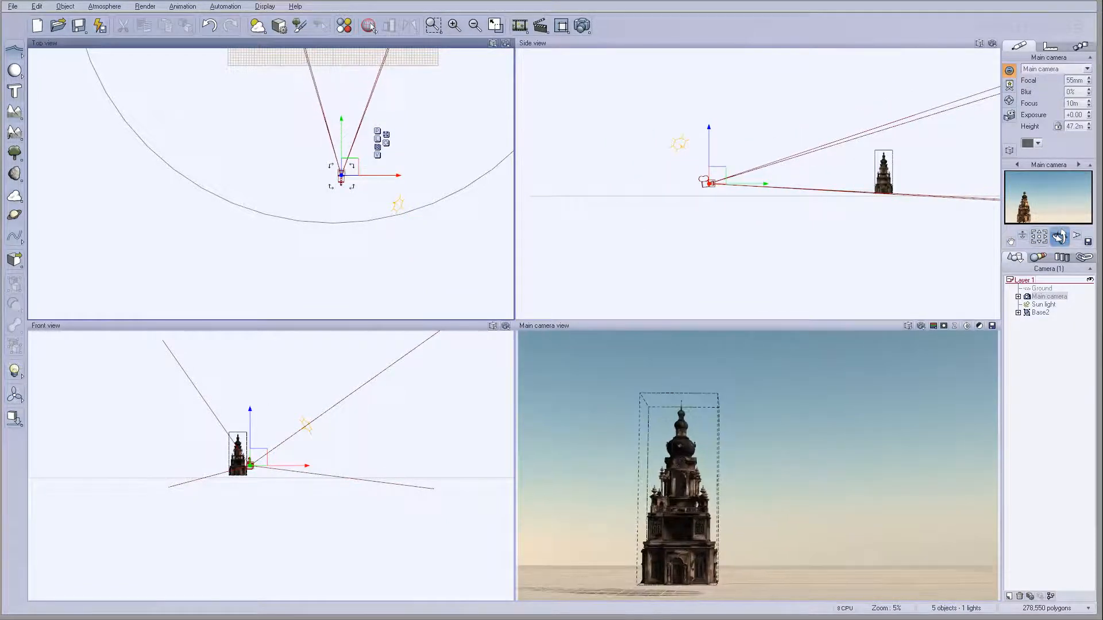
{"action": "right_click_drag", "start_coordinate": [455, 183], "coordinate": [514, 222]}
{"action": "mouse_move", "coordinate": [413, 207]}
{"action": "left_mouse_down"}
{"action": "mouse_move", "coordinate": [400, 207]}
{"action": "mouse_move", "coordinate": [410, 209]}
{"action": "left_mouse_up"}
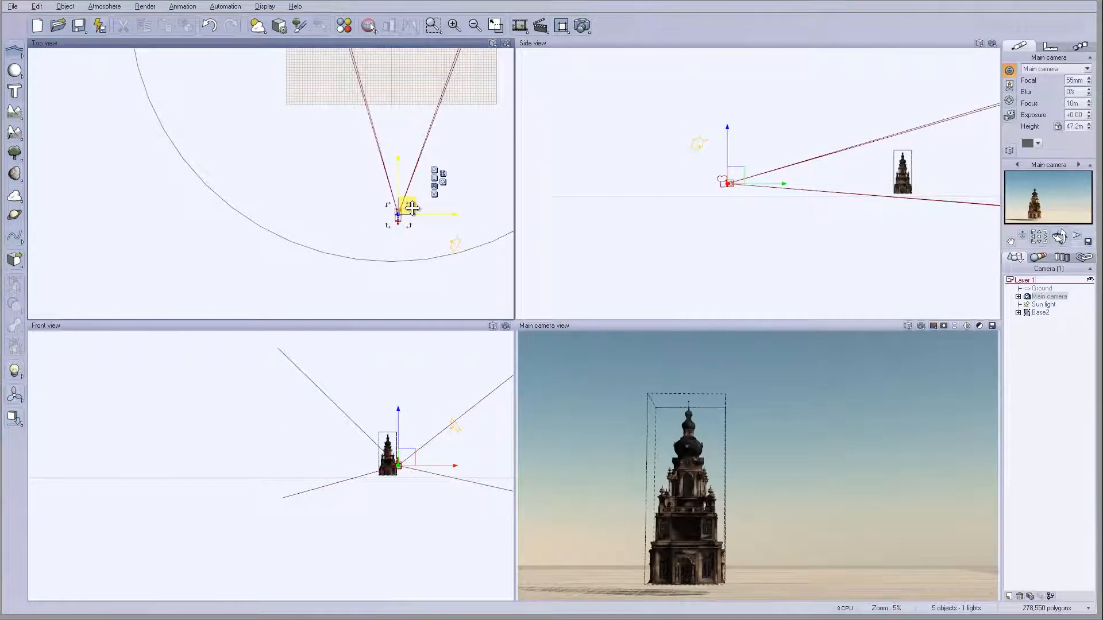
{"action": "left_click_drag", "start_coordinate": [1059, 237], "coordinate": [1054, 242]}
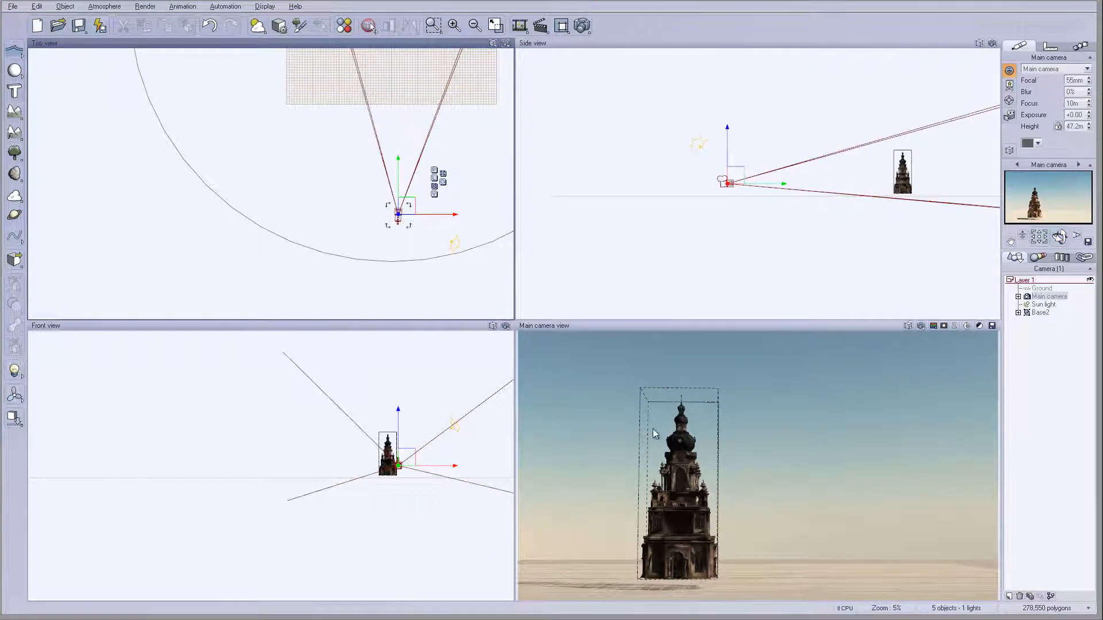
Step: Enlarge and rotate the Base2 group, then adjust its position and height close to the ground
{"action": "right_click_drag", "start_coordinate": [446, 99], "coordinate": [462, 220]}
{"action": "left_click", "coordinate": [407, 161]}
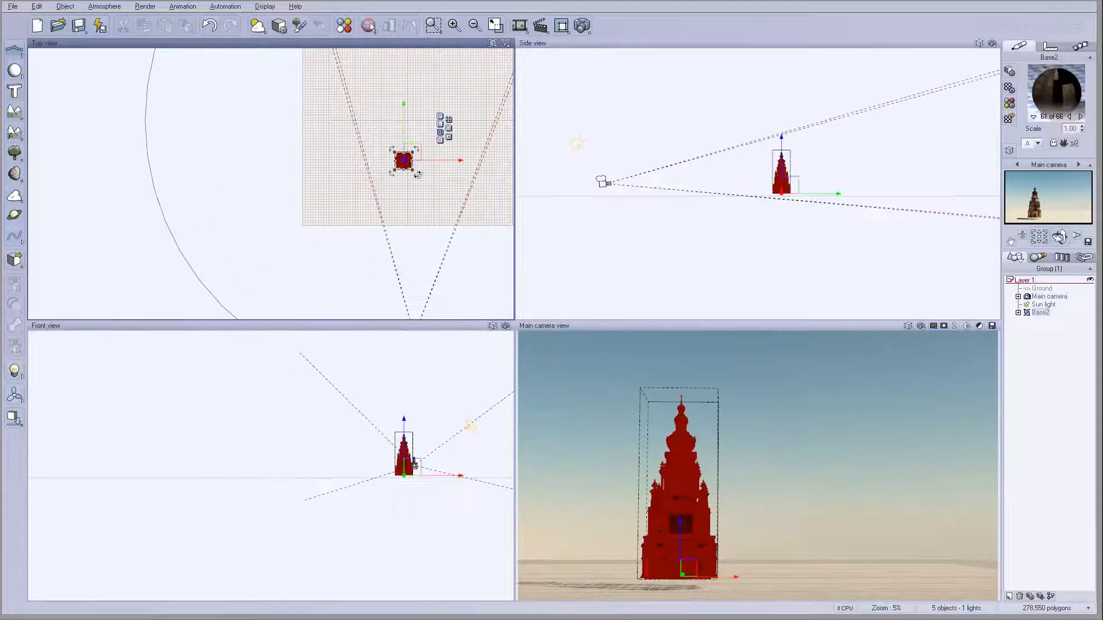
{"action": "left_click_drag", "start_coordinate": [414, 172], "coordinate": [422, 186]}
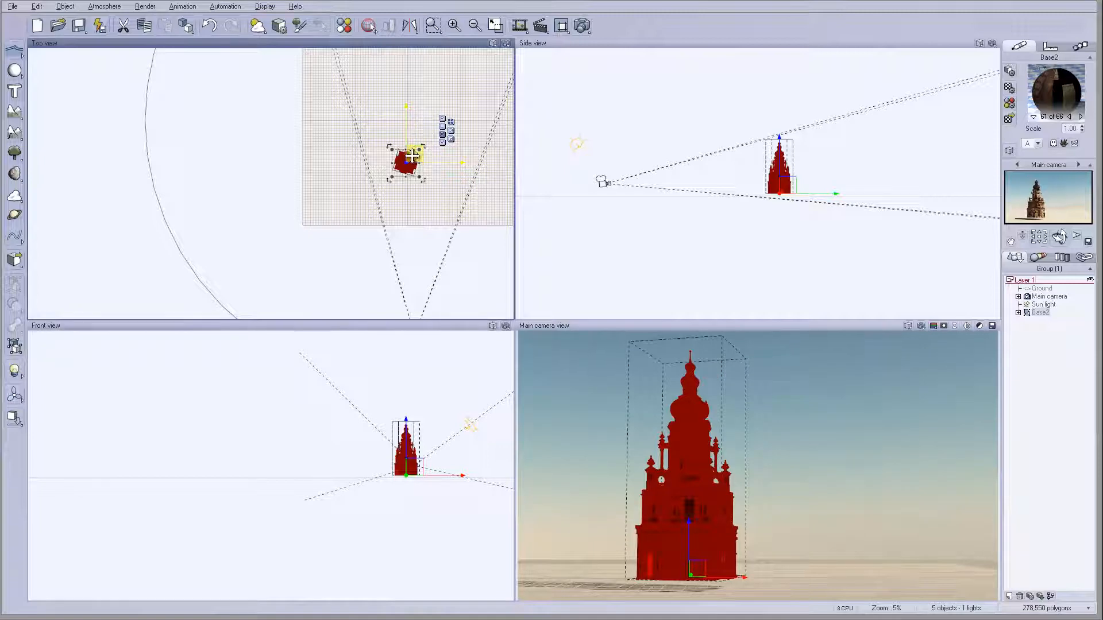
{"action": "left_click_drag", "start_coordinate": [410, 158], "coordinate": [409, 159]}
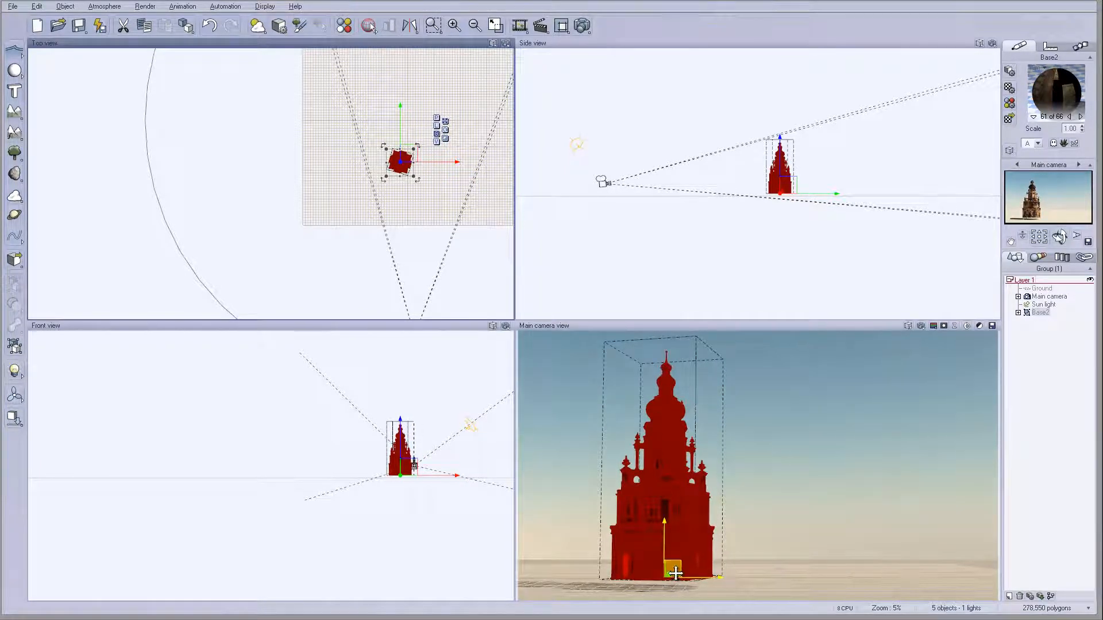
{"action": "left_click", "coordinate": [763, 175]}
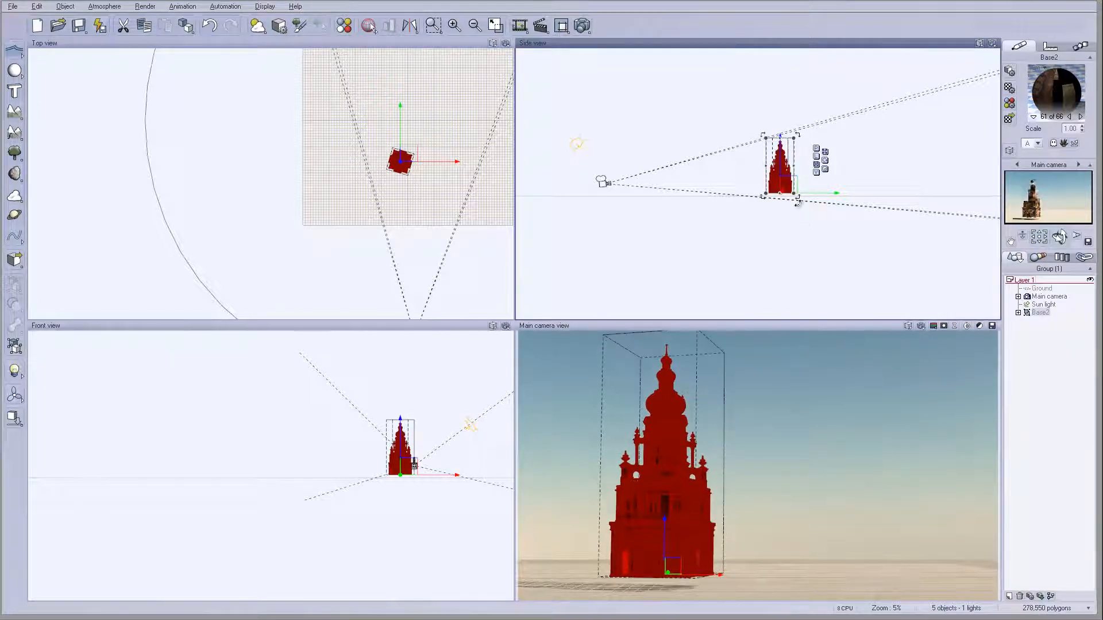
{"action": "left_click_drag", "start_coordinate": [794, 193], "coordinate": [796, 196]}
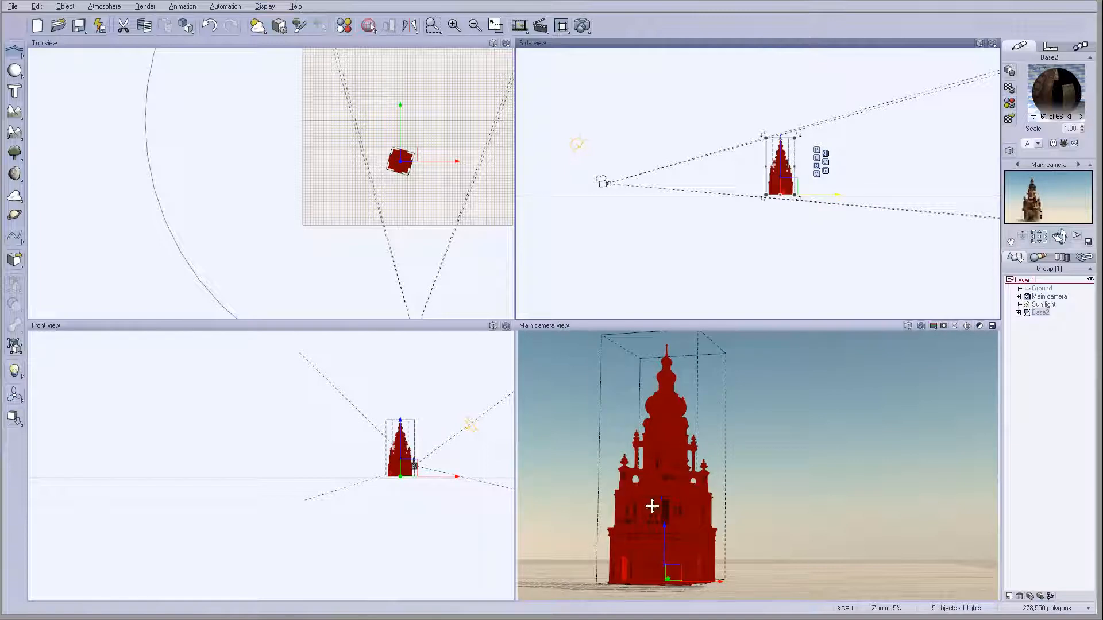
{"action": "left_click_drag", "start_coordinate": [793, 175], "coordinate": [797, 180]}
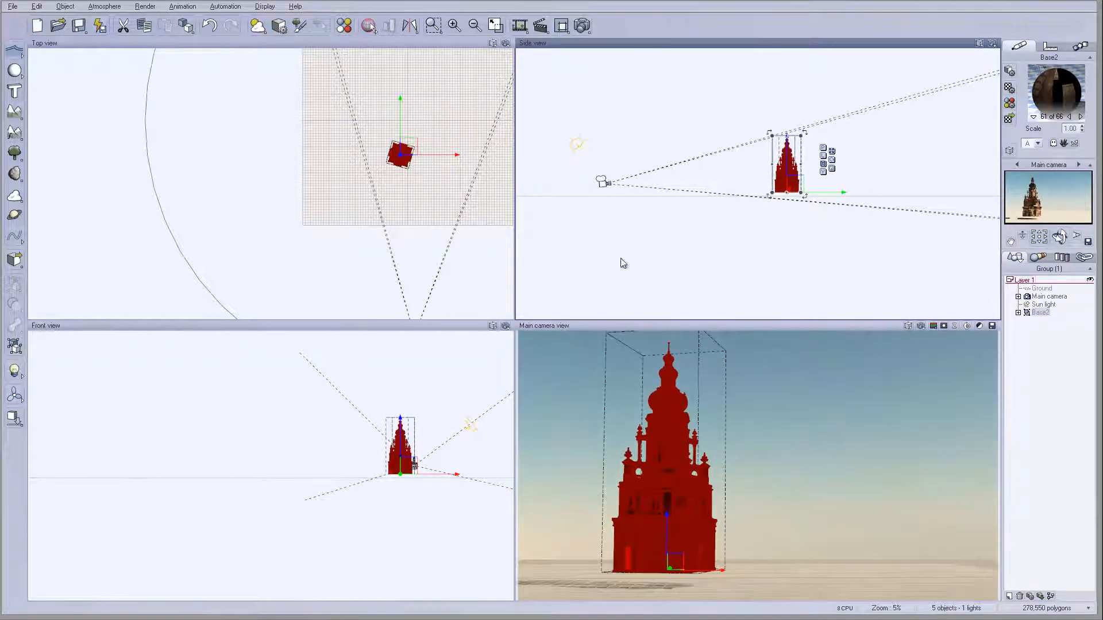
Step: Render the scene to screen at Superior quality and 1920x1080
{"action": "left_click", "coordinate": [582, 26]}
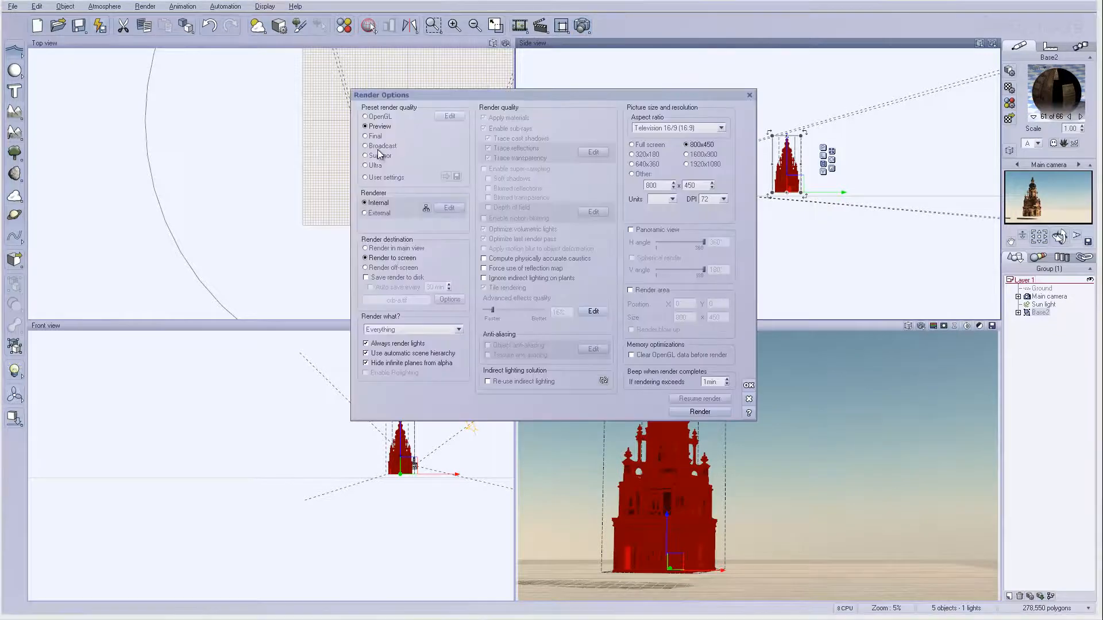
{"action": "left_click", "coordinate": [379, 156]}
{"action": "left_click", "coordinate": [710, 165]}
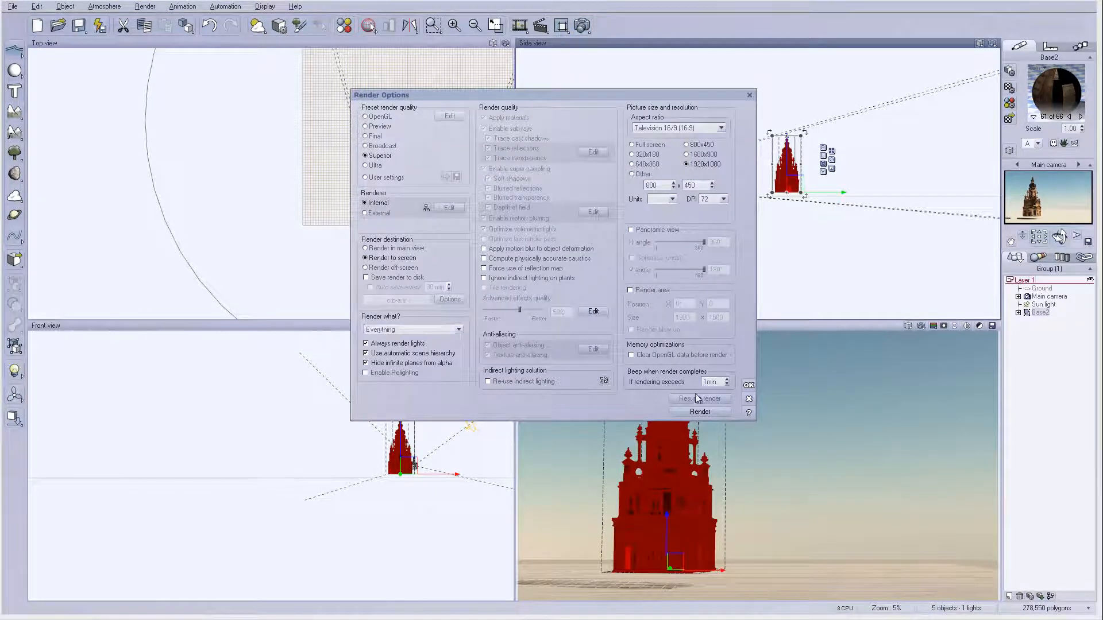
{"action": "left_click", "coordinate": [699, 412]}
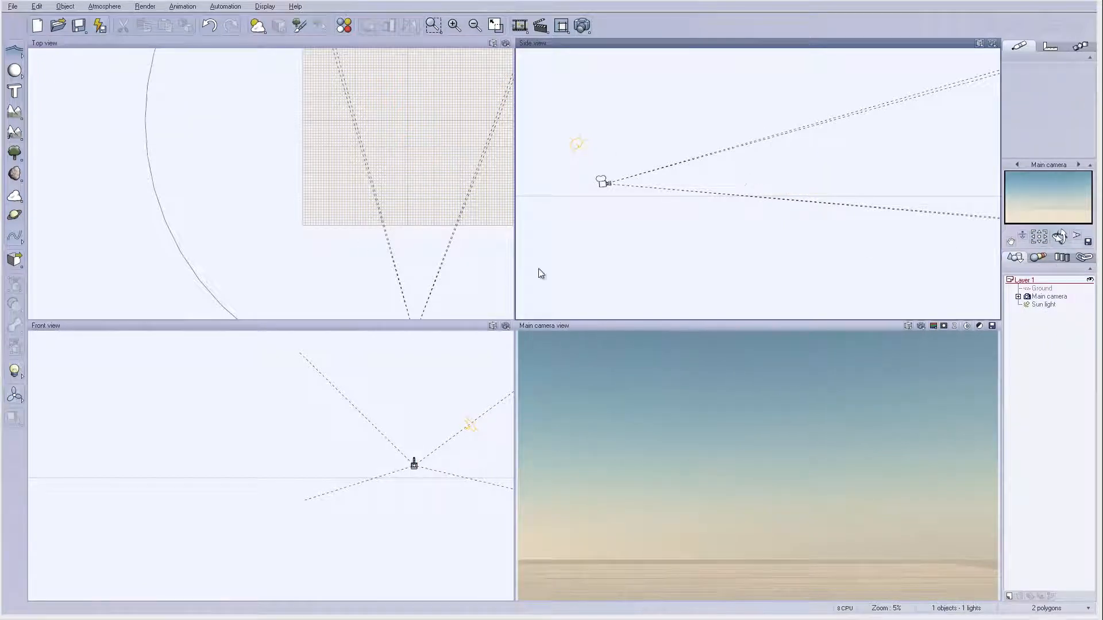
Step: Import the Poser scene figure.pz3 as a single frame with its figures grouped as single meshes
{"action": "right_click_drag", "start_coordinate": [781, 155], "coordinate": [702, 192]}
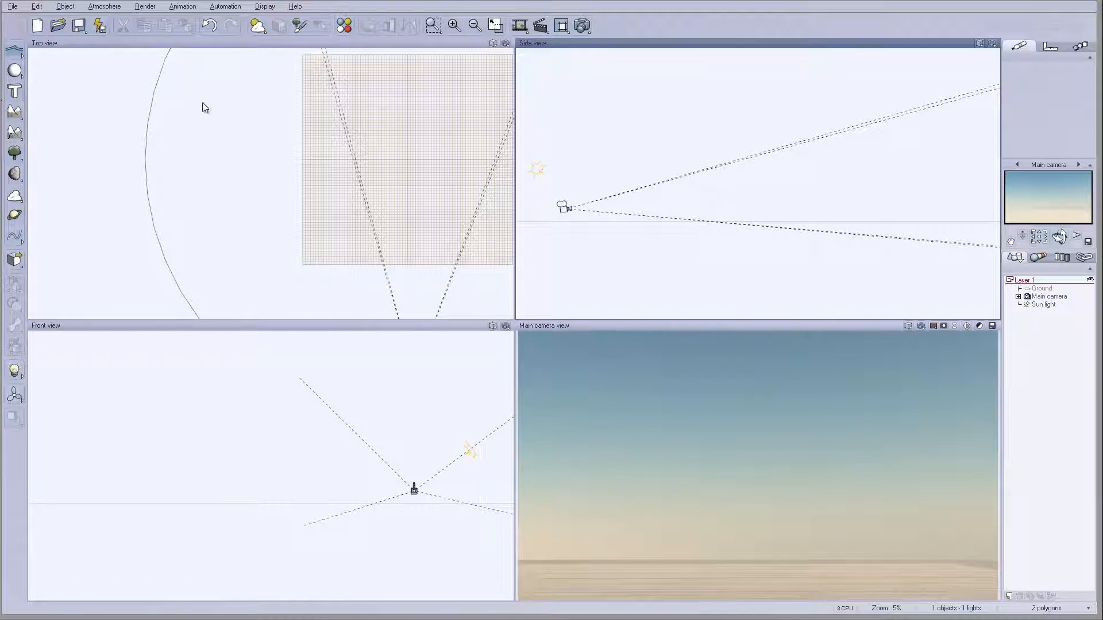
{"action": "left_click", "coordinate": [12, 8]}
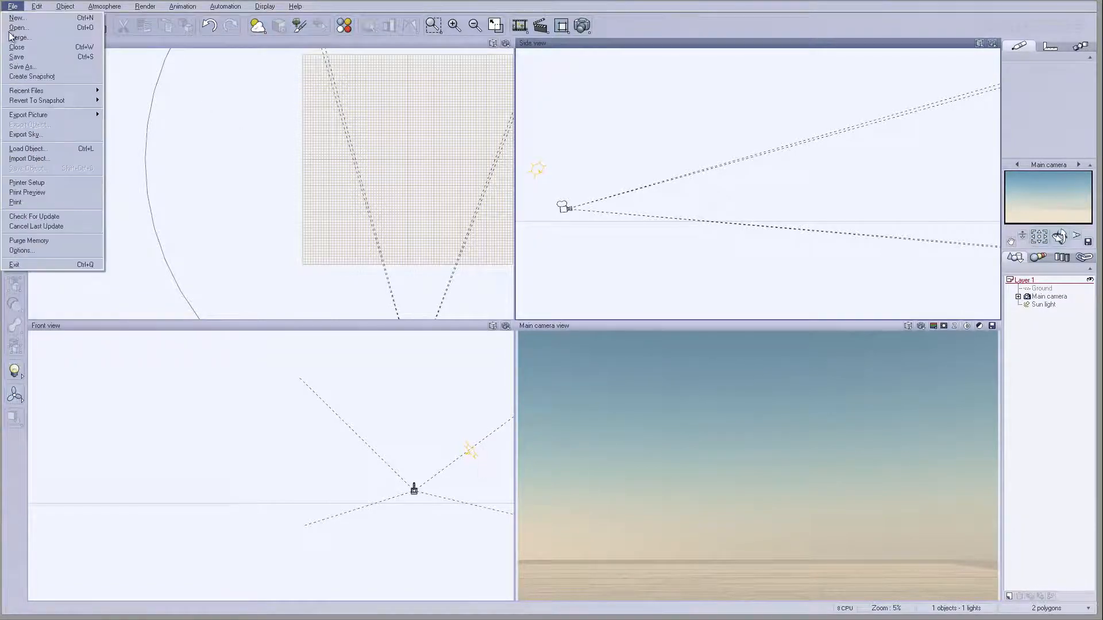
{"action": "left_click", "coordinate": [47, 161]}
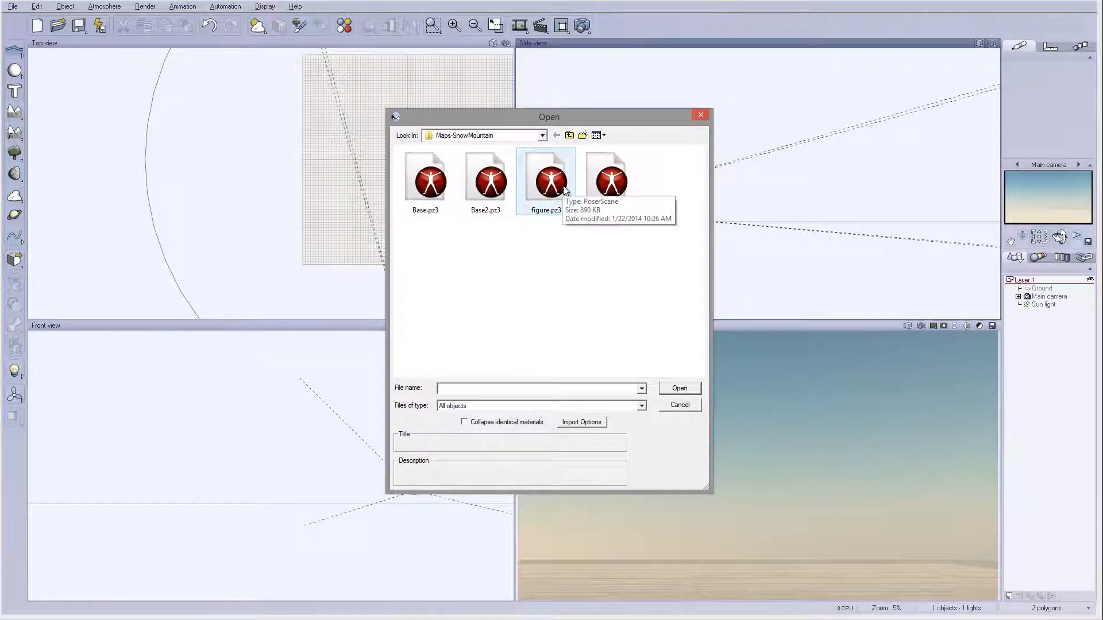
{"action": "left_click", "coordinate": [564, 191]}
{"action": "left_click", "coordinate": [683, 391]}
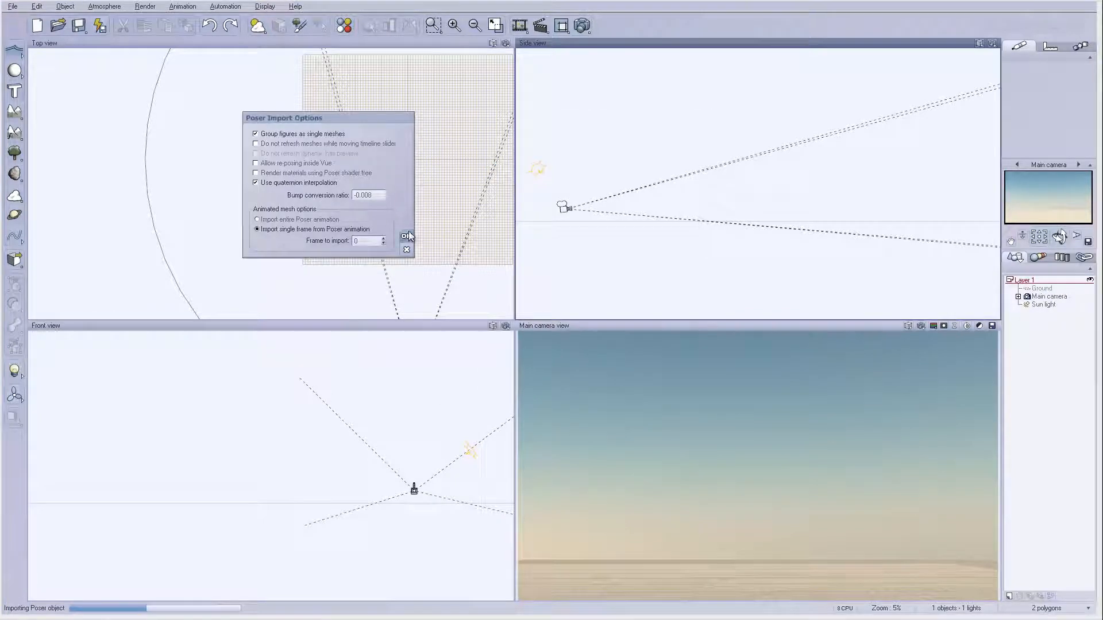
{"action": "left_click", "coordinate": [407, 236]}
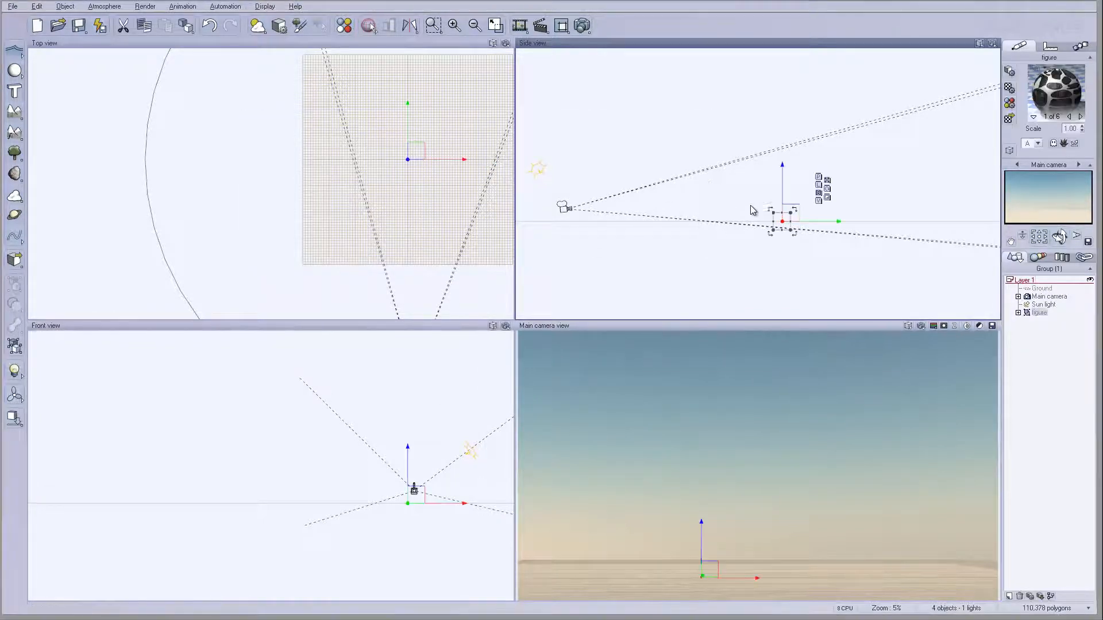
Step: Enlarge the imported figure group, raise it above the ground and move it toward the camera
{"action": "scroll", "coordinate": [759, 211], "scroll_direction": "up", "scroll_amount": 3}
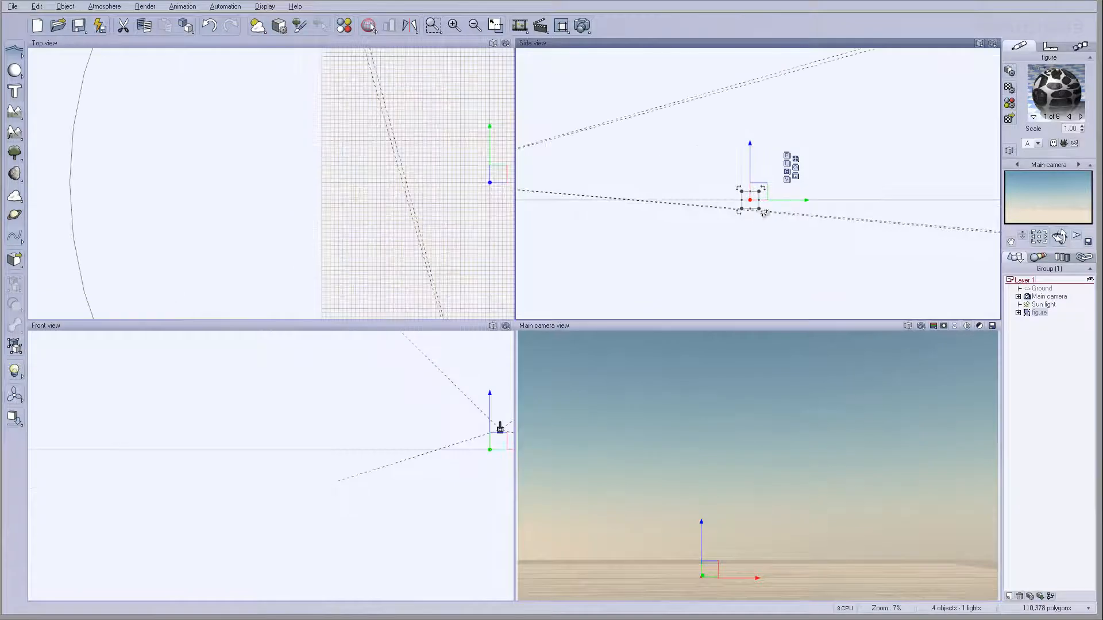
{"action": "left_click_drag", "start_coordinate": [758, 192], "coordinate": [590, 184]}
{"action": "right_click_drag", "start_coordinate": [371, 155], "coordinate": [199, 54]}
{"action": "scroll", "coordinate": [339, 244], "scroll_direction": "up", "scroll_amount": 5}
{"action": "right_click_drag", "start_coordinate": [742, 146], "coordinate": [783, 184]}
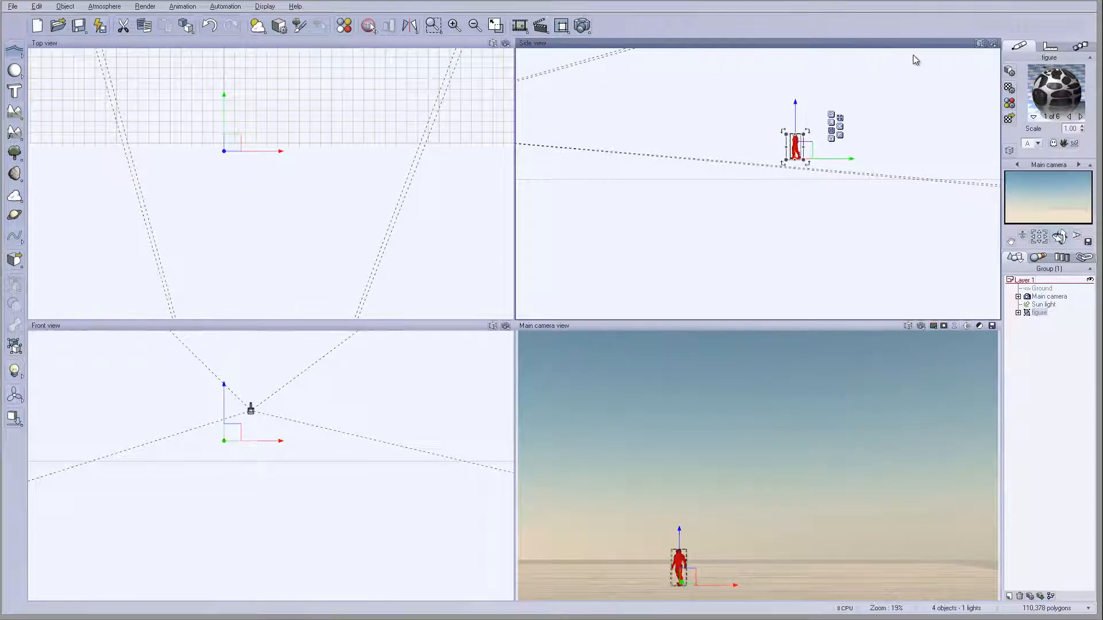
Step: Bring the figure closer to the camera, enlarge it further, and rotate it about its vertical axis
{"action": "right_click_drag", "start_coordinate": [260, 207], "coordinate": [377, 214]}
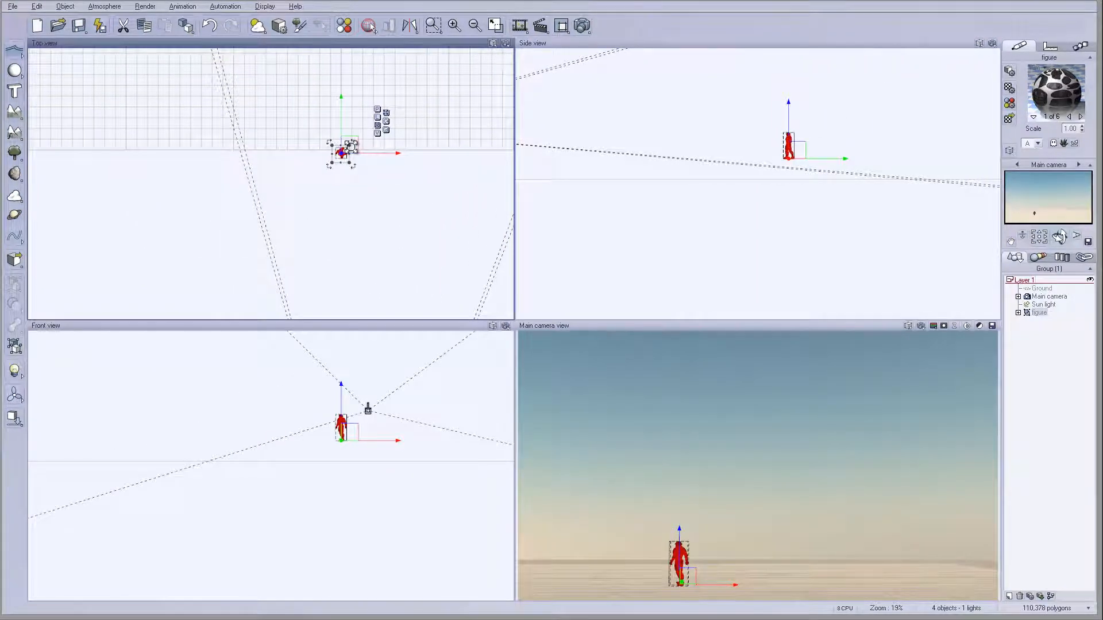
{"action": "left_click_drag", "start_coordinate": [359, 156], "coordinate": [346, 241]}
{"action": "left_click_drag", "start_coordinate": [737, 133], "coordinate": [775, 113]}
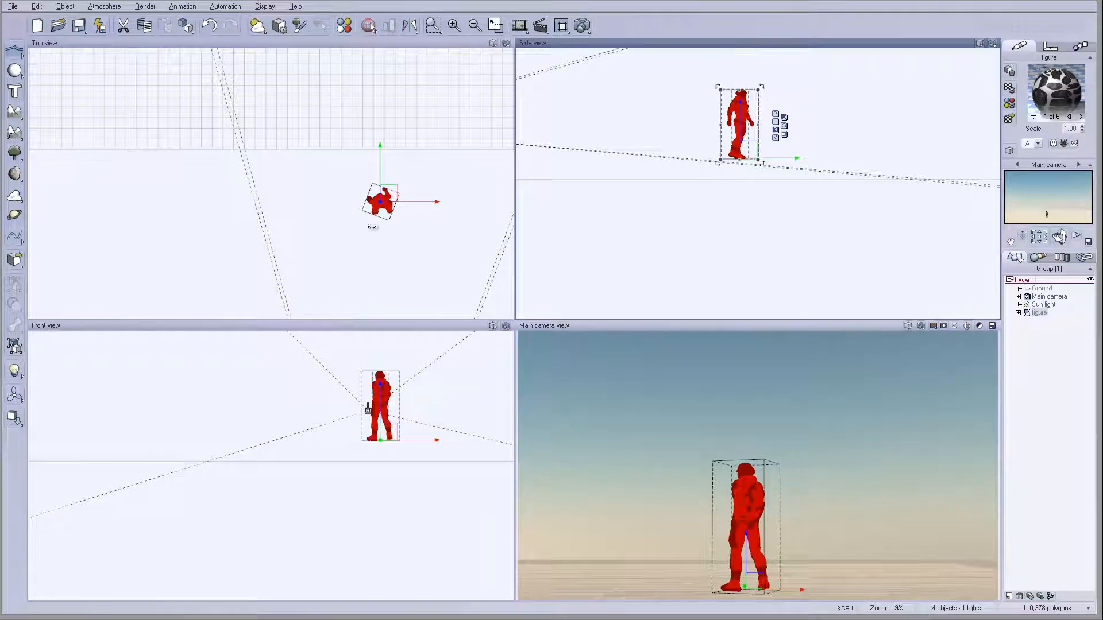
{"action": "left_click_drag", "start_coordinate": [391, 196], "coordinate": [394, 204]}
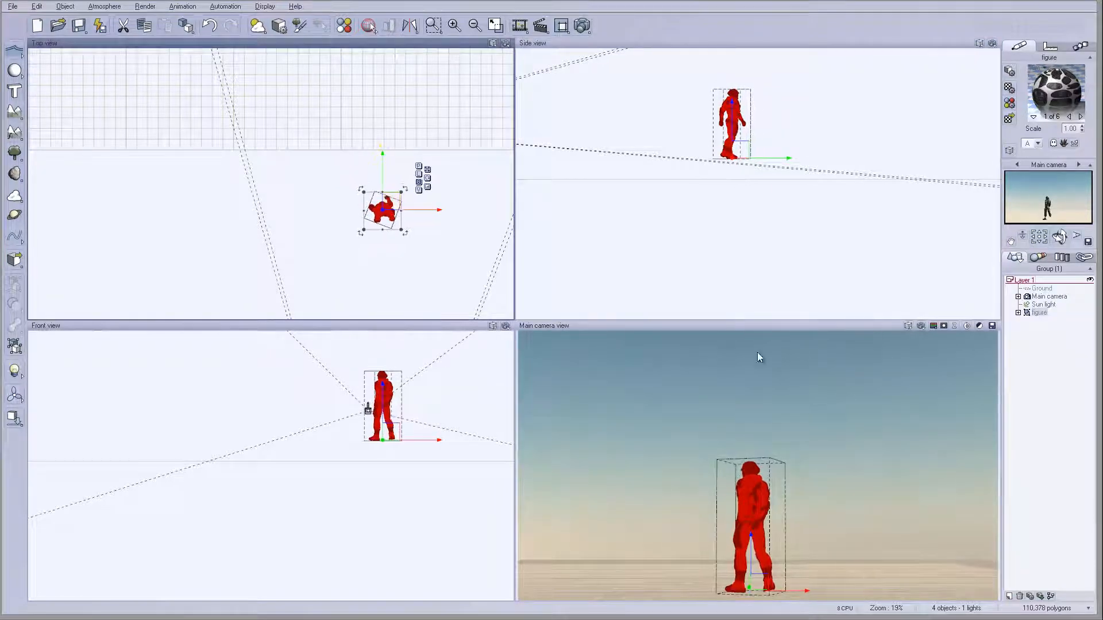
{"action": "right_click_drag", "start_coordinate": [773, 139], "coordinate": [775, 159]}
{"action": "left_click_drag", "start_coordinate": [746, 168], "coordinate": [748, 172]}
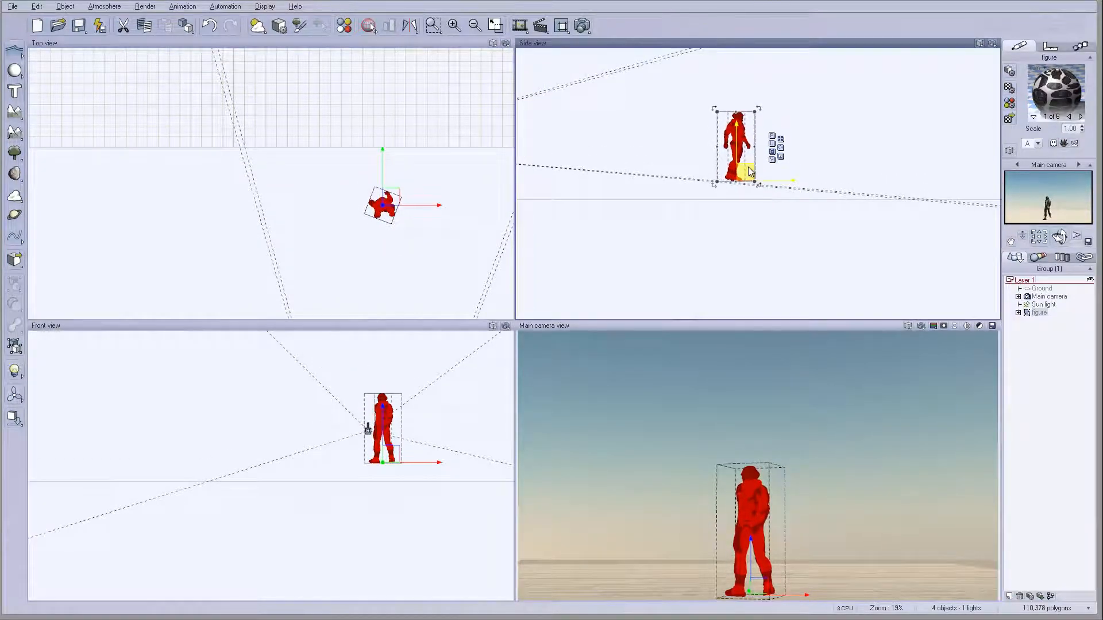
Step: Raise the main camera to a height of about 66.5 m and tilt it down to frame the whole figure
{"action": "left_click", "coordinate": [1049, 297]}
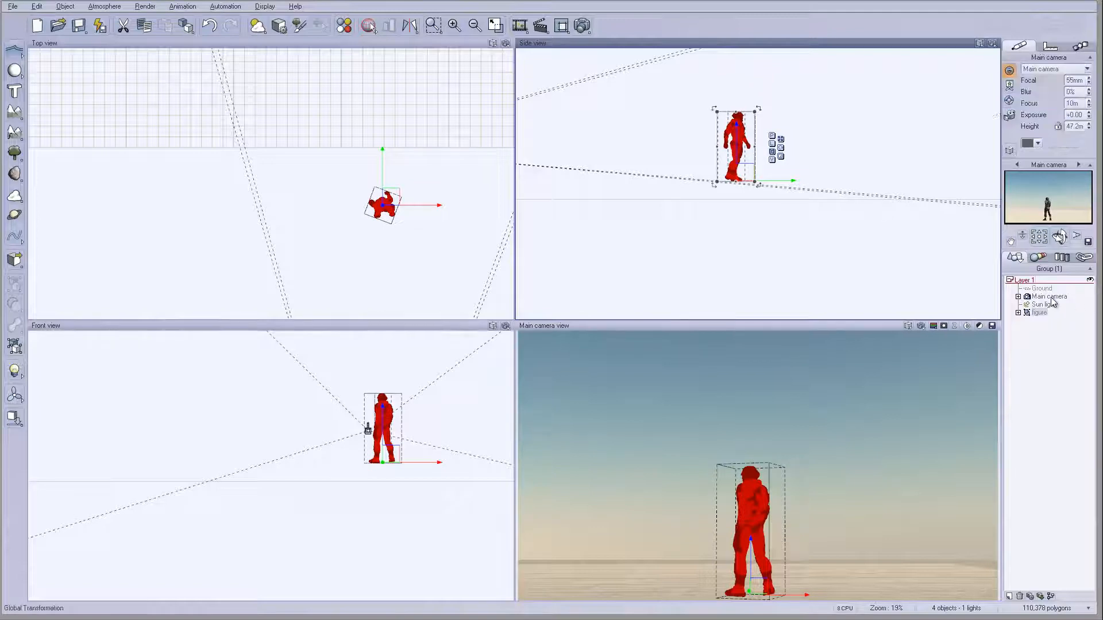
{"action": "right_click_drag", "start_coordinate": [848, 204], "coordinate": [635, 209]}
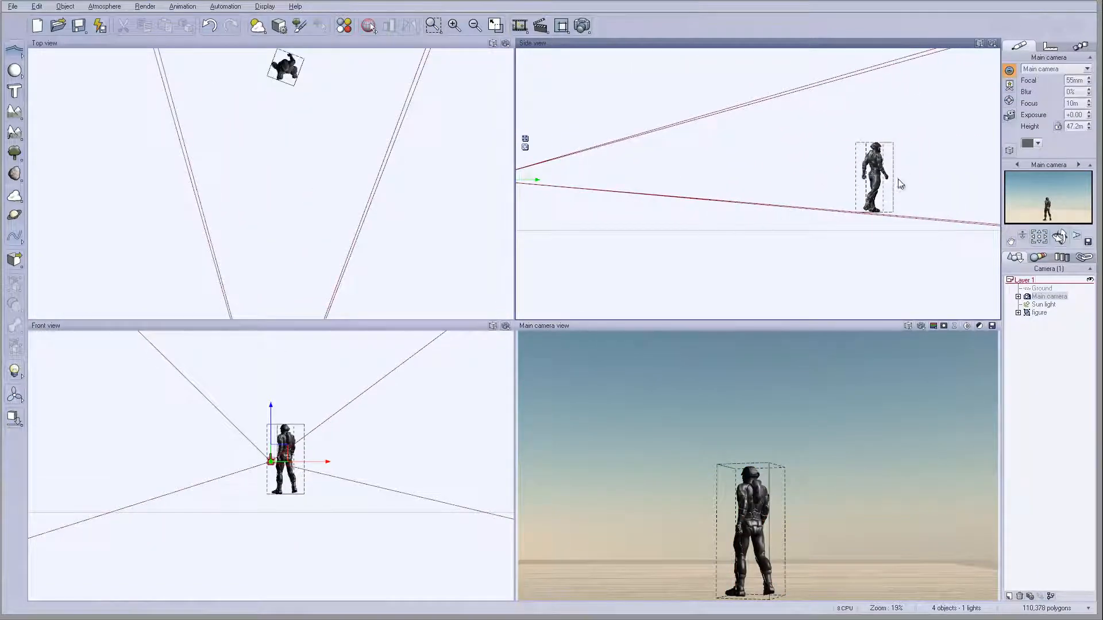
{"action": "left_click", "coordinate": [883, 214]}
{"action": "left_click_drag", "start_coordinate": [898, 214], "coordinate": [901, 217]}
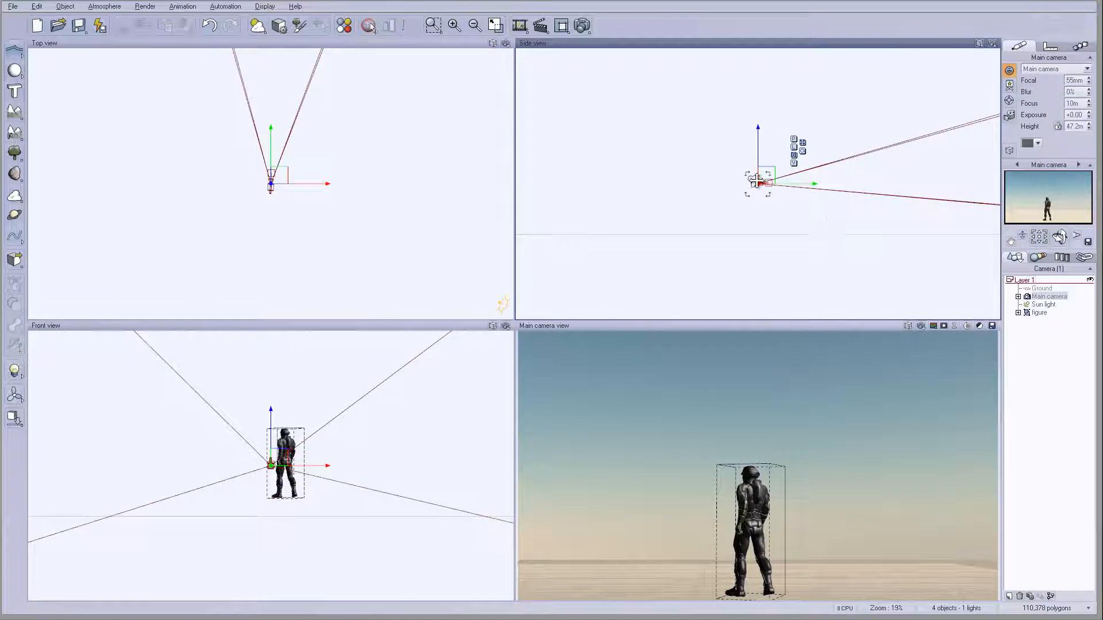
{"action": "left_click_drag", "start_coordinate": [768, 183], "coordinate": [770, 156]}
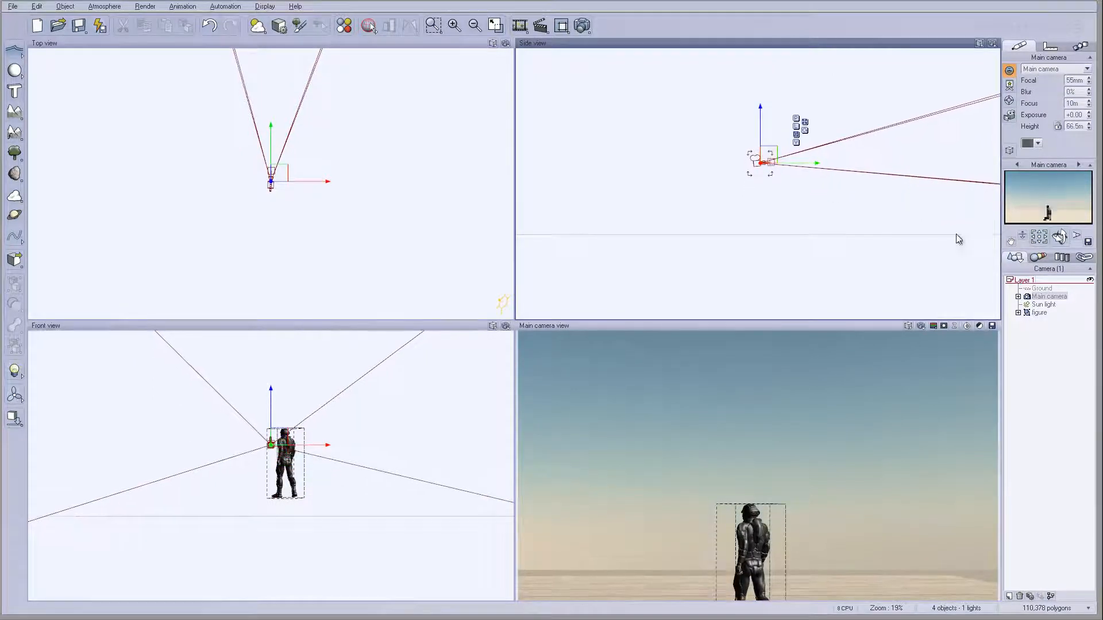
{"action": "left_click_drag", "start_coordinate": [1059, 237], "coordinate": [1057, 248]}
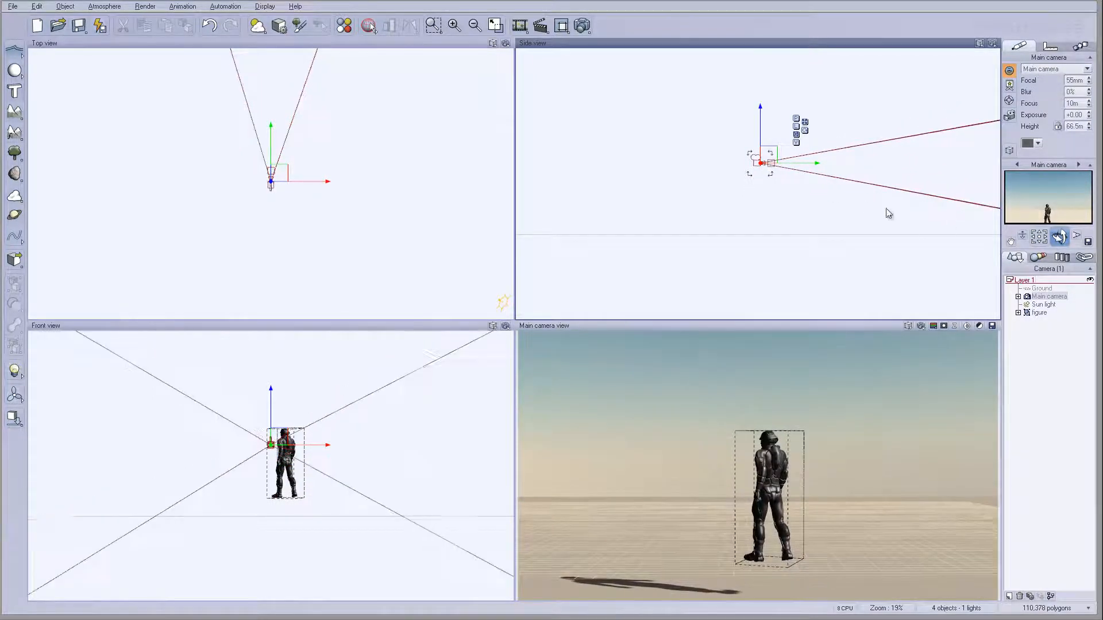
Step: Raise the main camera to about 91 m and aim it further down to show the figure and its shadow
{"action": "right_click_drag", "start_coordinate": [852, 214], "coordinate": [751, 263]}
{"action": "left_click_drag", "start_coordinate": [674, 204], "coordinate": [676, 184]}
{"action": "left_click_drag", "start_coordinate": [1059, 237], "coordinate": [1057, 244]}
Step: Move the figure group sideways toward the centre of the camera view and slightly farther from the camera
{"action": "right_click_drag", "start_coordinate": [408, 209], "coordinate": [417, 209]}
{"action": "scroll", "coordinate": [328, 193], "scroll_direction": "down", "scroll_amount": 4}
{"action": "right_click_drag", "start_coordinate": [279, 184], "coordinate": [401, 249]}
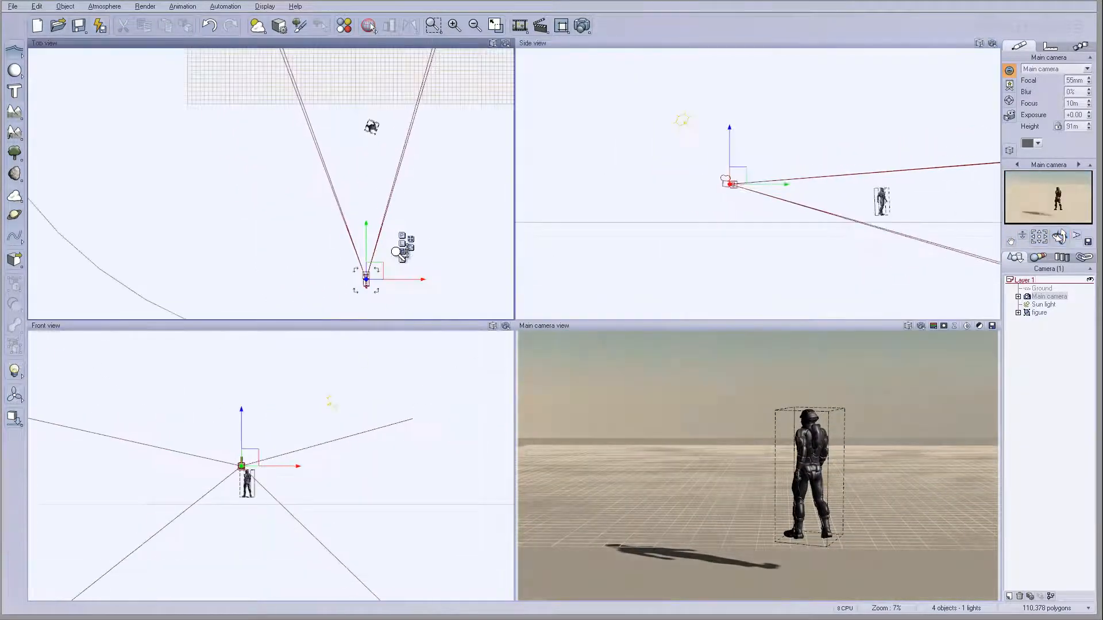
{"action": "right_click_drag", "start_coordinate": [374, 204], "coordinate": [394, 280]}
{"action": "left_click", "coordinate": [391, 202]}
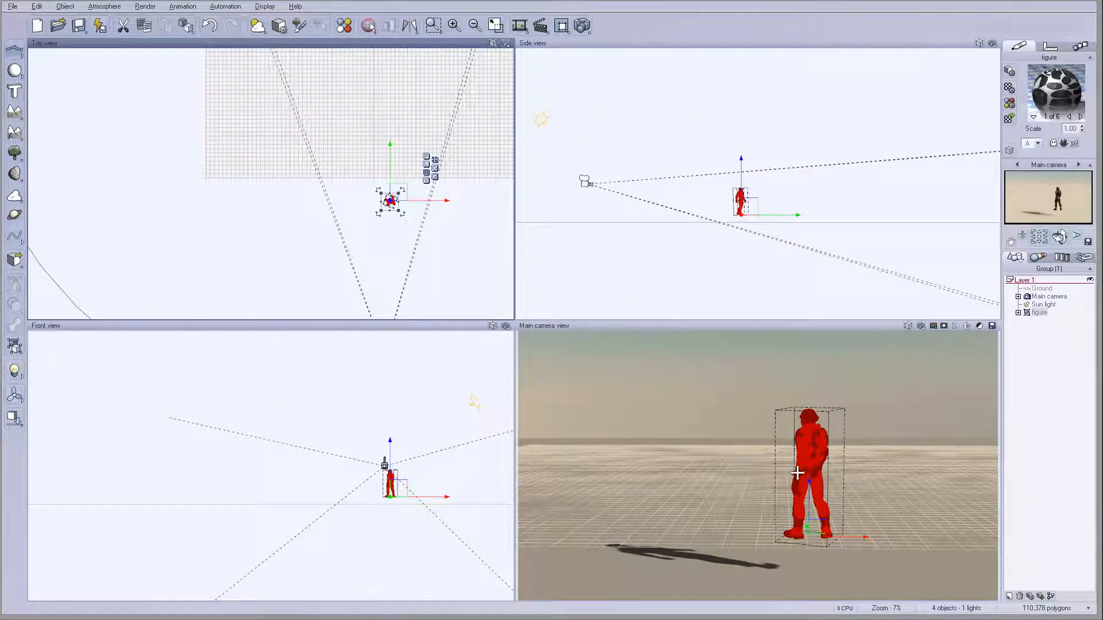
{"action": "mouse_move", "coordinate": [399, 189]}
{"action": "left_mouse_down"}
{"action": "mouse_move", "coordinate": [377, 183]}
{"action": "mouse_move", "coordinate": [390, 181]}
{"action": "left_mouse_up"}
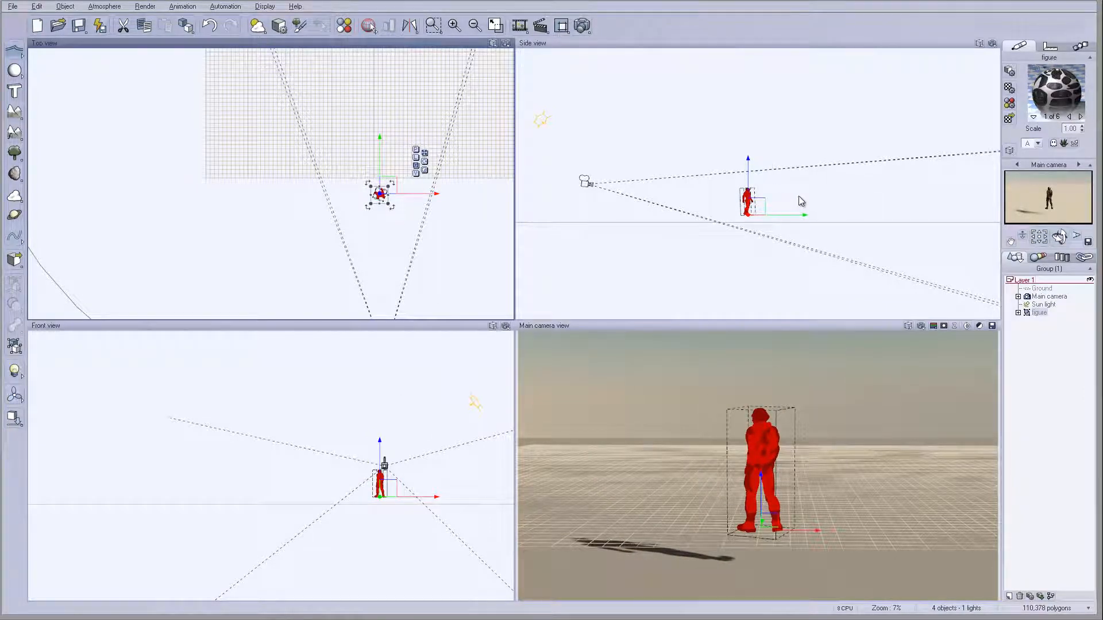
Step: Tilt the figure group slightly in the side view so that its head leans toward the camera
{"action": "left_click", "coordinate": [555, 177]}
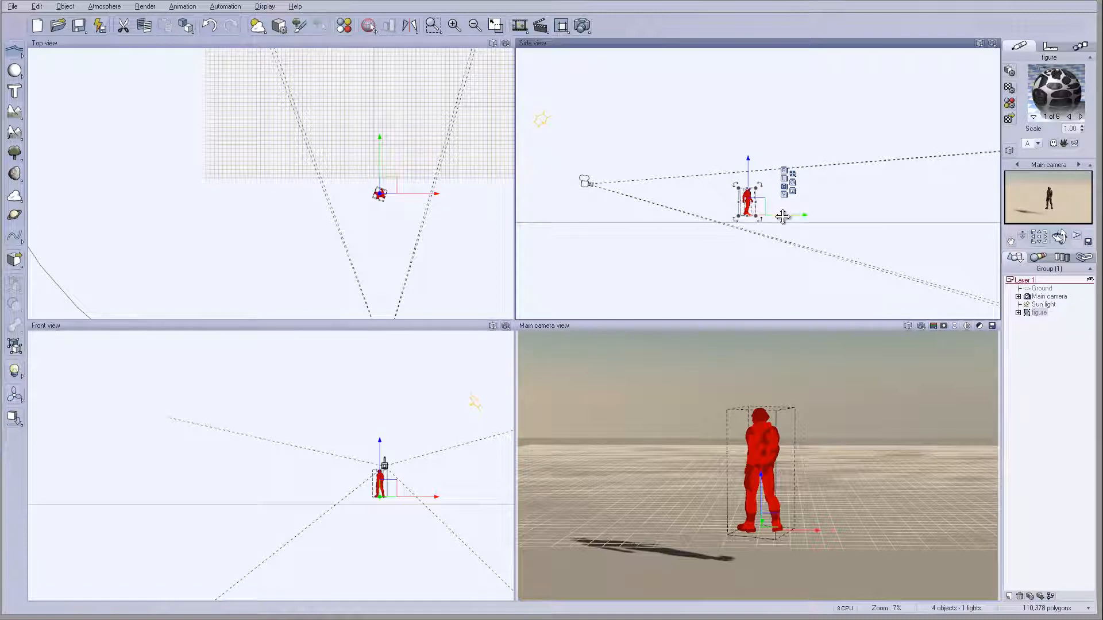
{"action": "scroll", "coordinate": [782, 216], "scroll_direction": "up", "scroll_amount": 3}
{"action": "left_click_drag", "start_coordinate": [722, 223], "coordinate": [726, 228]}
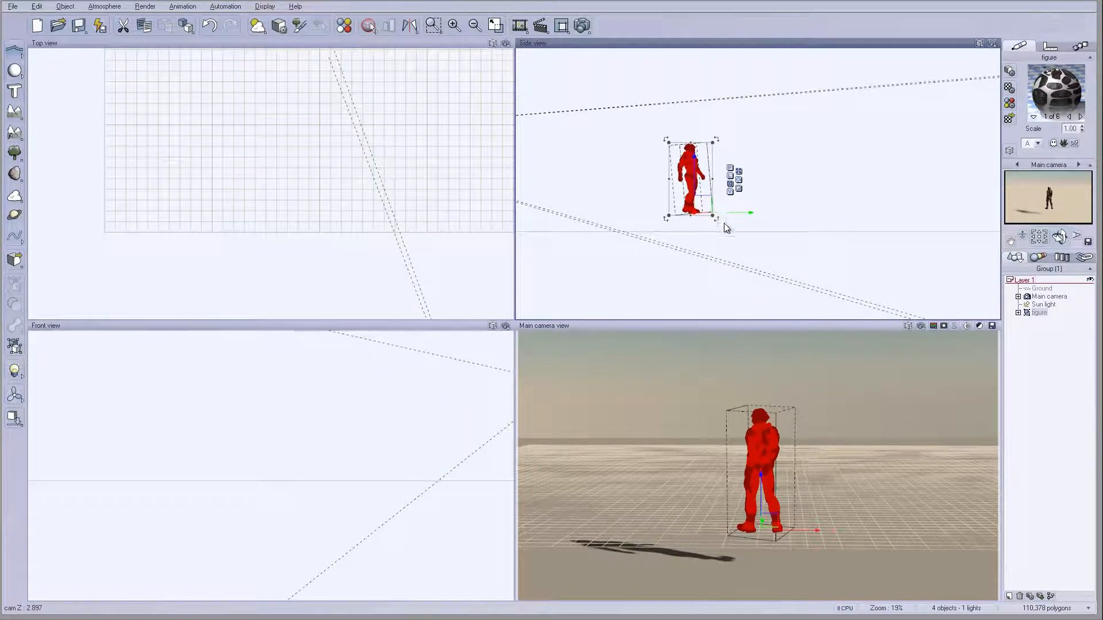
{"action": "right_click_drag", "start_coordinate": [794, 204], "coordinate": [926, 227]}
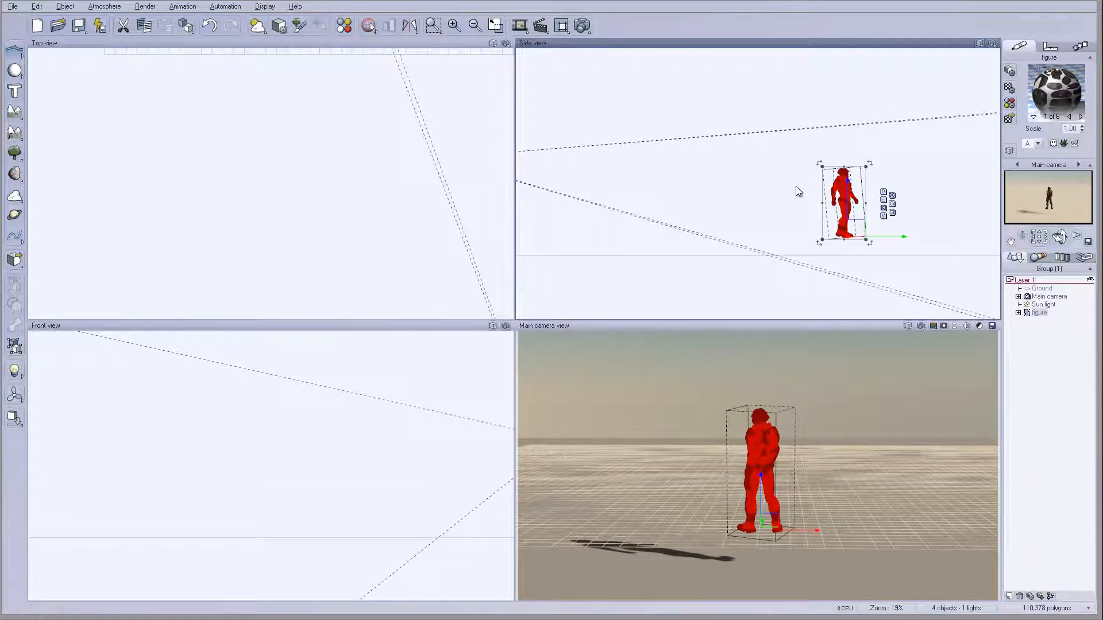
Step: Edit the figure's Suit material, setting the highlight global intensity to 50% and the highlight global size to 7%
{"action": "double_click", "coordinate": [1056, 90]}
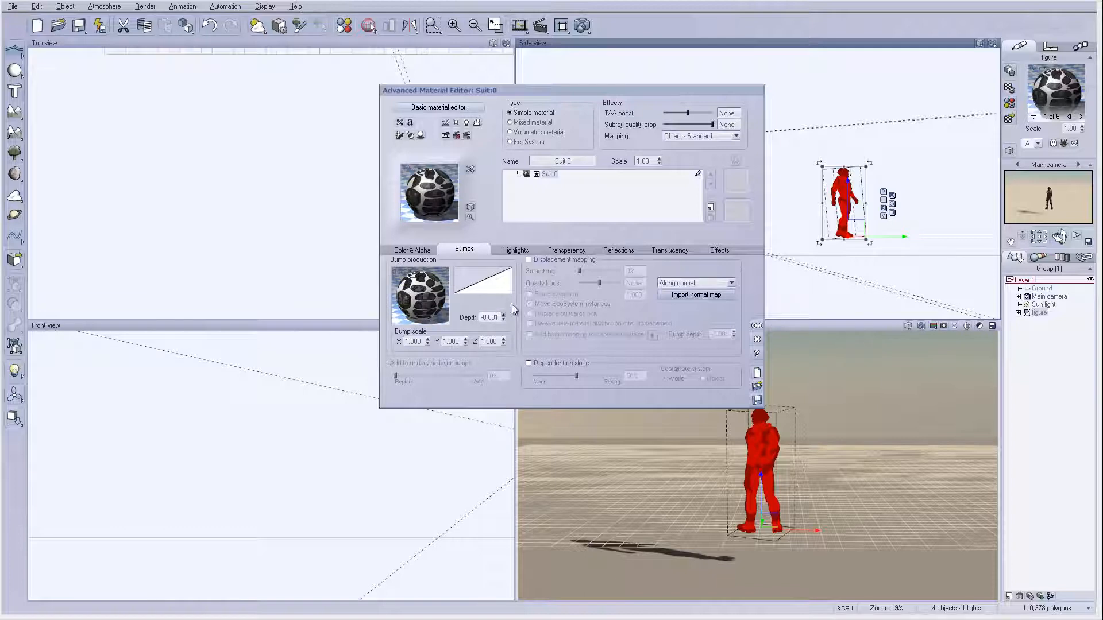
{"action": "left_click", "coordinate": [1079, 117]}
{"action": "left_click", "coordinate": [1081, 117]}
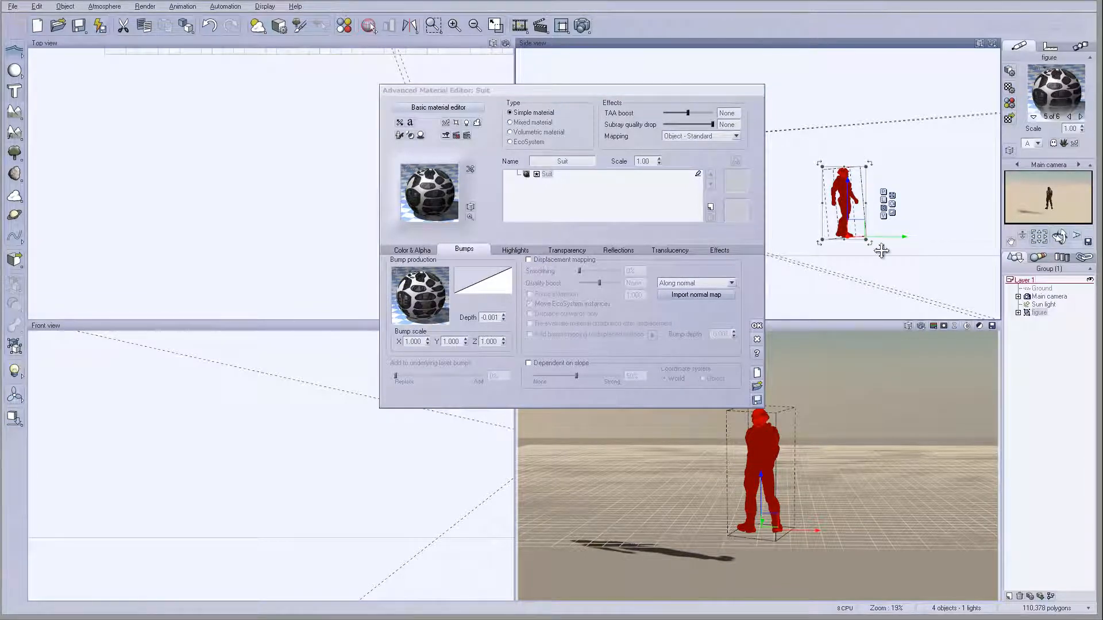
{"action": "left_click", "coordinate": [514, 249]}
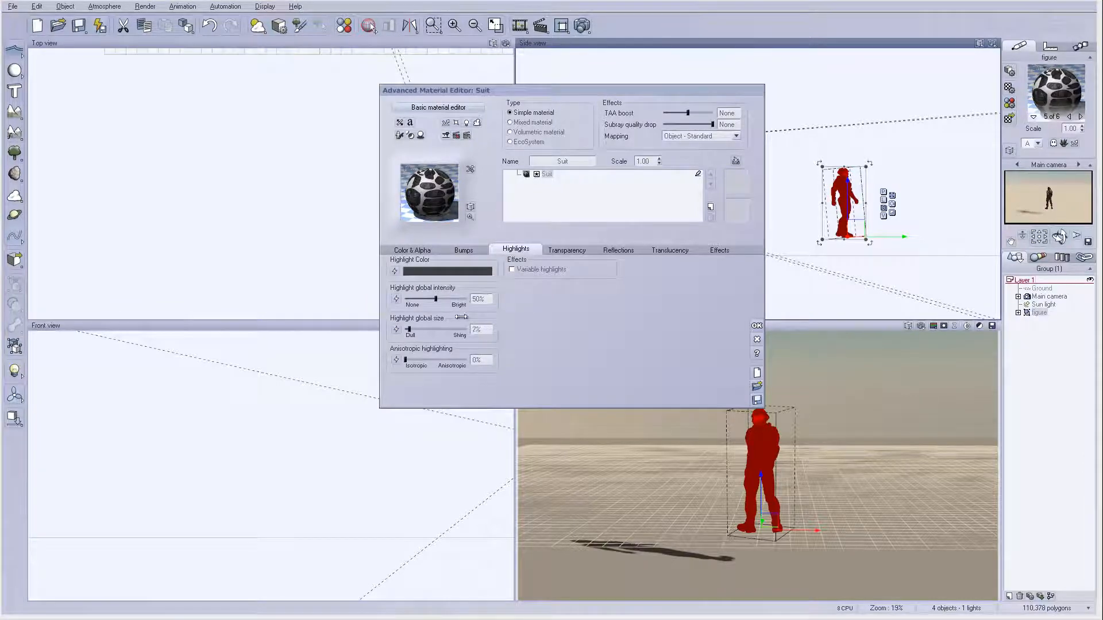
Step: Set highlight intensity and size to 53% and 10% for the Visor material, and to 44% and 13% for Suit:0
{"action": "left_click", "coordinate": [1080, 118]}
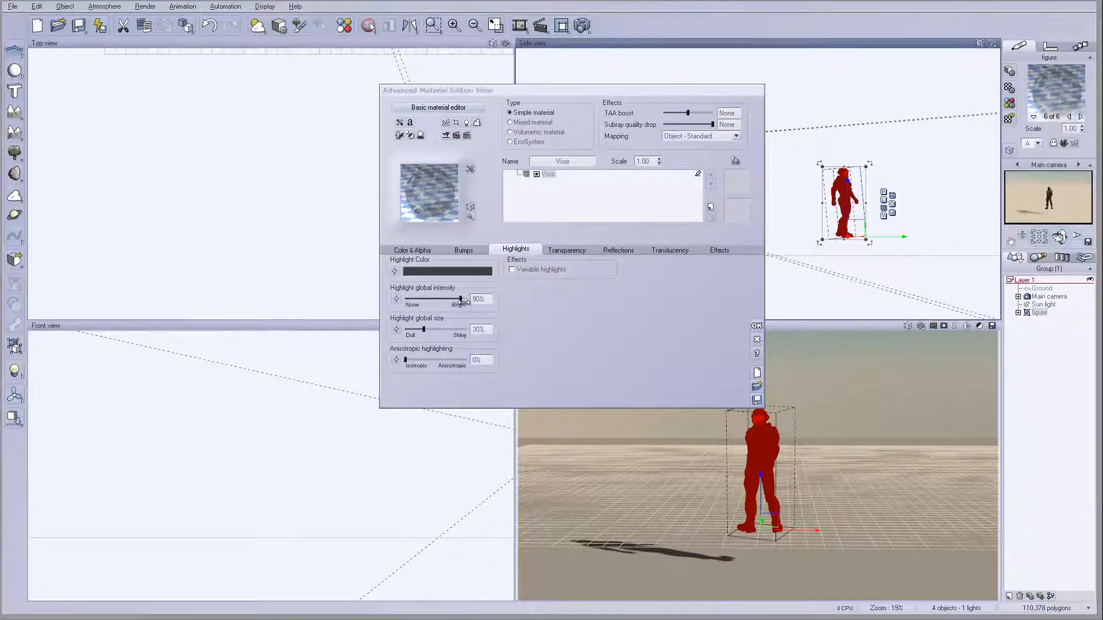
{"action": "left_click_drag", "start_coordinate": [460, 299], "coordinate": [444, 299]}
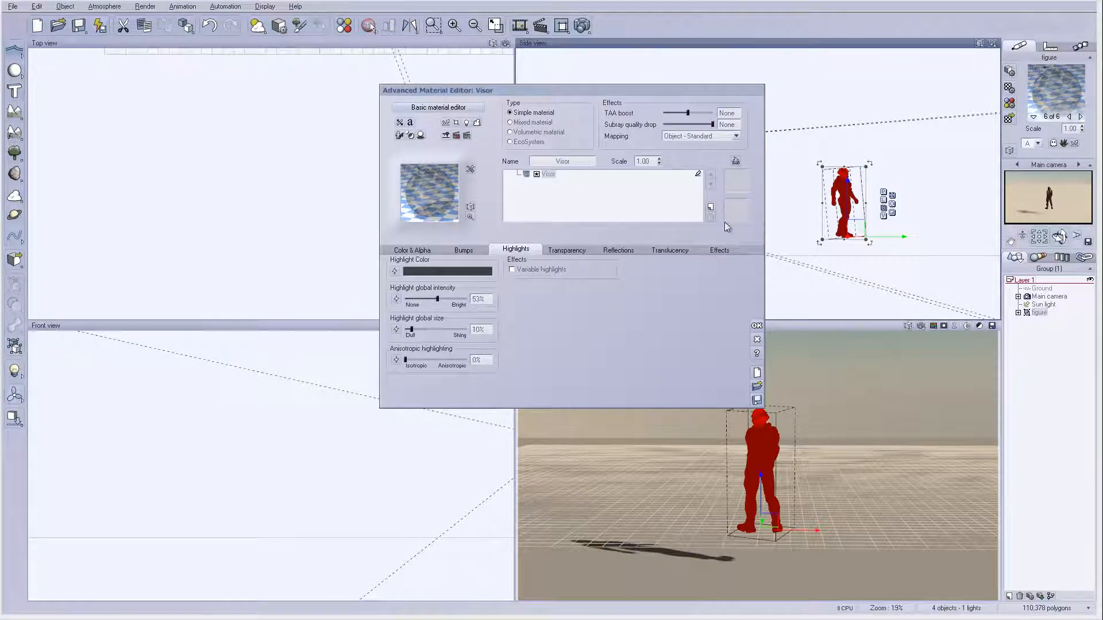
{"action": "left_click", "coordinate": [1080, 117]}
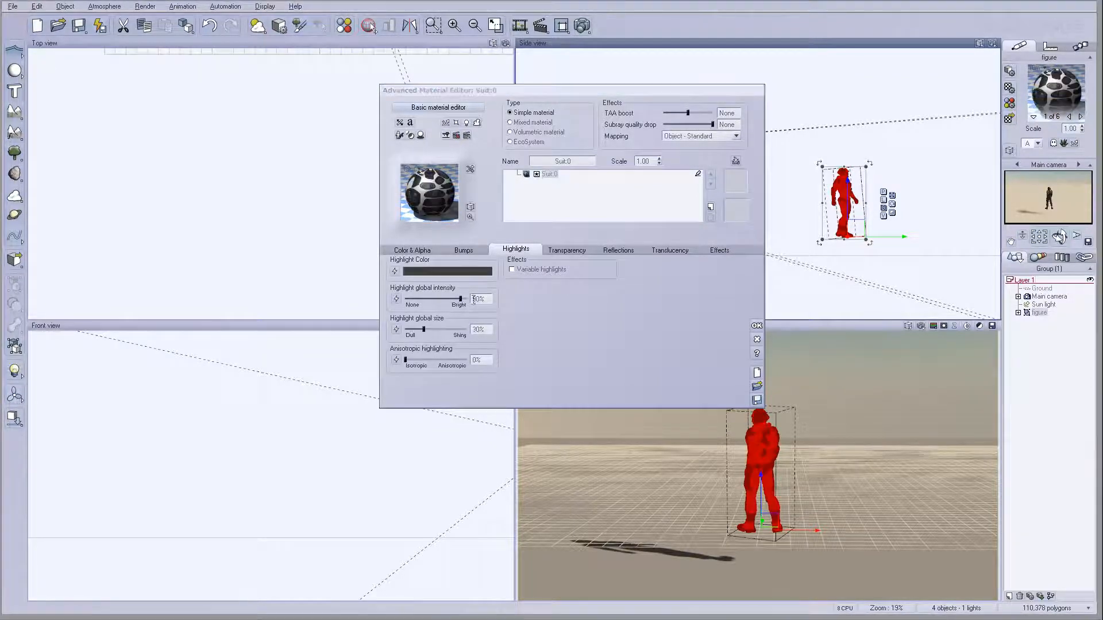
{"action": "left_click_drag", "start_coordinate": [453, 298], "coordinate": [434, 329]}
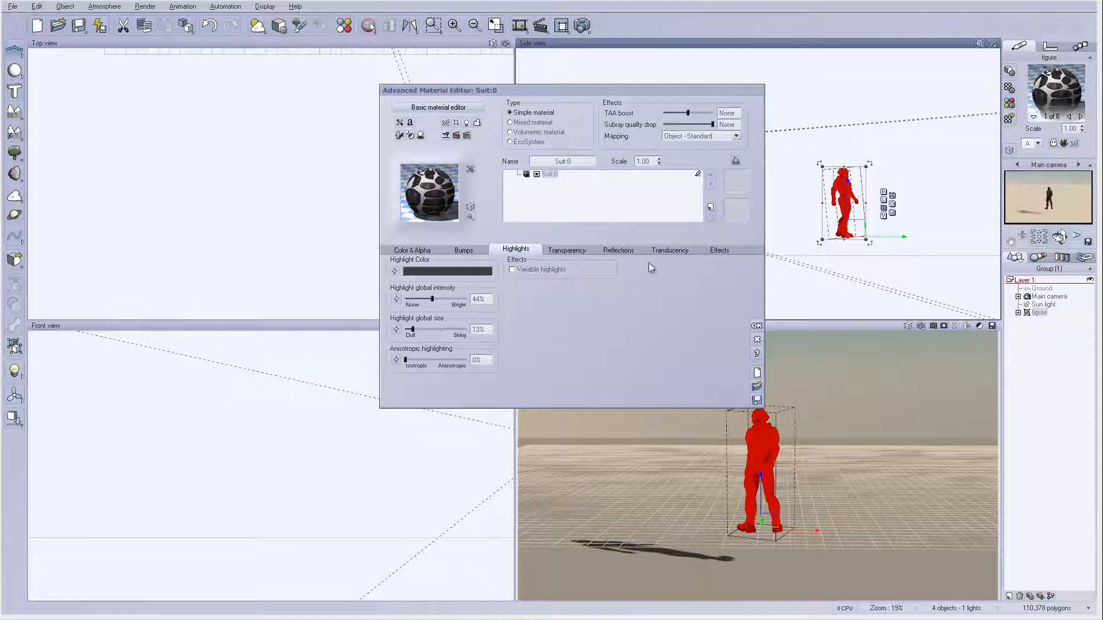
Step: Set the Armor material's highlight intensity to 51% and size to 11%, and the Soles material's highlight intensity to 48%
{"action": "left_click", "coordinate": [1080, 117]}
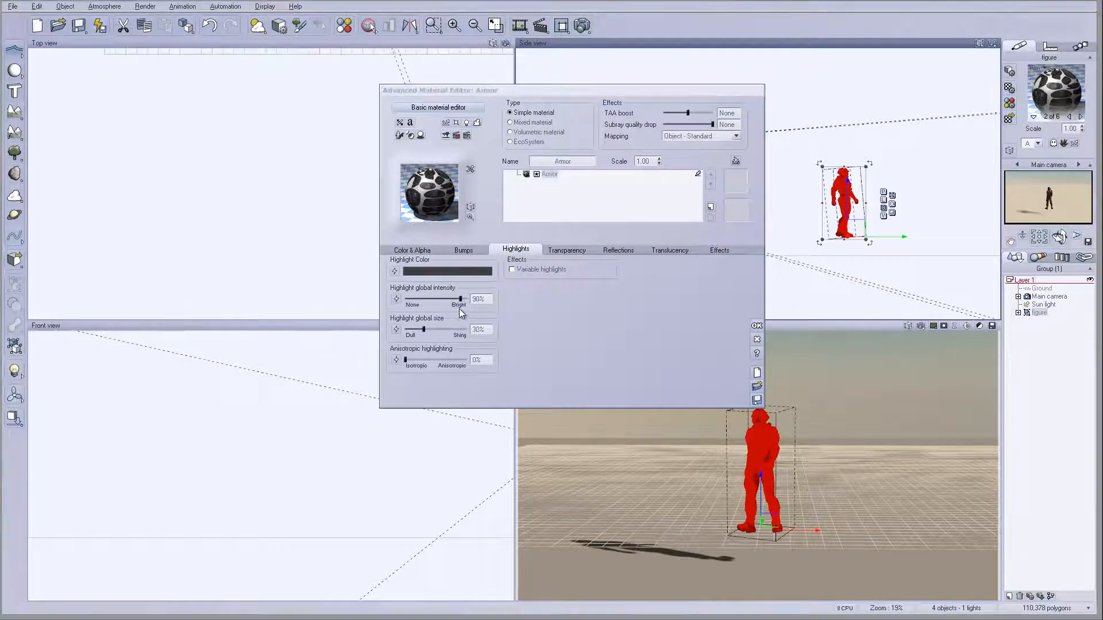
{"action": "left_click_drag", "start_coordinate": [460, 298], "coordinate": [436, 298]}
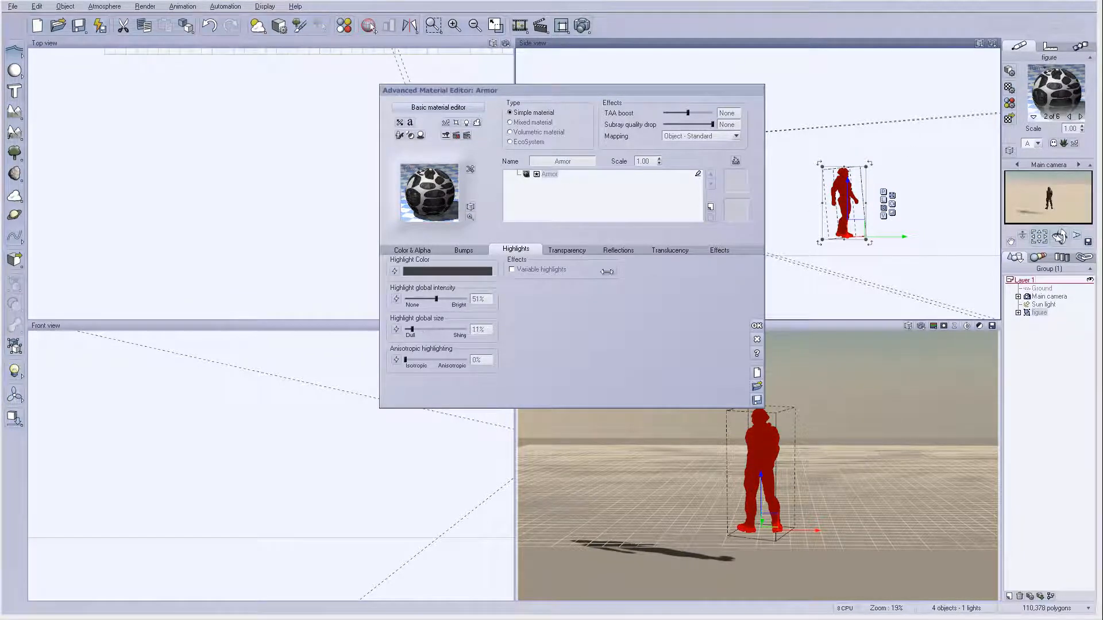
{"action": "left_click", "coordinate": [1079, 117]}
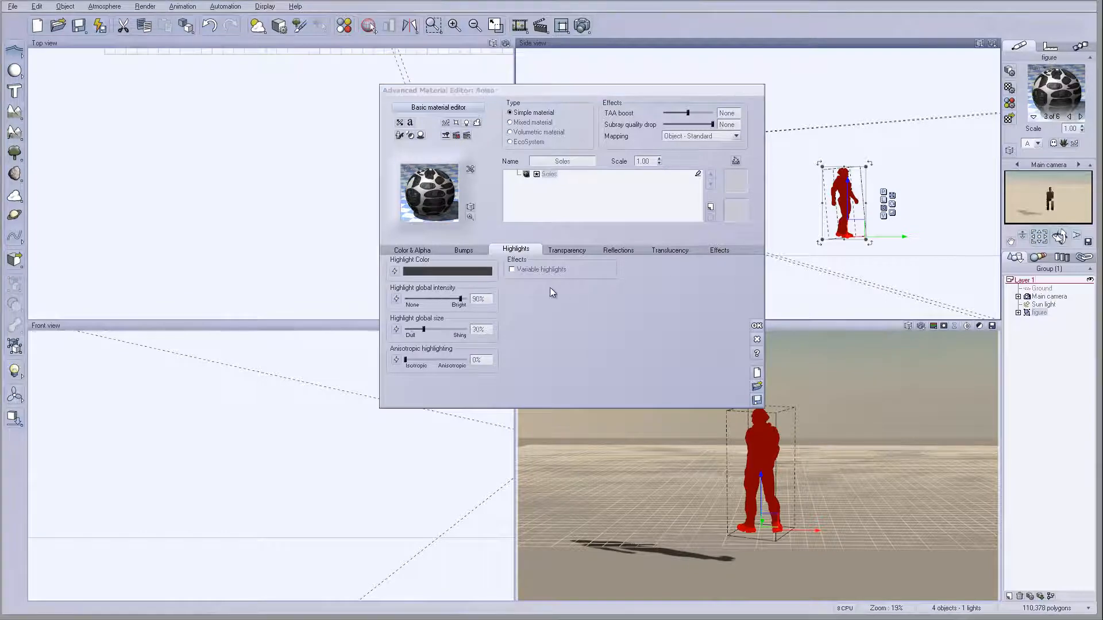
{"action": "left_click_drag", "start_coordinate": [460, 298], "coordinate": [431, 299]}
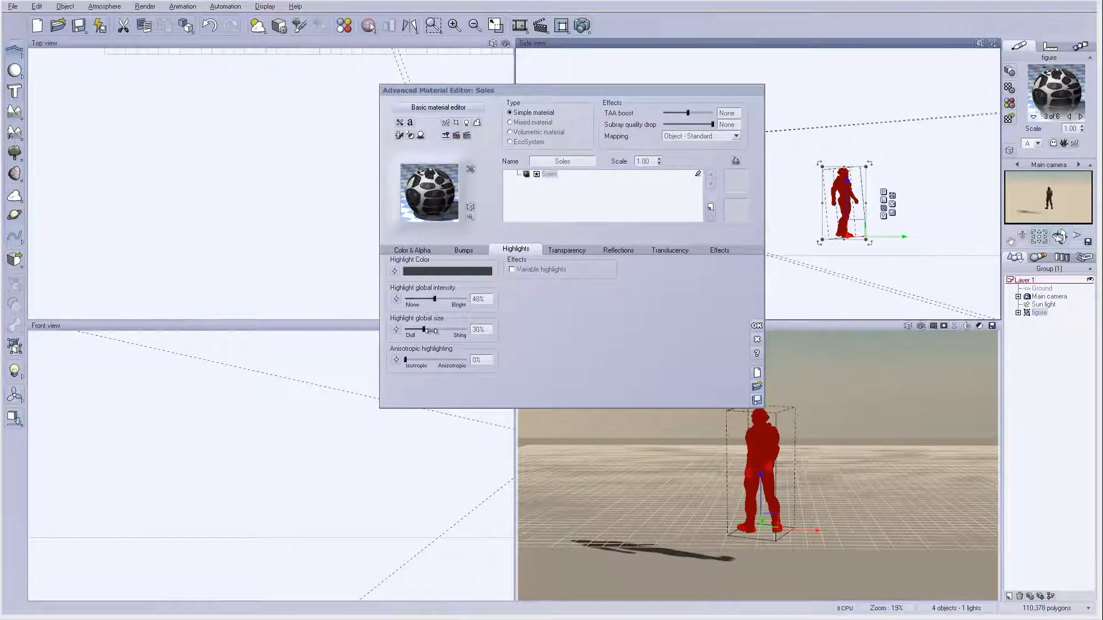
Step: Set the Gloves material's highlight intensity to 43% and size to 13%, and accept the figure's material changes
{"action": "left_click", "coordinate": [1079, 117]}
{"action": "left_click_drag", "start_coordinate": [460, 298], "coordinate": [432, 299]}
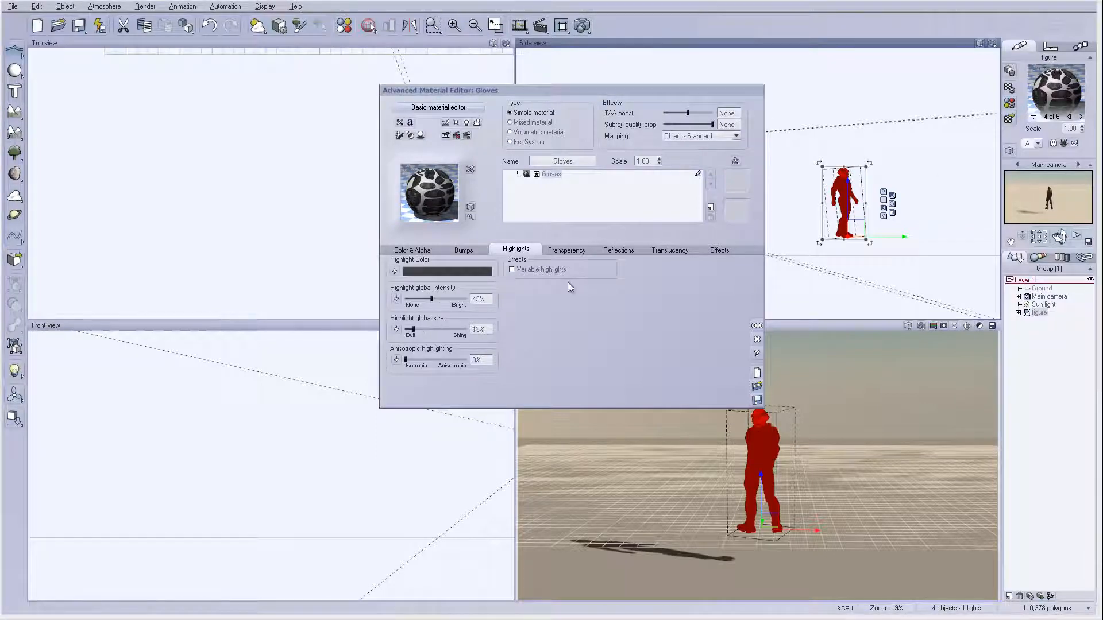
{"action": "left_click", "coordinate": [1080, 117]}
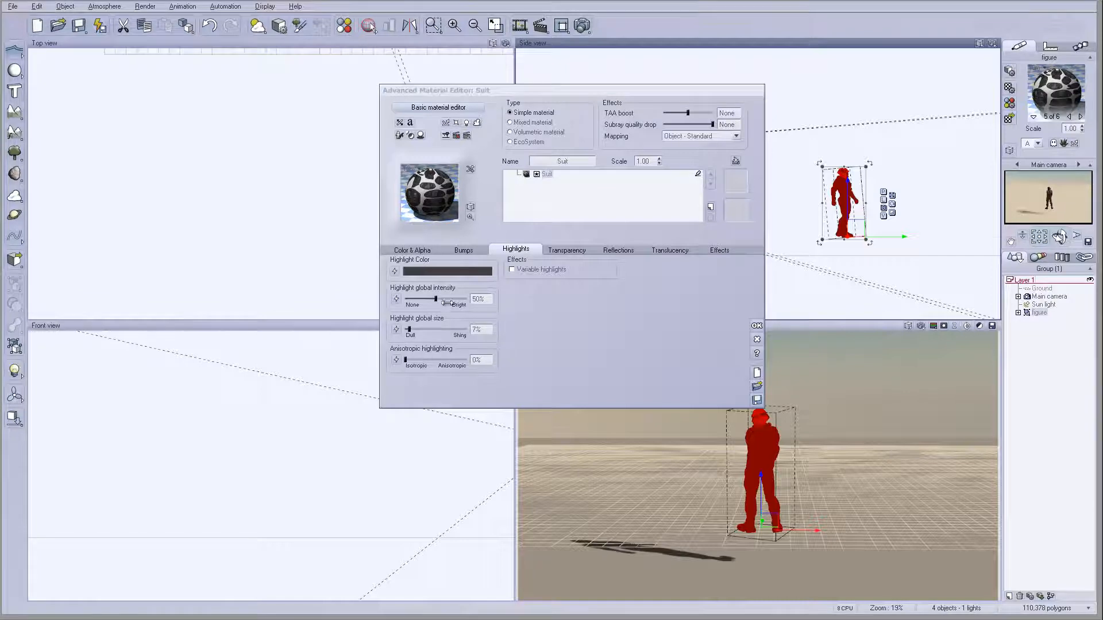
{"action": "left_click", "coordinate": [756, 327]}
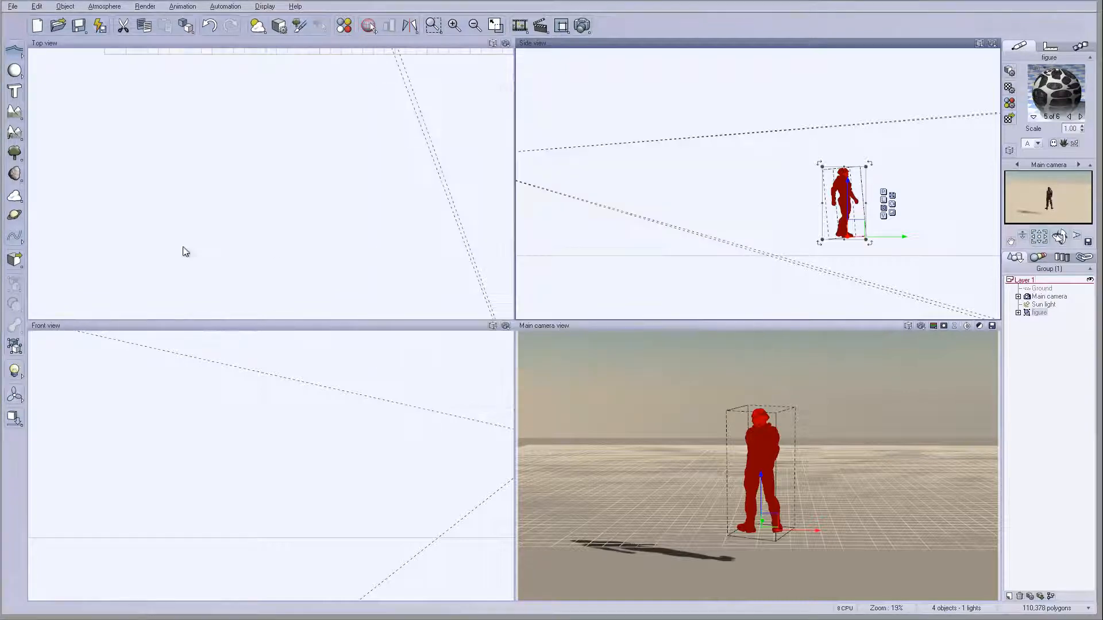
Step: Add a quadratic light beside the figure at head height on the camera side and set its power to 275
{"action": "left_click_drag", "start_coordinate": [15, 372], "coordinate": [50, 379]}
{"action": "right_click_drag", "start_coordinate": [363, 197], "coordinate": [274, 149]}
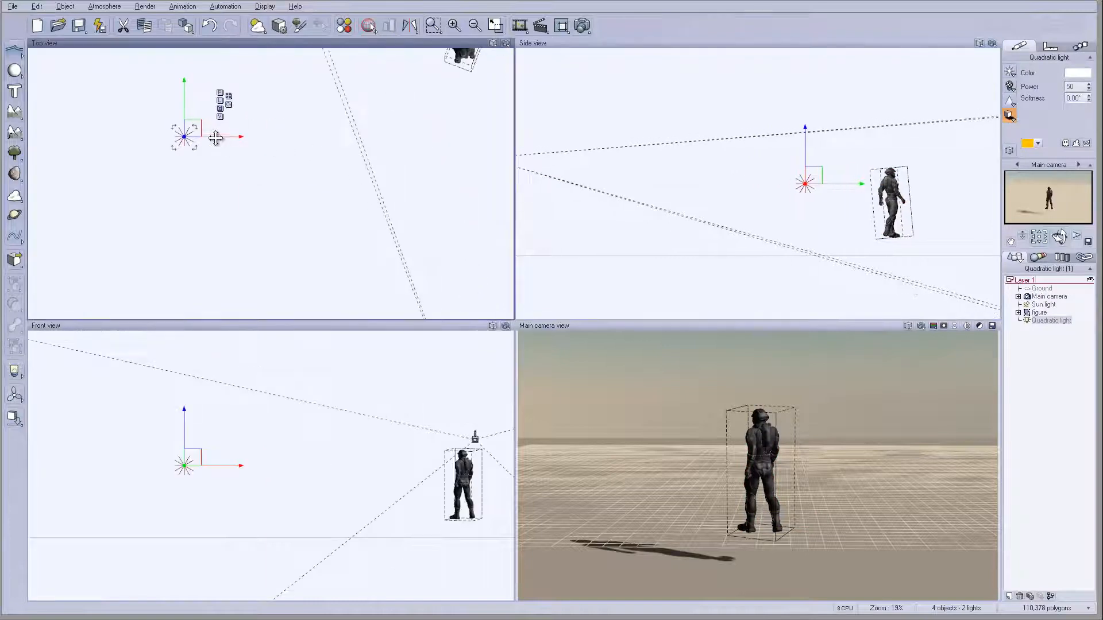
{"action": "left_click_drag", "start_coordinate": [197, 131], "coordinate": [441, 103]}
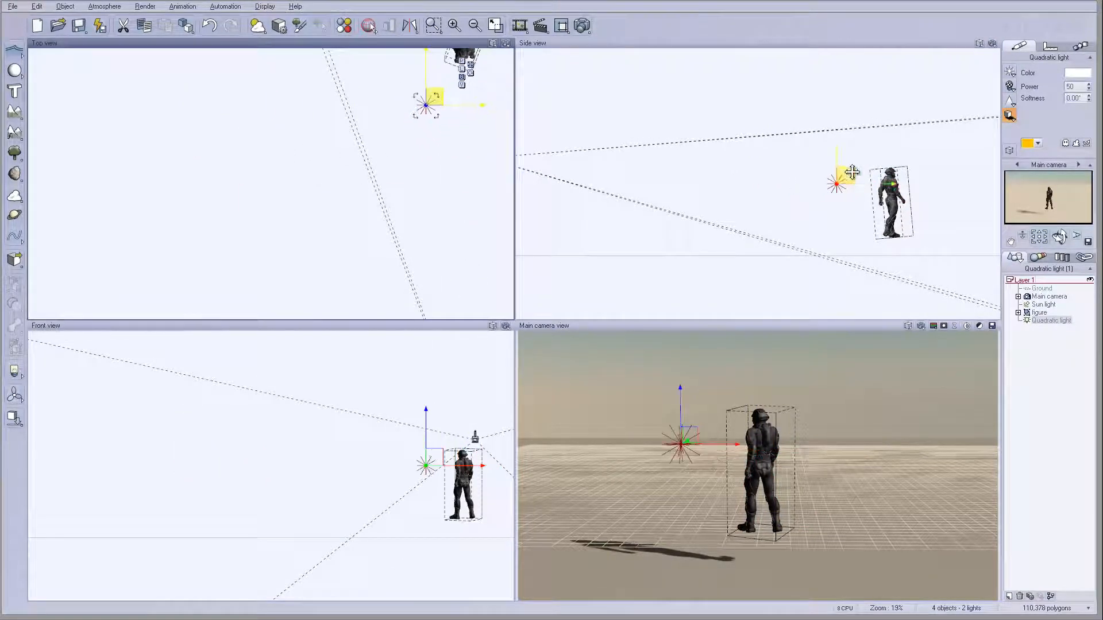
{"action": "left_click_drag", "start_coordinate": [852, 172], "coordinate": [847, 166]}
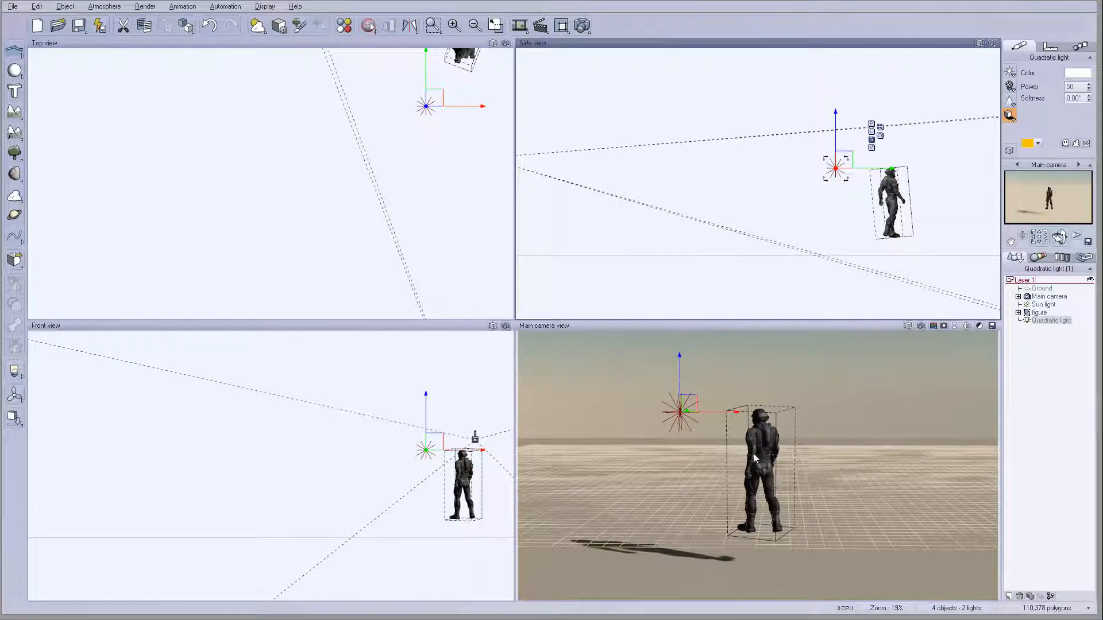
{"action": "key", "text": "ctrl+z"}
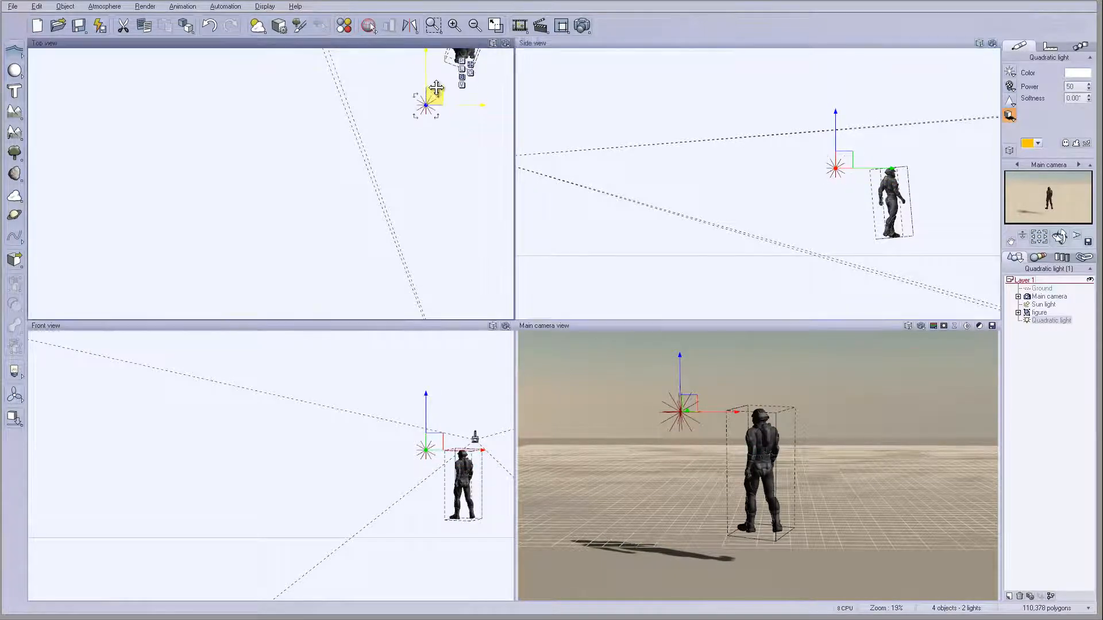
{"action": "left_click_drag", "start_coordinate": [1088, 86], "coordinate": [1091, 89]}
Step: Duplicate the quadratic light and place the copy on the far side of the figure, slightly below the top of its head
{"action": "right_click_drag", "start_coordinate": [375, 169], "coordinate": [389, 247]}
{"action": "left_click_drag", "start_coordinate": [438, 176], "coordinate": [488, 81]}
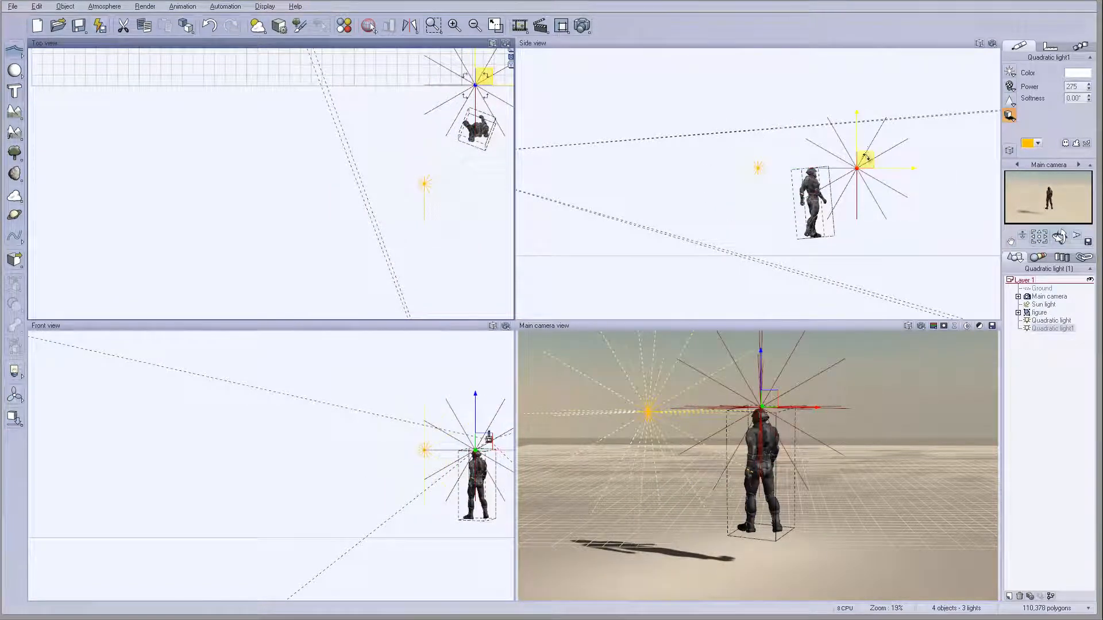
{"action": "left_click_drag", "start_coordinate": [865, 157], "coordinate": [860, 167]}
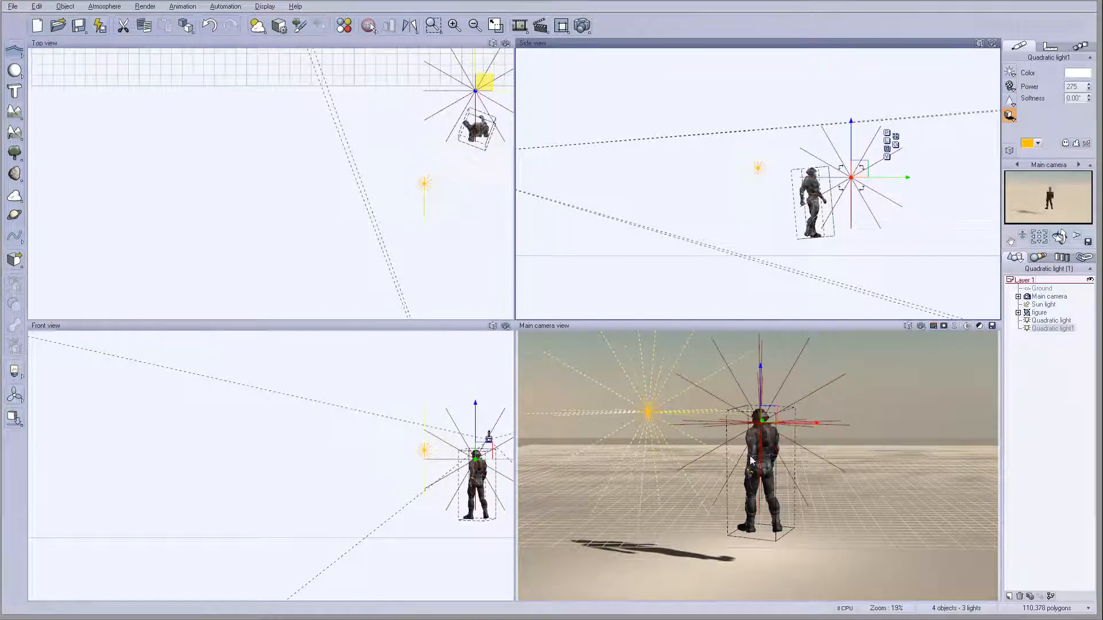
Step: Lower the original quadratic light slightly and shift it sideways closer to the figure on the camera side
{"action": "right_click_drag", "start_coordinate": [452, 151], "coordinate": [398, 120]}
{"action": "left_click", "coordinate": [374, 155]}
{"action": "left_click_drag", "start_coordinate": [378, 151], "coordinate": [399, 164]}
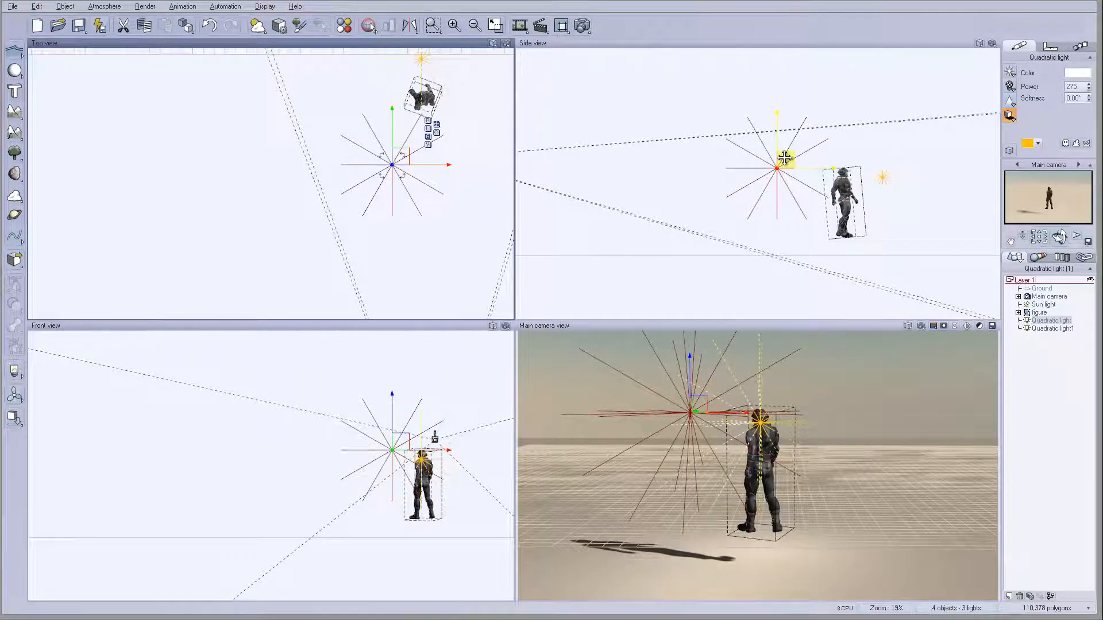
{"action": "left_click_drag", "start_coordinate": [784, 158], "coordinate": [761, 165]}
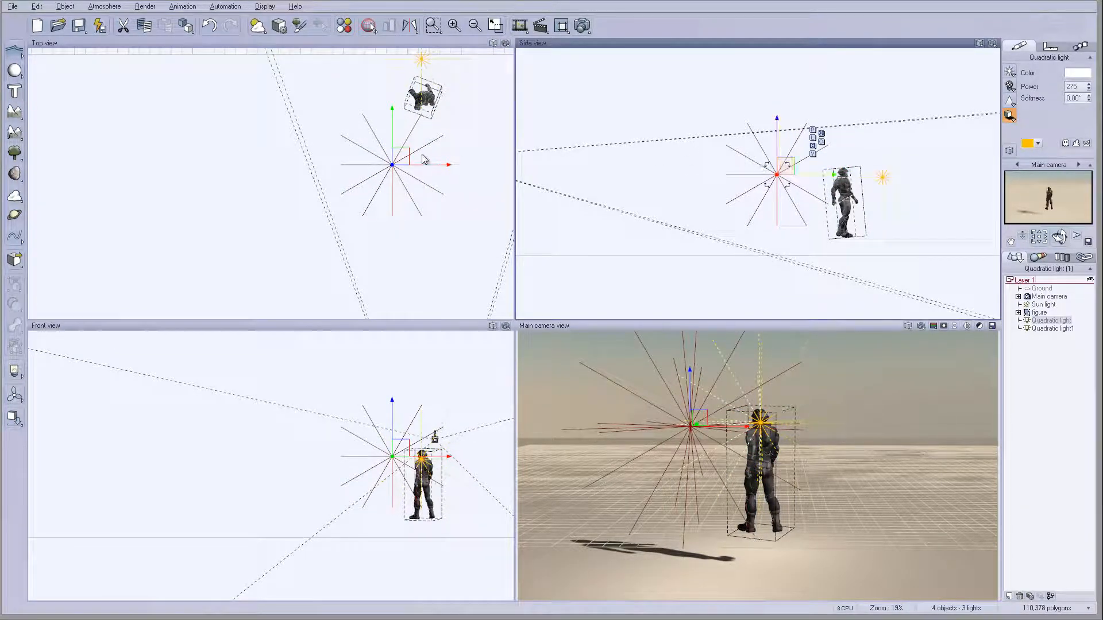
{"action": "left_click_drag", "start_coordinate": [407, 156], "coordinate": [415, 160]}
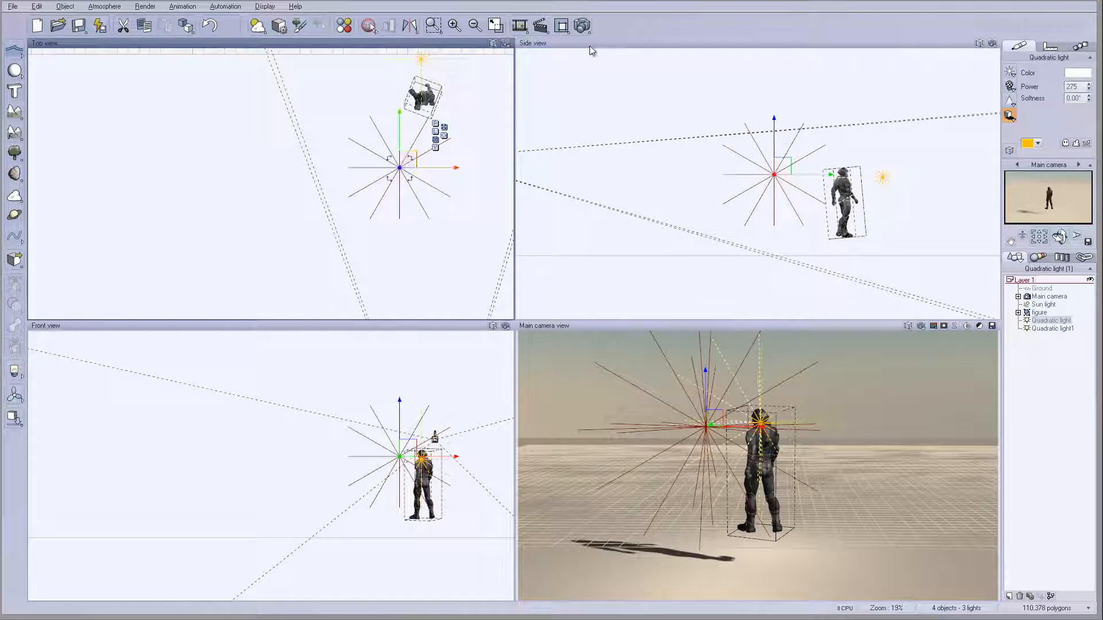
Step: Render the main camera view and accept the post-render options
{"action": "left_click", "coordinate": [583, 28]}
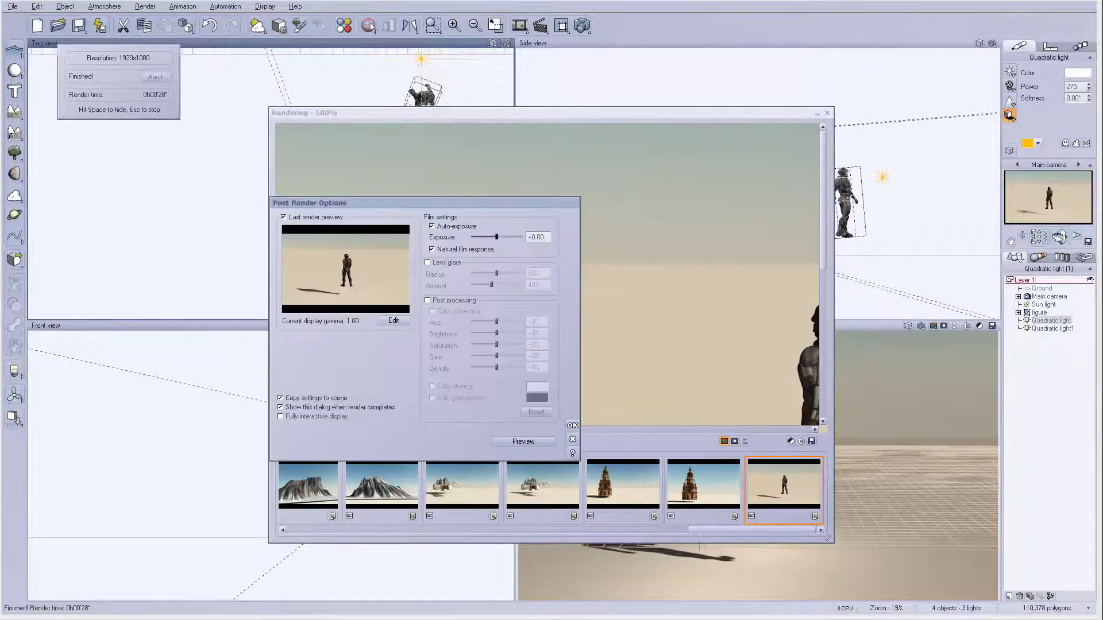
{"action": "left_click", "coordinate": [572, 426]}
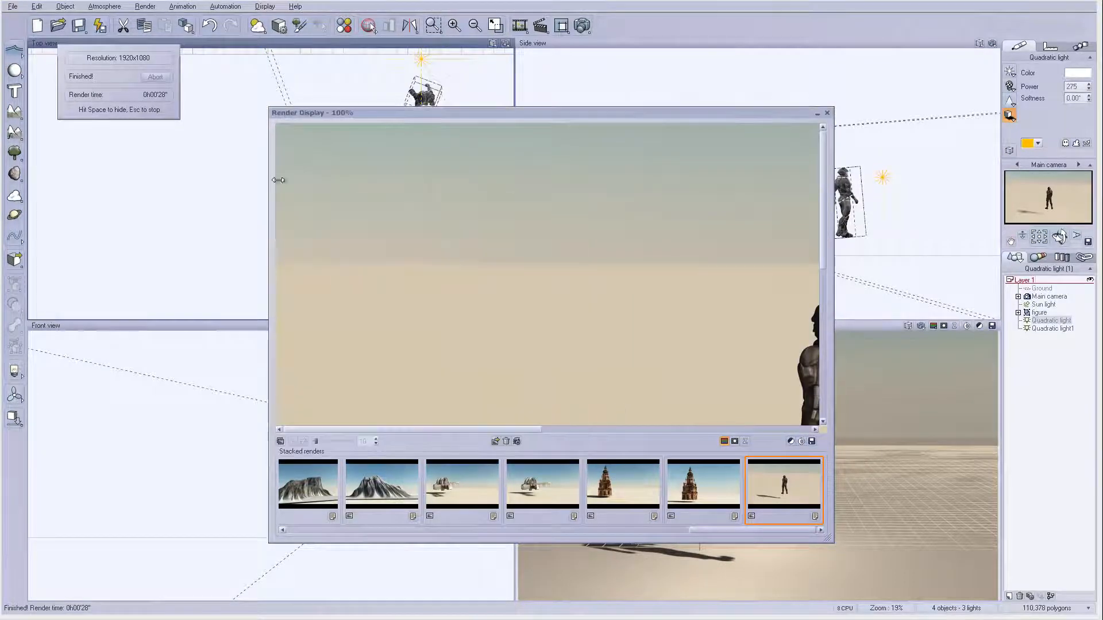
Step: Examine the rendered figure from head to feet and display the render's alpha channel
{"action": "left_click_drag", "start_coordinate": [509, 429], "coordinate": [652, 429]}
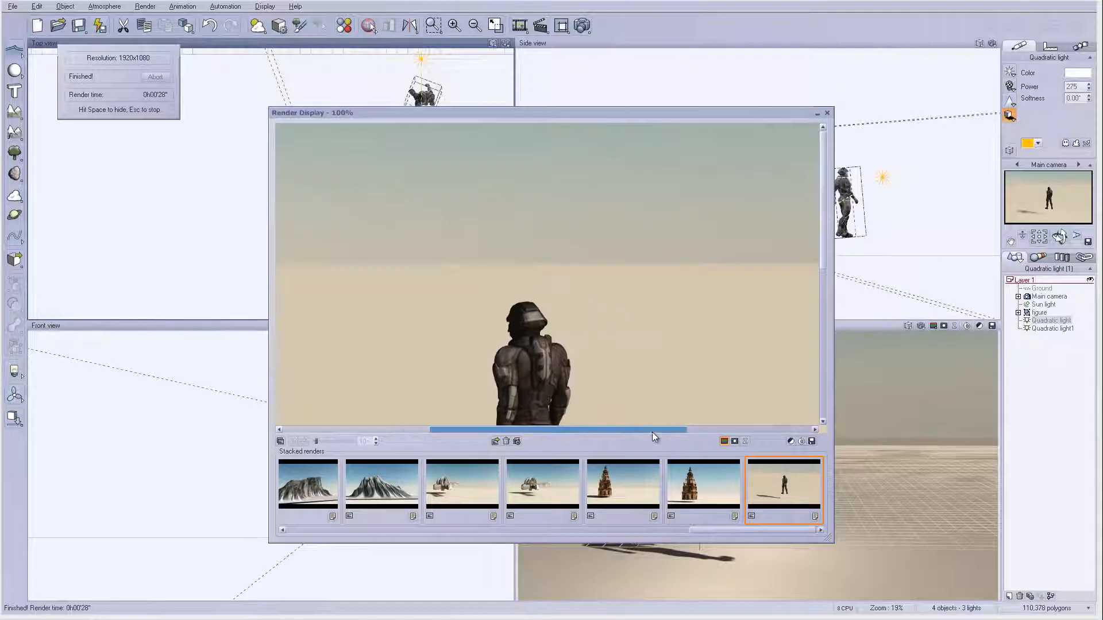
{"action": "left_click_drag", "start_coordinate": [824, 218], "coordinate": [821, 300]}
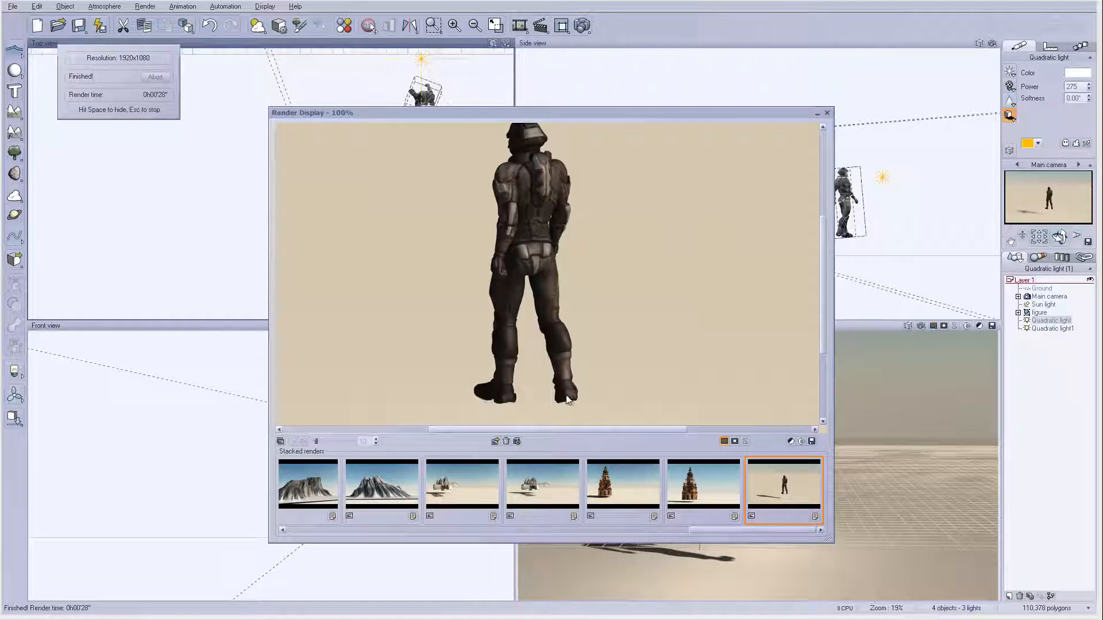
{"action": "left_click_drag", "start_coordinate": [825, 304], "coordinate": [821, 280]}
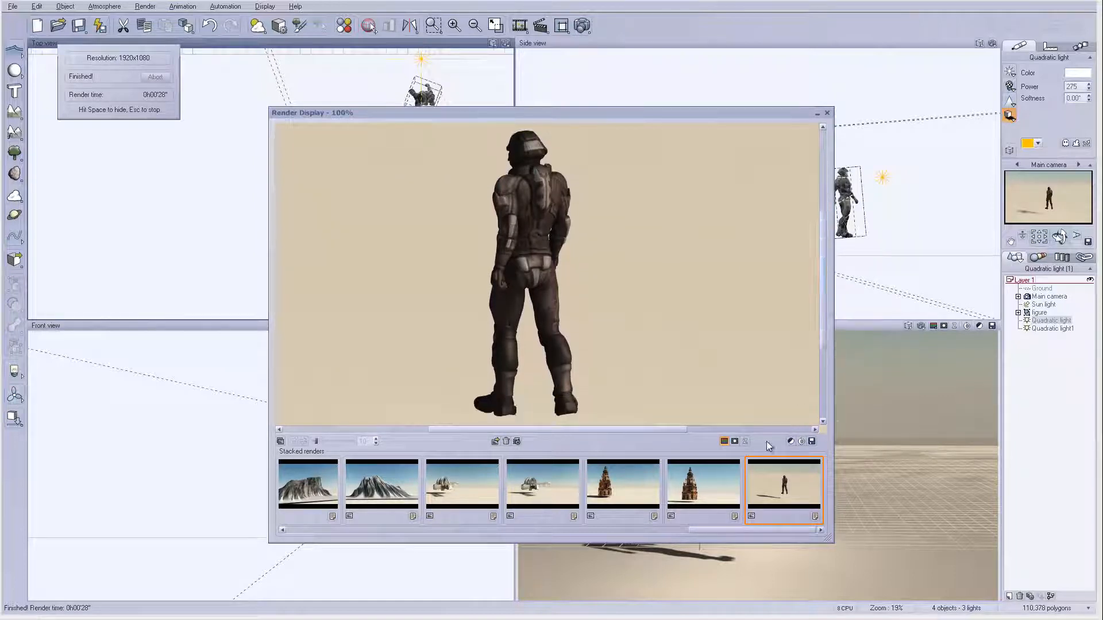
{"action": "left_click", "coordinate": [735, 441]}
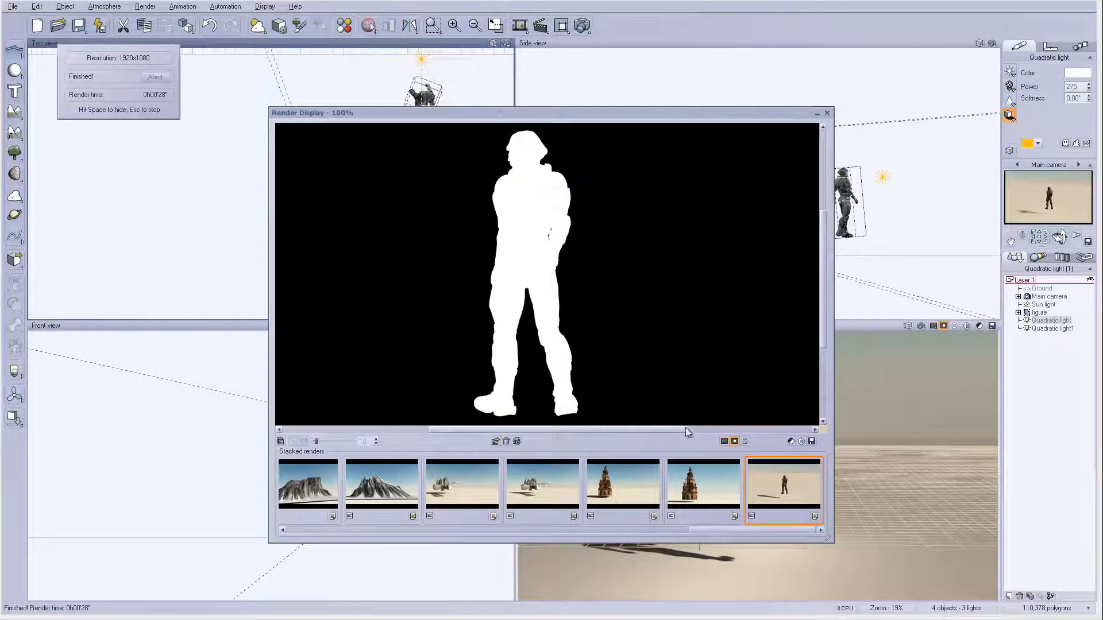
Step: Switch the render back to the colour image, leave the render display and delete the imported figure from the scene
{"action": "left_click", "coordinate": [724, 441]}
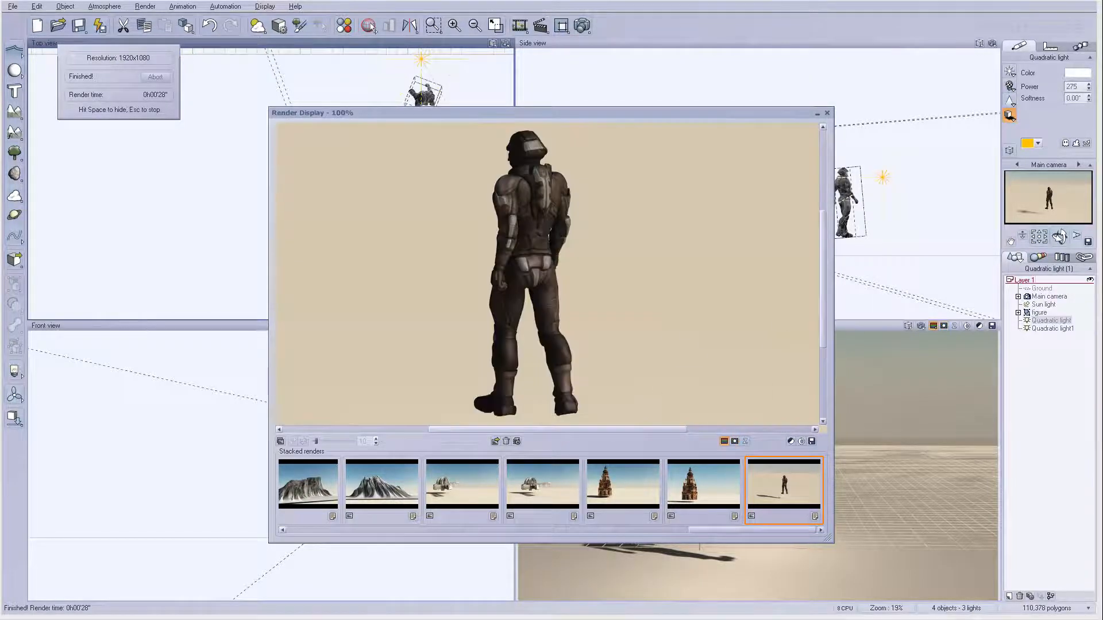
{"action": "key", "text": "space"}
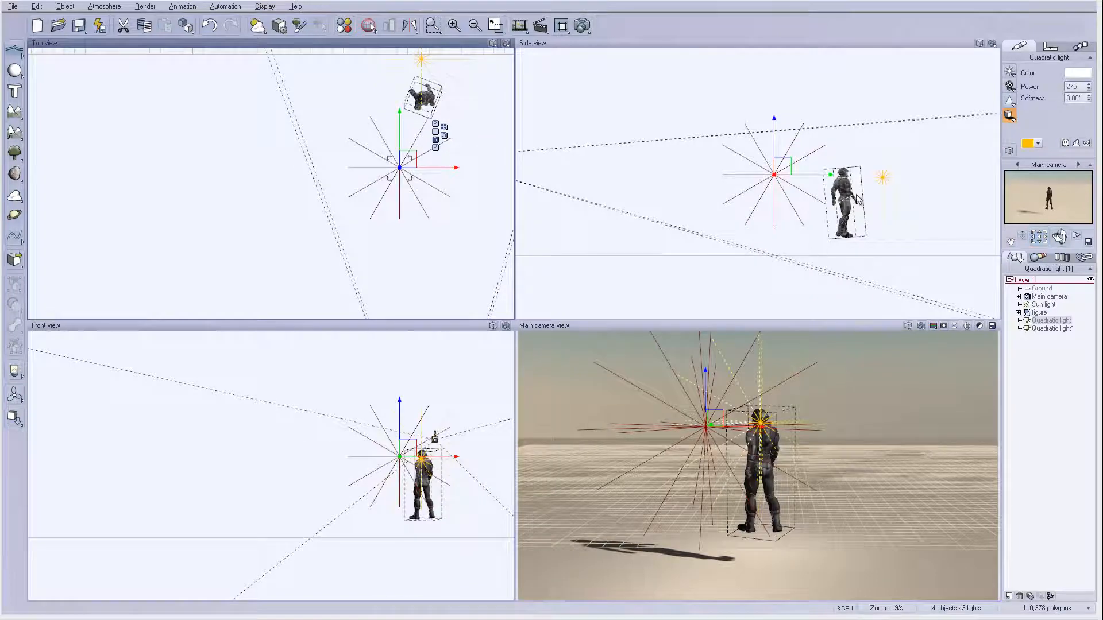
{"action": "left_click", "coordinate": [1036, 342]}
{"action": "left_click", "coordinate": [1039, 312]}
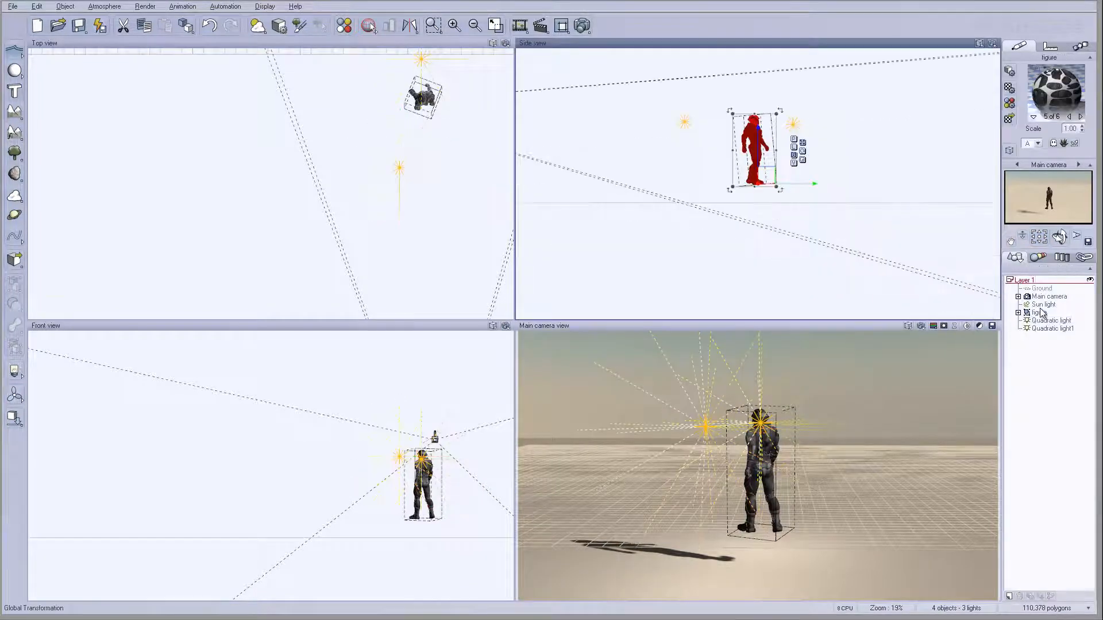
{"action": "key", "text": "Delete"}
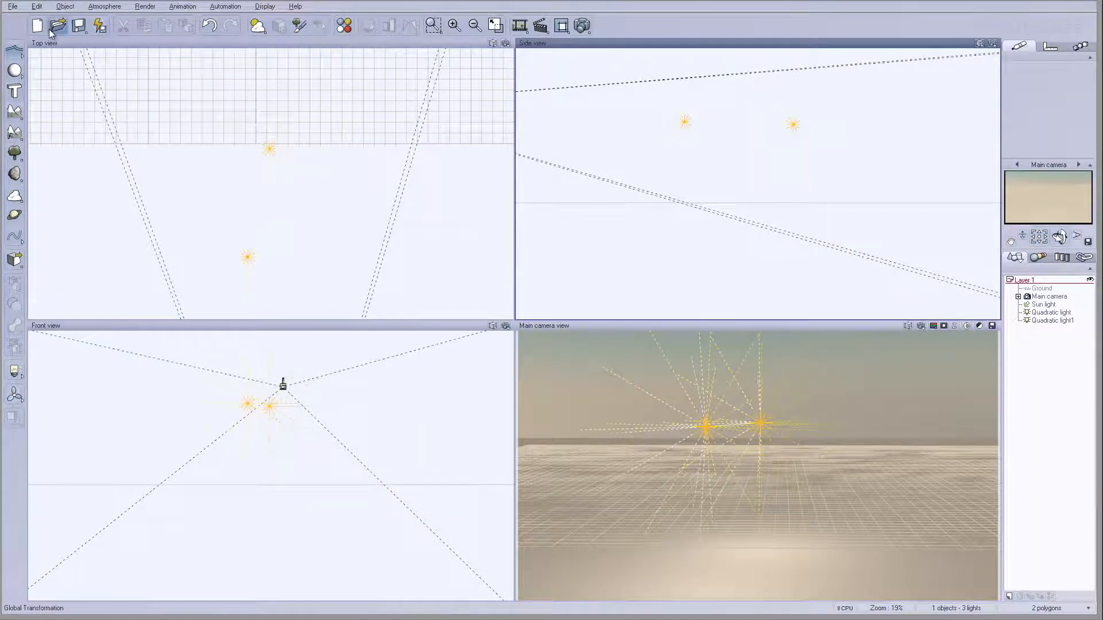
Step: Import the Poser object figure2.pz3 into the scene
{"action": "left_click", "coordinate": [13, 7]}
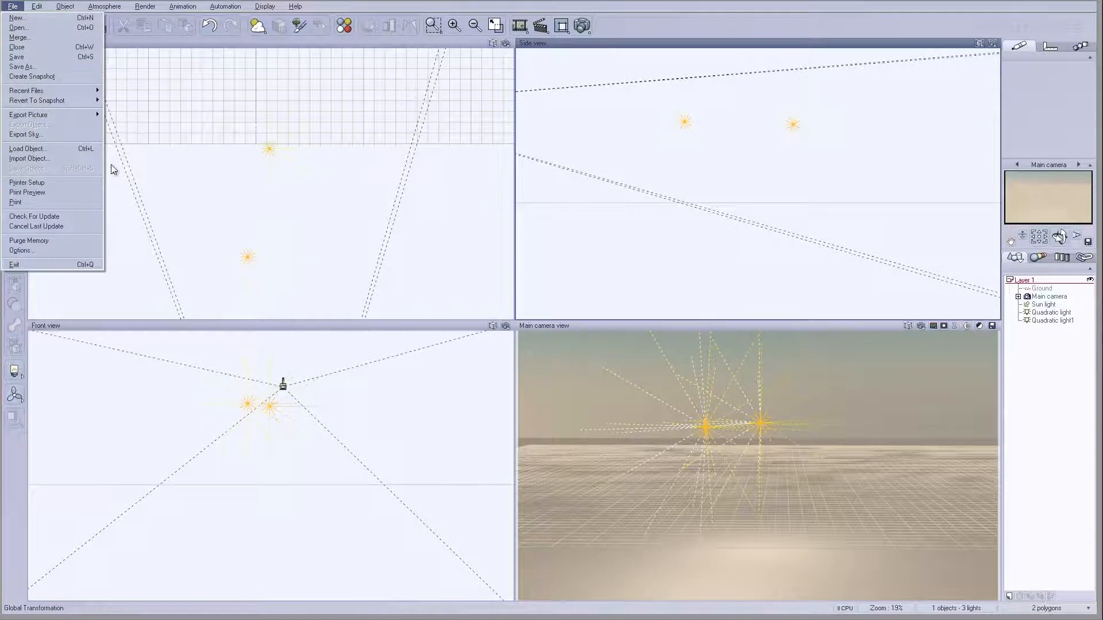
{"action": "left_click", "coordinate": [63, 159]}
{"action": "left_click", "coordinate": [612, 187]}
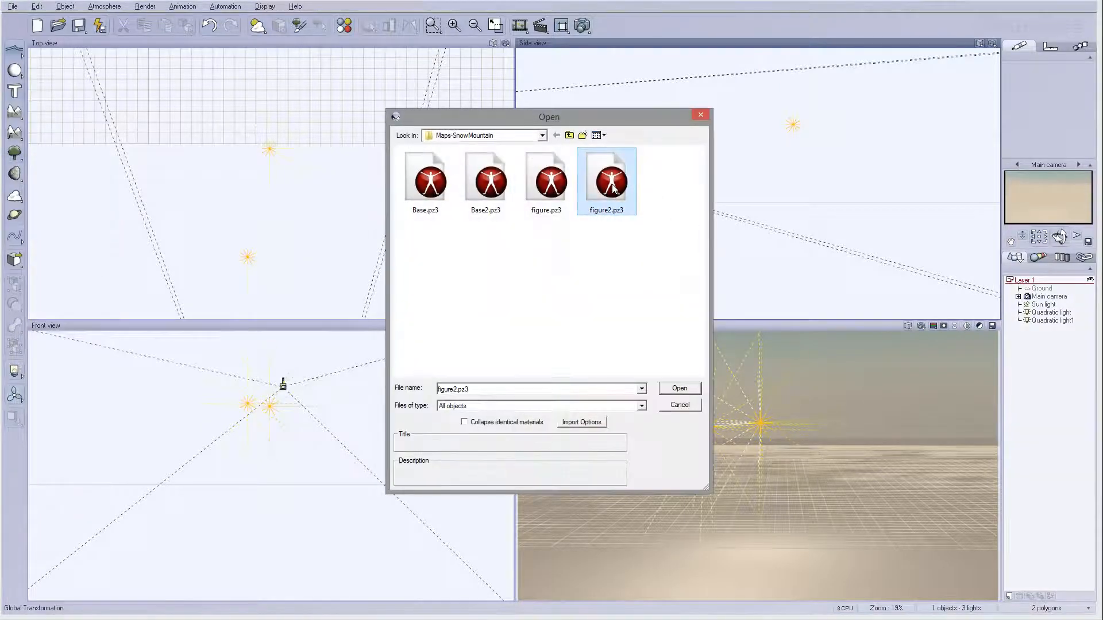
{"action": "left_click", "coordinate": [691, 390]}
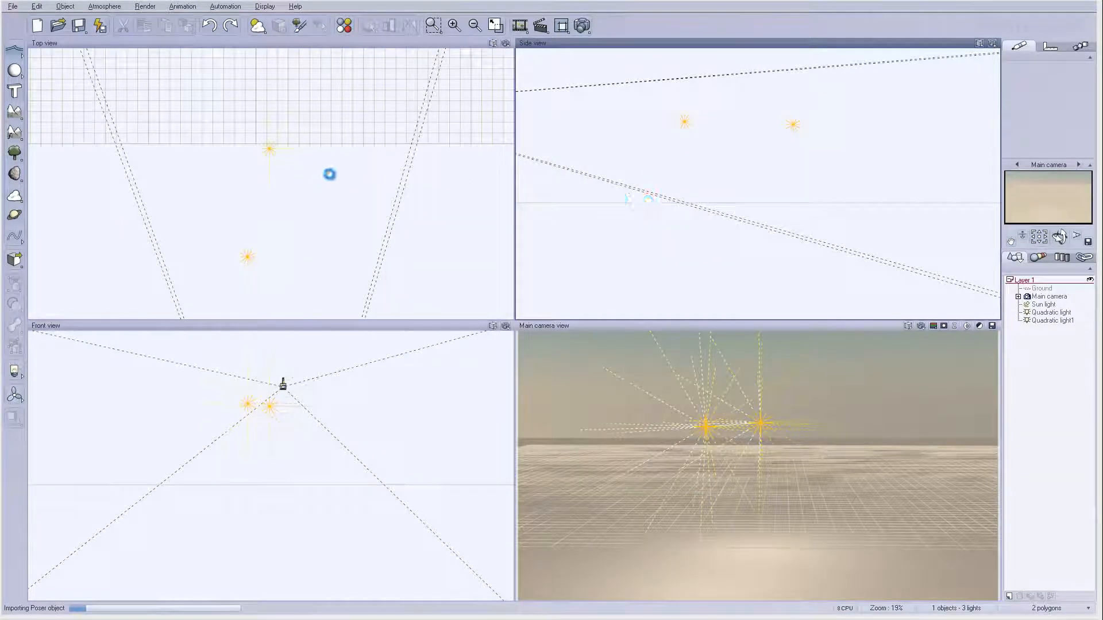
{"action": "left_click", "coordinate": [406, 237]}
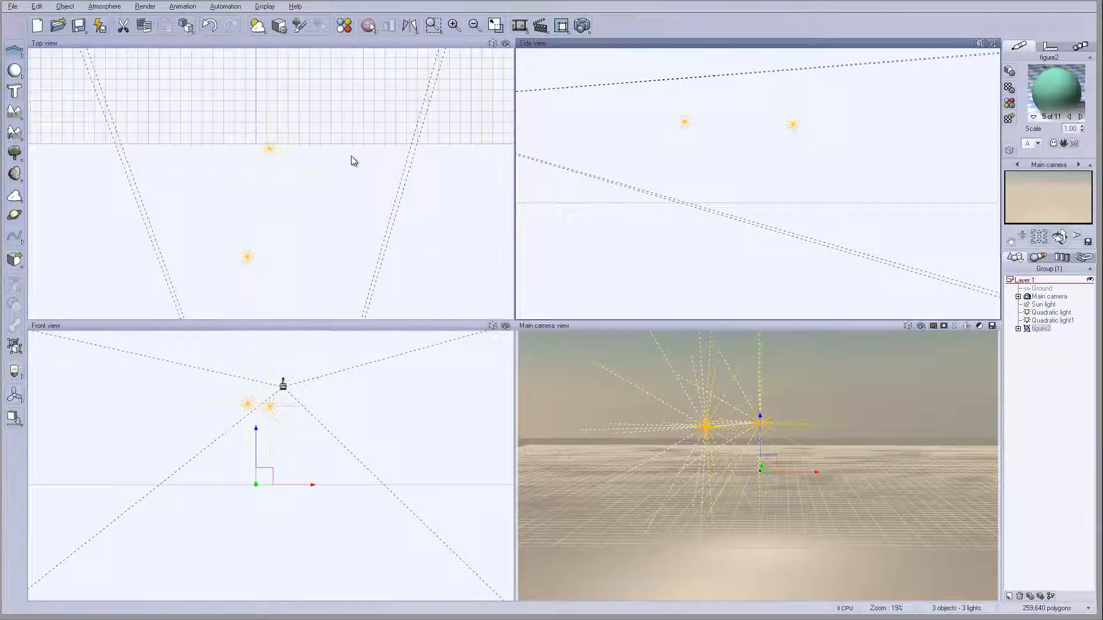
Step: Move figure2 into the camera's view and enlarge it to about twice its size
{"action": "left_click", "coordinate": [1039, 342]}
{"action": "double_click", "coordinate": [1040, 330]}
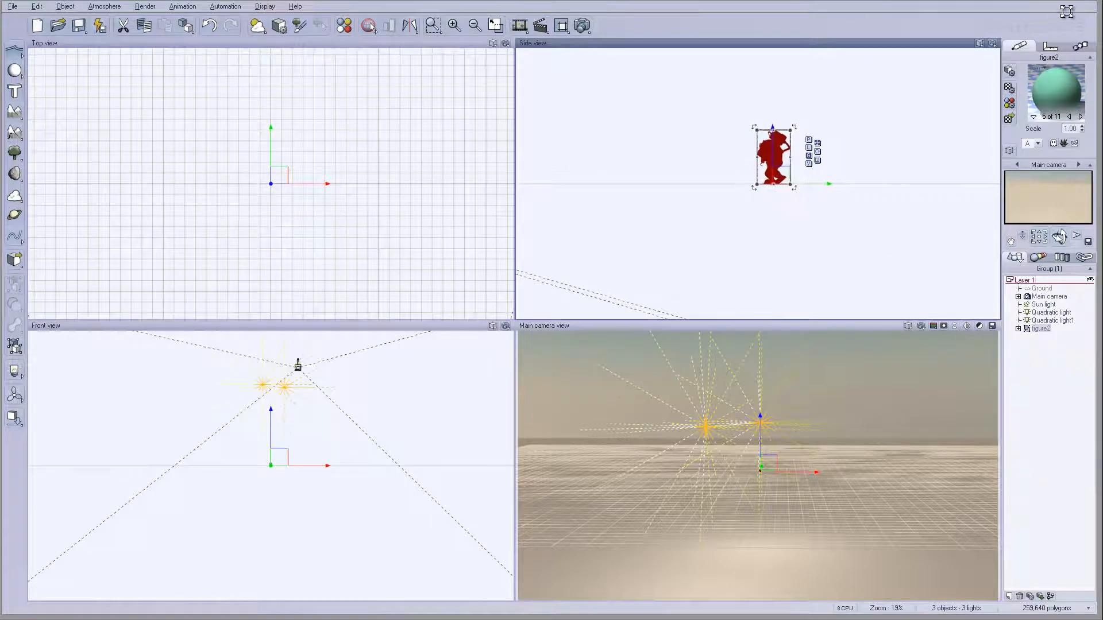
{"action": "left_click_drag", "start_coordinate": [326, 175], "coordinate": [338, 282]}
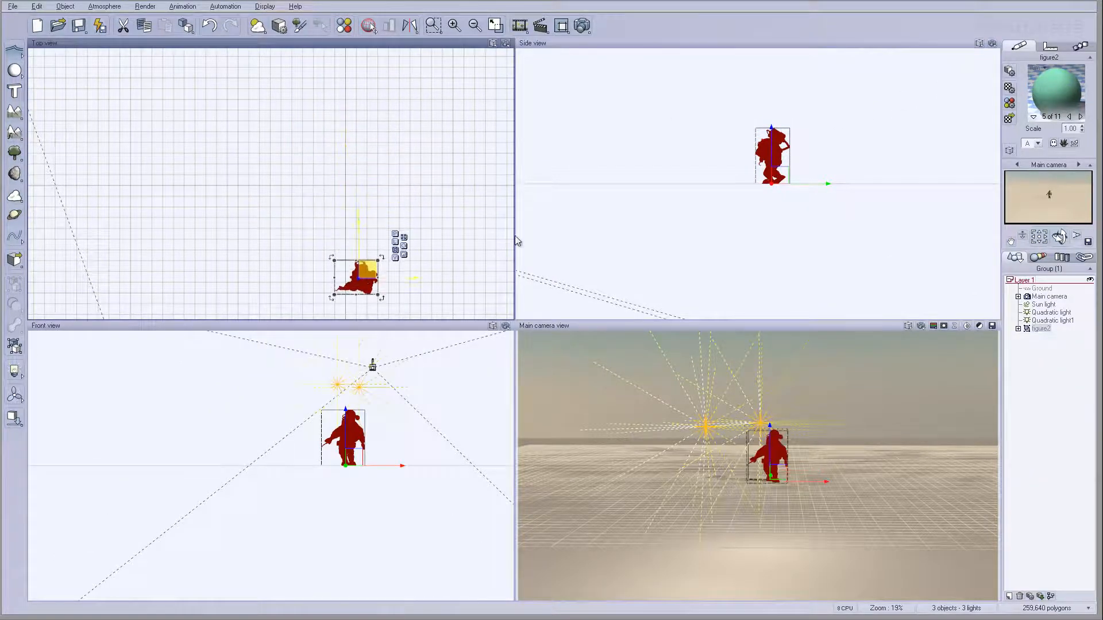
{"action": "left_click_drag", "start_coordinate": [685, 128], "coordinate": [747, 92]}
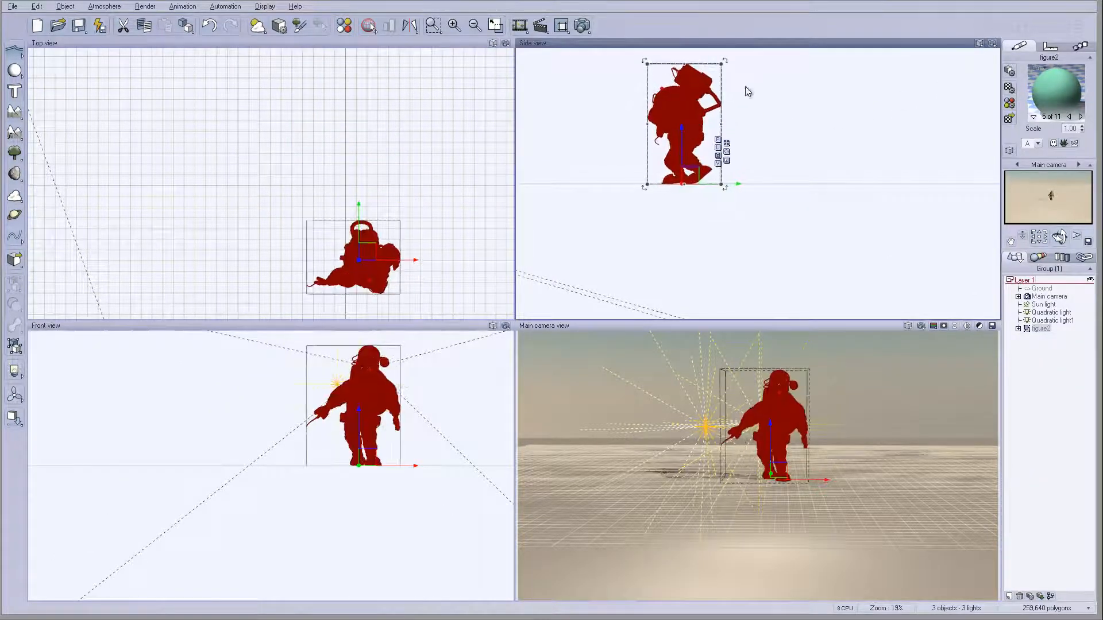
Step: Bring figure2 closer to the camera between the lights and turn it so its outstretched arm points away from the camera
{"action": "right_click_drag", "start_coordinate": [394, 226], "coordinate": [370, 150]}
{"action": "scroll", "coordinate": [370, 150], "scroll_direction": "down", "scroll_amount": 5}
{"action": "left_click_drag", "start_coordinate": [362, 156], "coordinate": [363, 293]}
{"action": "right_click_drag", "start_coordinate": [416, 274], "coordinate": [441, 139]}
{"action": "scroll", "coordinate": [421, 183], "scroll_direction": "up", "scroll_amount": 2}
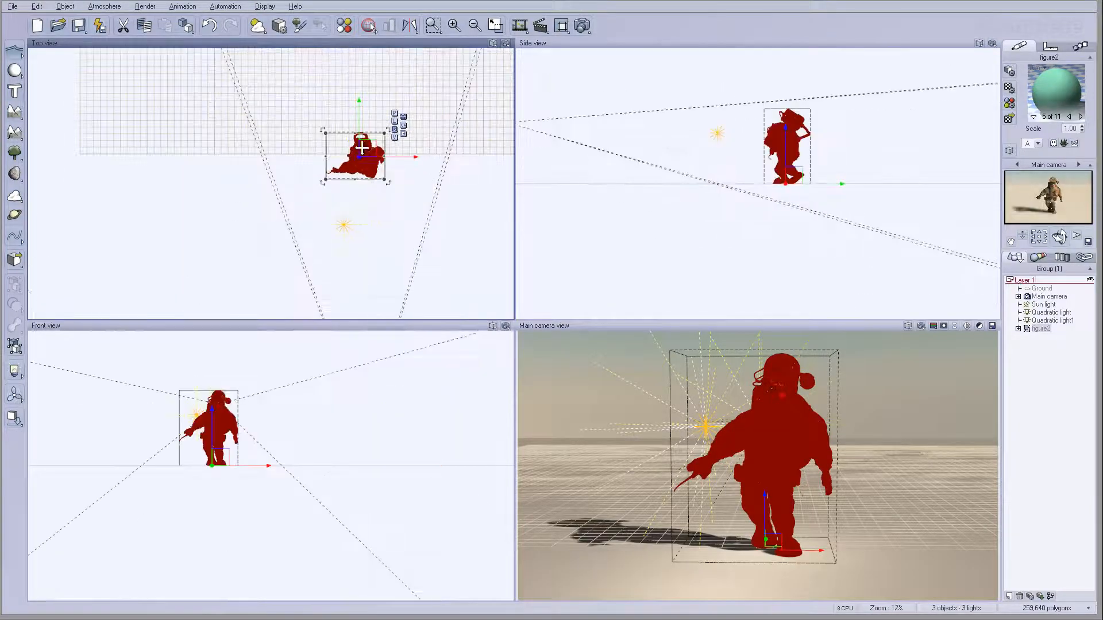
{"action": "left_click_drag", "start_coordinate": [369, 151], "coordinate": [290, 171]}
{"action": "left_click_drag", "start_coordinate": [364, 167], "coordinate": [359, 177]}
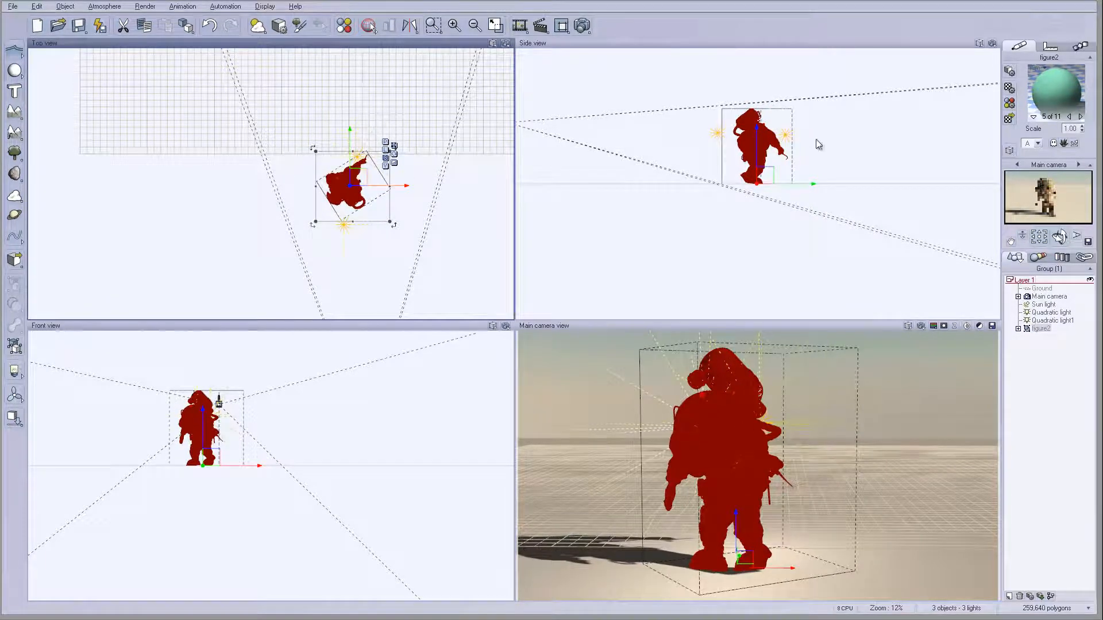
Step: Raise figure2 slightly above the ground, shift it a little sideways and fine-tune its rotation
{"action": "left_click_drag", "start_coordinate": [761, 170], "coordinate": [763, 163]}
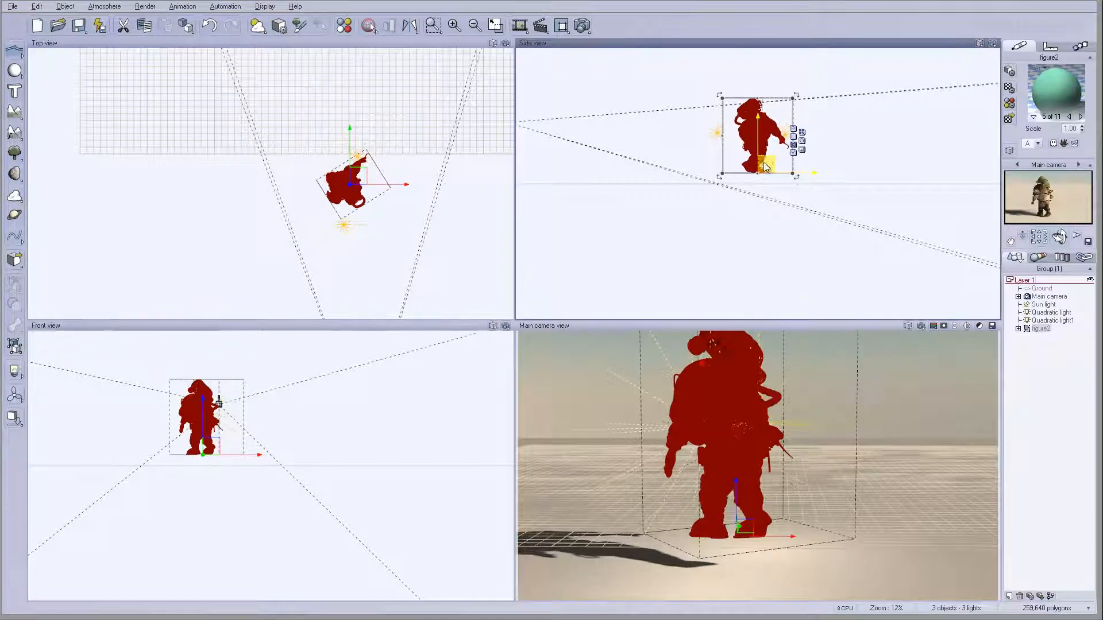
{"action": "left_click", "coordinate": [361, 182]}
{"action": "left_click_drag", "start_coordinate": [361, 183], "coordinate": [368, 189]}
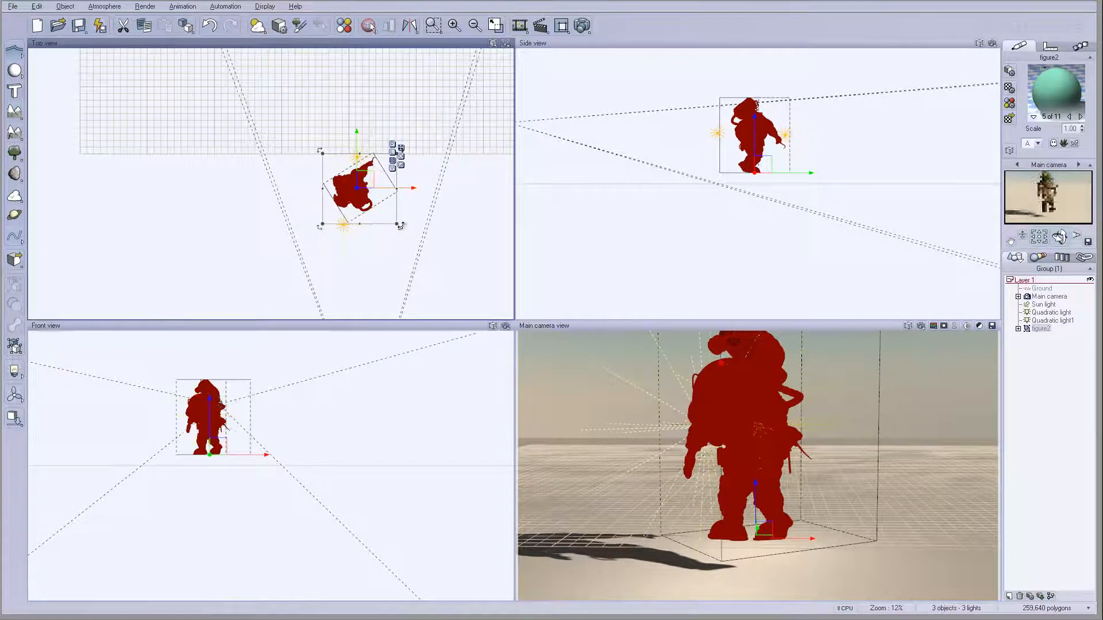
{"action": "left_click_drag", "start_coordinate": [401, 228], "coordinate": [399, 229]}
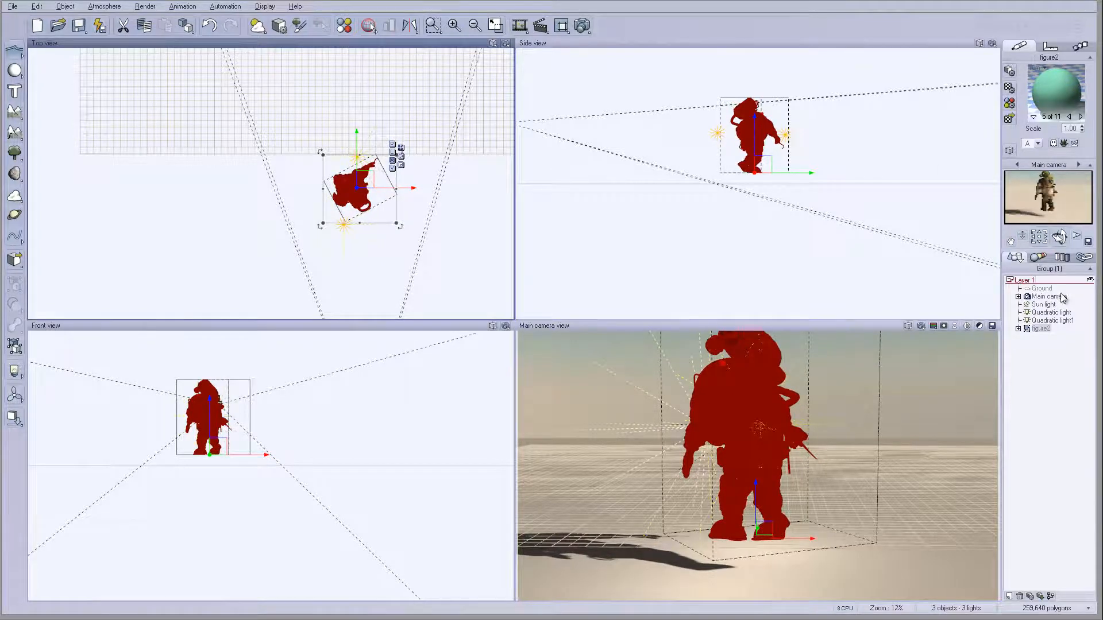
Step: Reposition the main camera slightly higher and farther back, and adjust its angle to frame the whole figure
{"action": "double_click", "coordinate": [1060, 297]}
{"action": "left_click_drag", "start_coordinate": [677, 180], "coordinate": [645, 172]}
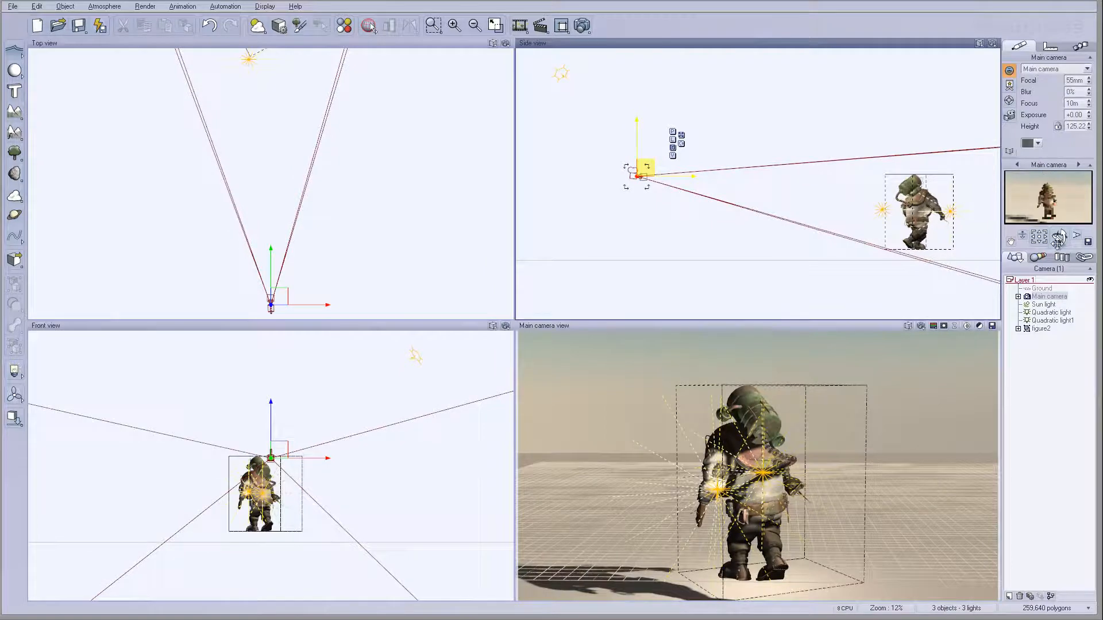
{"action": "left_click_drag", "start_coordinate": [1060, 238], "coordinate": [1060, 240]}
Step: Tilt figure2 in the side view so that it leans slightly toward the camera
{"action": "right_click_drag", "start_coordinate": [851, 202], "coordinate": [677, 189]}
{"action": "left_click", "coordinate": [747, 201]}
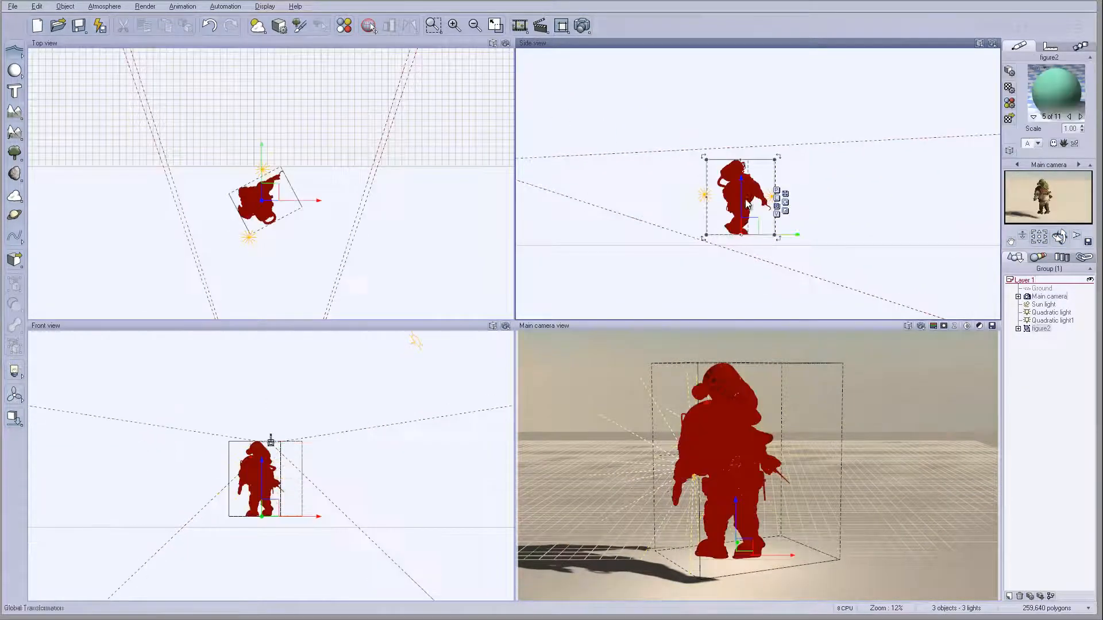
{"action": "scroll", "coordinate": [777, 249], "scroll_direction": "up", "scroll_amount": 3}
{"action": "left_click_drag", "start_coordinate": [788, 229], "coordinate": [803, 222]}
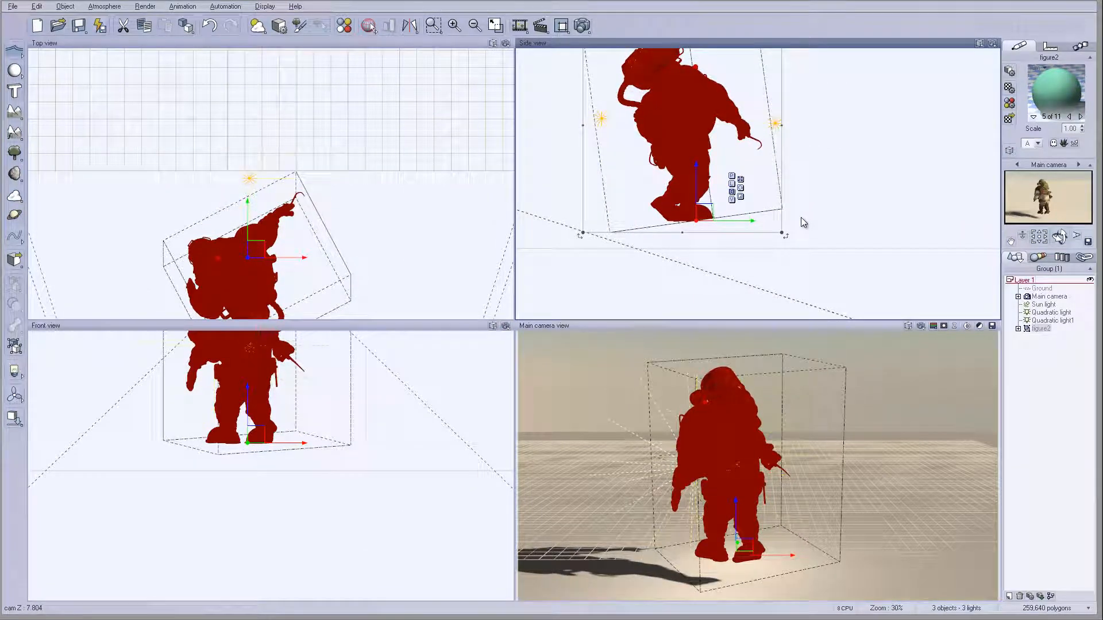
Step: Pull the first quadratic light away from figure2 toward the camera and raise it to upper-body height
{"action": "left_click", "coordinate": [1050, 312]}
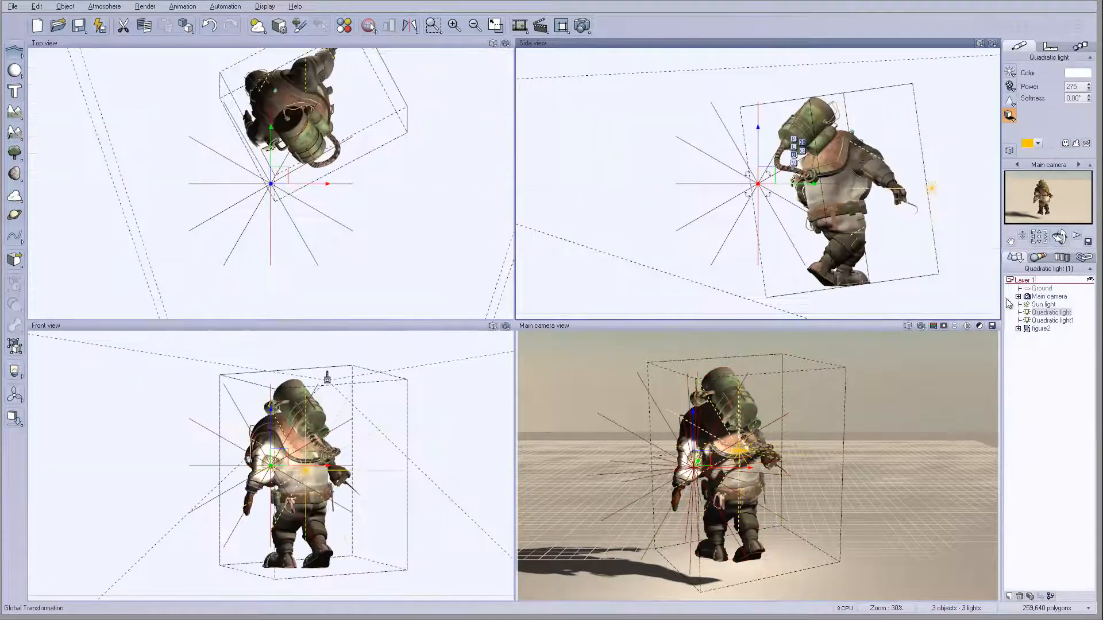
{"action": "left_click_drag", "start_coordinate": [309, 171], "coordinate": [270, 279]}
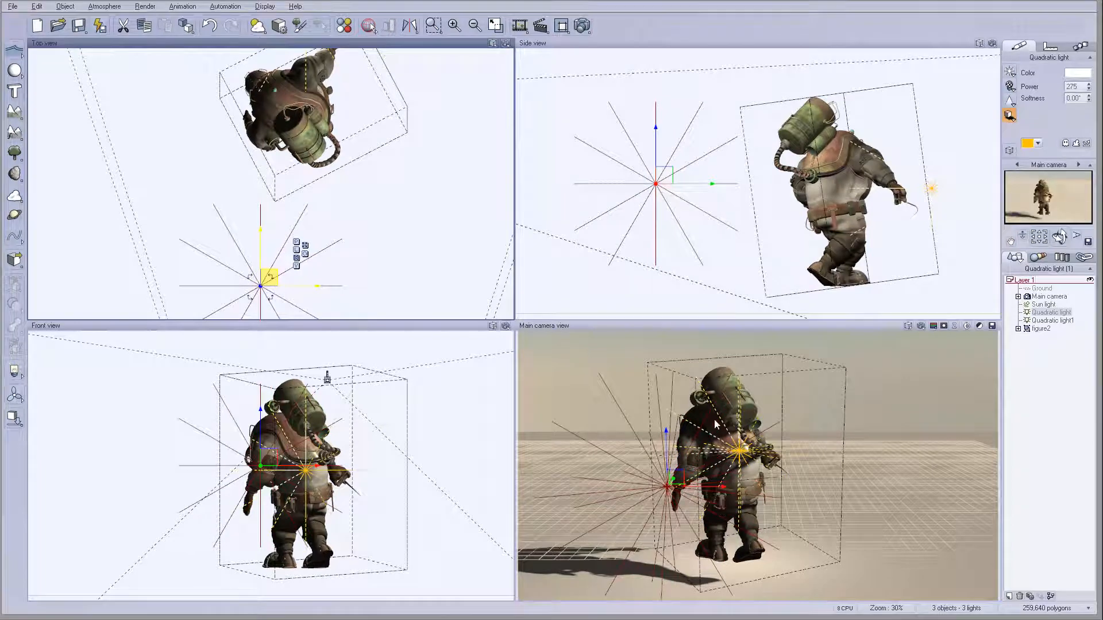
{"action": "left_click_drag", "start_coordinate": [668, 180], "coordinate": [651, 129]}
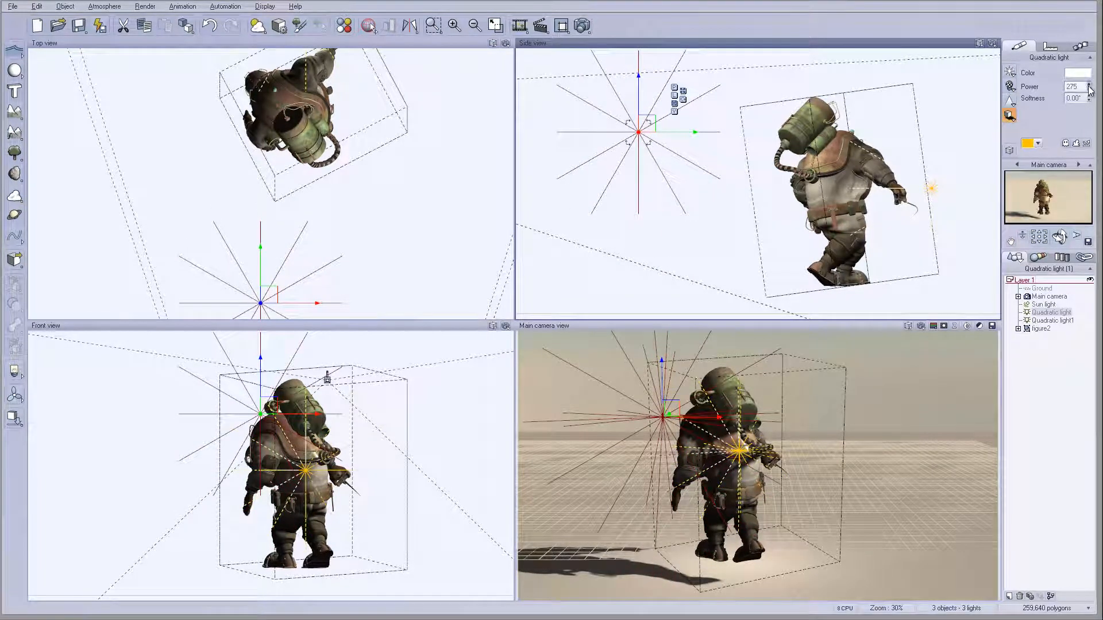
Step: Lower the second quadratic light and move it from behind figure2 to the camera side
{"action": "left_click", "coordinate": [1061, 321]}
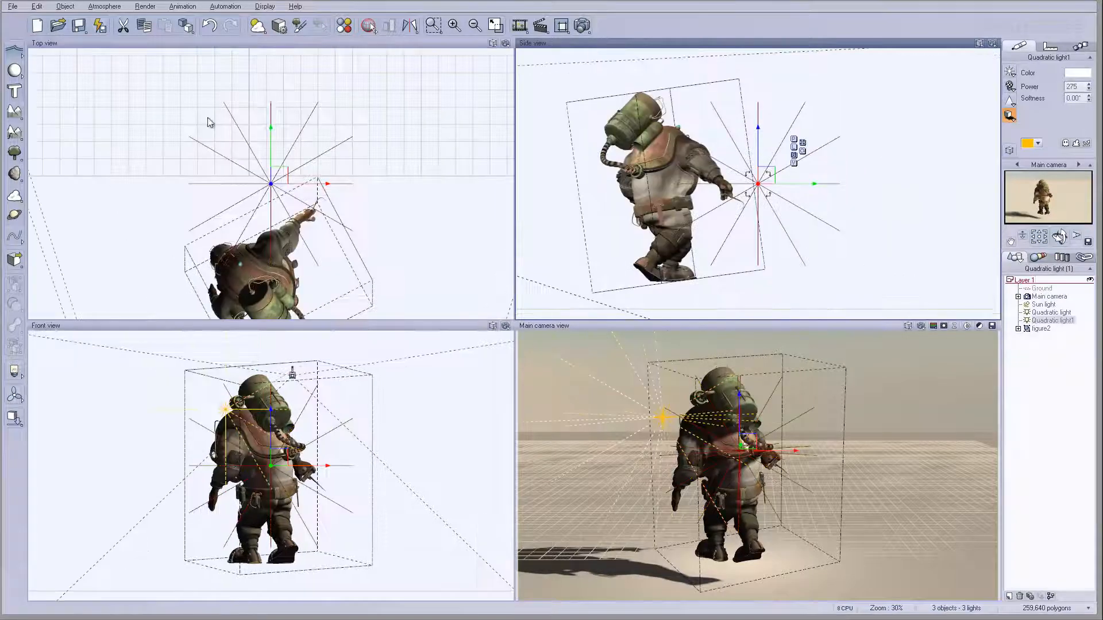
{"action": "left_click_drag", "start_coordinate": [237, 158], "coordinate": [233, 165]}
{"action": "left_click_drag", "start_coordinate": [772, 171], "coordinate": [782, 213]}
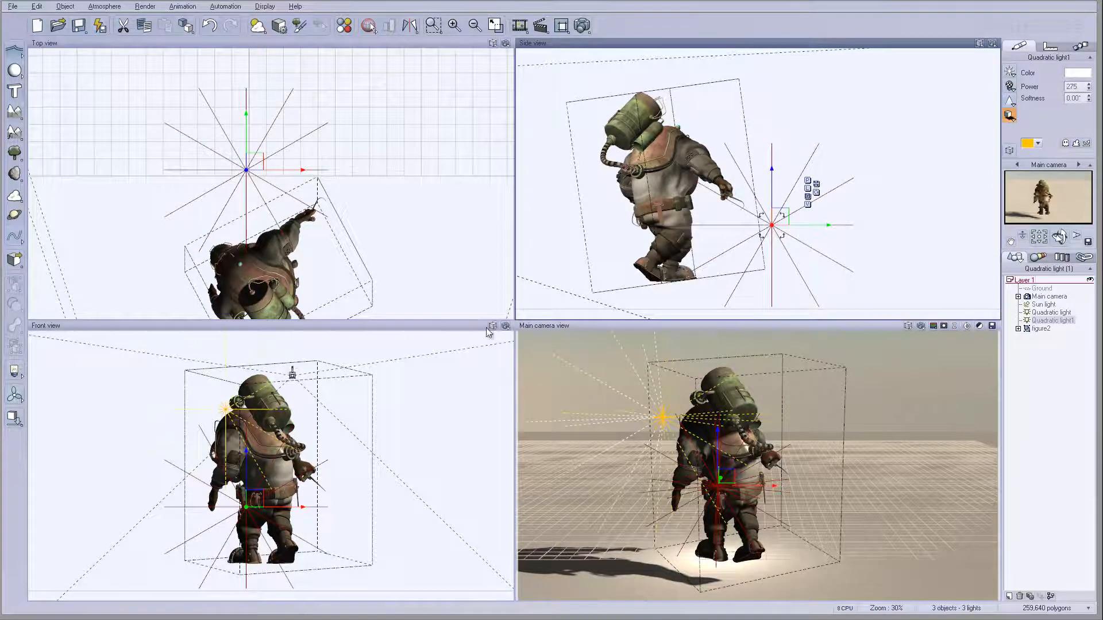
{"action": "right_click_drag", "start_coordinate": [452, 304], "coordinate": [566, 214]}
{"action": "left_click_drag", "start_coordinate": [376, 111], "coordinate": [374, 314]}
Step: Lower the second quadratic light a bit more and shift it sideways past figure2's legs, toward the first light's side
{"action": "right_click_drag", "start_coordinate": [753, 187], "coordinate": [804, 118]}
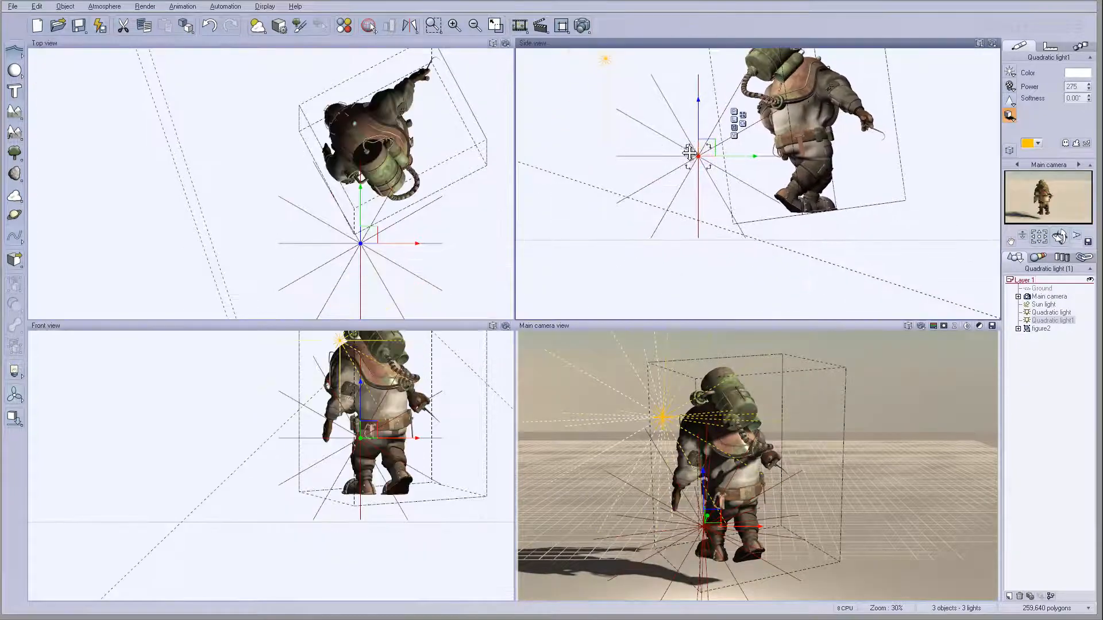
{"action": "mouse_move", "coordinate": [697, 150]}
{"action": "left_mouse_down"}
{"action": "mouse_move", "coordinate": [684, 173]}
{"action": "mouse_move", "coordinate": [686, 162]}
{"action": "left_mouse_up"}
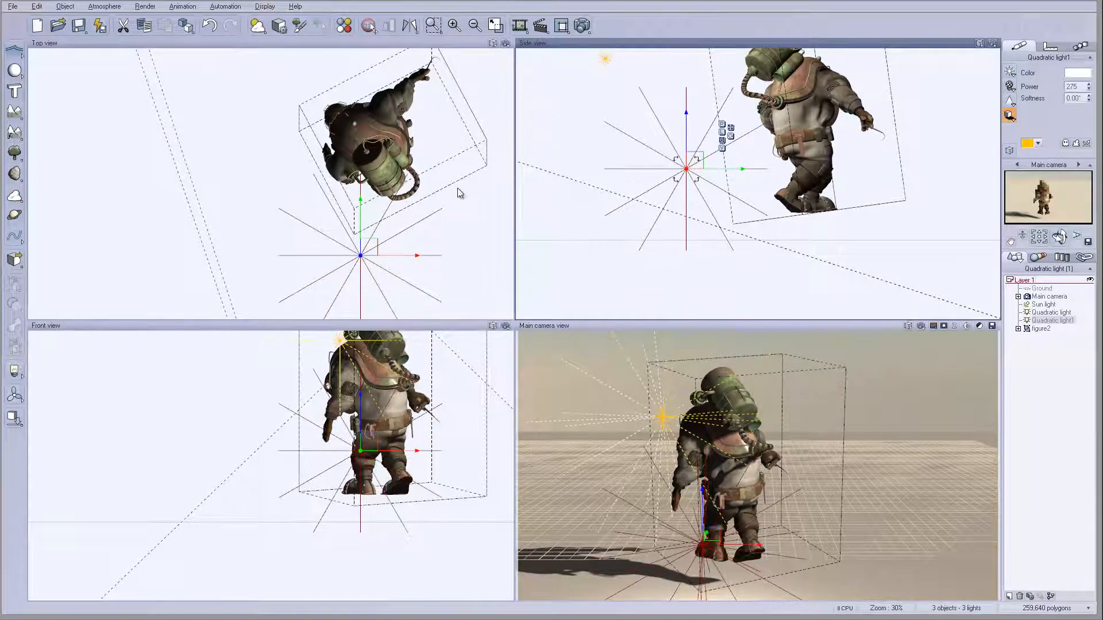
{"action": "right_click_drag", "start_coordinate": [458, 192], "coordinate": [451, 119]}
{"action": "left_click_drag", "start_coordinate": [356, 169], "coordinate": [316, 180]}
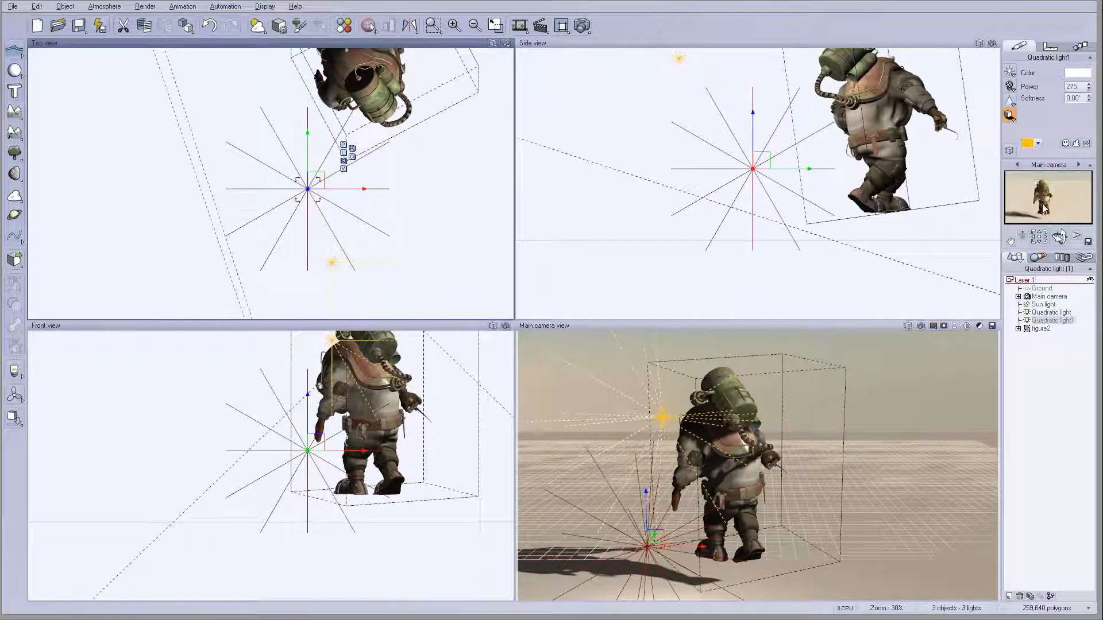
Step: Set the highlight global size of figure2's ULDenLight material to 0% and display the material's lighting effects settings
{"action": "left_click", "coordinate": [1040, 329]}
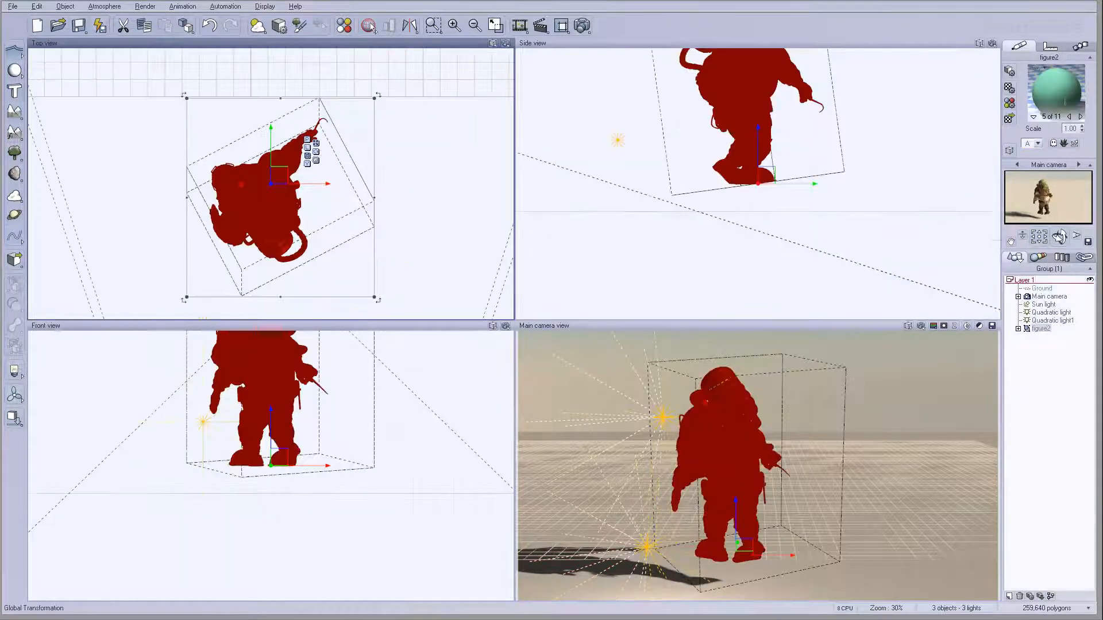
{"action": "double_click", "coordinate": [1056, 91]}
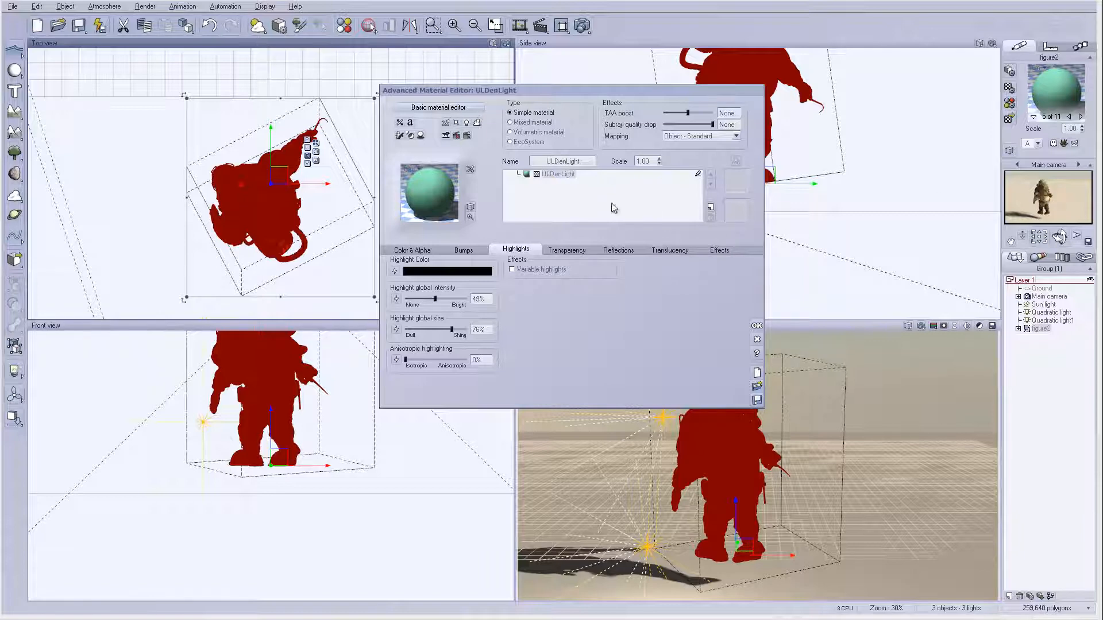
{"action": "left_click_drag", "start_coordinate": [415, 326], "coordinate": [405, 329]}
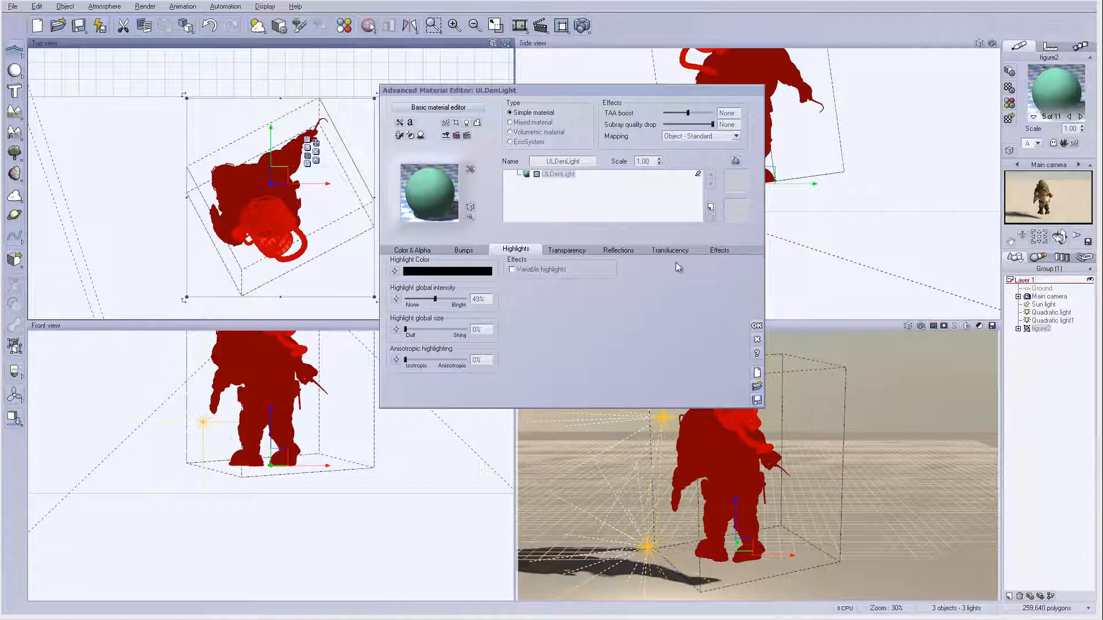
{"action": "left_click", "coordinate": [717, 251]}
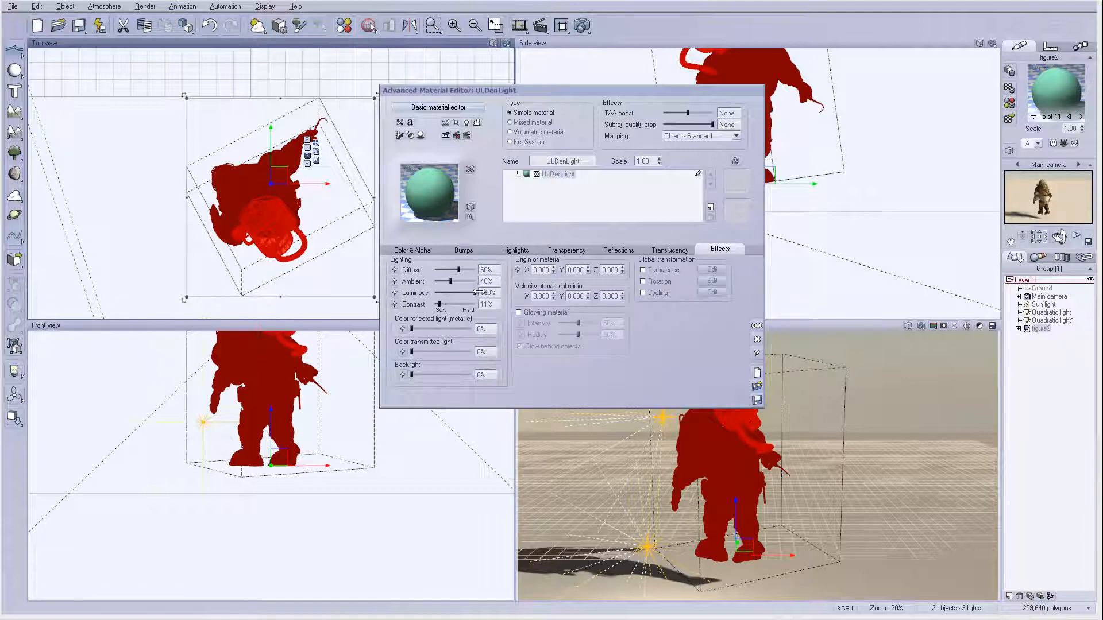
Step: Set the ULDenBreather material's highlight global size to 14% and its highlight global intensity to 40%
{"action": "left_click", "coordinate": [1079, 118]}
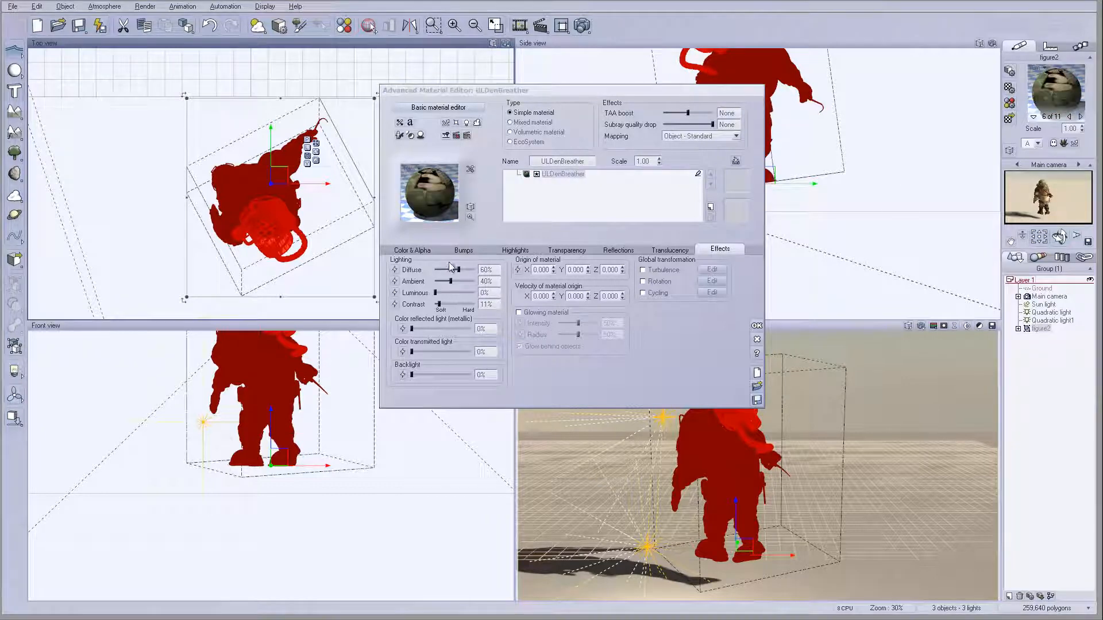
{"action": "left_click", "coordinate": [498, 253]}
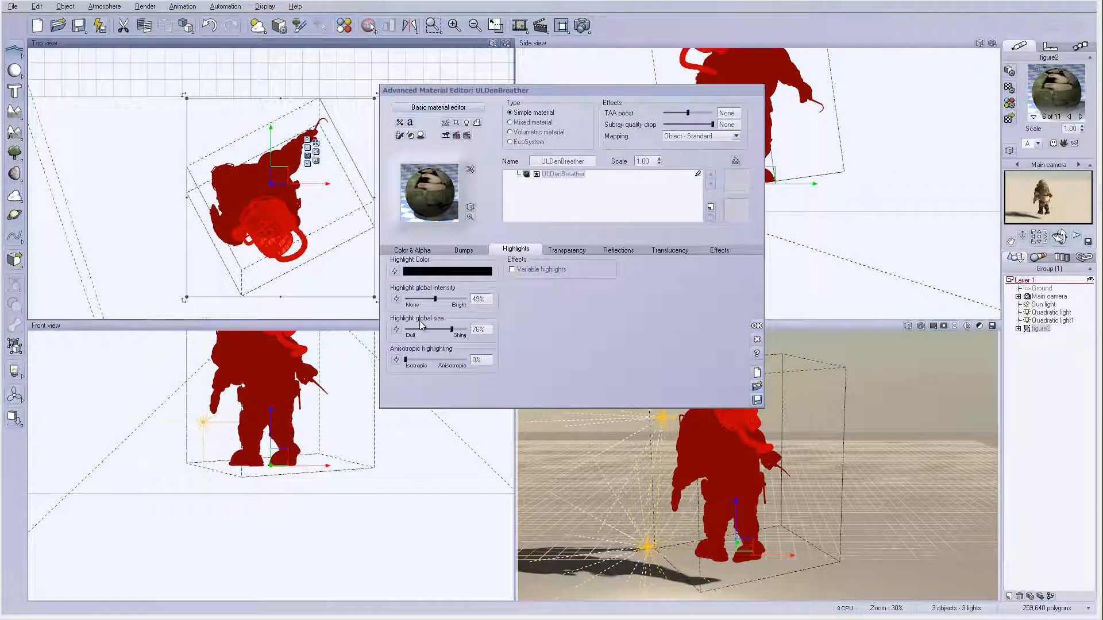
{"action": "left_click_drag", "start_coordinate": [415, 327], "coordinate": [430, 299]}
Step: Set the highlight global size of figure2's eighth material, DenSealandParts, to 8% and of its ninth, DenSealandParts:0, to 15%
{"action": "left_click", "coordinate": [1080, 117]}
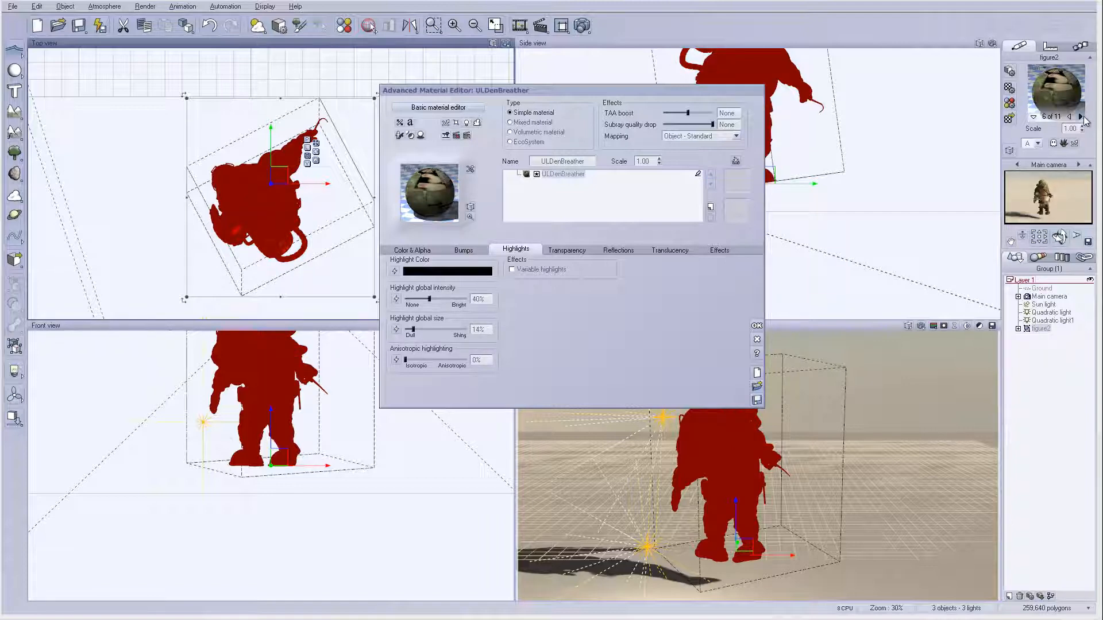
{"action": "left_click_drag", "start_coordinate": [458, 327], "coordinate": [410, 328]}
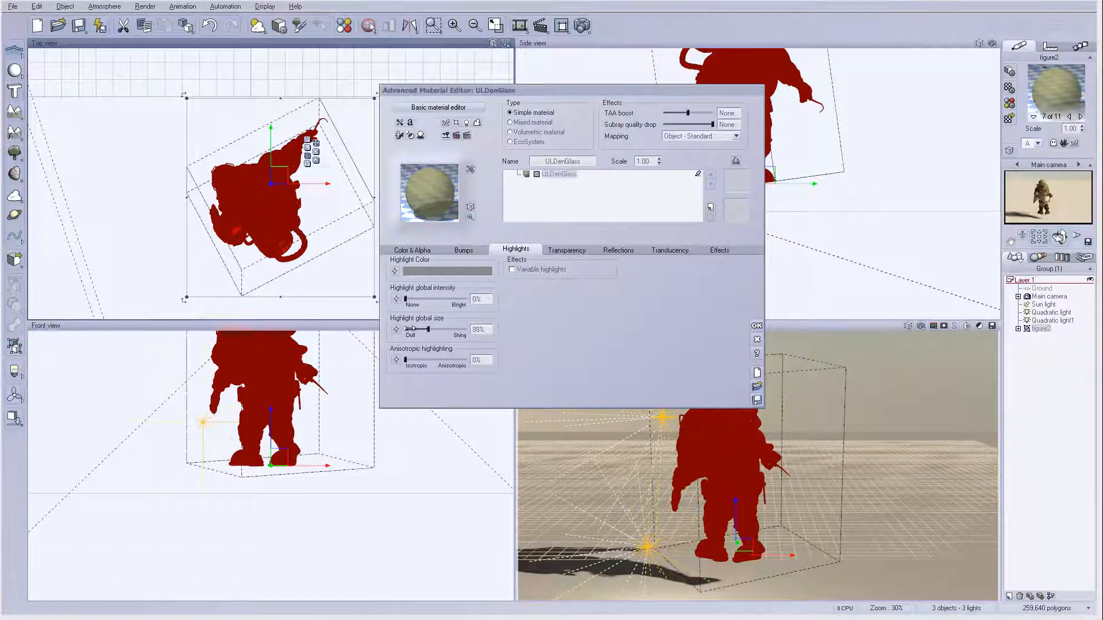
{"action": "left_click", "coordinate": [1080, 117]}
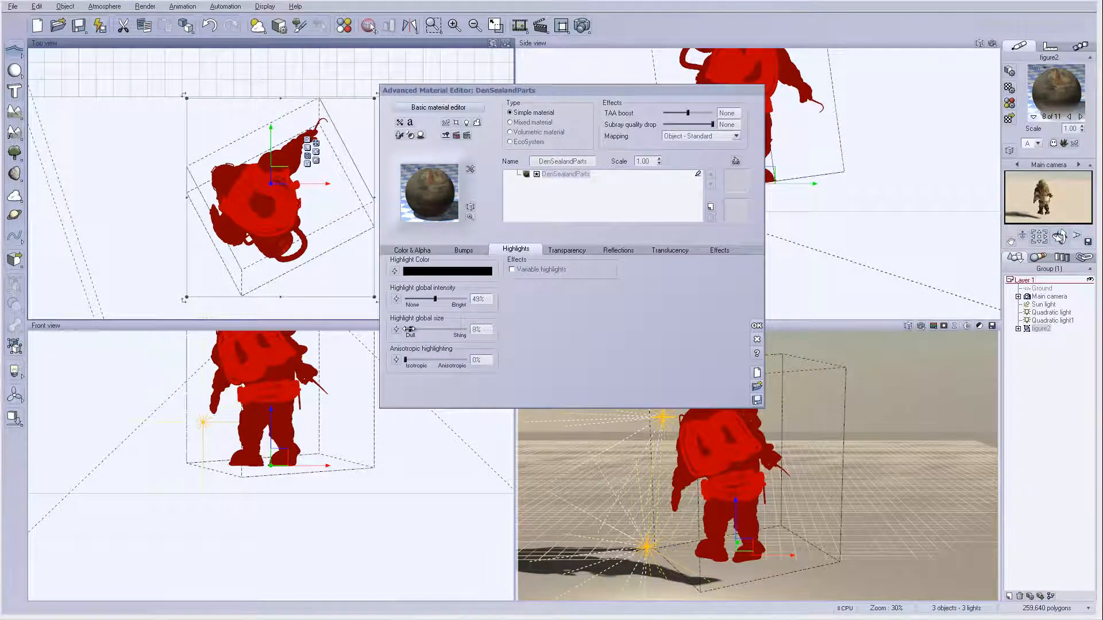
{"action": "left_click", "coordinate": [1080, 117]}
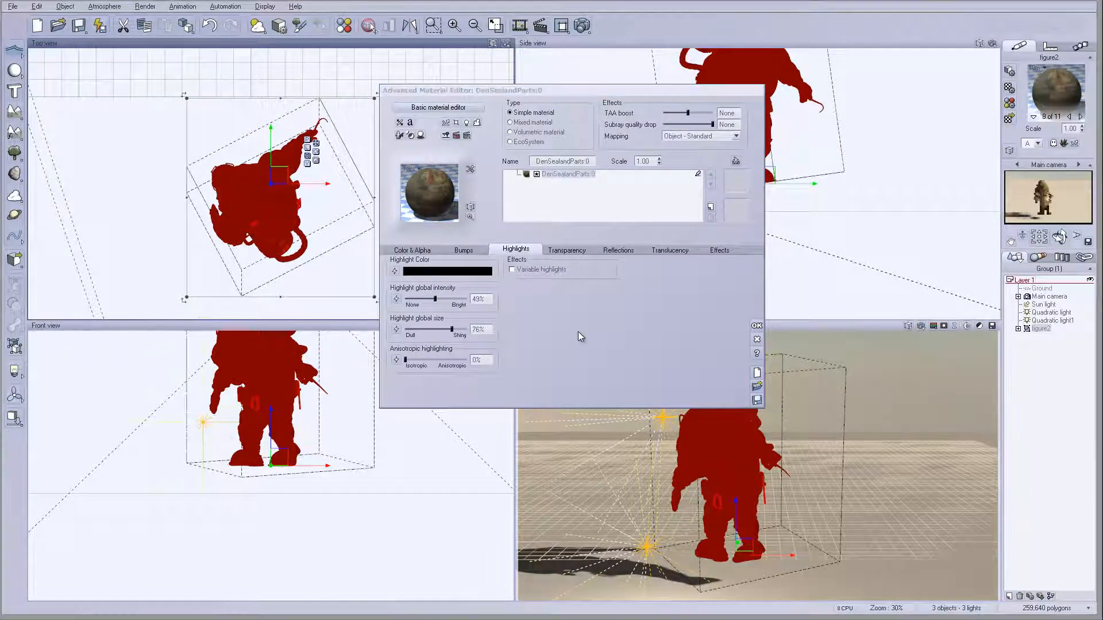
{"action": "left_click_drag", "start_coordinate": [454, 329], "coordinate": [414, 329]}
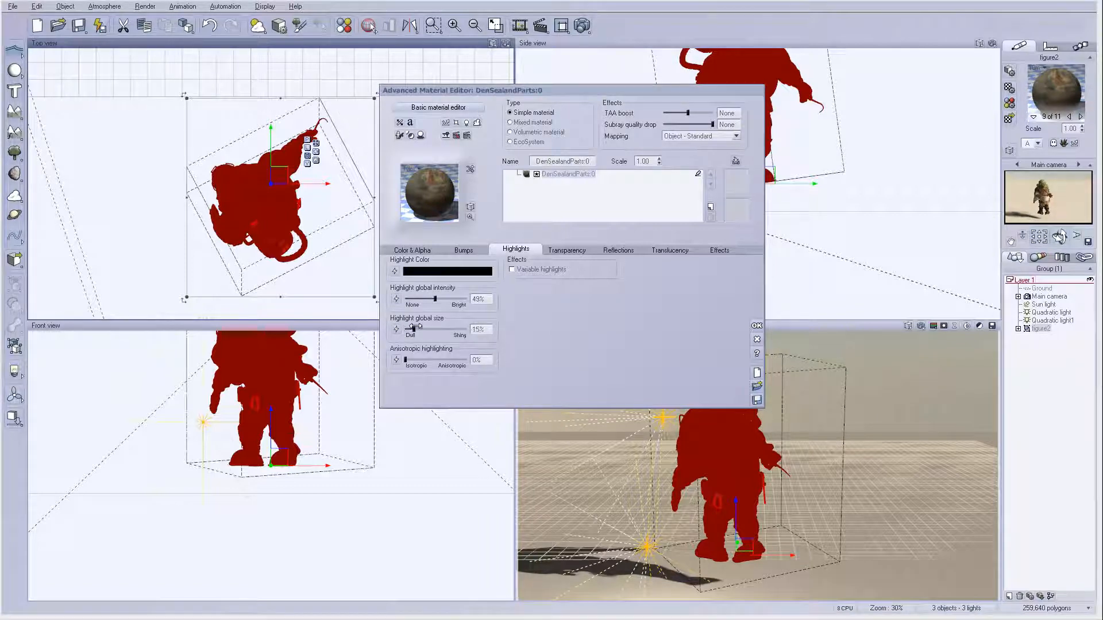
Step: Set the highlight global size of figure2's tenth material to 0% and DenizenHook's to 7%, check DenizenHook's bump settings, and accept the material changes
{"action": "left_click", "coordinate": [1080, 117]}
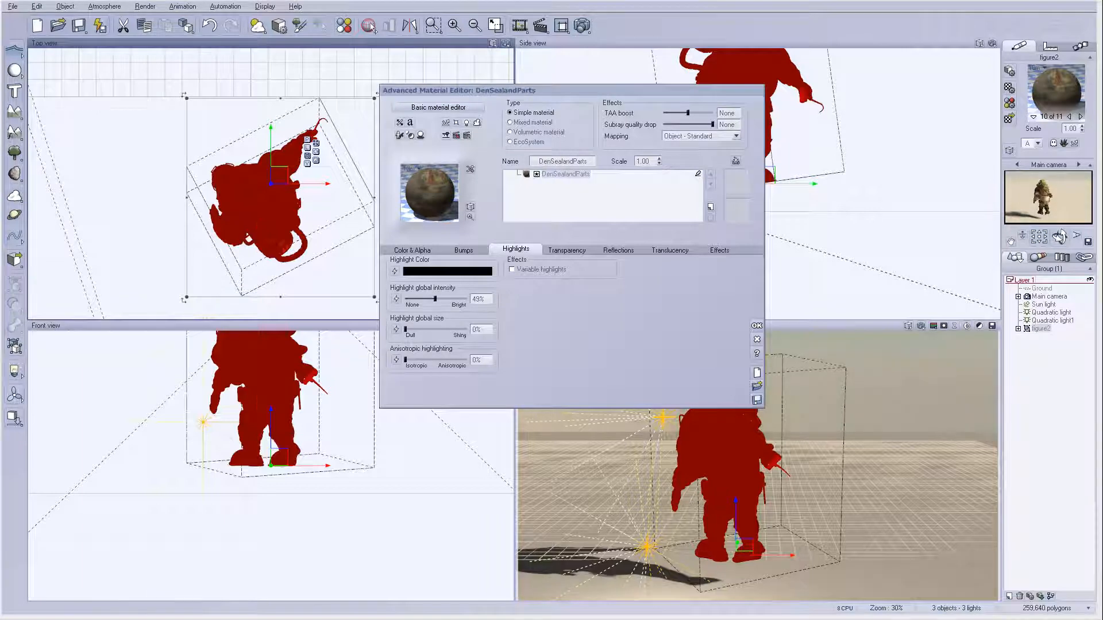
{"action": "left_click", "coordinate": [1080, 117]}
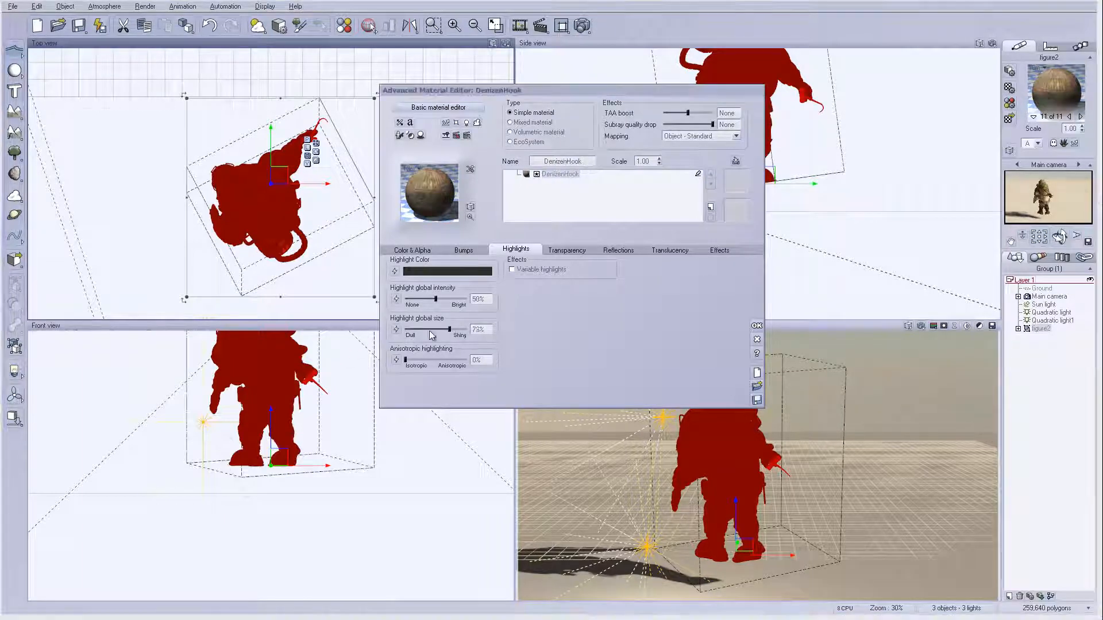
{"action": "left_click", "coordinate": [465, 250]}
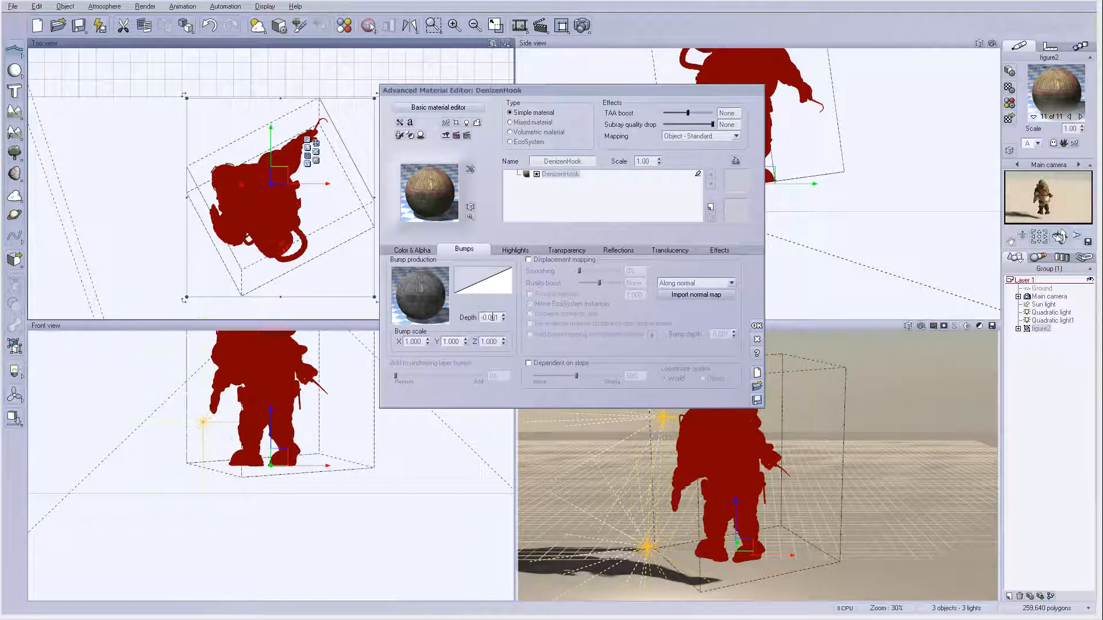
{"action": "left_click", "coordinate": [533, 252]}
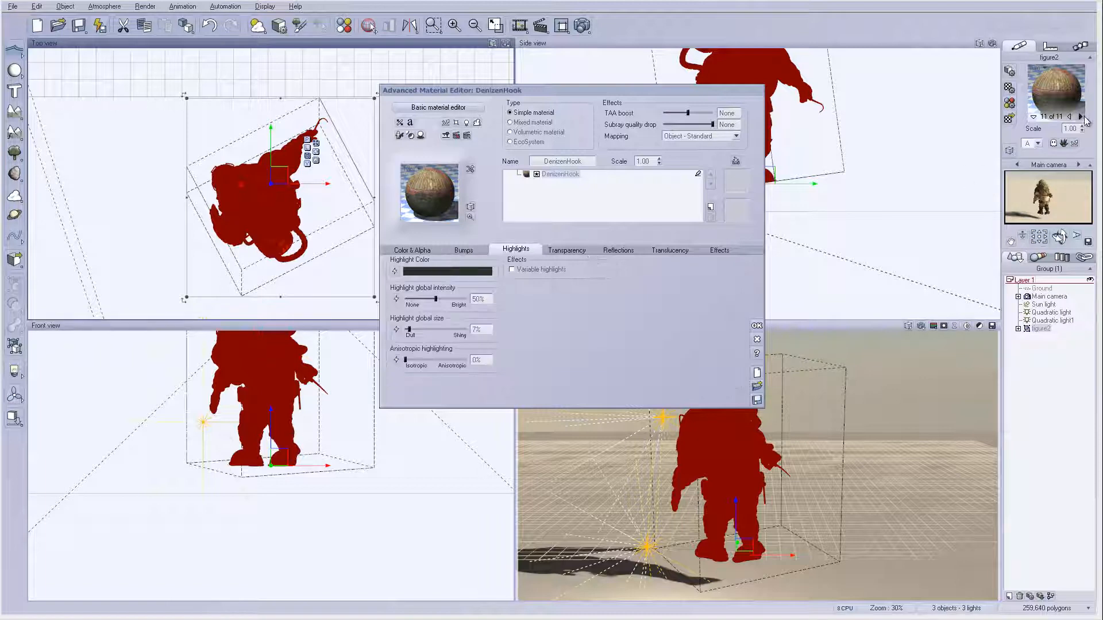
{"action": "left_click", "coordinate": [756, 327]}
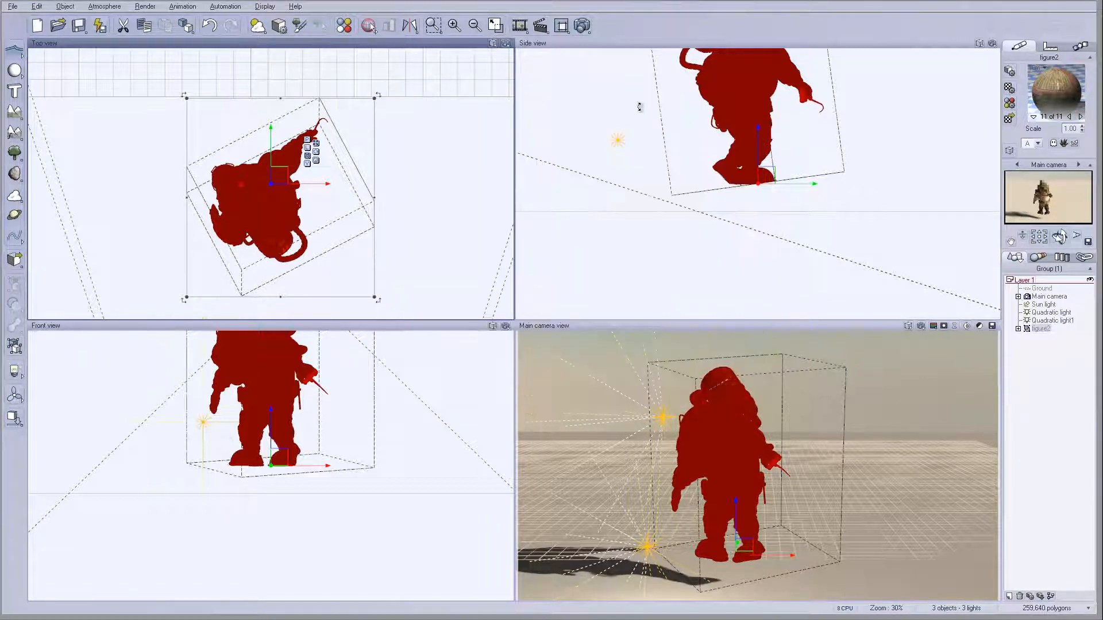
Step: Render the main camera view with the luminous materials left as they are, and accept the post-render options
{"action": "left_click", "coordinate": [582, 26]}
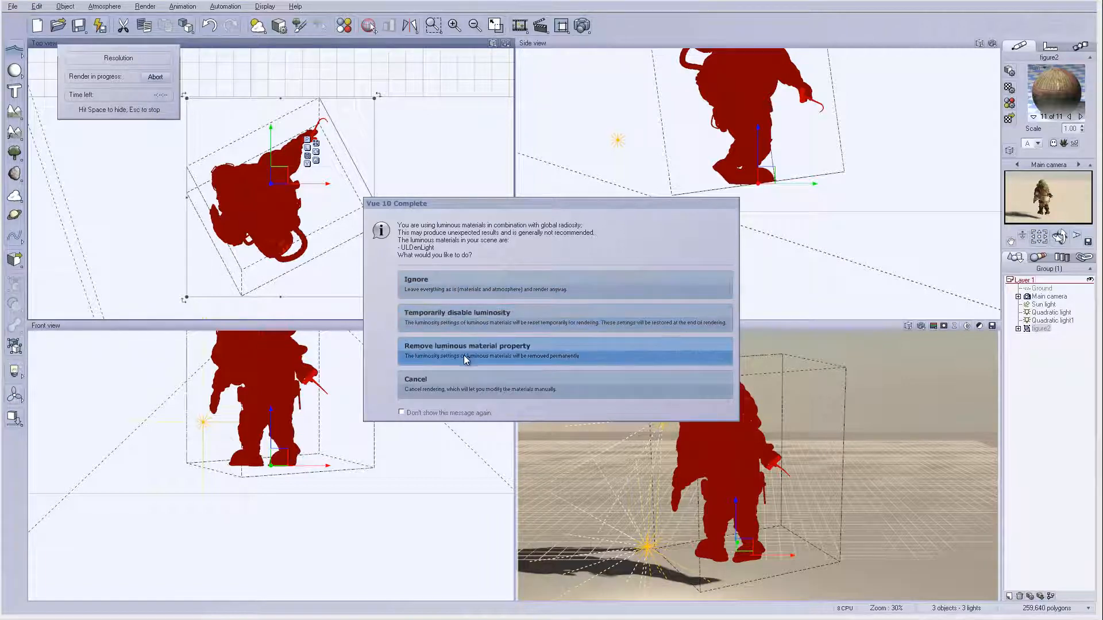
{"action": "left_click", "coordinate": [510, 285]}
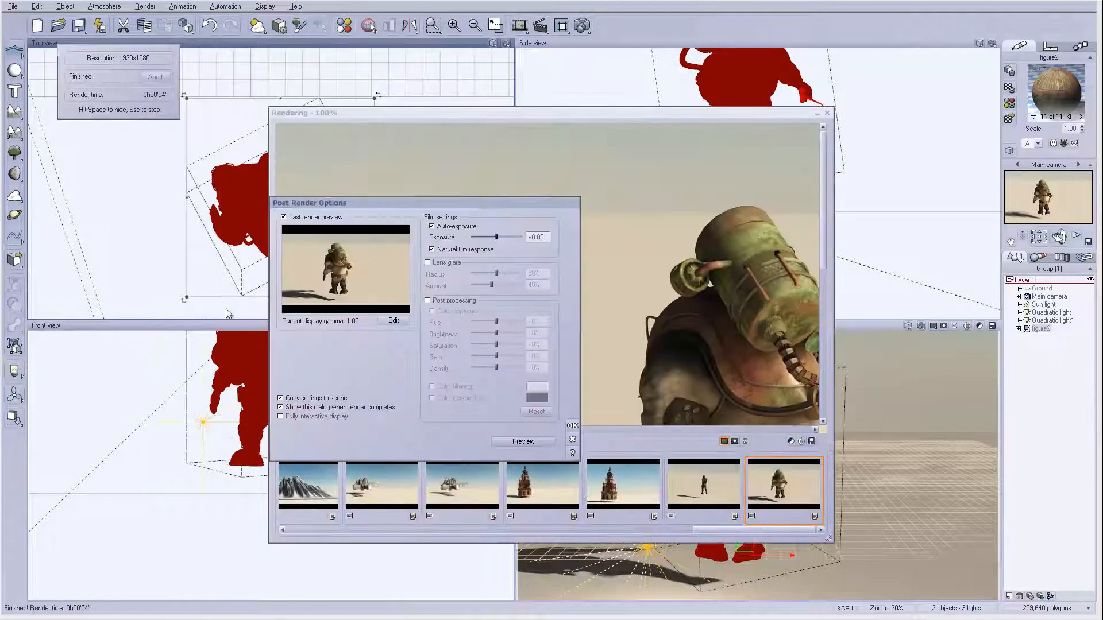
{"action": "left_click", "coordinate": [572, 426]}
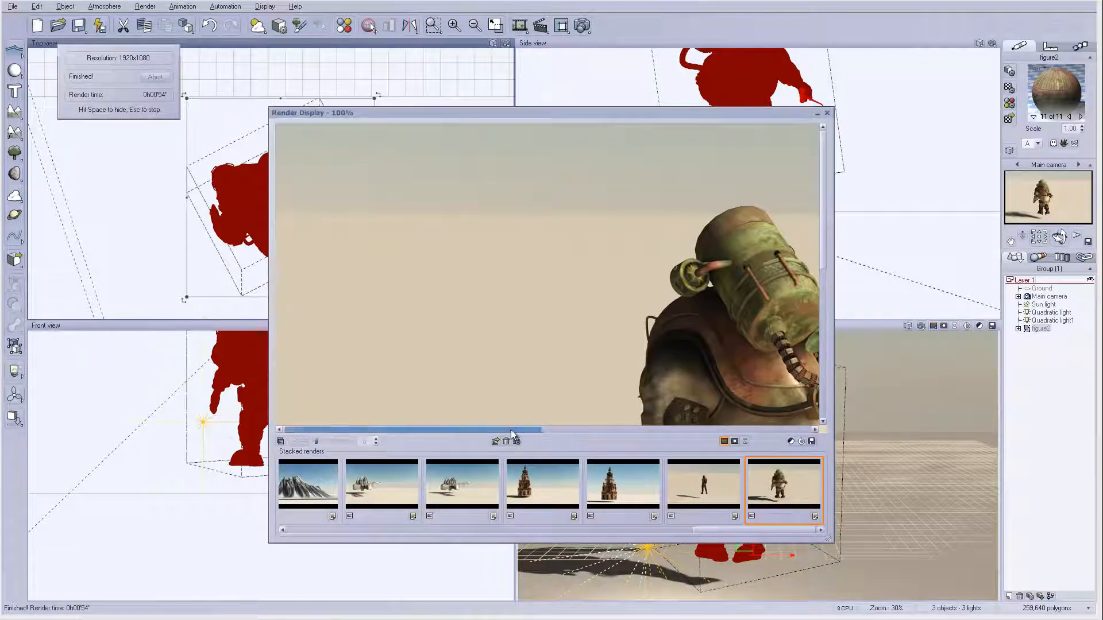
Step: Inspect the rendered figure from helmet to legs and display the render's alpha mask
{"action": "left_click_drag", "start_coordinate": [511, 430], "coordinate": [613, 429]}
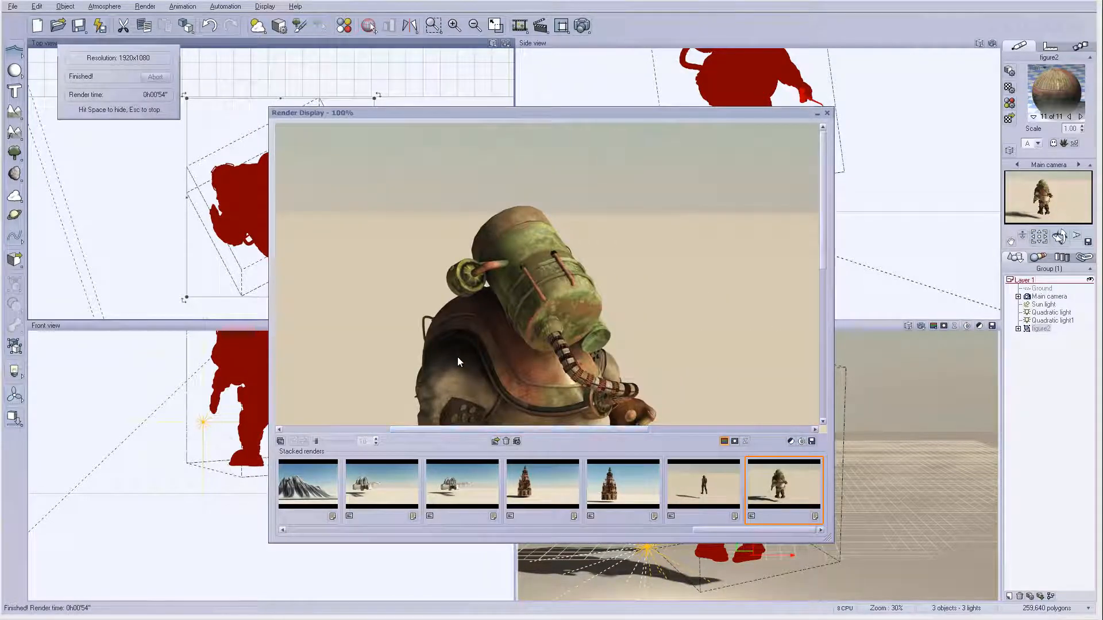
{"action": "left_click_drag", "start_coordinate": [822, 158], "coordinate": [820, 301]}
{"action": "left_click_drag", "start_coordinate": [822, 345], "coordinate": [811, 302]}
{"action": "left_click", "coordinate": [734, 441]}
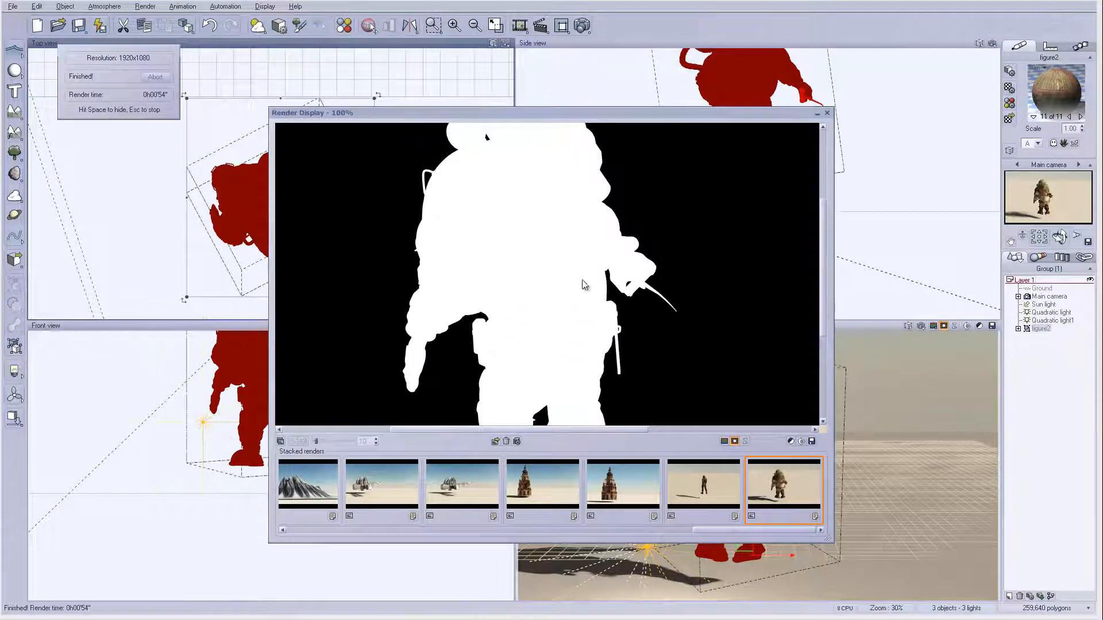